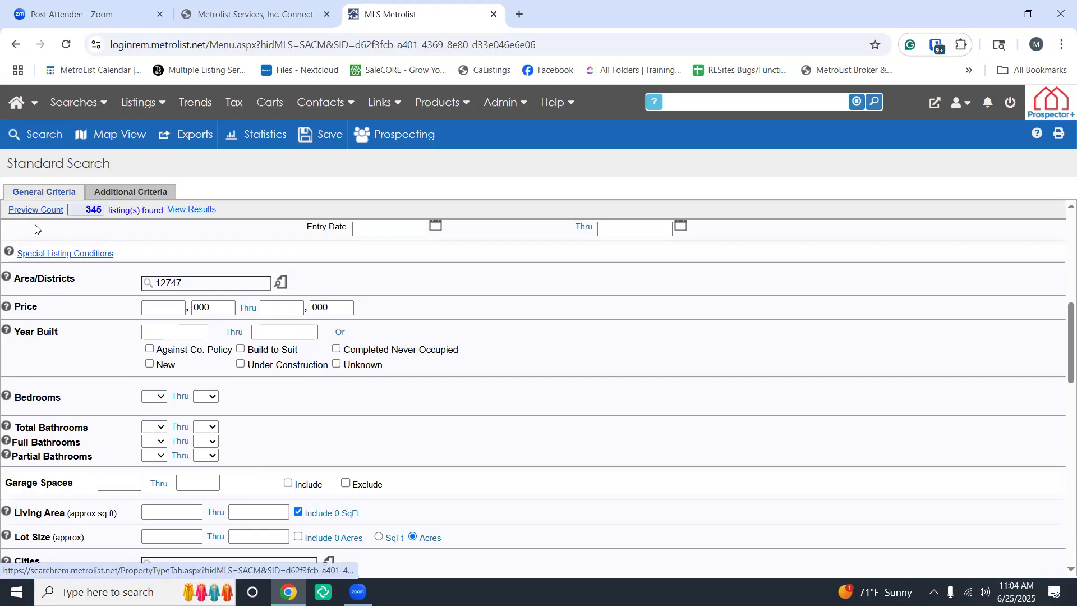
Tick New, Under Construction and Unknown under Year Built, then refresh the preview count
scroll(136, 318, "up", 3)
scroll(135, 318, "up", 5)
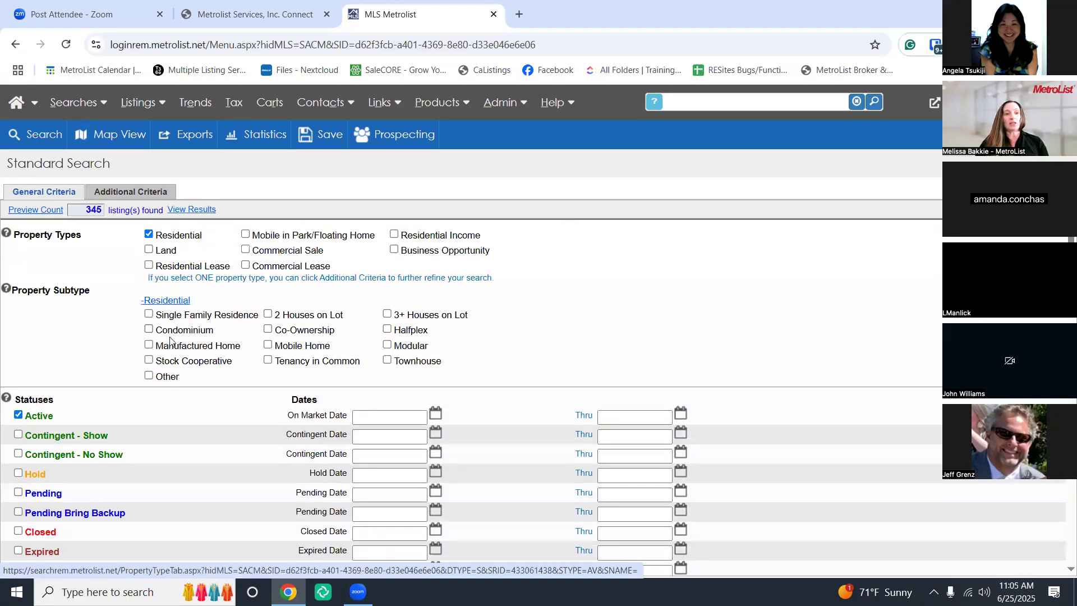
scroll(170, 335, "down", 3)
scroll(171, 339, "down", 3)
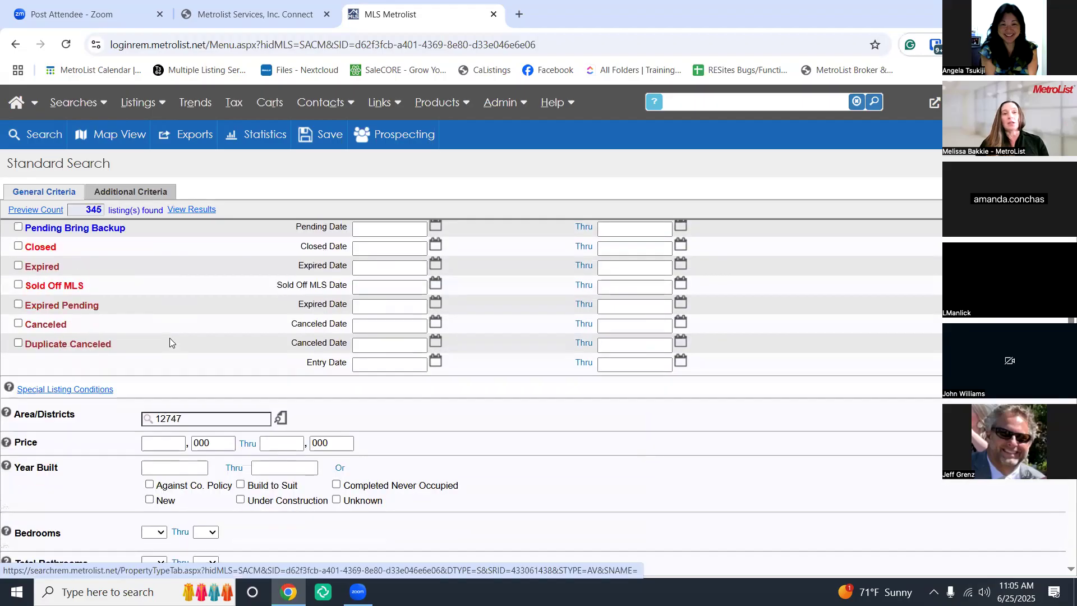
scroll(170, 339, "down", 1)
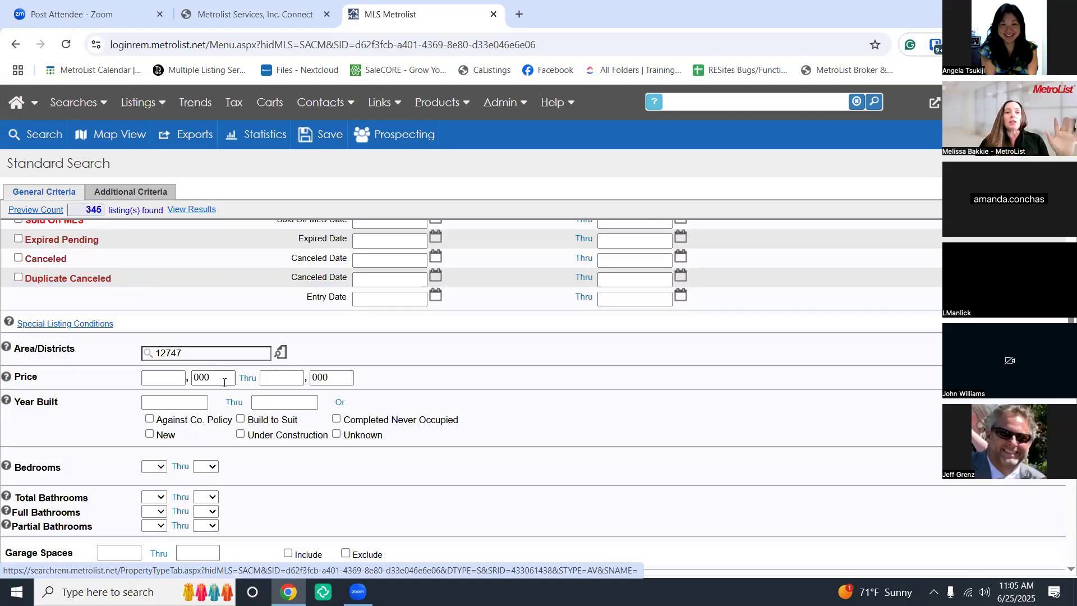
left_click(150, 437)
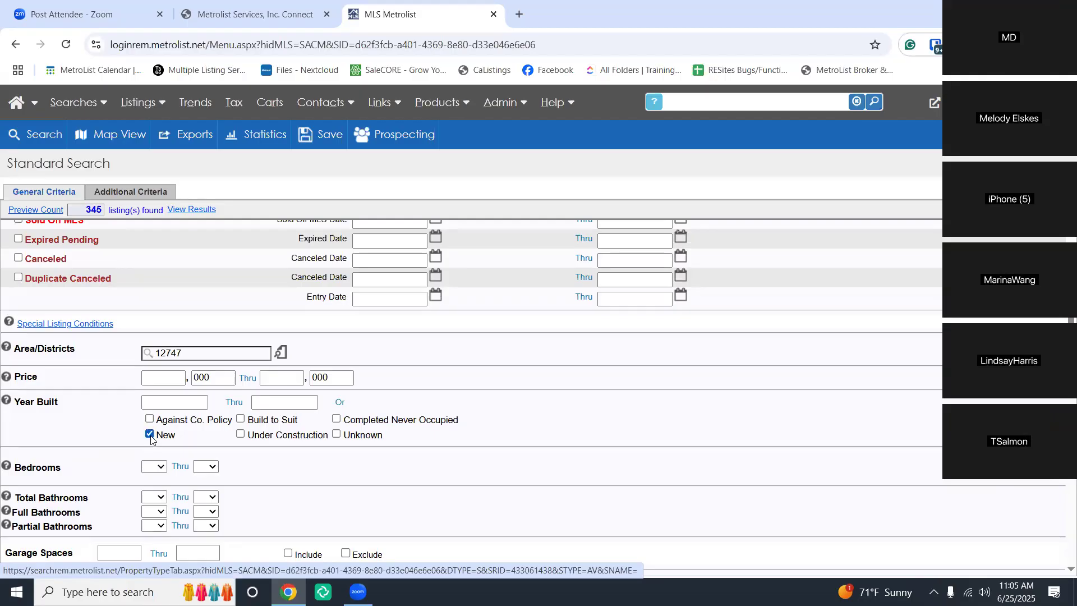
left_click(242, 436)
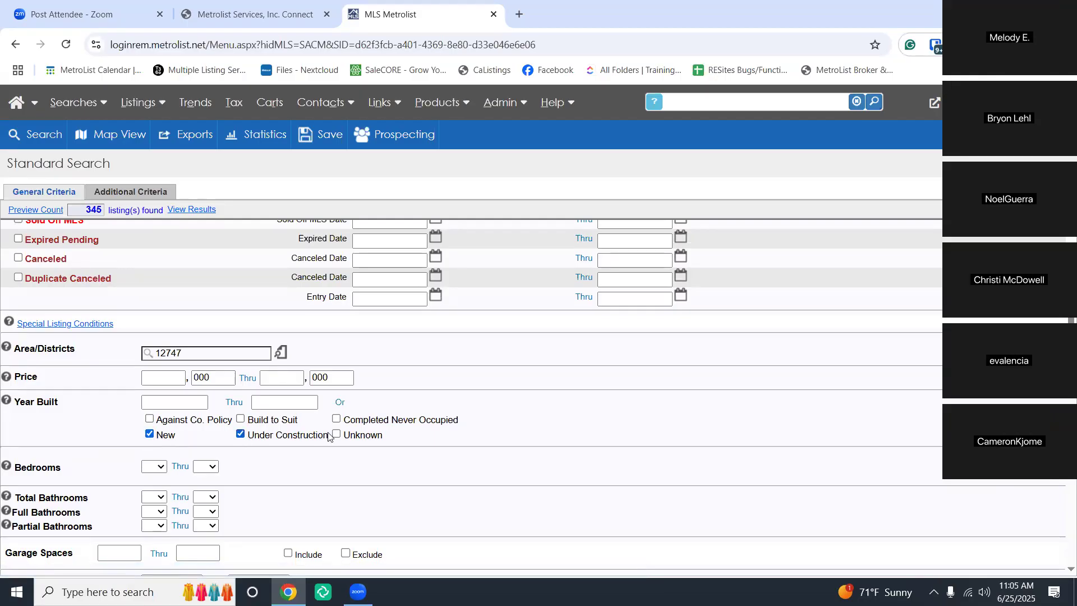
left_click(338, 438)
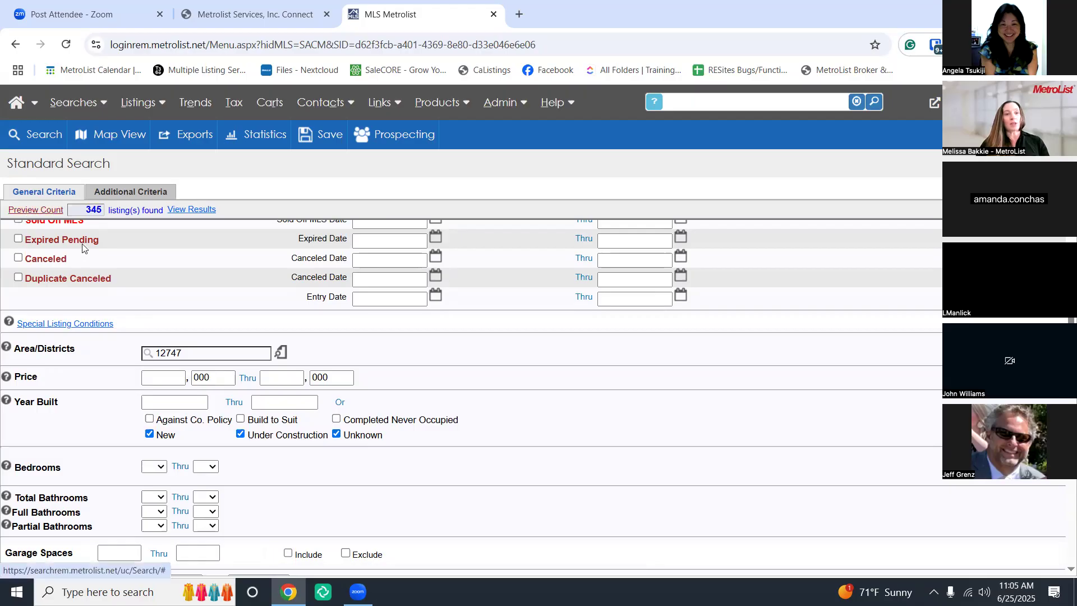
left_click(34, 210)
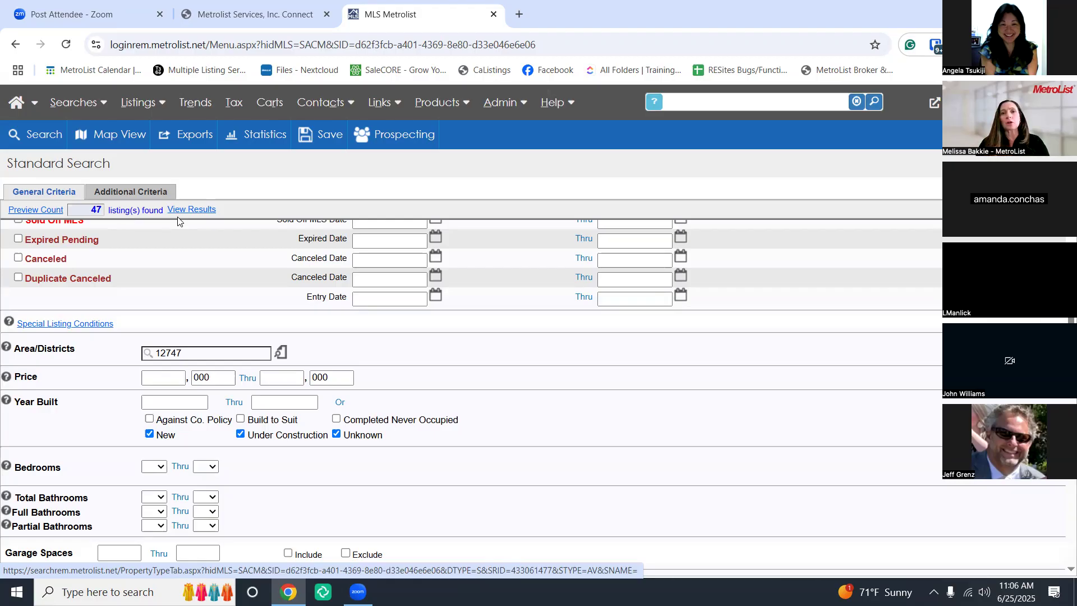
left_click(317, 137)
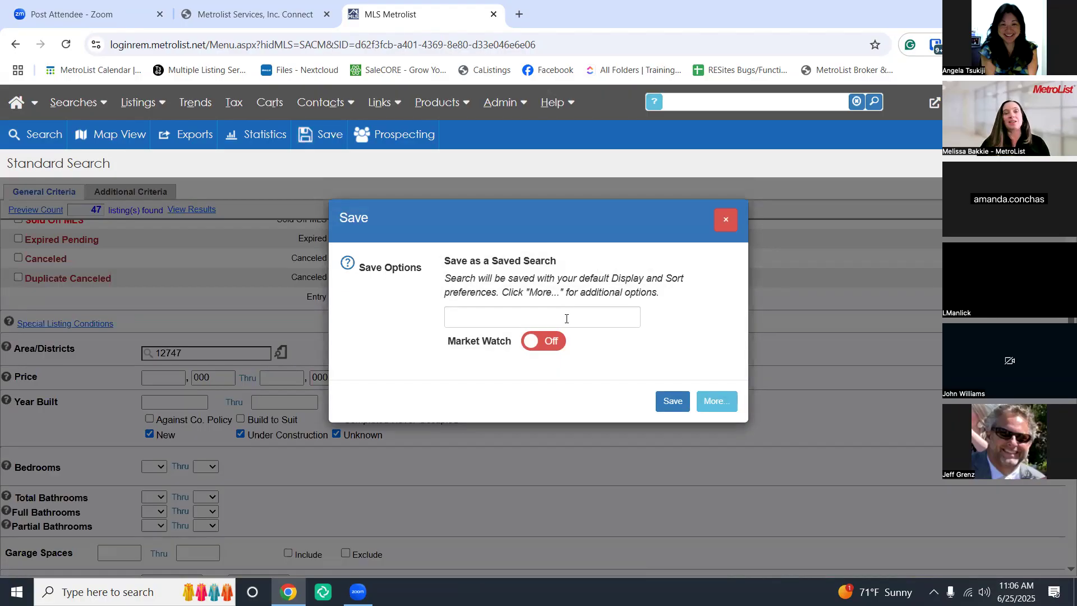
left_click(726, 224)
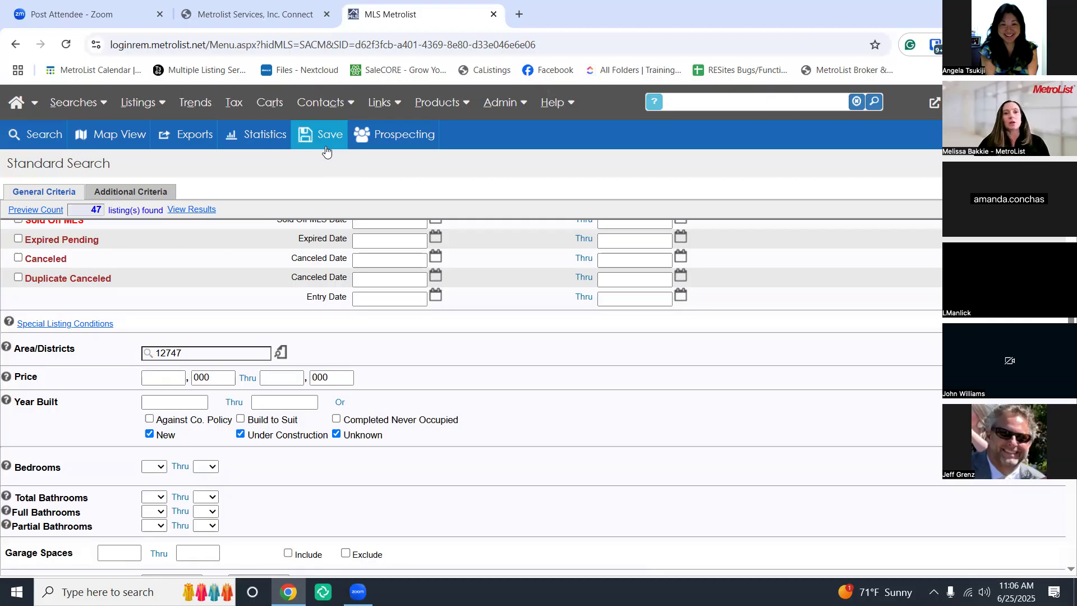
left_click(79, 106)
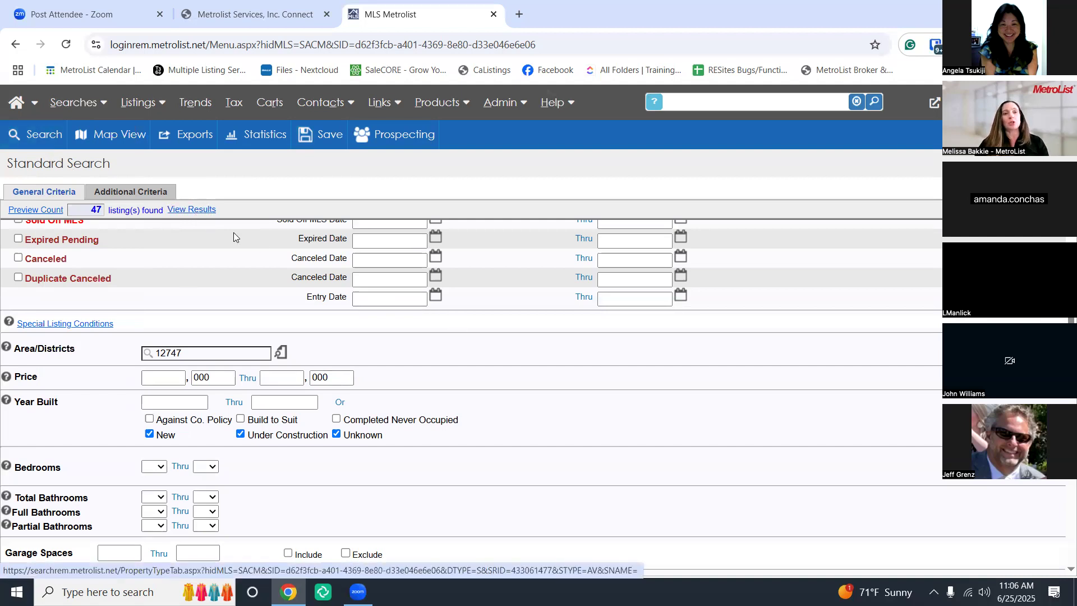
left_click(202, 216)
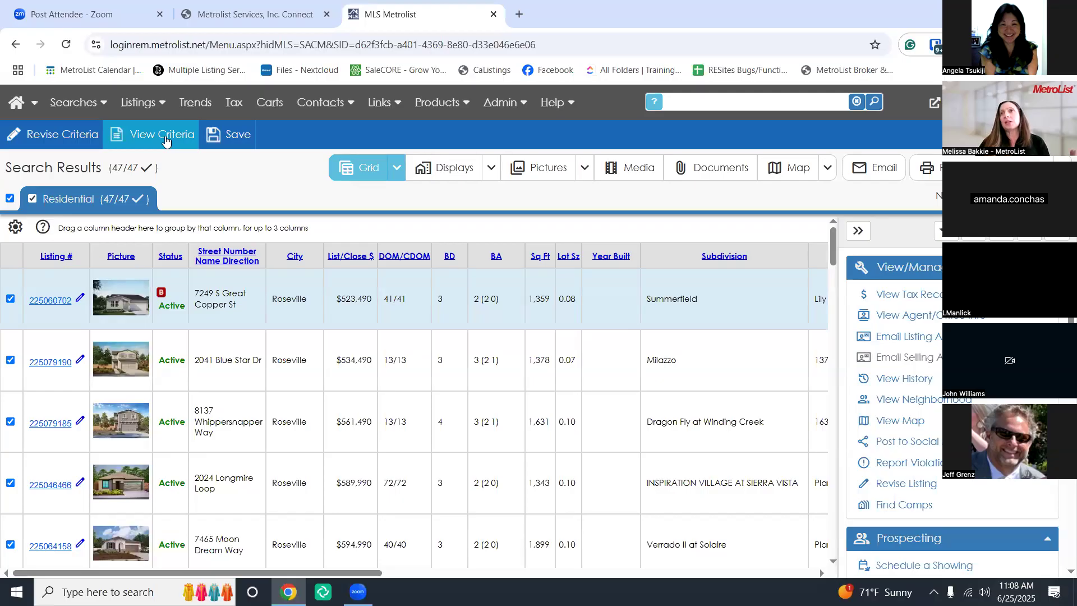
left_click(165, 135)
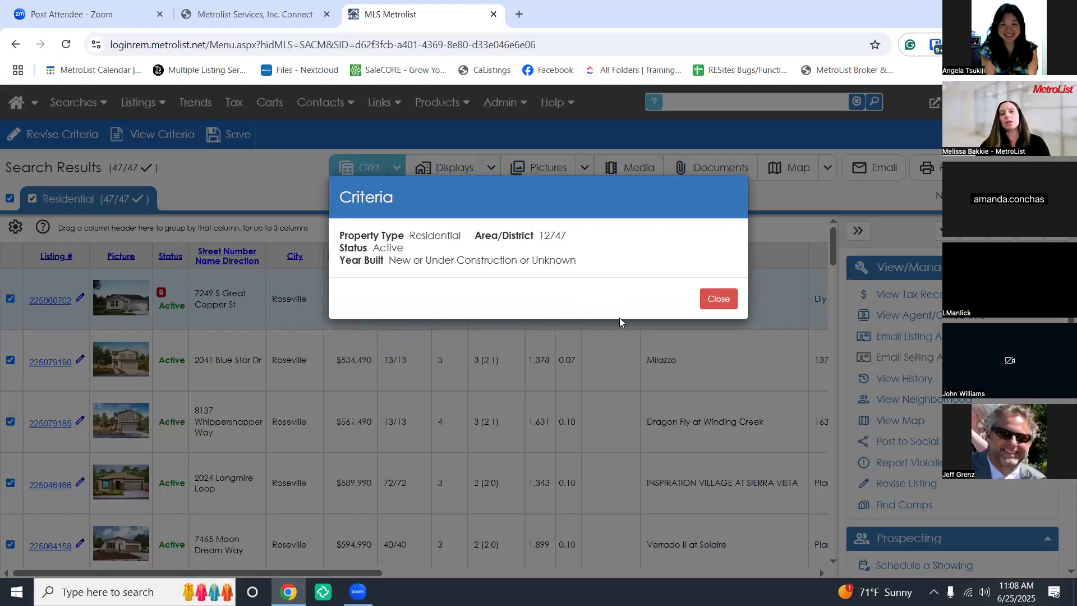
left_click(708, 303)
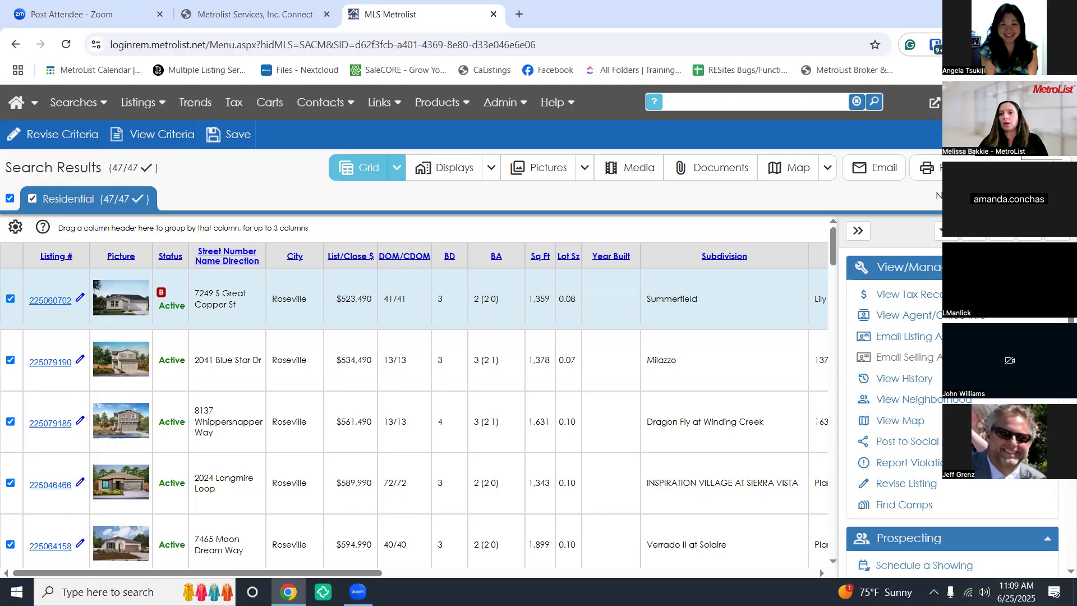
Collapse the actions side panel so the results grid widens
left_click(858, 237)
left_click(1038, 231)
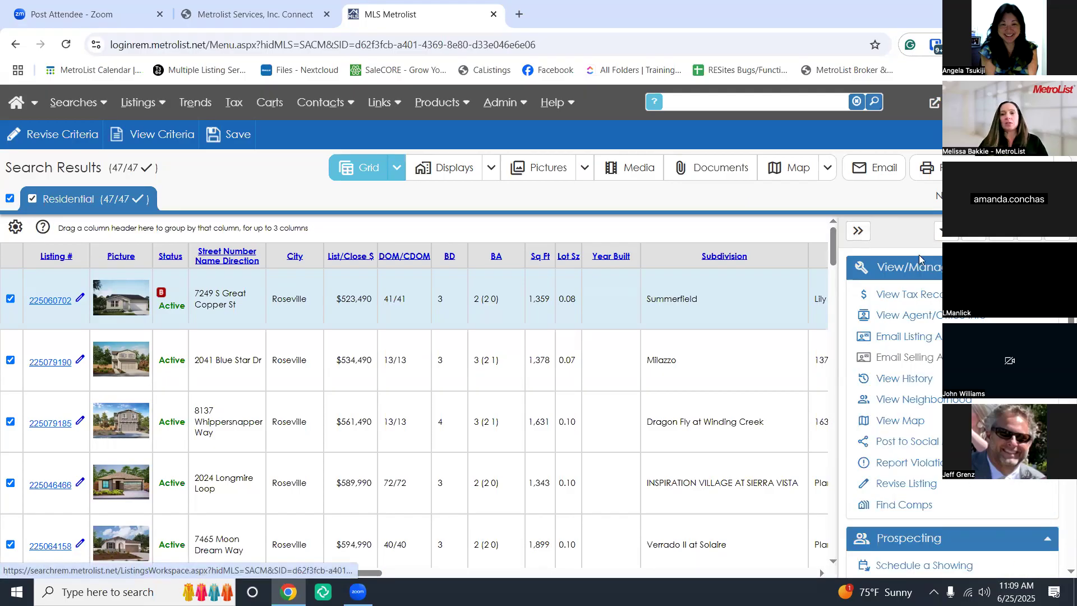
left_click(863, 235)
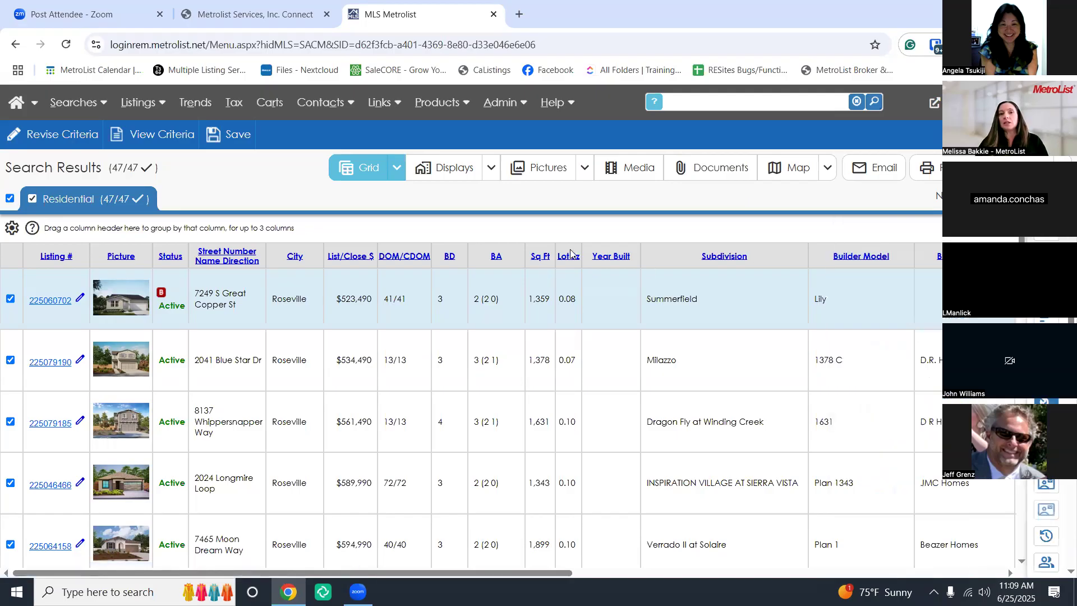
Try the detailed listing display, collapse its thumbnails, then return to the grid
left_click(441, 175)
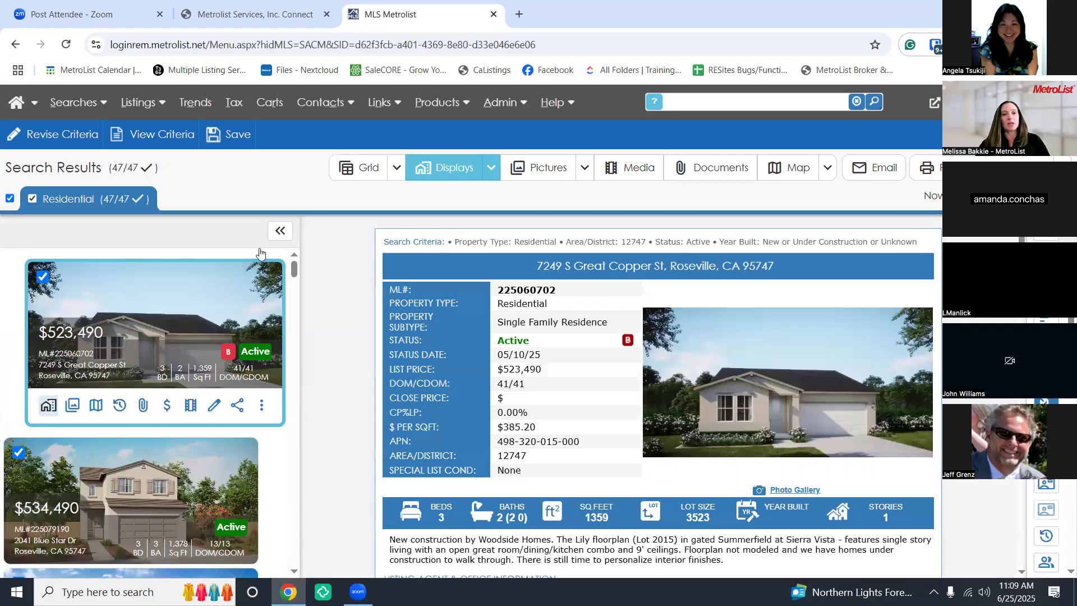
left_click(275, 239)
left_click(359, 174)
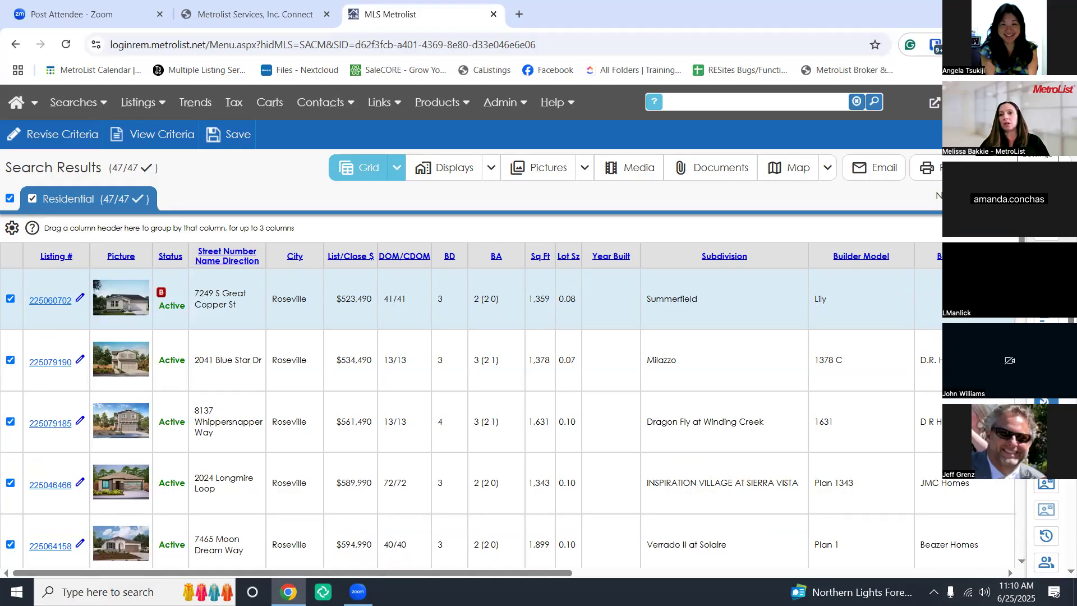
In results Settings, keep the Light theme and view the Default View choices
left_click(1012, 136)
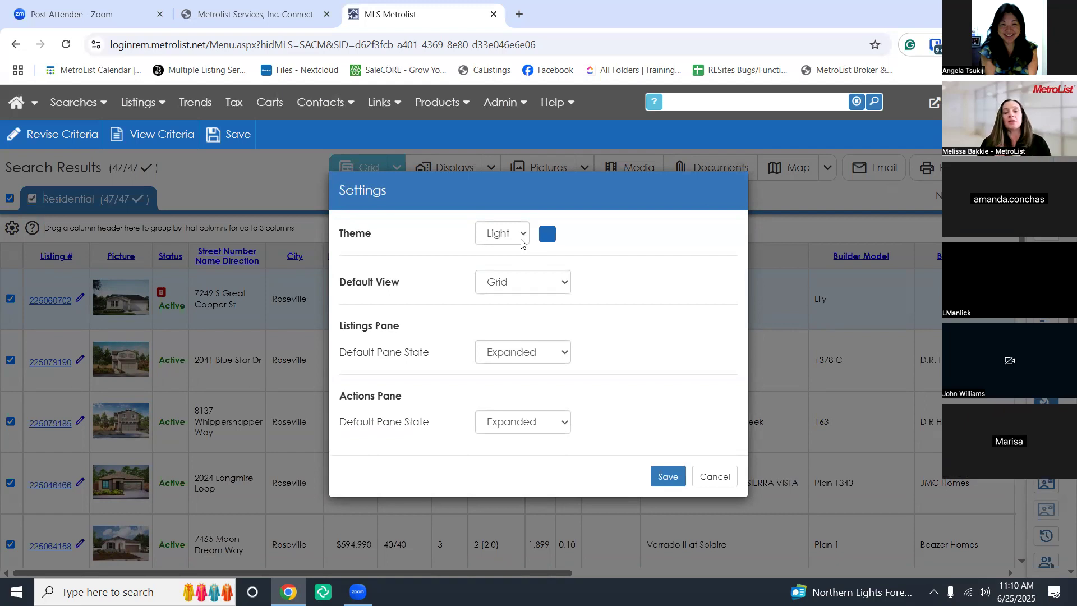
left_click(522, 235)
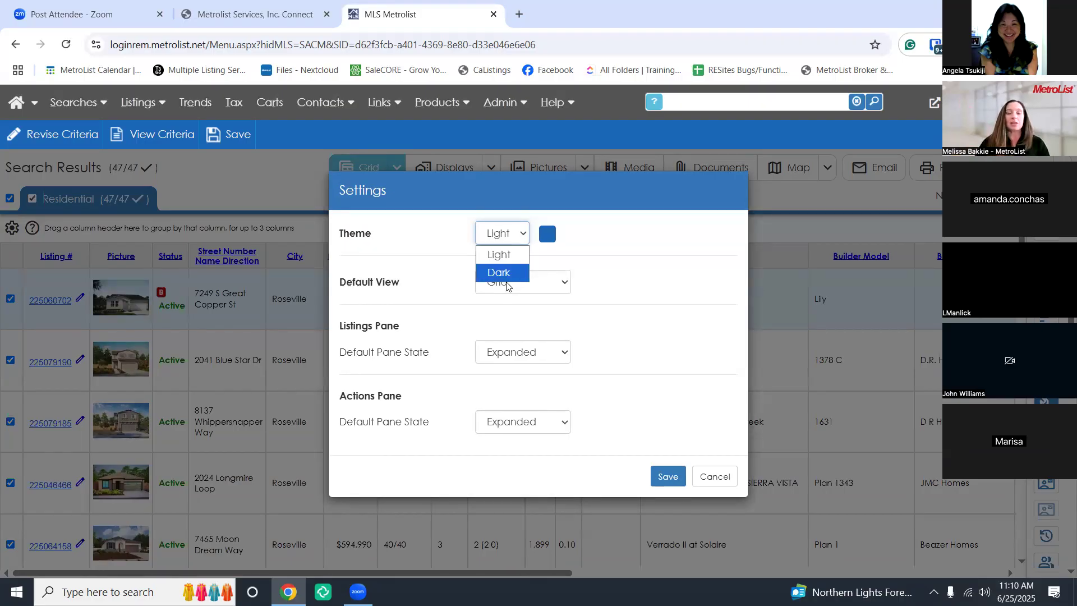
left_click(517, 259)
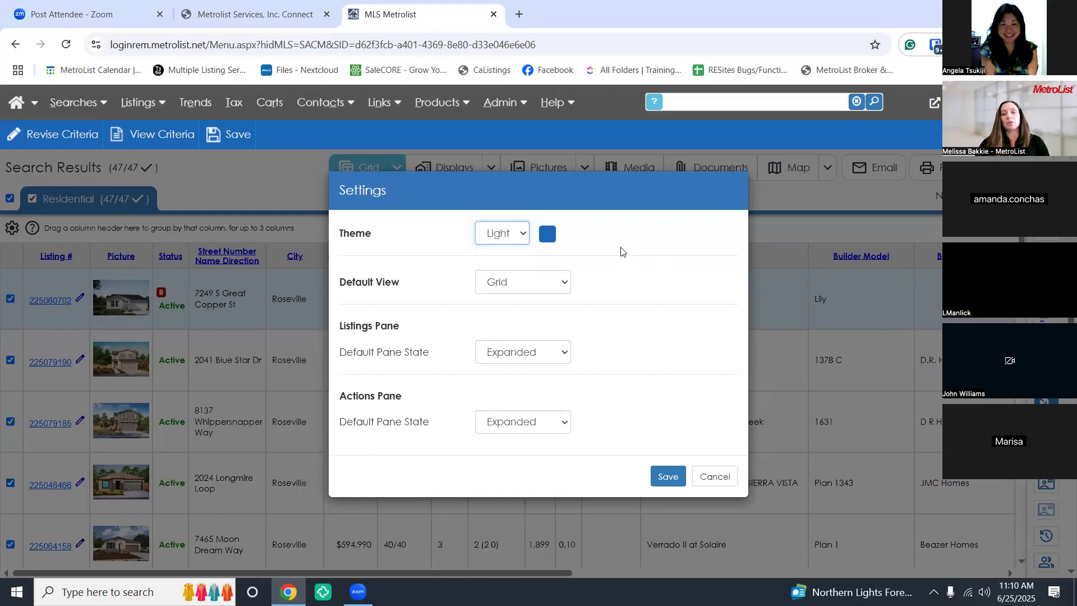
left_click(564, 294)
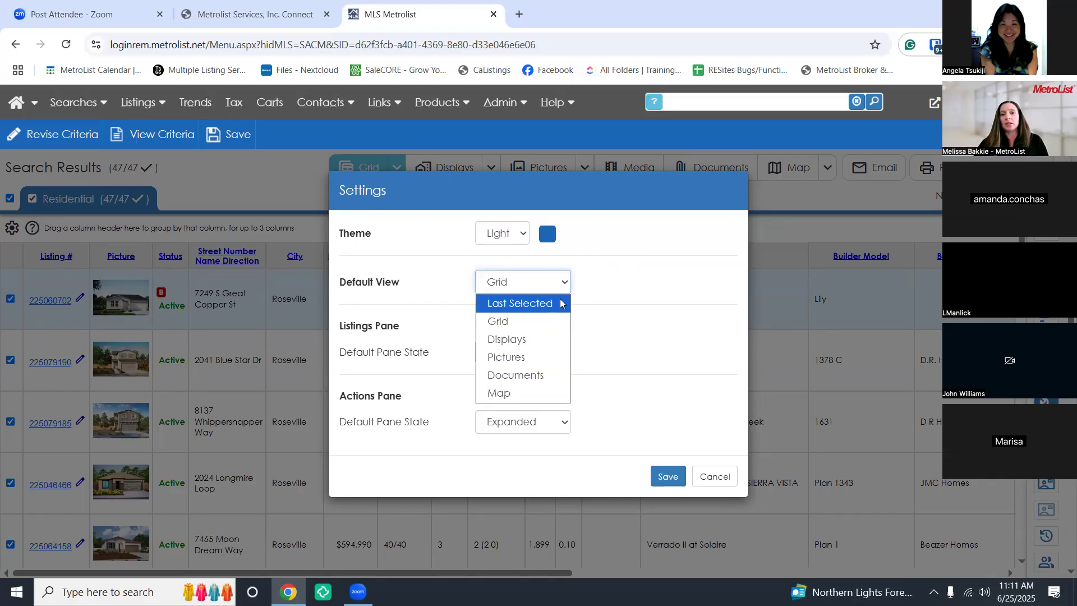
left_click(562, 303)
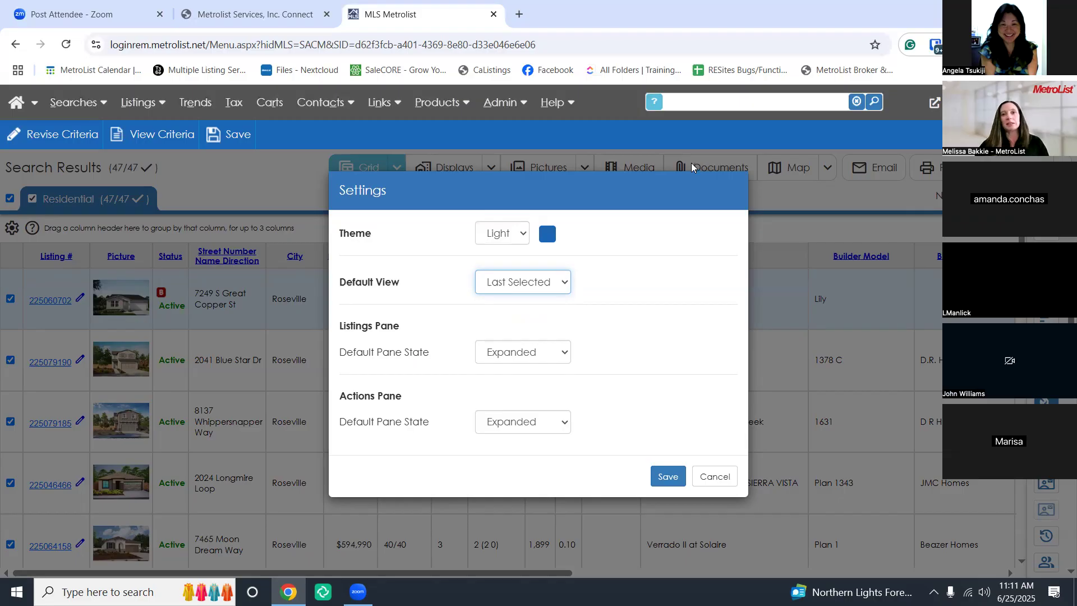
left_click(559, 283)
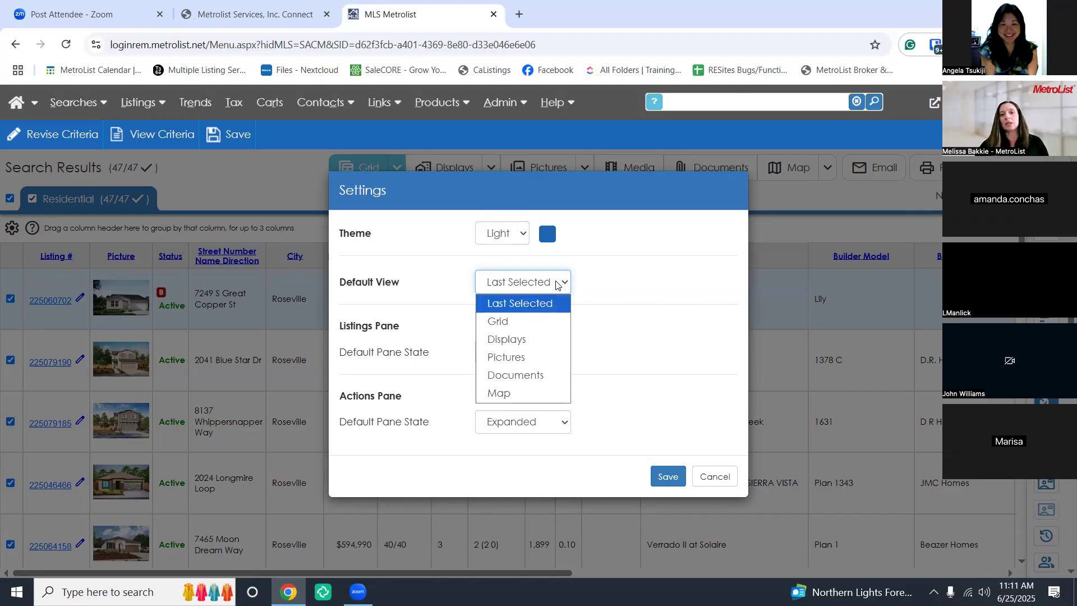
left_click(545, 324)
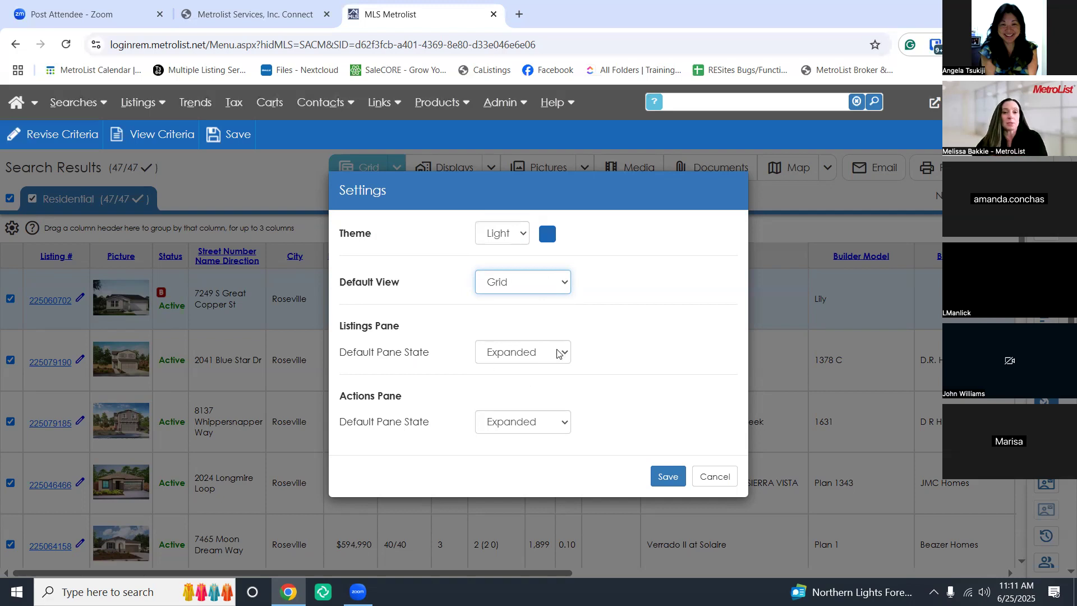
left_click(564, 426)
left_click(564, 425)
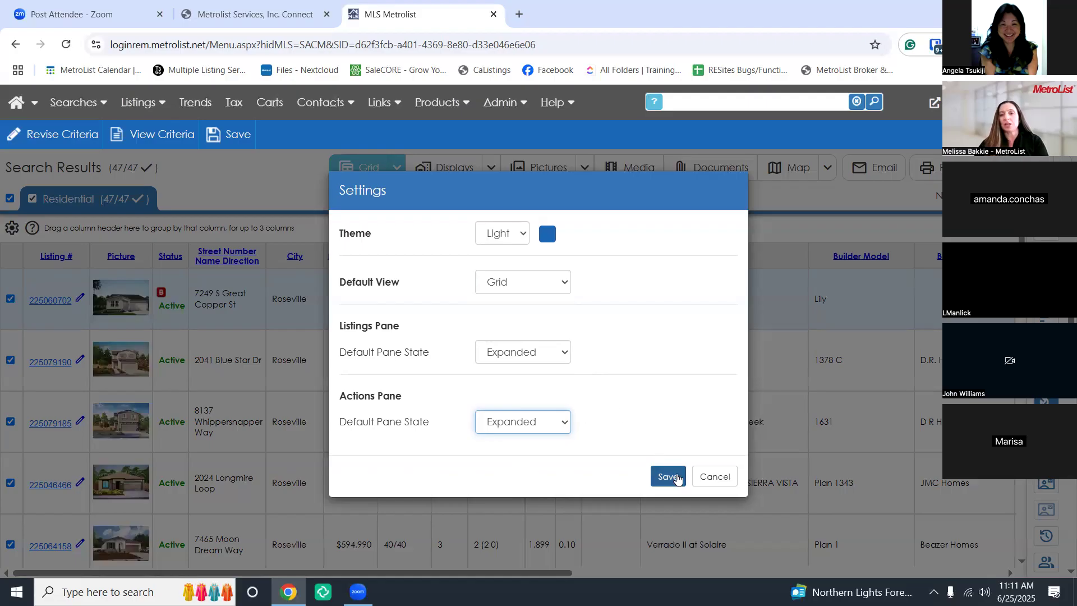
Save the settings and expand the listing actions side panel
left_click(672, 478)
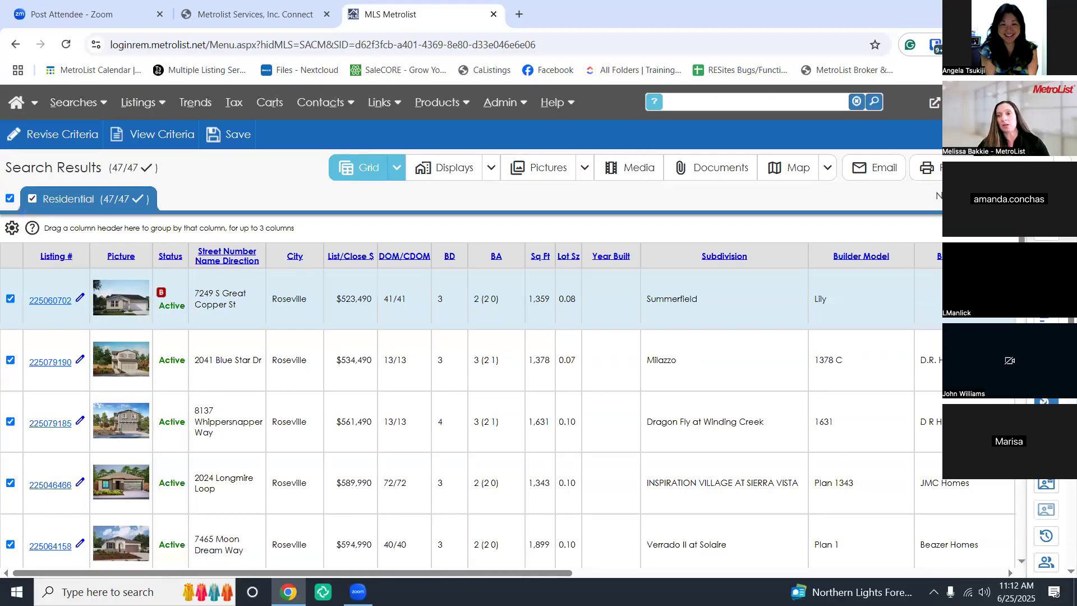
left_click(1046, 231)
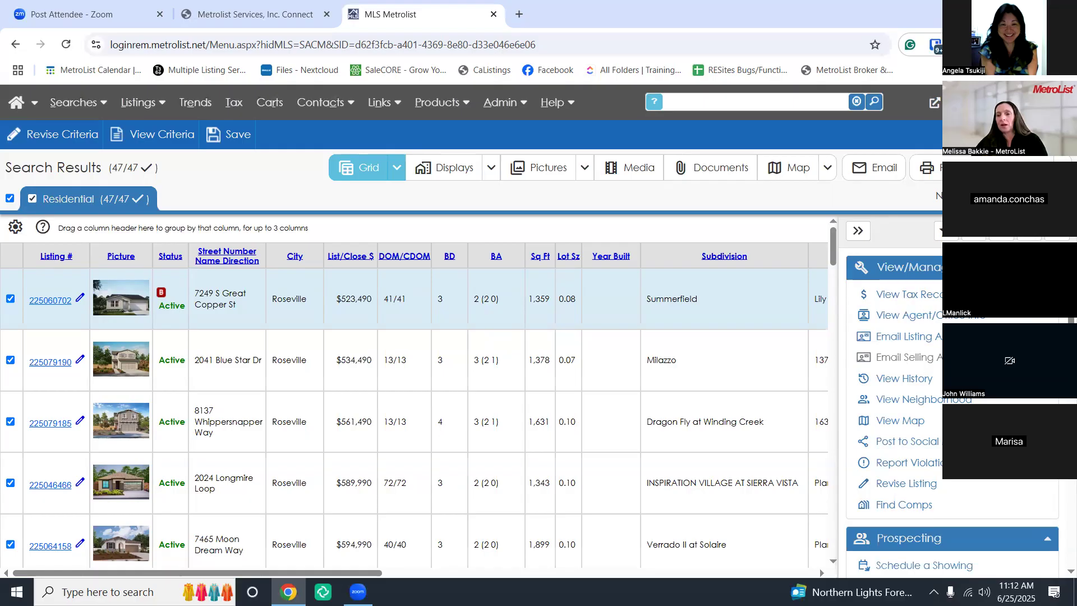
scroll(982, 381, "down", 1)
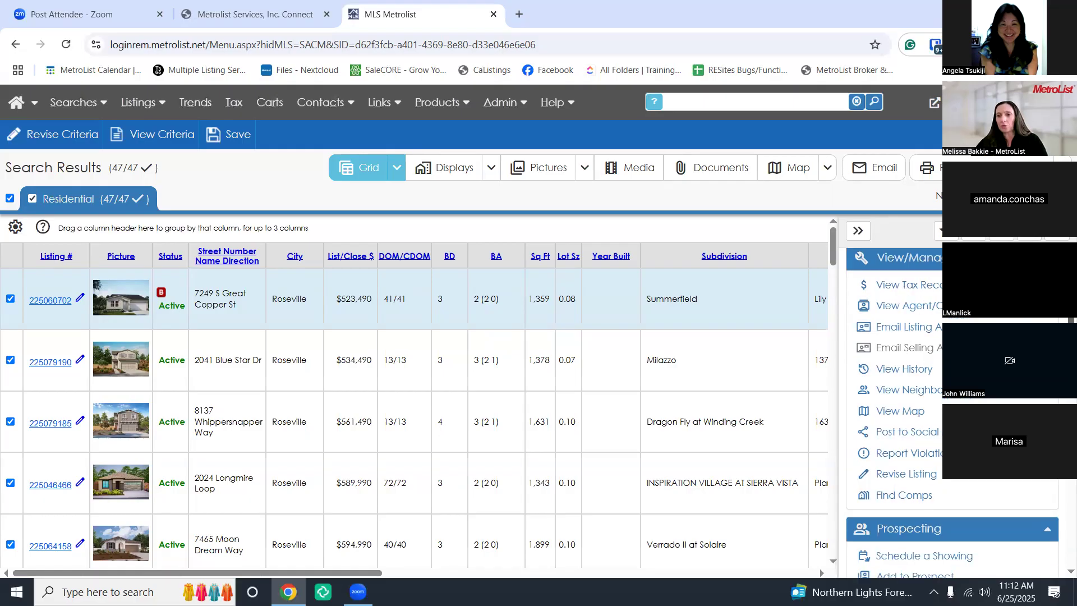
scroll(981, 381, "up", 1)
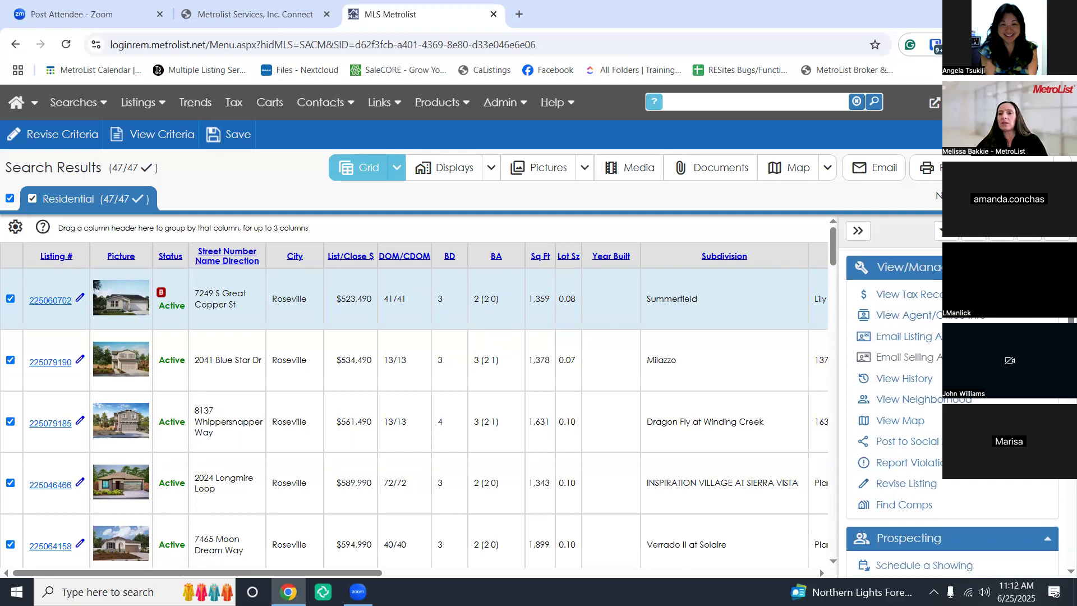
Collapse the View/Manage, Prospecting, Cart, CMA Reports and Other action groups
left_click(1047, 267)
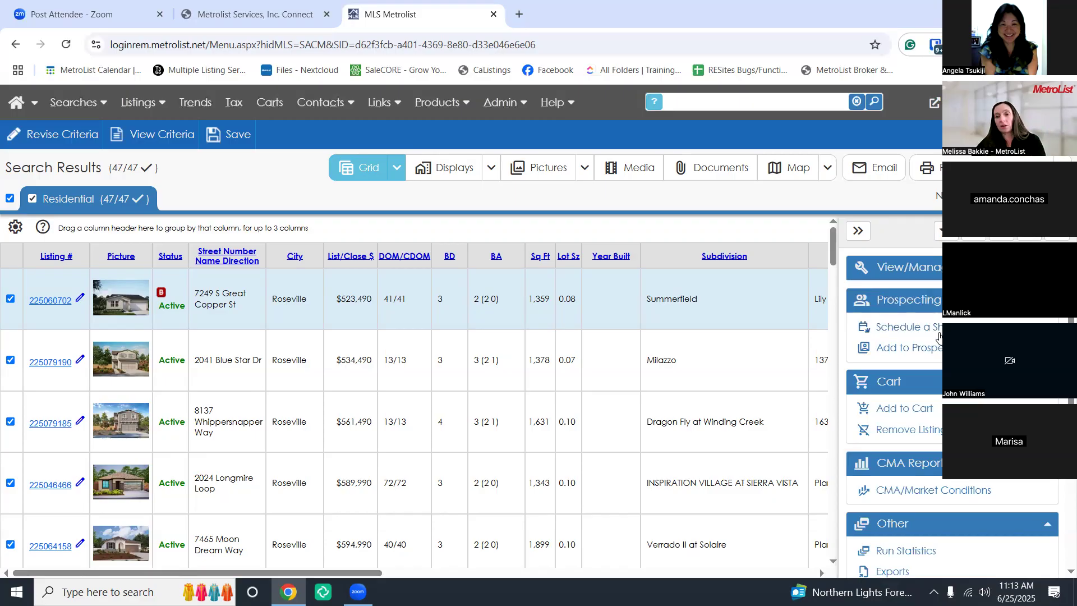
left_click(1046, 301)
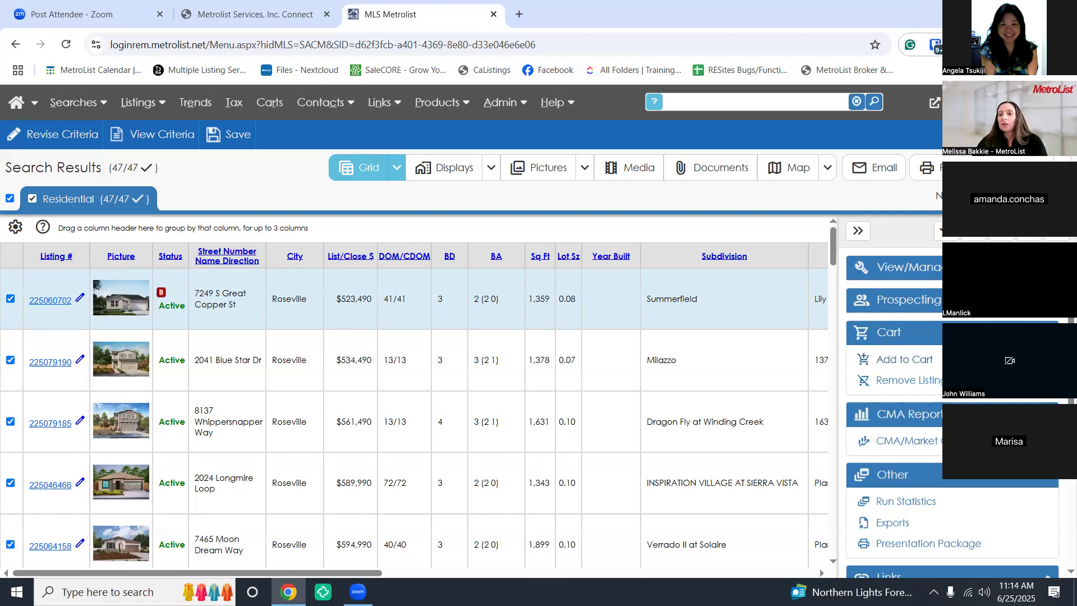
left_click(1047, 333)
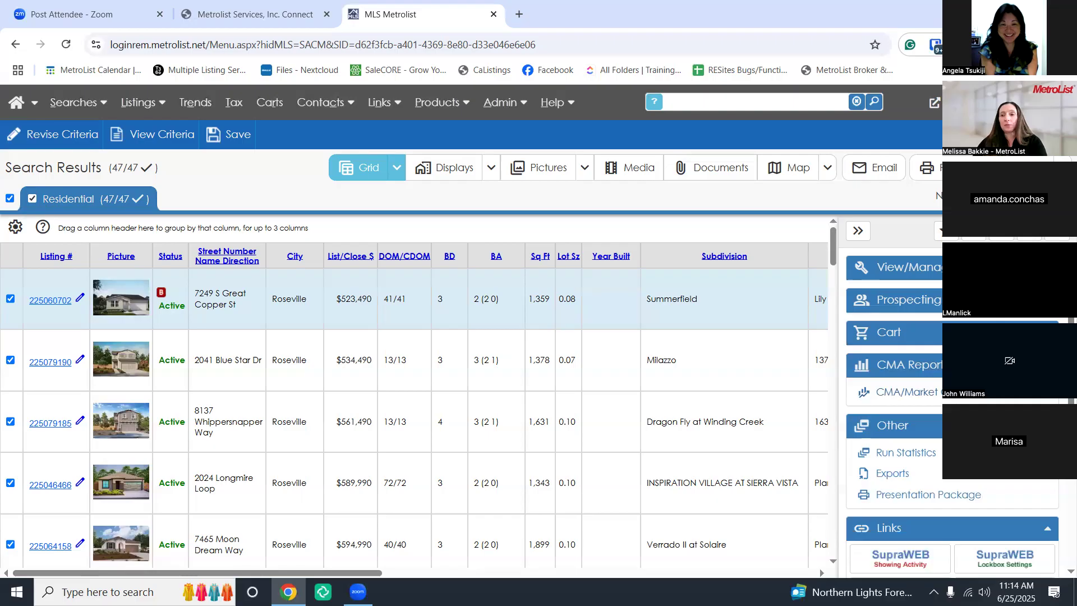
left_click(1047, 365)
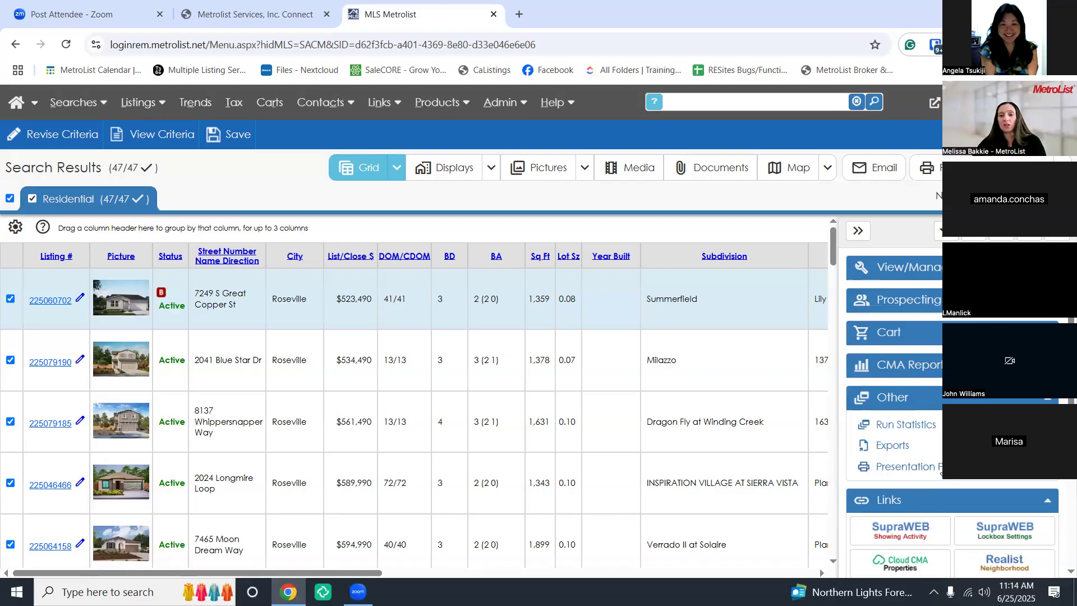
left_click(1047, 397)
scroll(1043, 400, "down", 1)
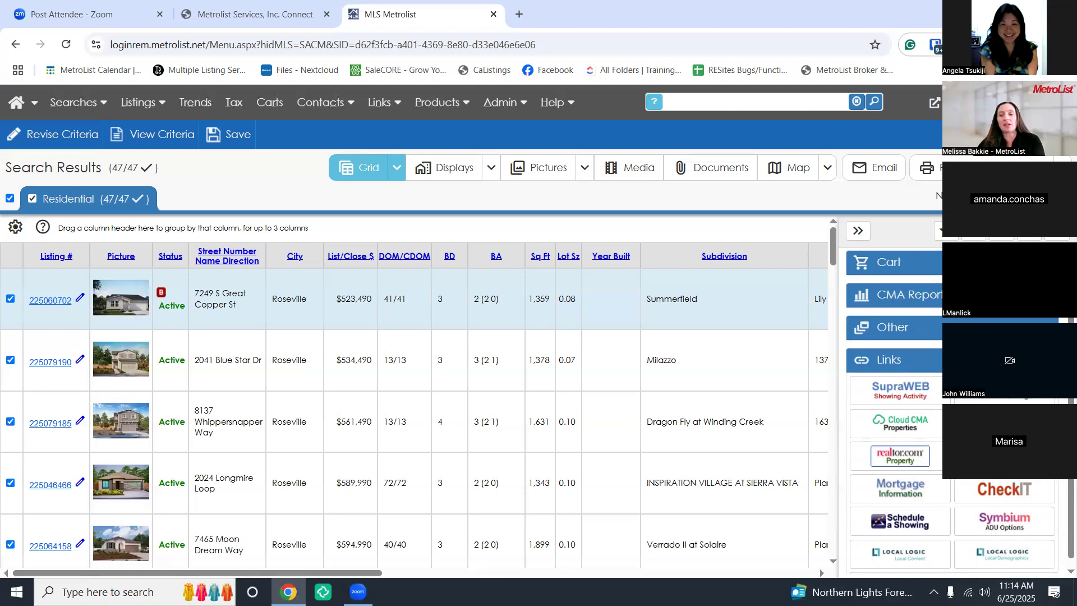
Collapse Links, then re-expand the View/Manage, Prospecting, Cart and CMA Reports groups
left_click(1047, 359)
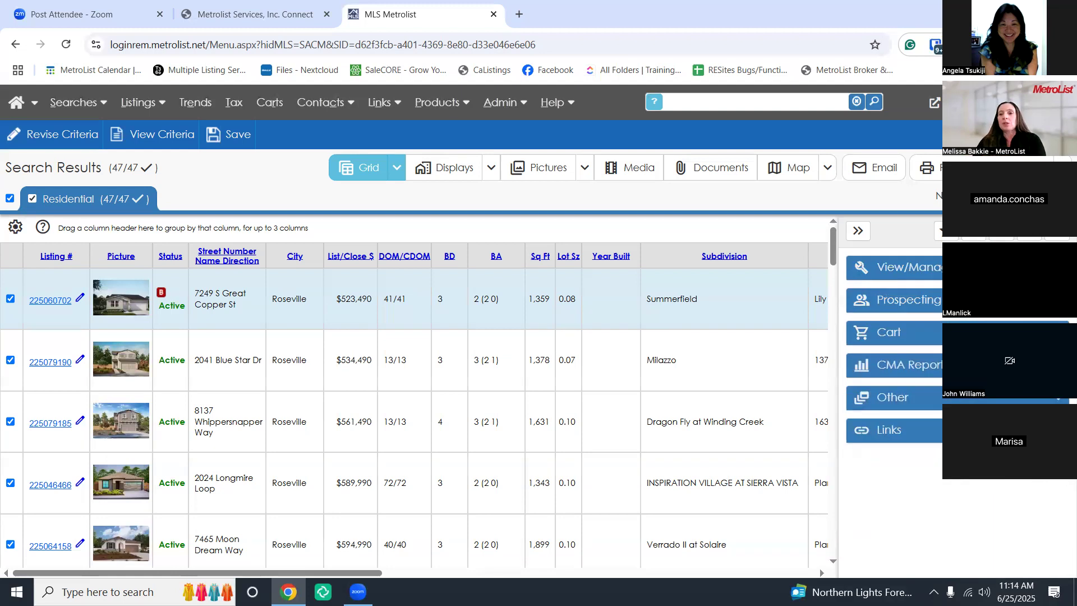
left_click(1009, 267)
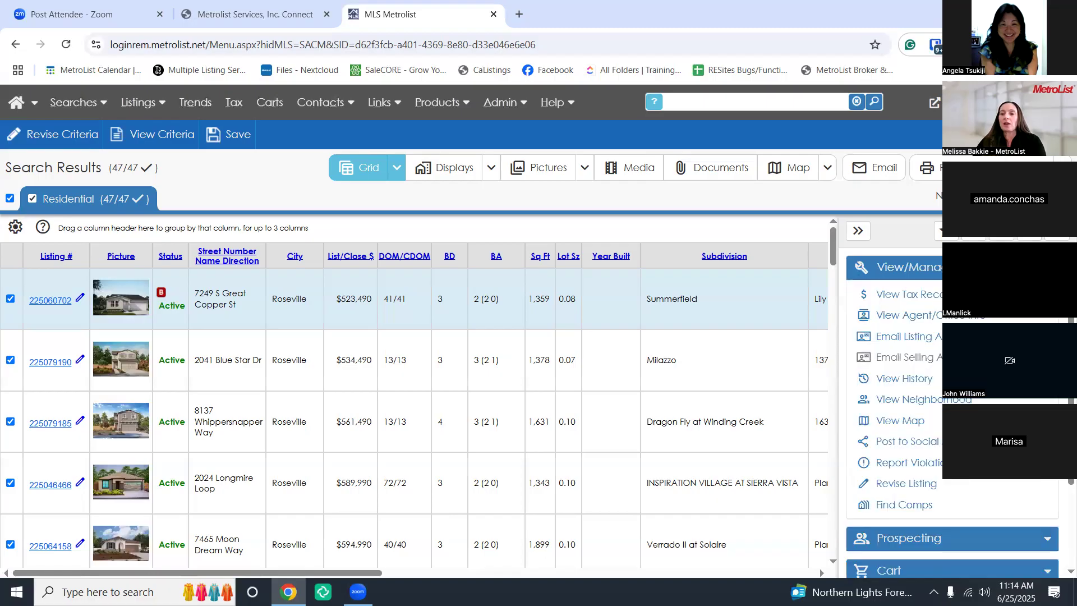
scroll(1009, 336, "down", 1)
left_click(1010, 468)
scroll(1010, 468, "down", 2)
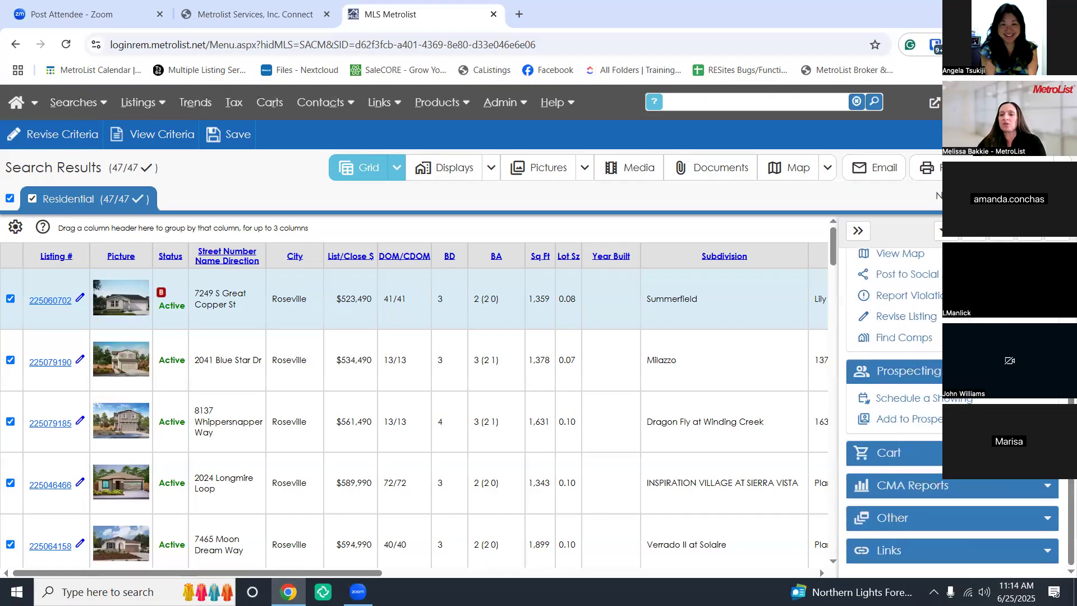
left_click(995, 453)
left_click(994, 488)
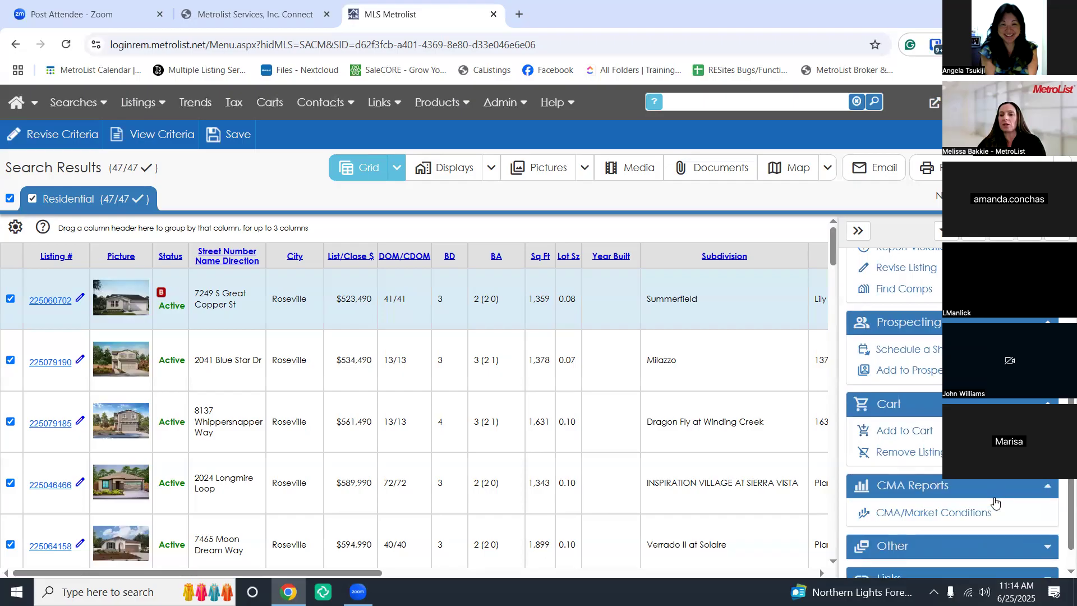
Re-expand the Other and Links groups and open the favorite actions setup
scroll(995, 503, "down", 1)
left_click(988, 519)
scroll(986, 527, "down", 1)
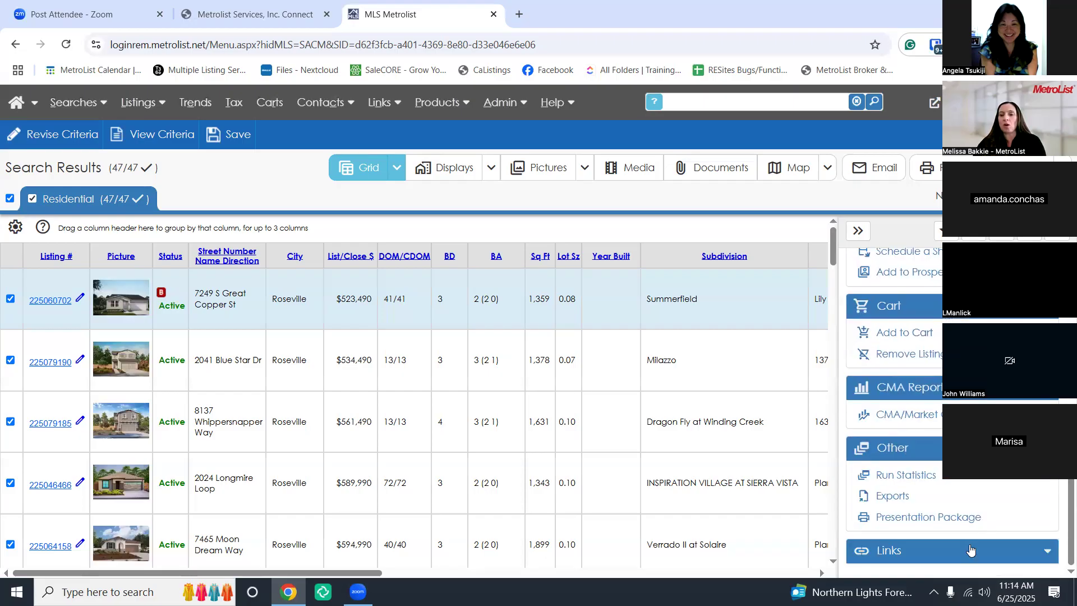
left_click(972, 550)
scroll(972, 493, "up", 5)
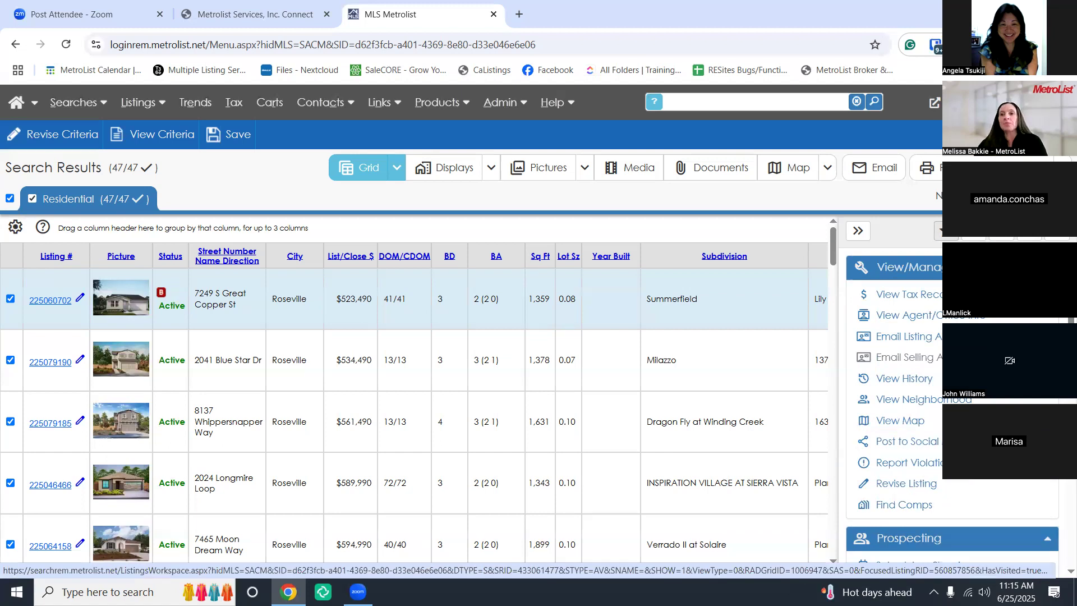
left_click(947, 231)
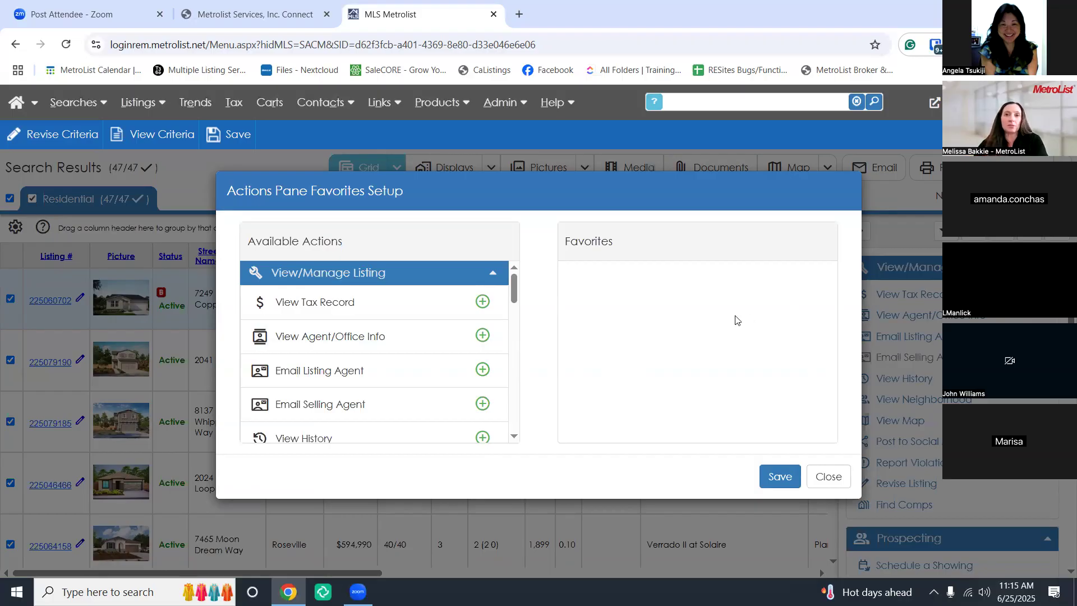
Add View Tax Record and View History to the favorite actions
left_click(483, 302)
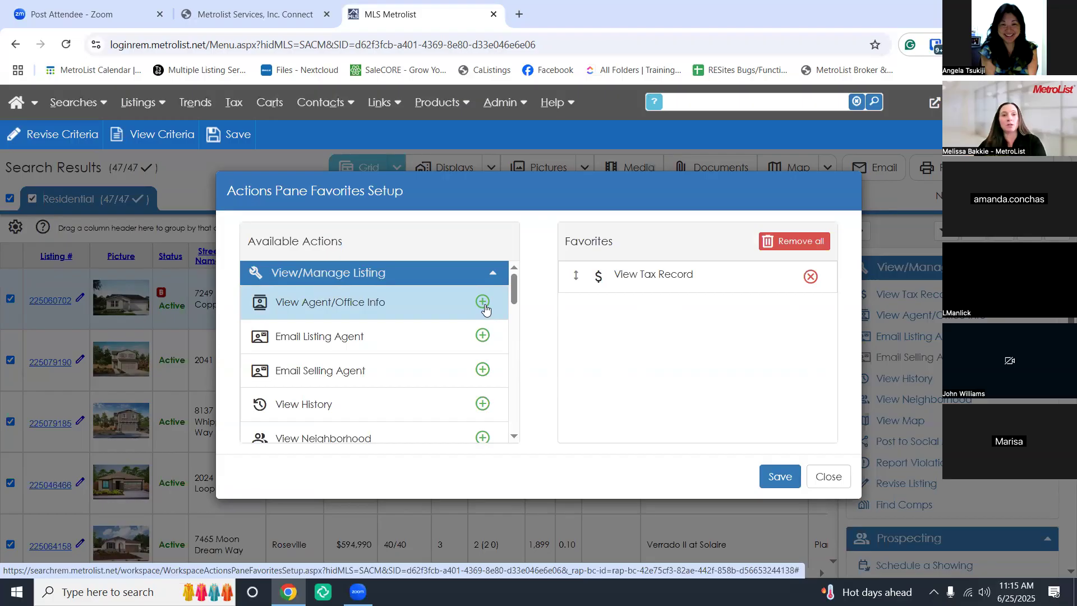
scroll(486, 337, "down", 3)
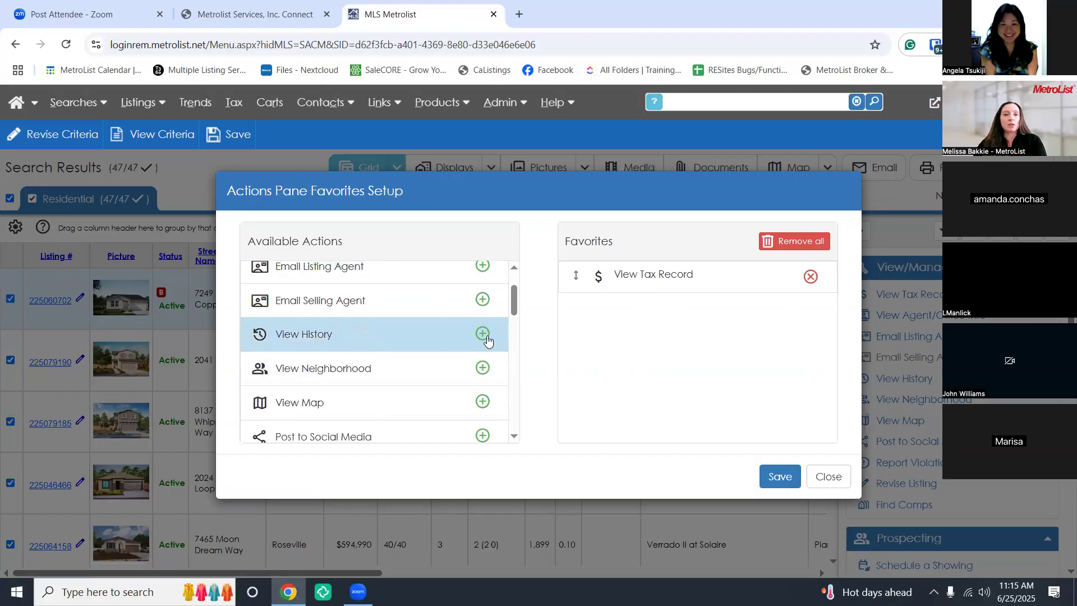
left_click(482, 334)
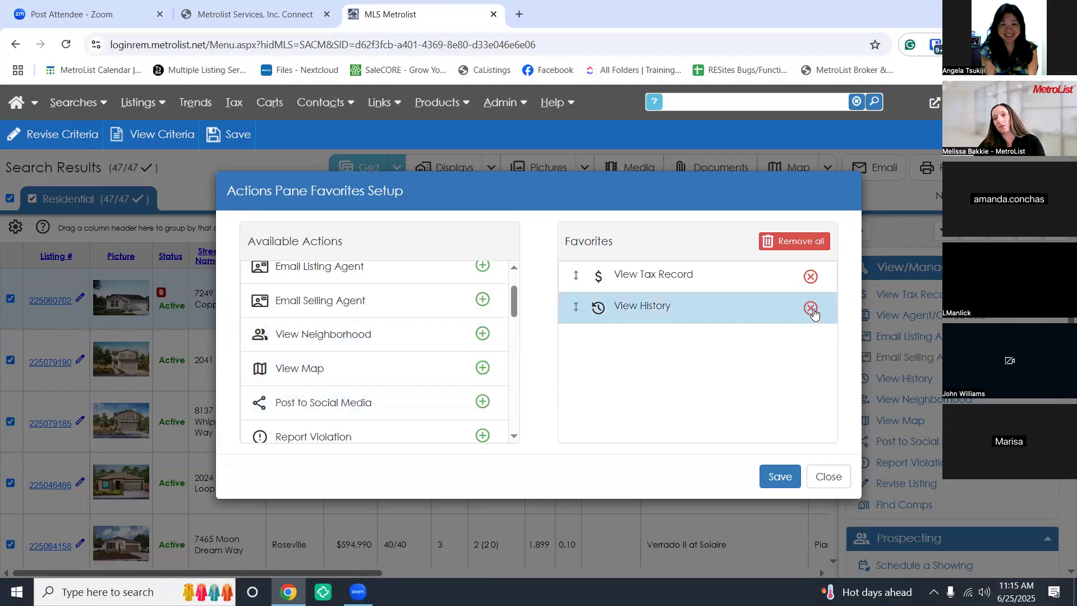
scroll(463, 357, "down", 1)
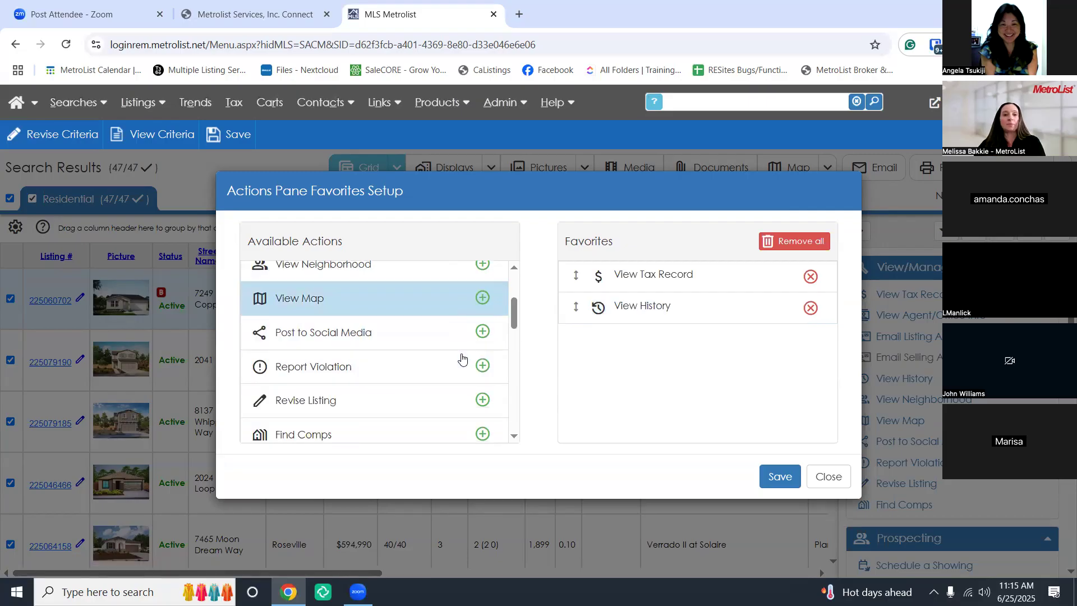
scroll(463, 356, "down", 1)
scroll(463, 356, "down", 1)
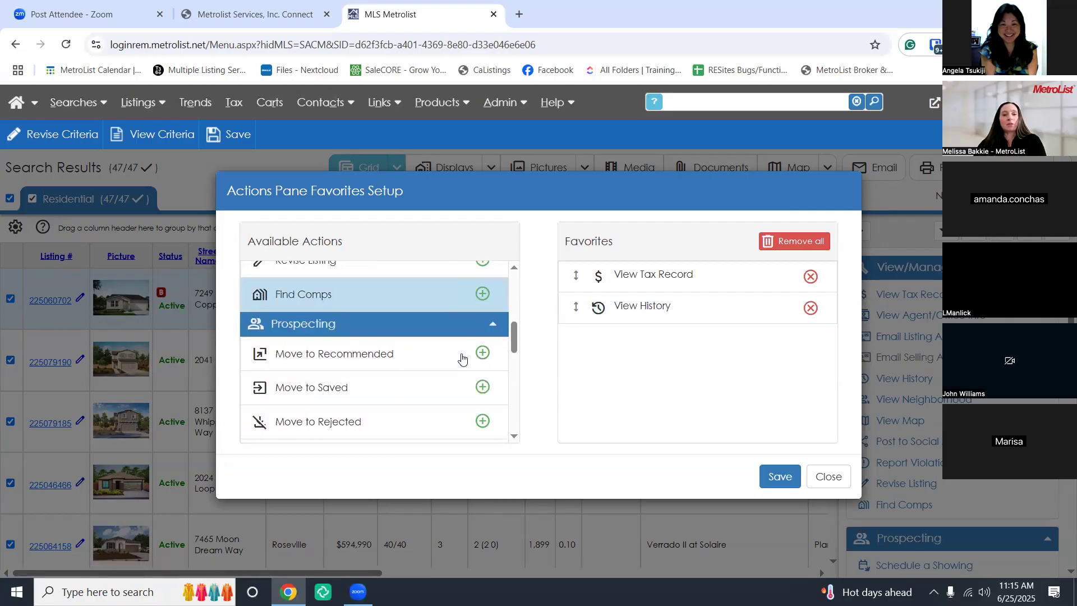
scroll(461, 357, "down", 1)
scroll(462, 357, "up", 1)
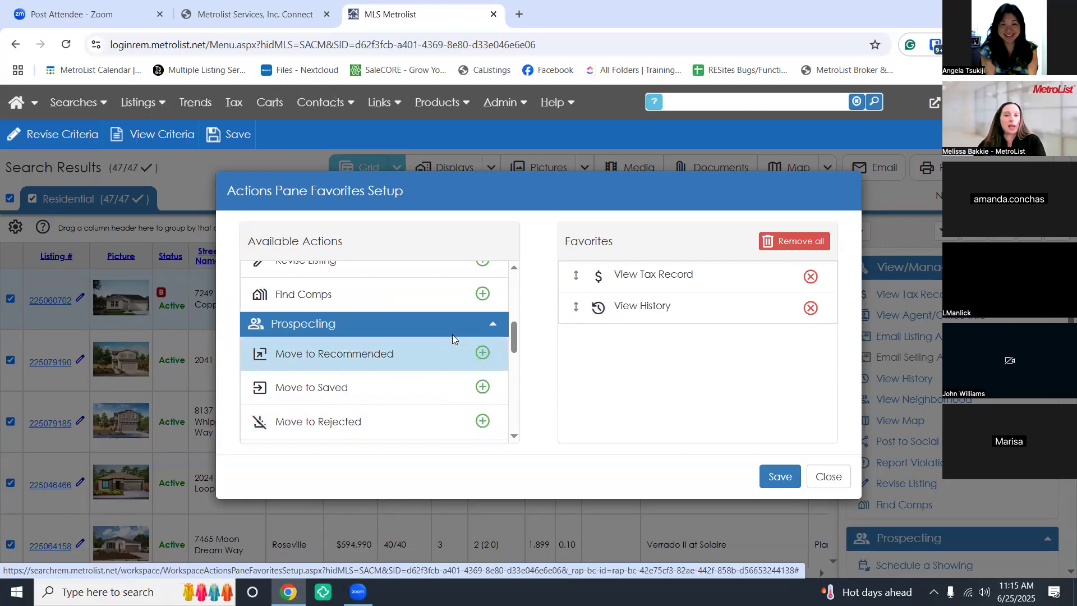
Add Add to Cart, CMA/Market Conditions and Run Statistics to the favorites
left_click(493, 325)
scroll(488, 317, "down", 1)
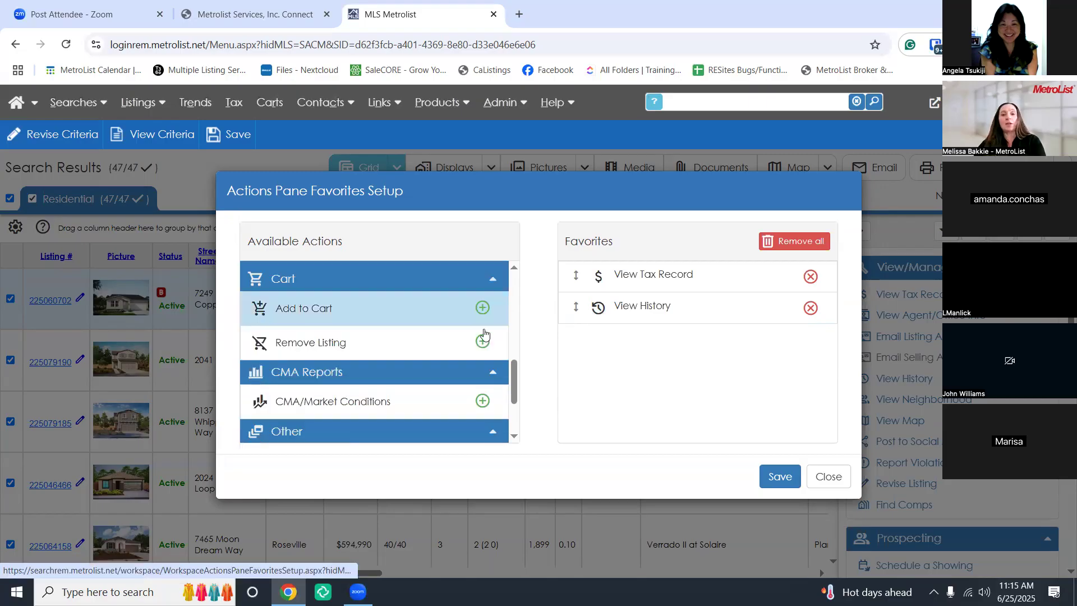
left_click(484, 308)
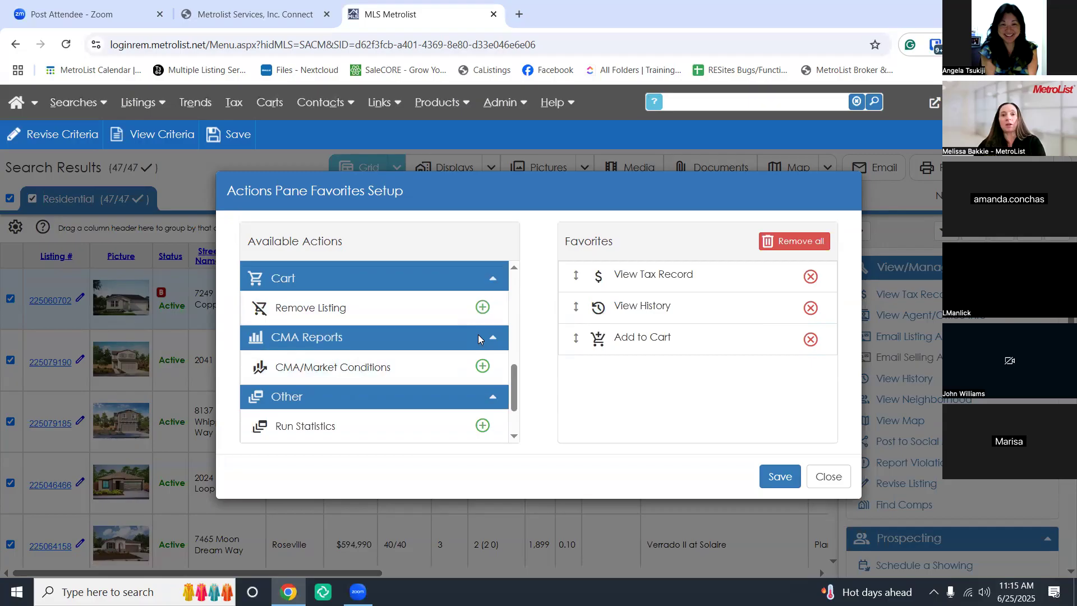
scroll(480, 331, "down", 1)
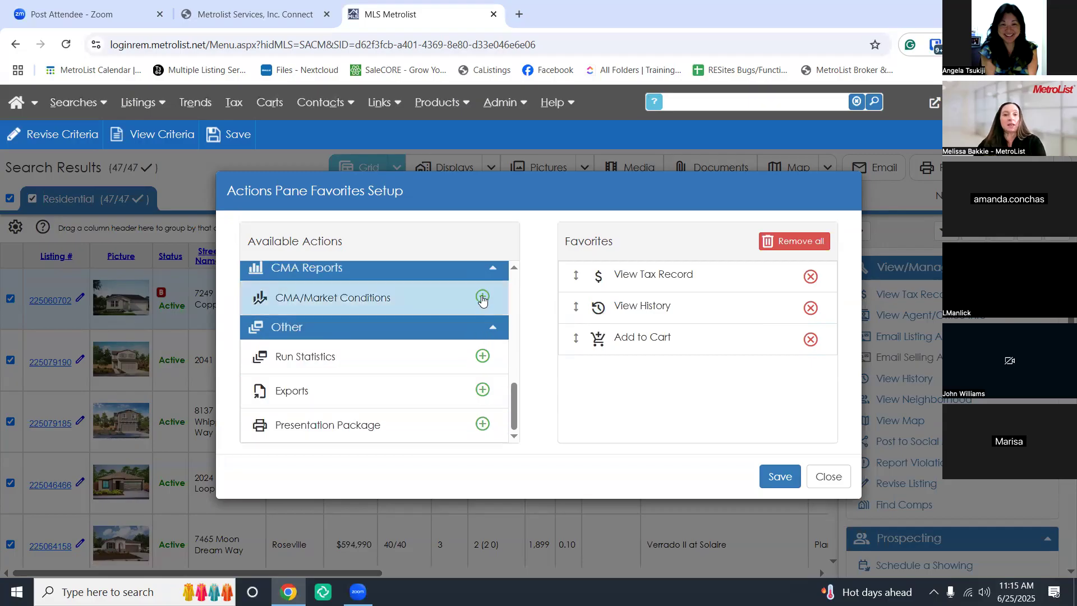
left_click(482, 302)
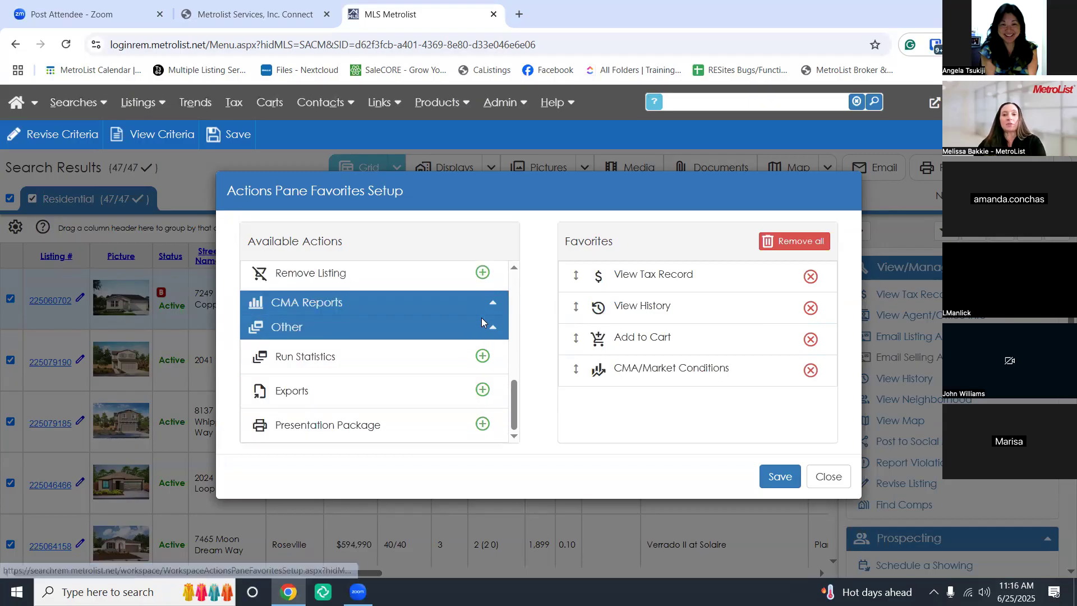
left_click(483, 356)
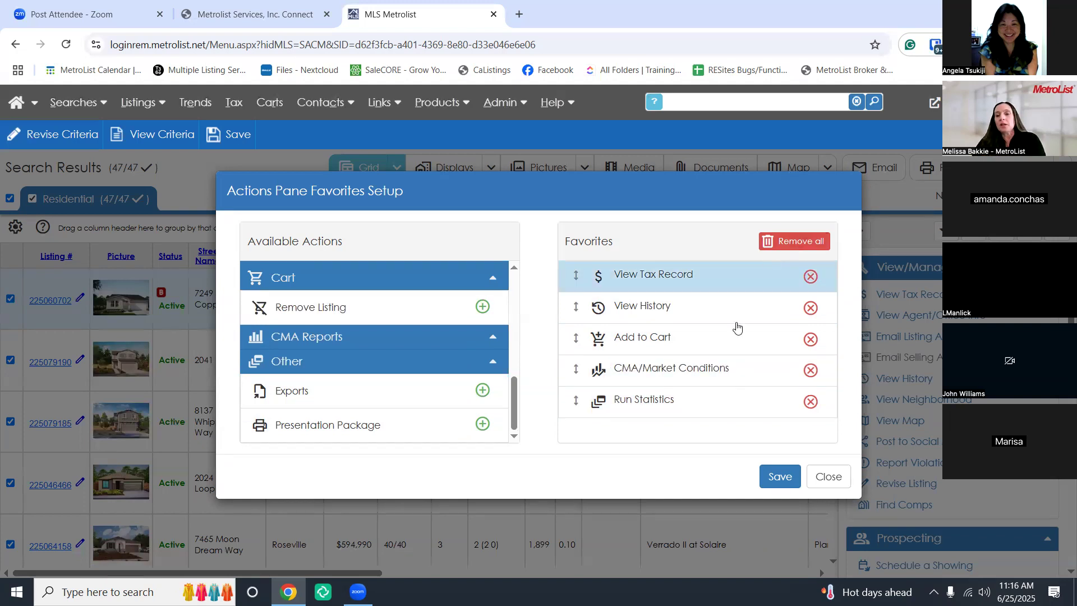
Save the five-item favorite actions list in the Favorites Setup dialog
left_click(784, 483)
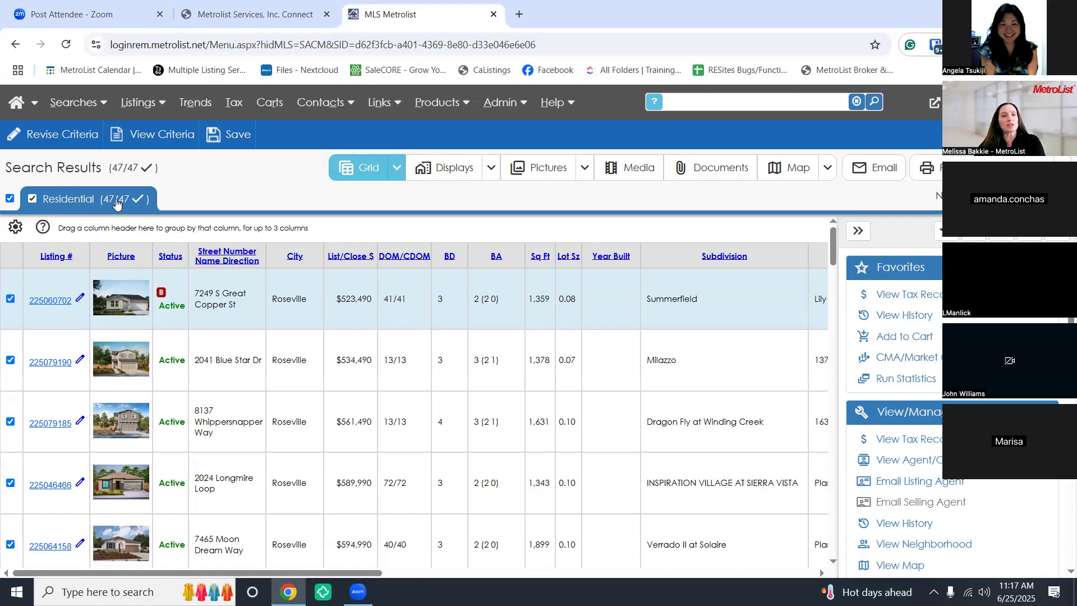
Check only listings 1–3, show just those three, then show all 47 again
left_click(9, 198)
left_click(11, 299)
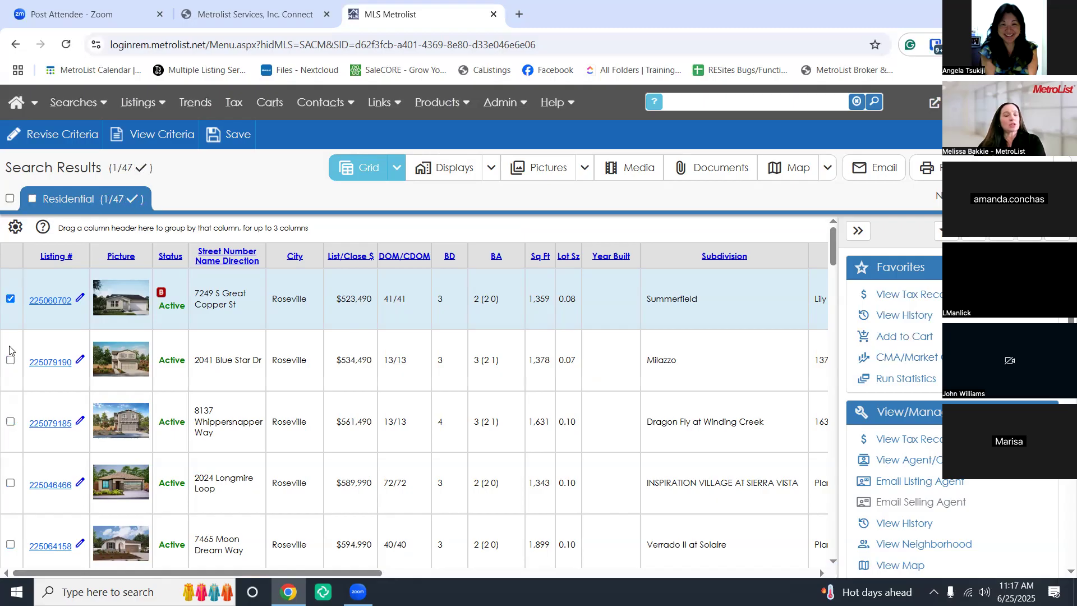
left_click(10, 360)
left_click(10, 421)
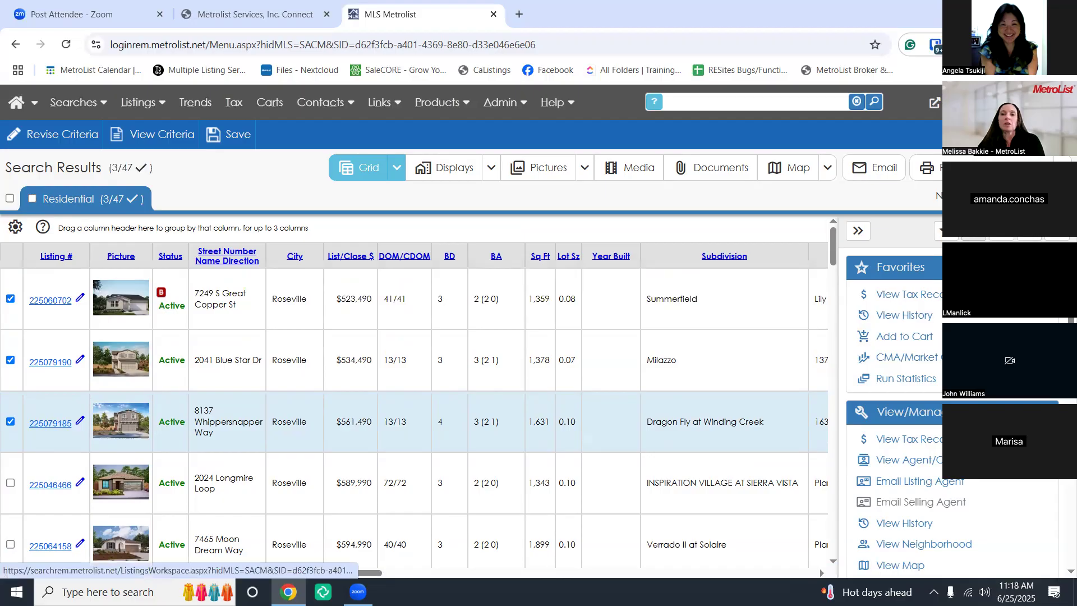
left_click(960, 196)
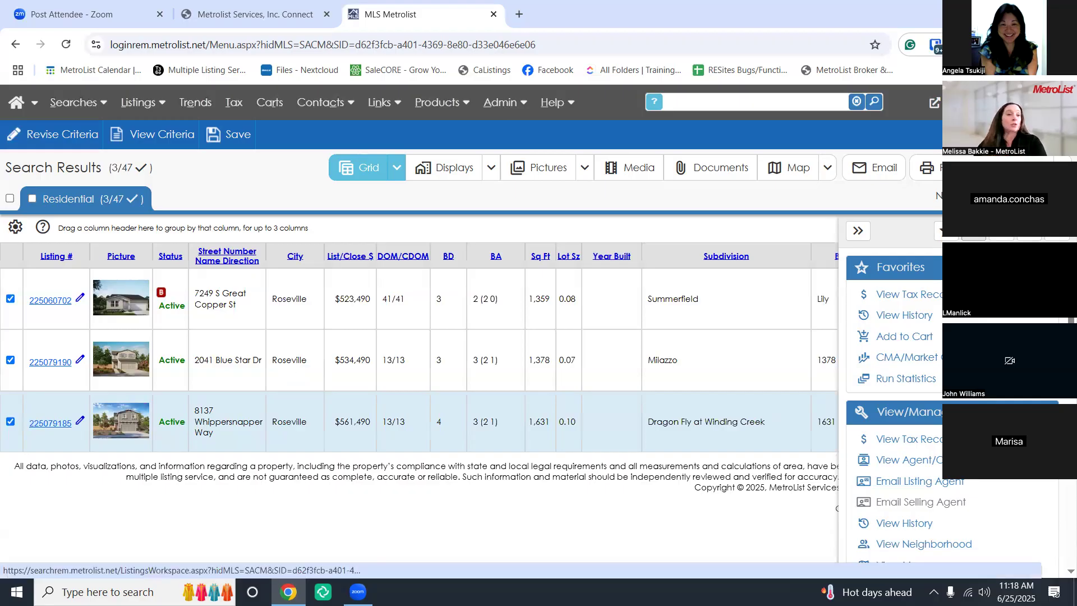
left_click(973, 231)
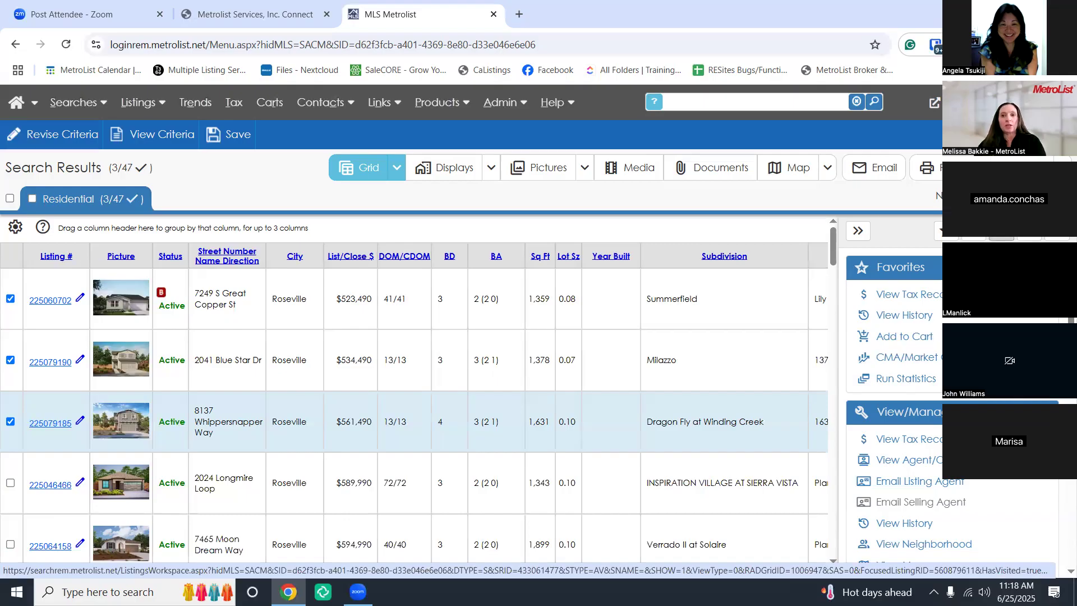
Open the Sort dialog from the results grid toolbar
left_click(1035, 196)
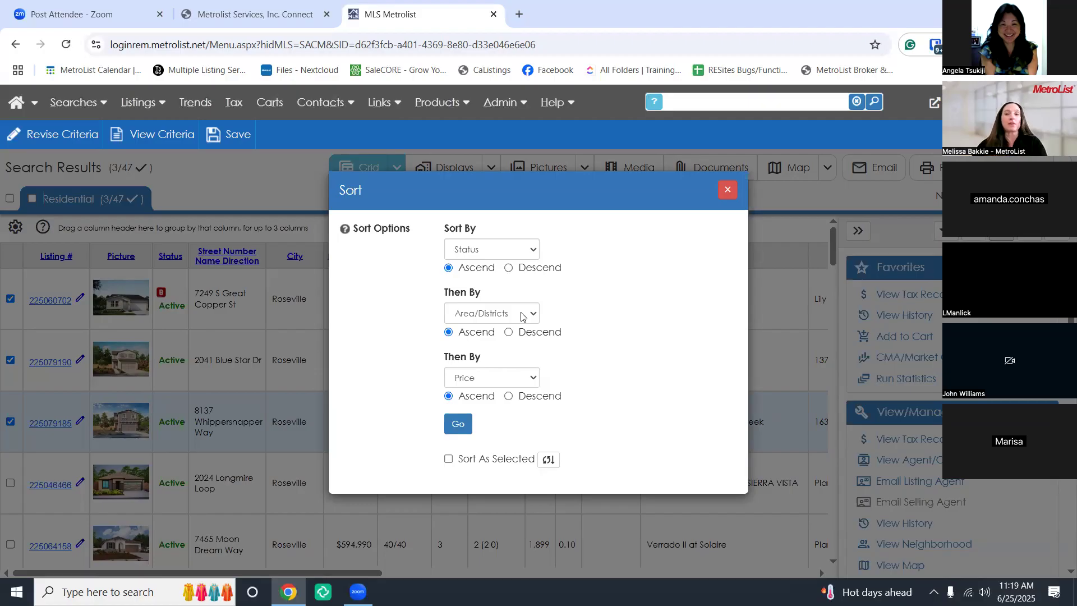
Keep Status, Area/Districts and Price as sort fields and enable Sort As Selected
left_click(517, 254)
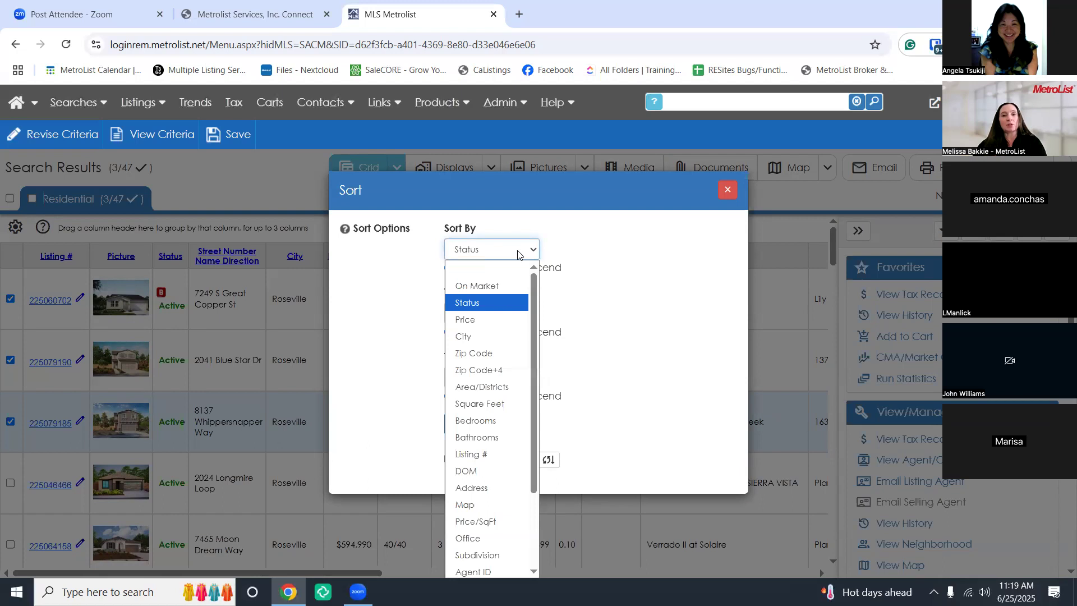
left_click(518, 255)
left_click(517, 317)
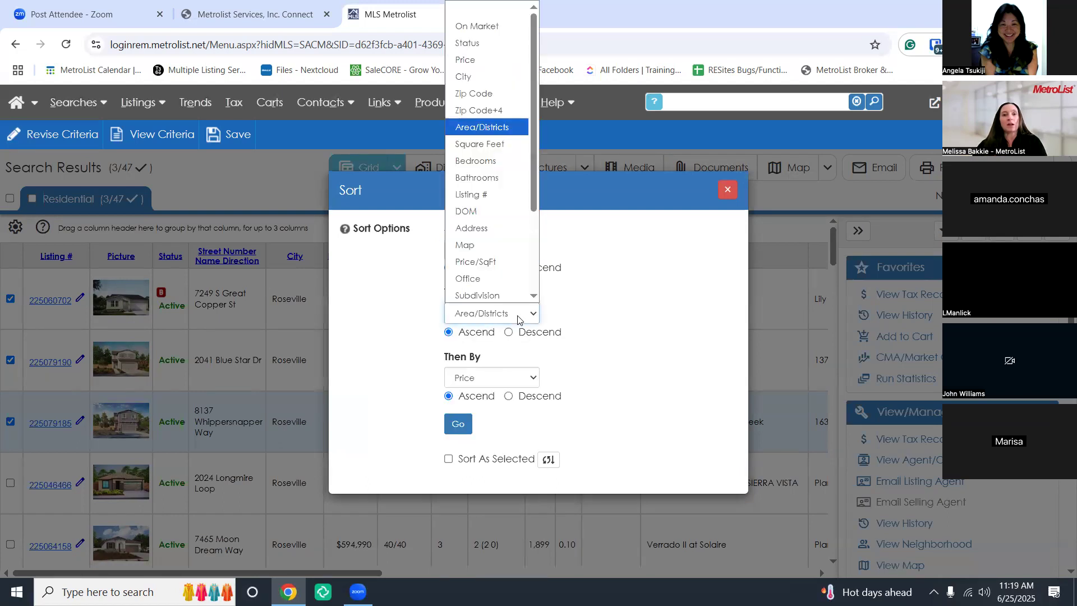
left_click(518, 317)
left_click(506, 382)
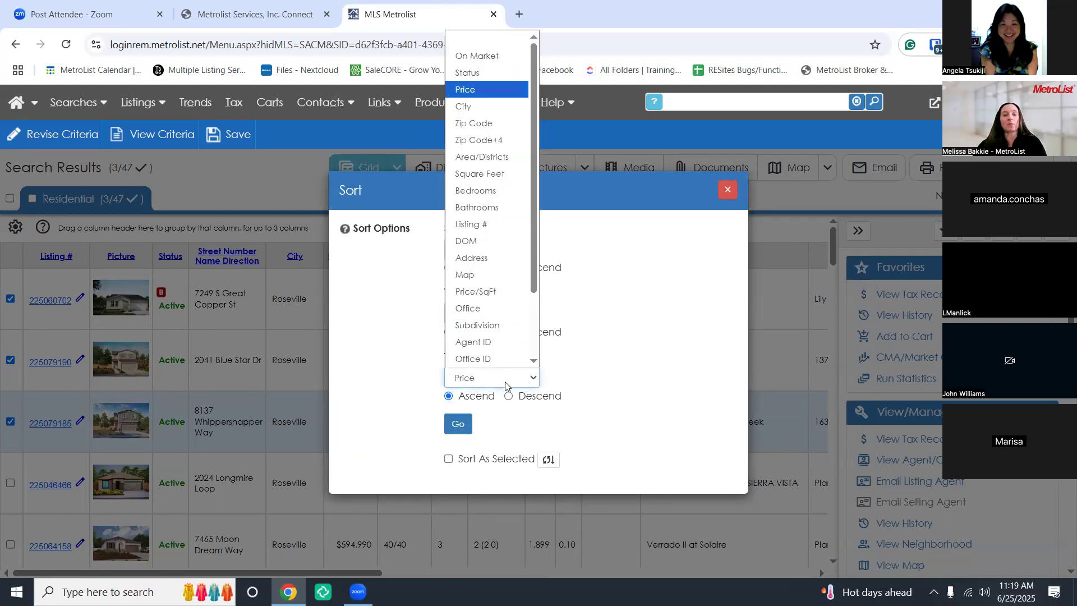
left_click(506, 385)
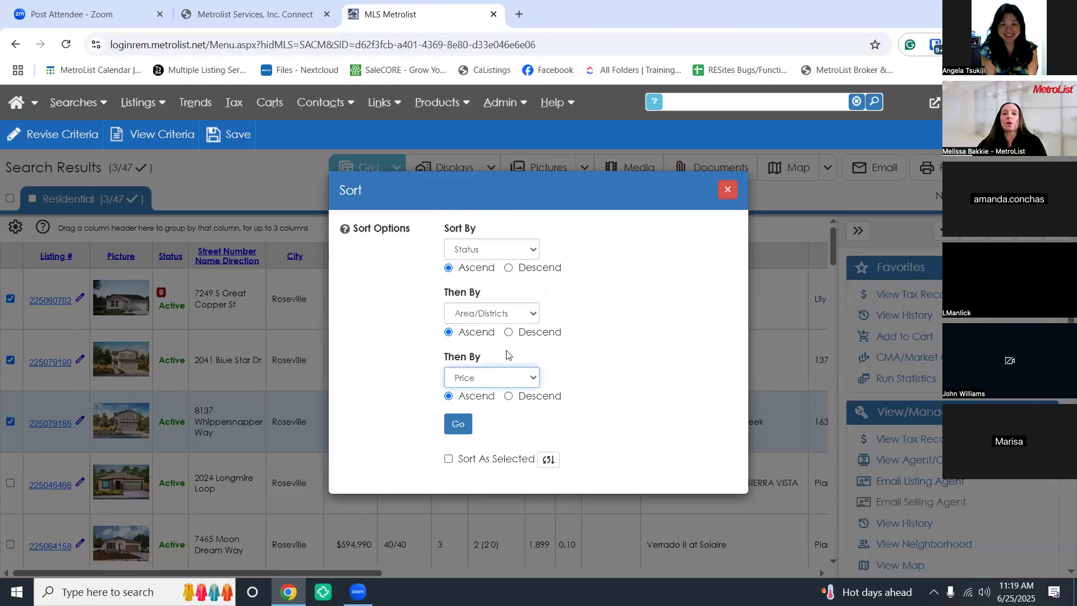
left_click(506, 254)
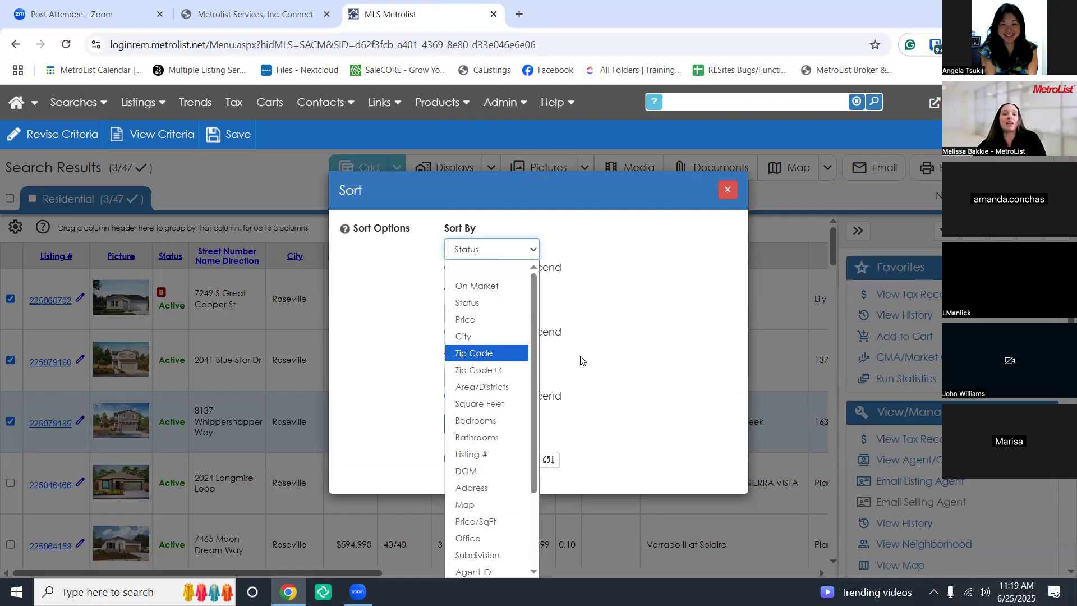
left_click(591, 260)
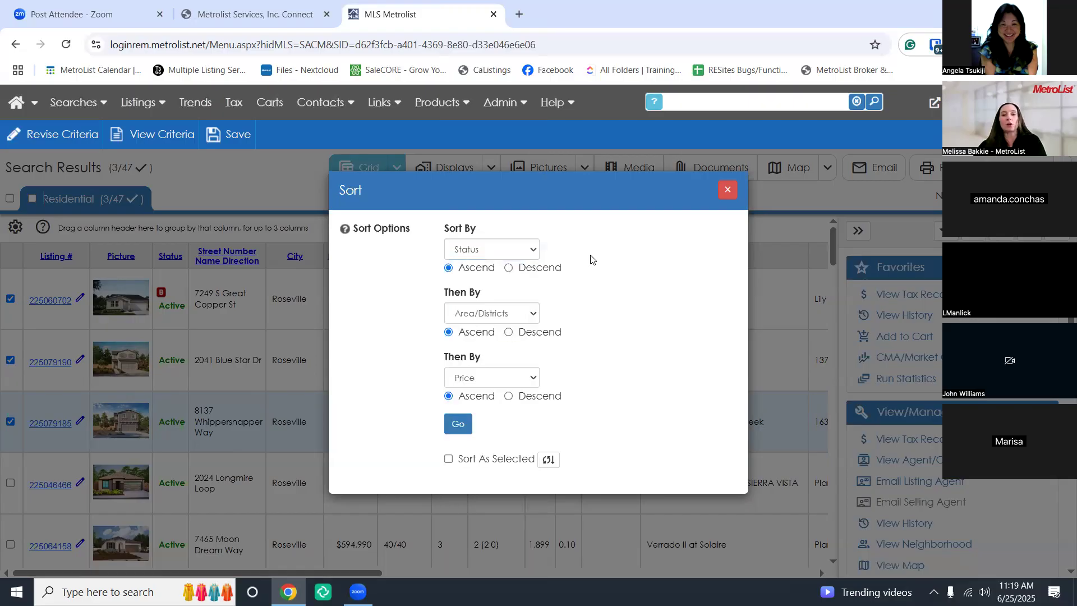
left_click(448, 459)
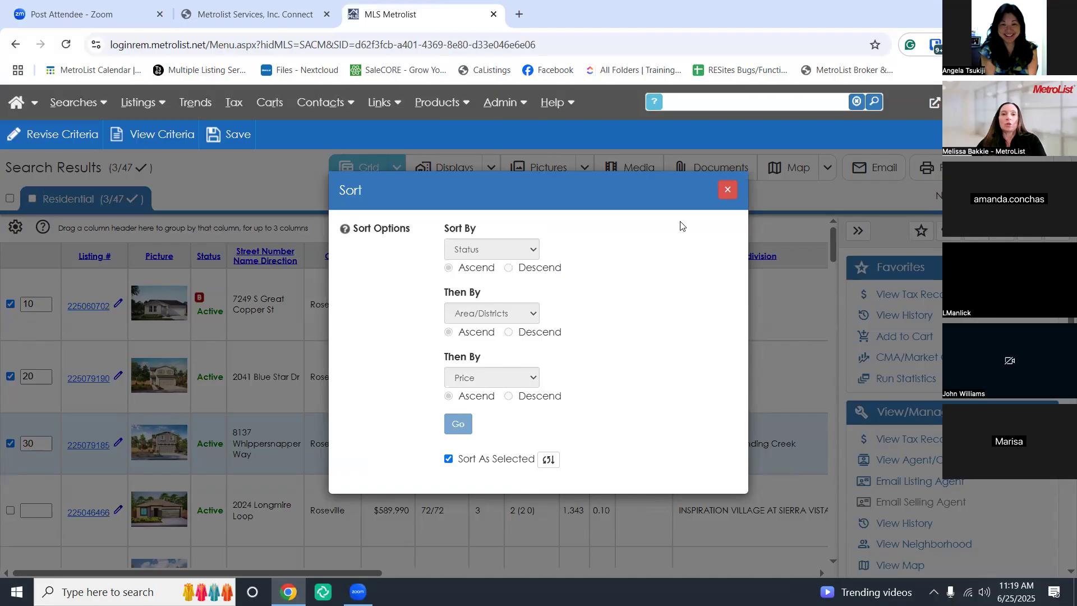
Close the Sort dialog, check all 47 listings, and change listing 225079195's order from 60 to 3
left_click(729, 190)
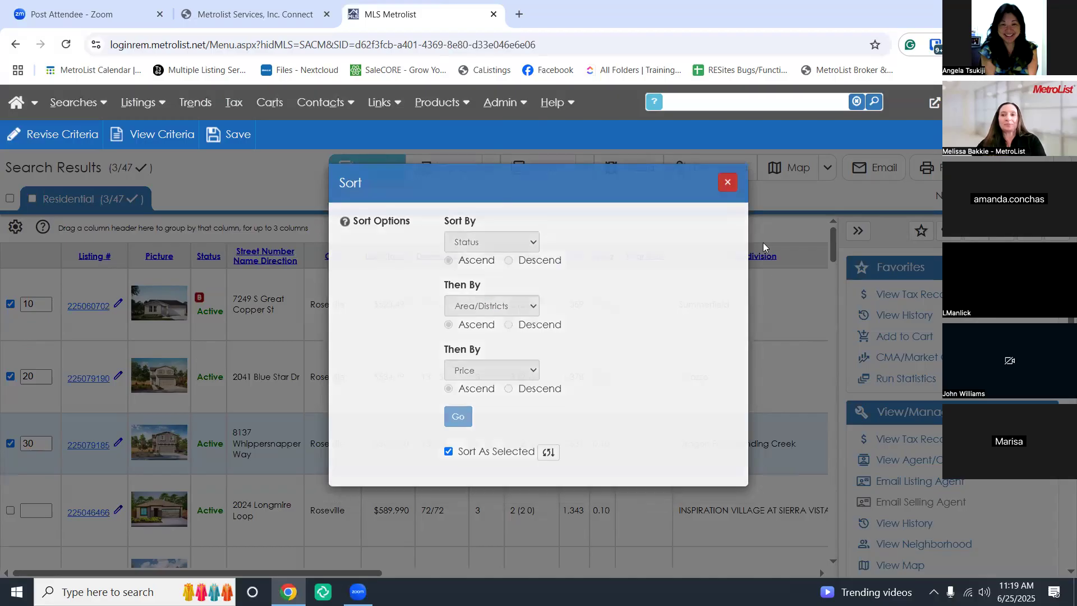
left_click(10, 199)
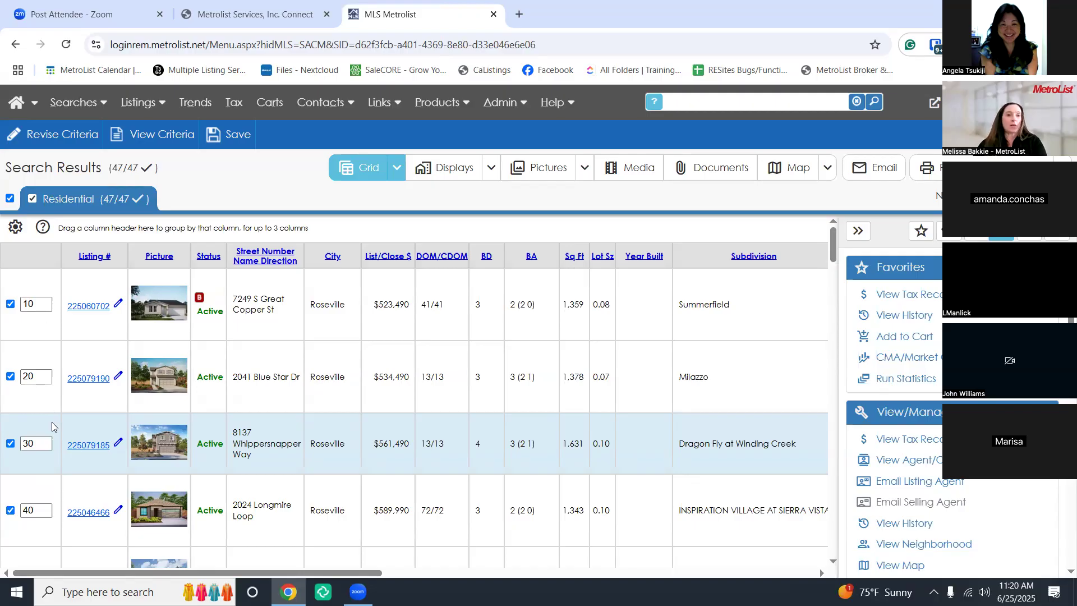
scroll(53, 433, "down", 3)
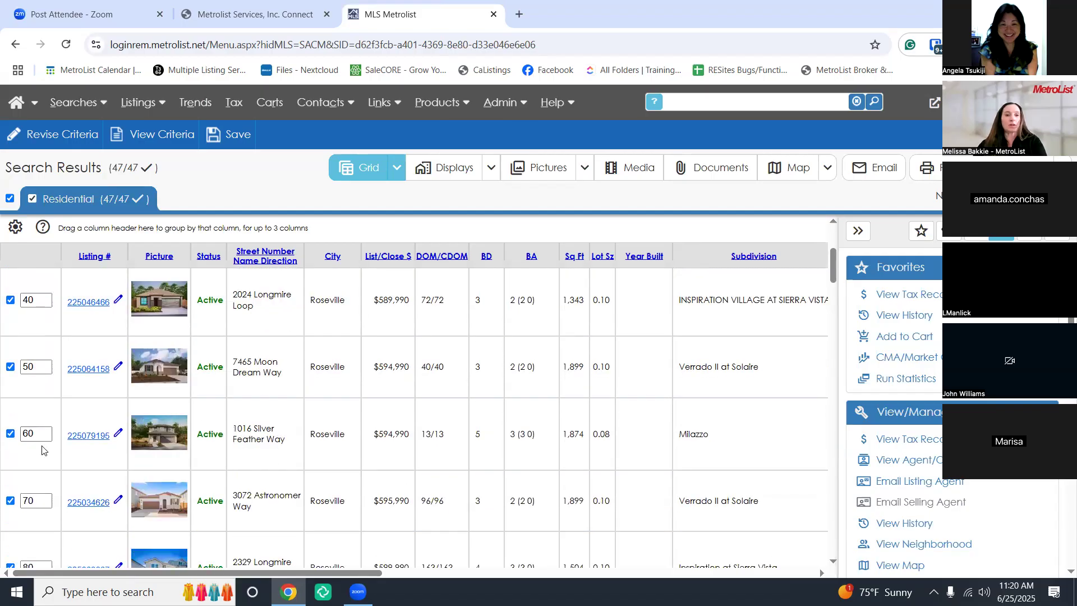
left_click_drag(47, 433, 18, 443)
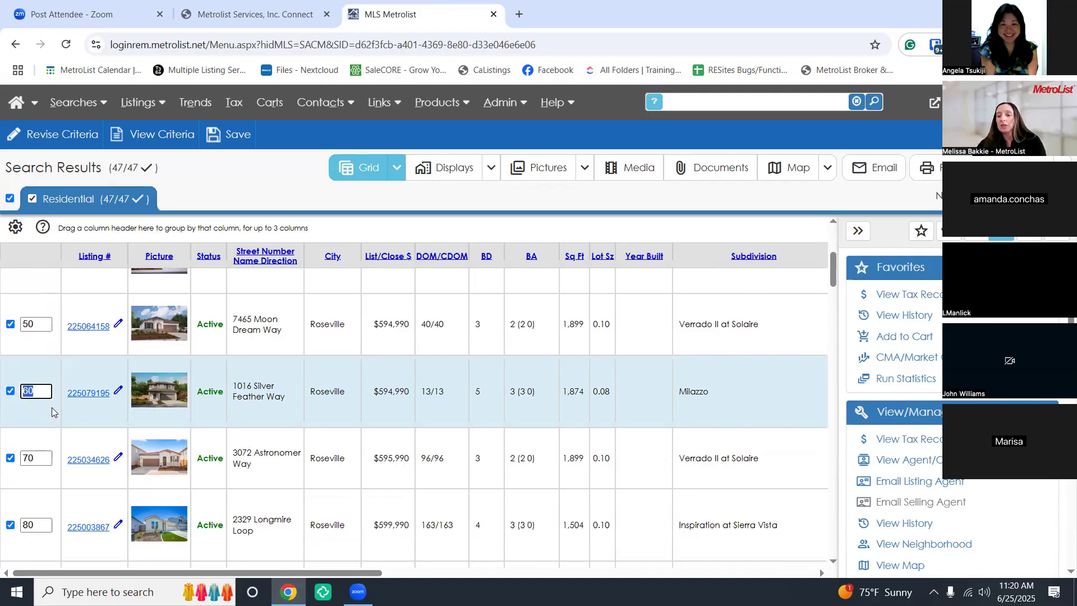
type("3")
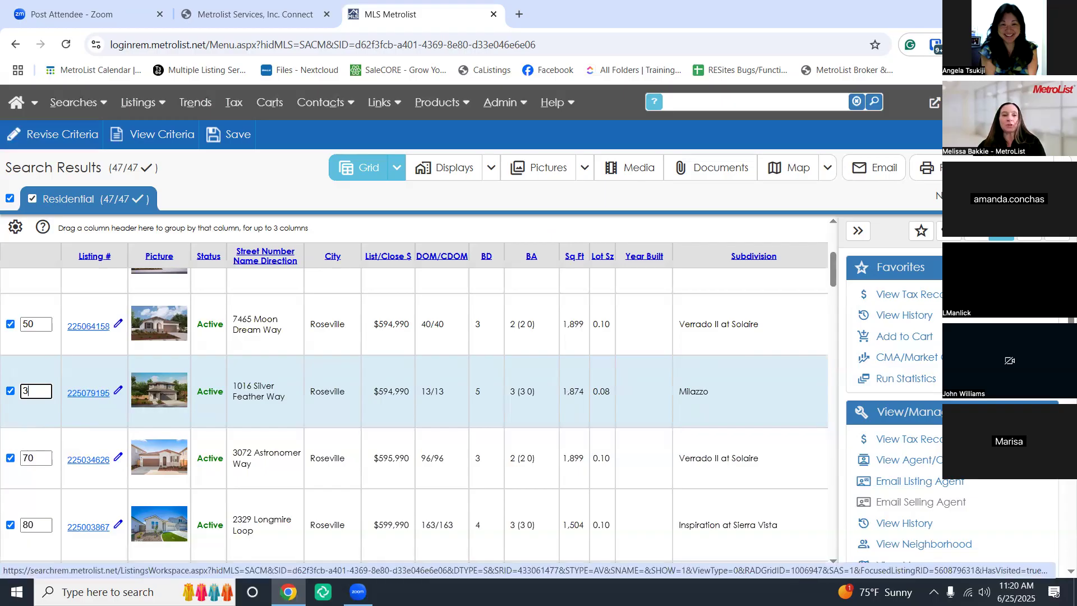
key("Return")
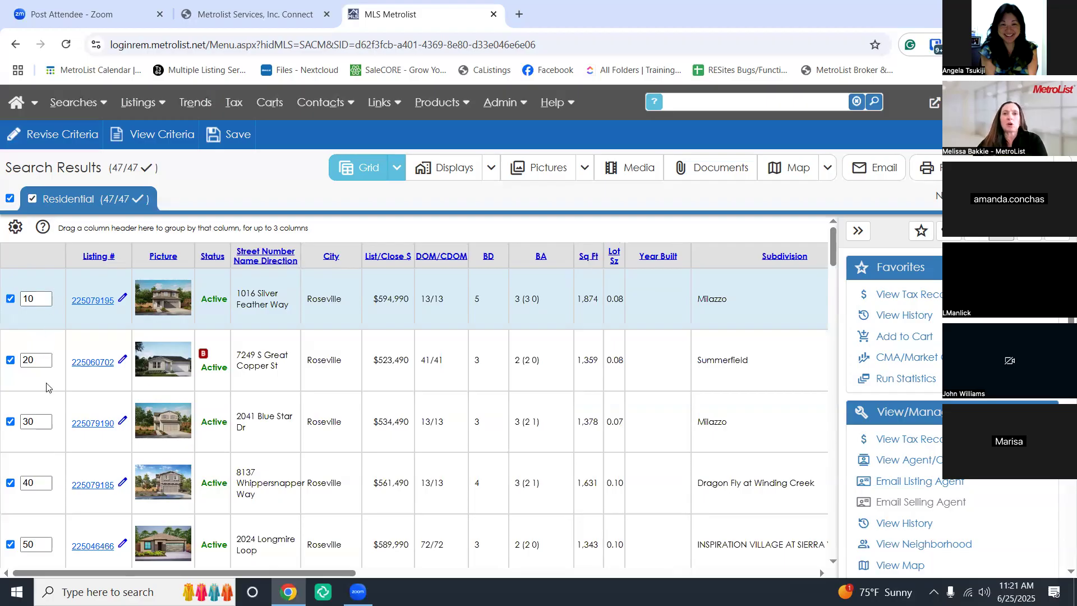
left_click(47, 420)
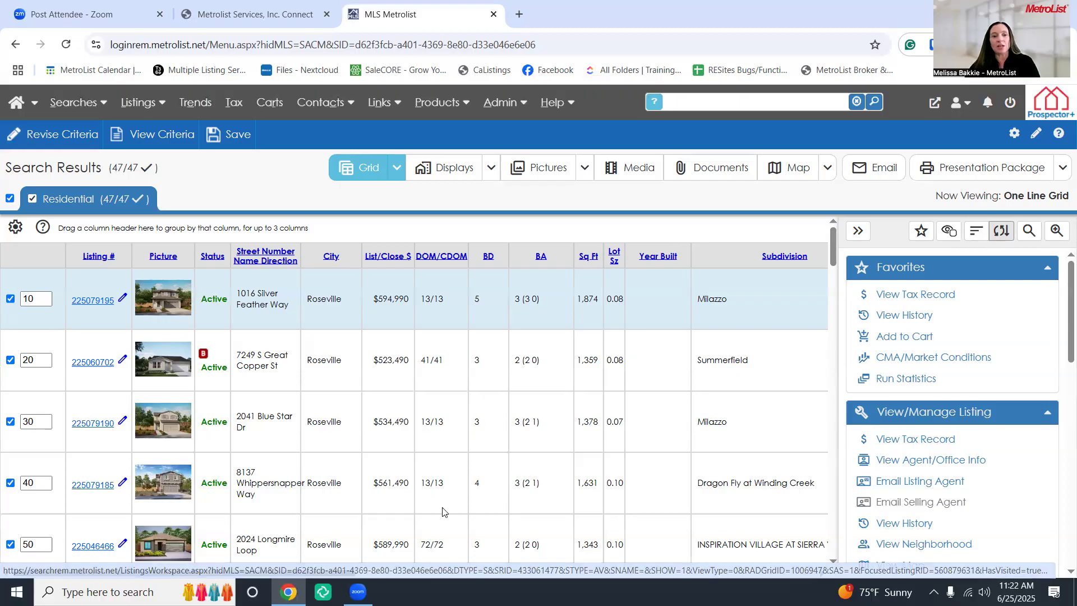
left_click_drag(300, 572, 681, 575)
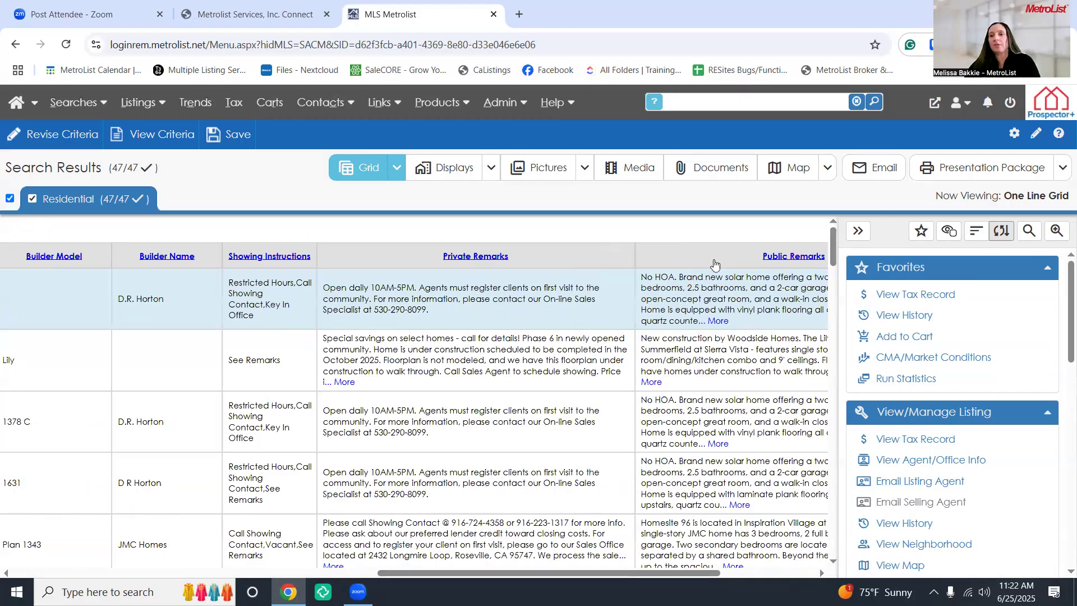
Run a Find Text search for 'HOA' and highlight all matches in the results
left_click(1031, 237)
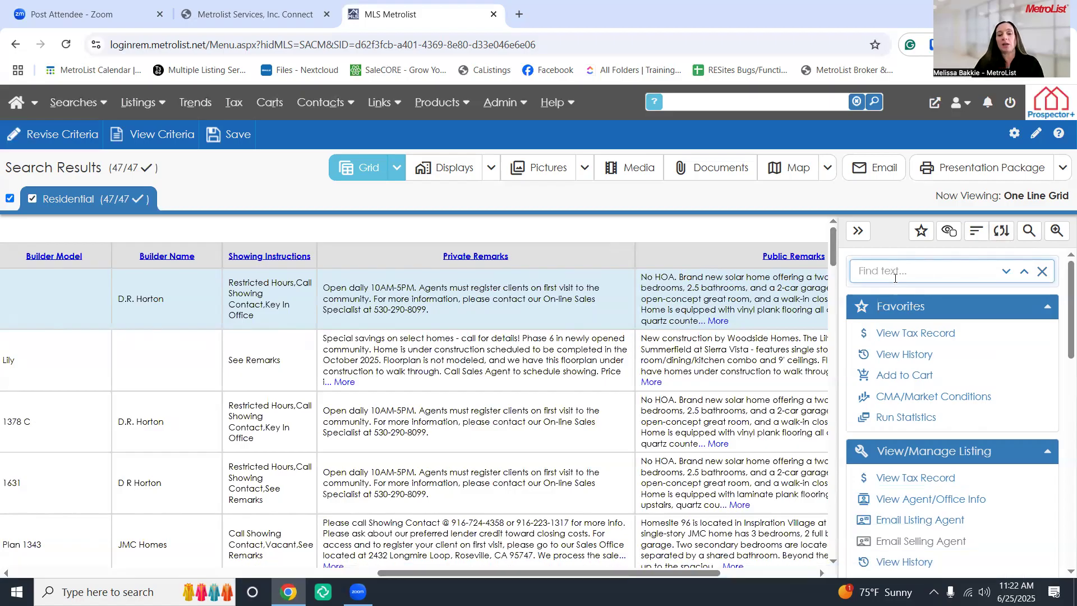
type("HOA")
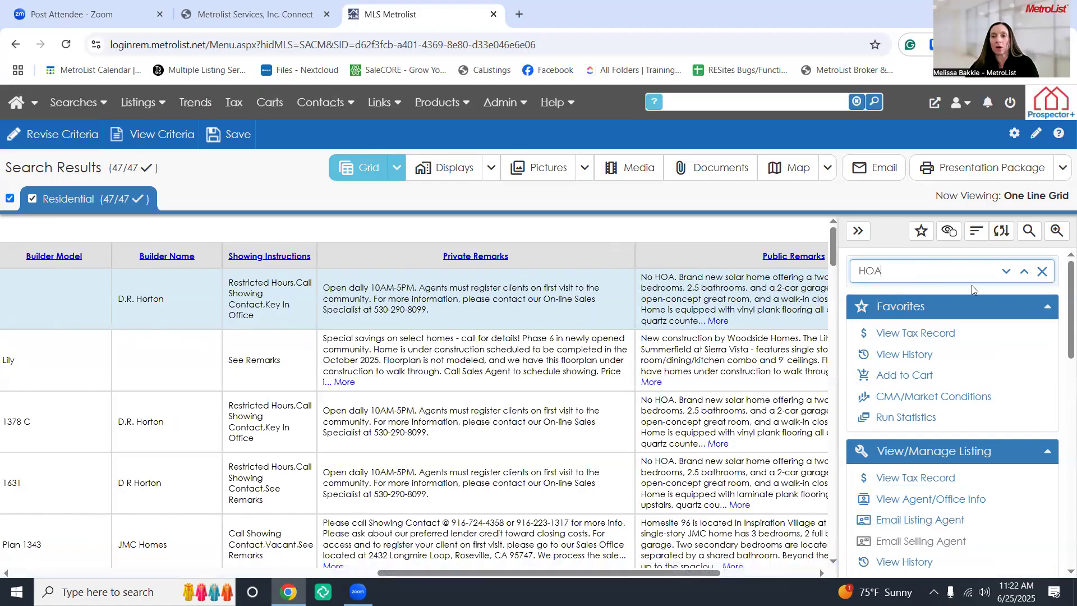
left_click(1007, 275)
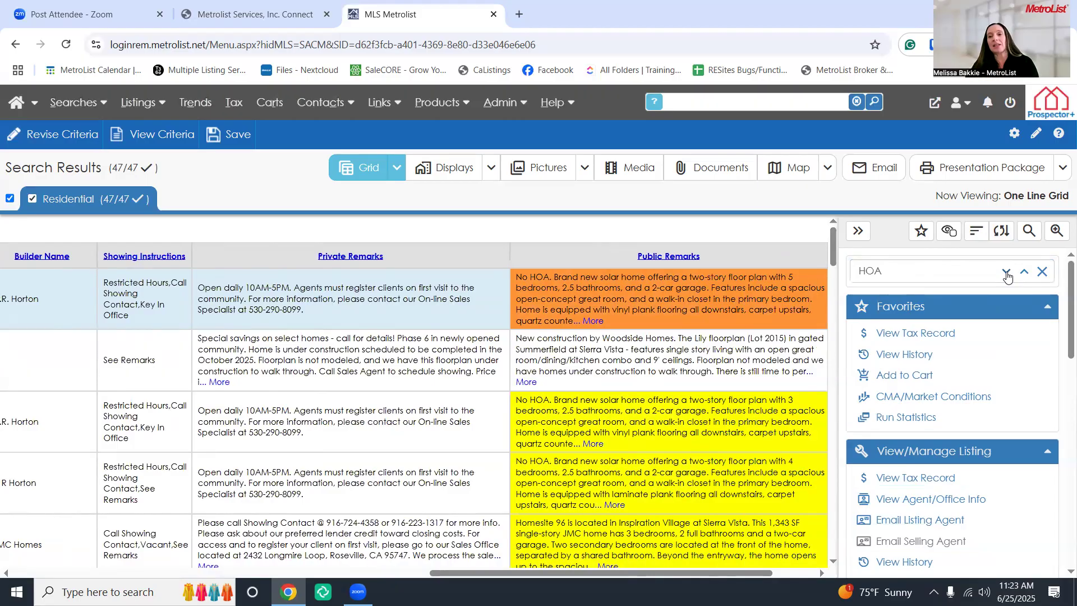
Step forward through the HOA matches, then go back one match
left_click(1007, 274)
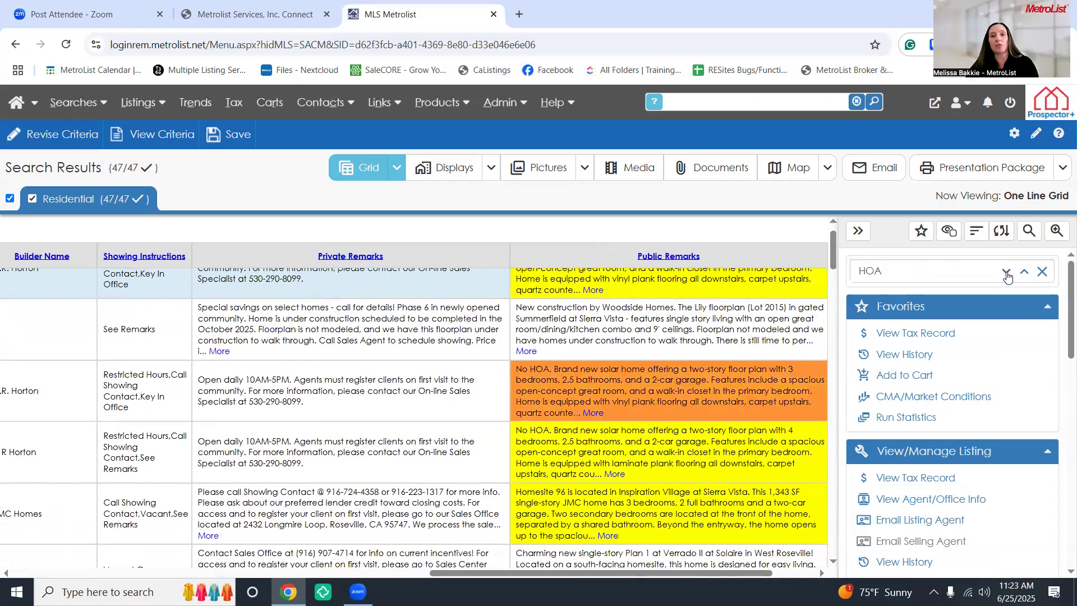
left_click(1007, 275)
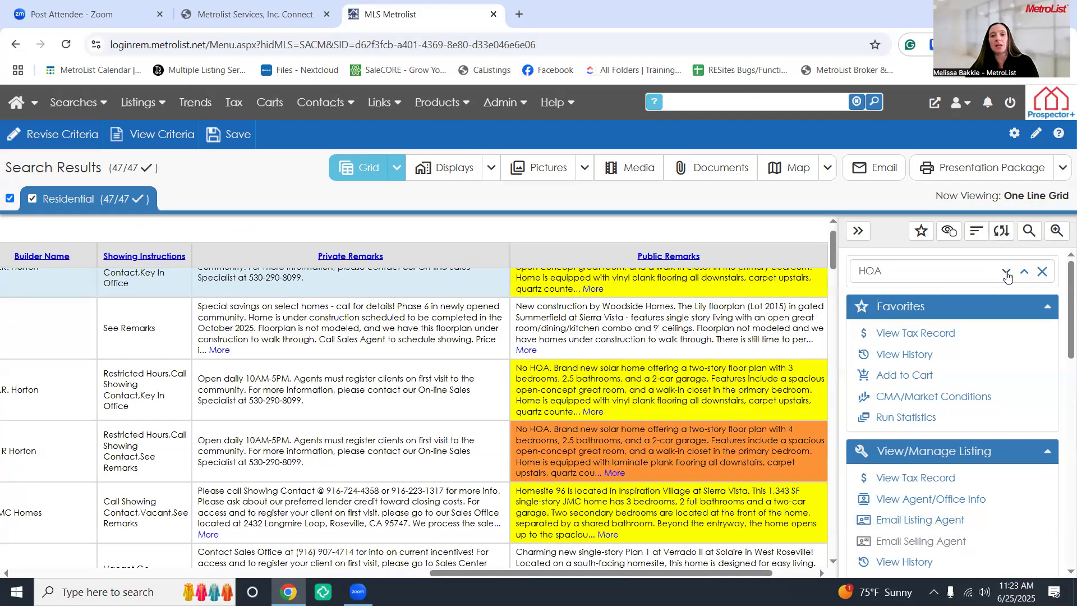
left_click(1008, 277)
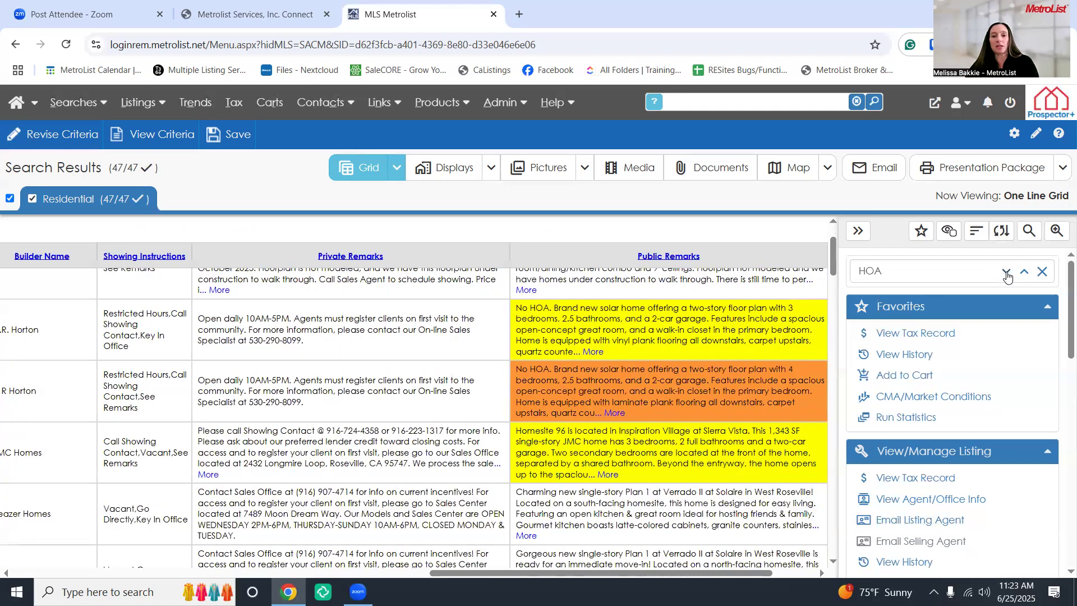
left_click(1006, 275)
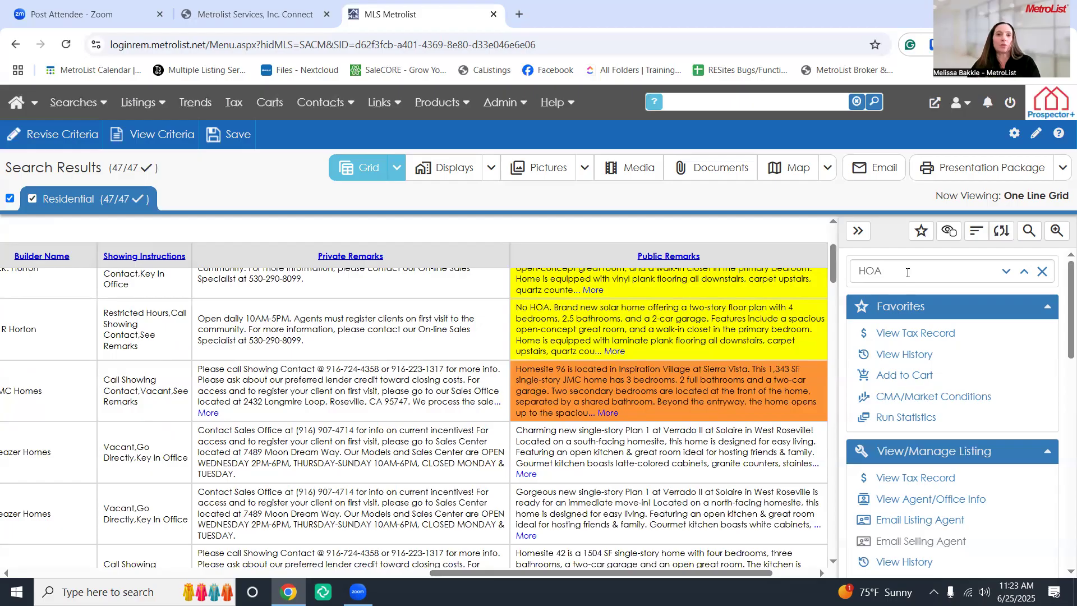
left_click(1006, 273)
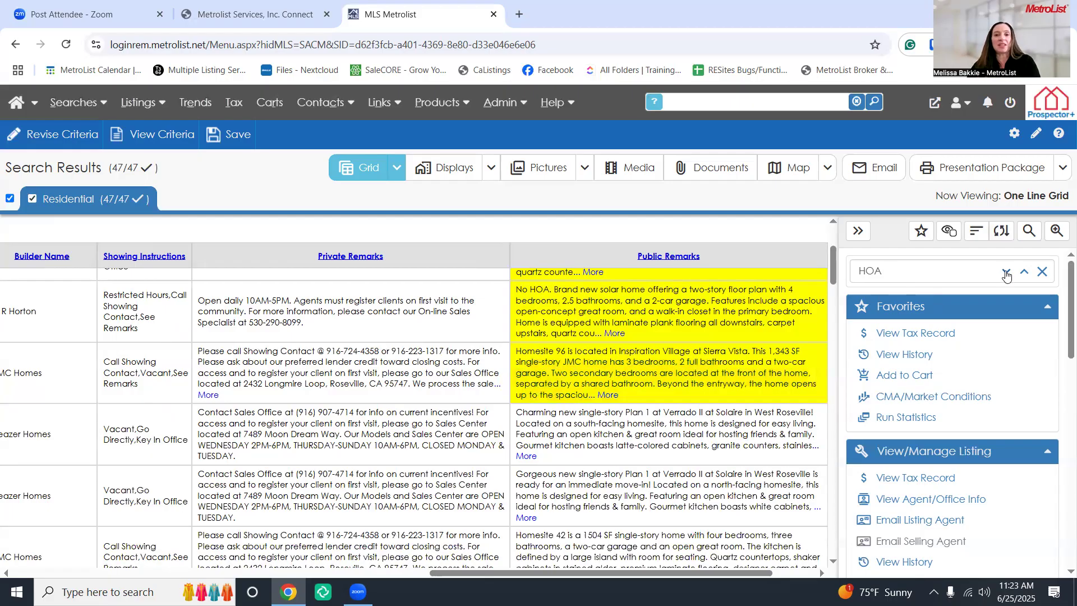
left_click(1006, 272)
left_click(1006, 273)
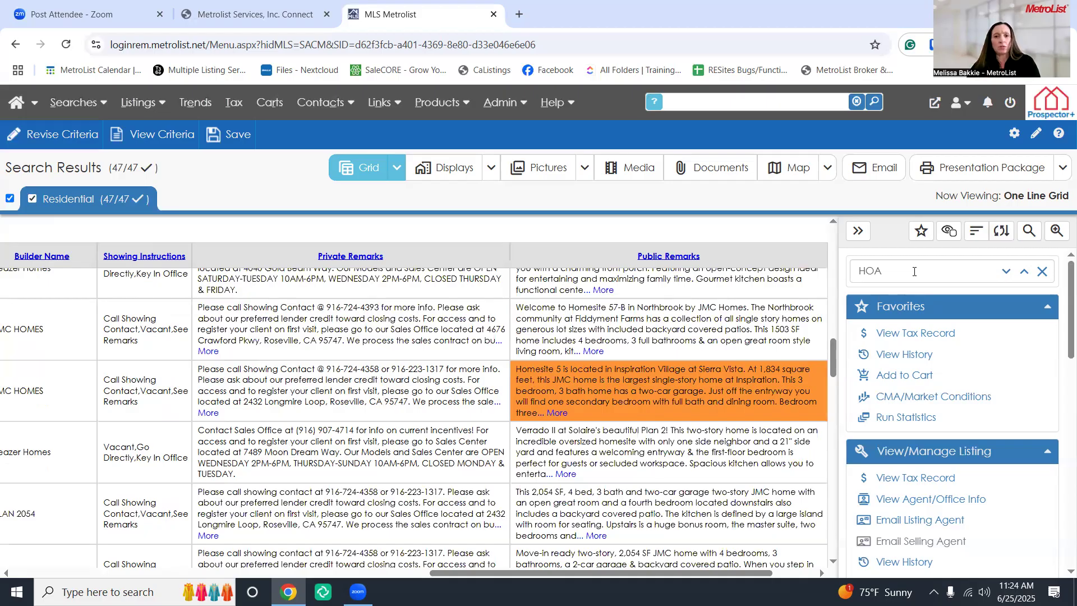
left_click(1024, 277)
scroll(710, 389, "up", 1)
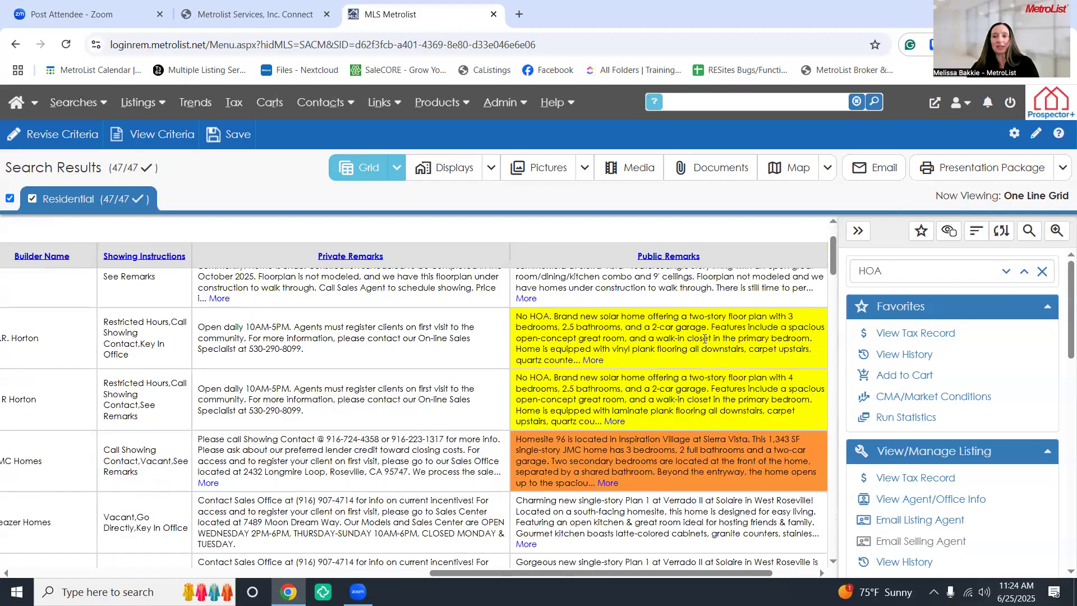
Close the HOA text search and scroll the grid back to the left edge
left_click(1042, 272)
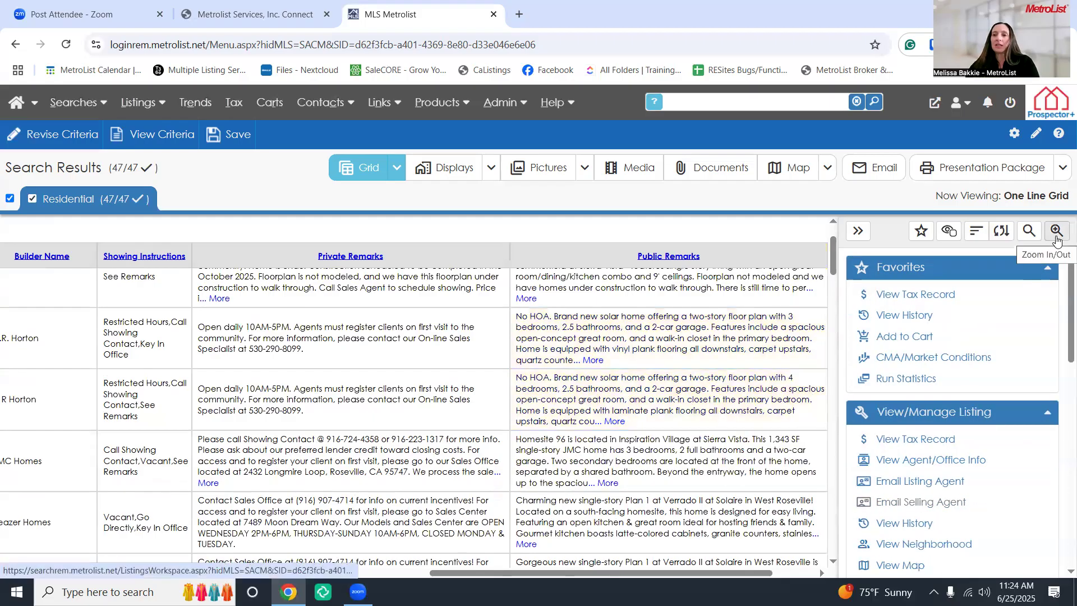
left_click_drag(440, 572, 11, 541)
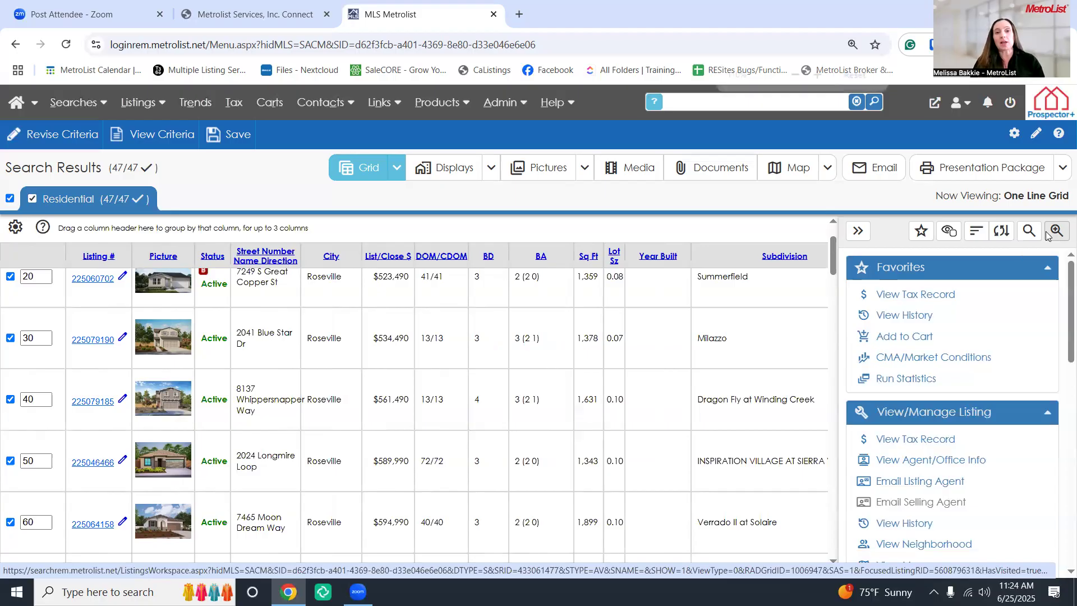
key("ctrl+plus")
key("ctrl+plus")
key("ctrl+plus")
key("ctrl+plus")
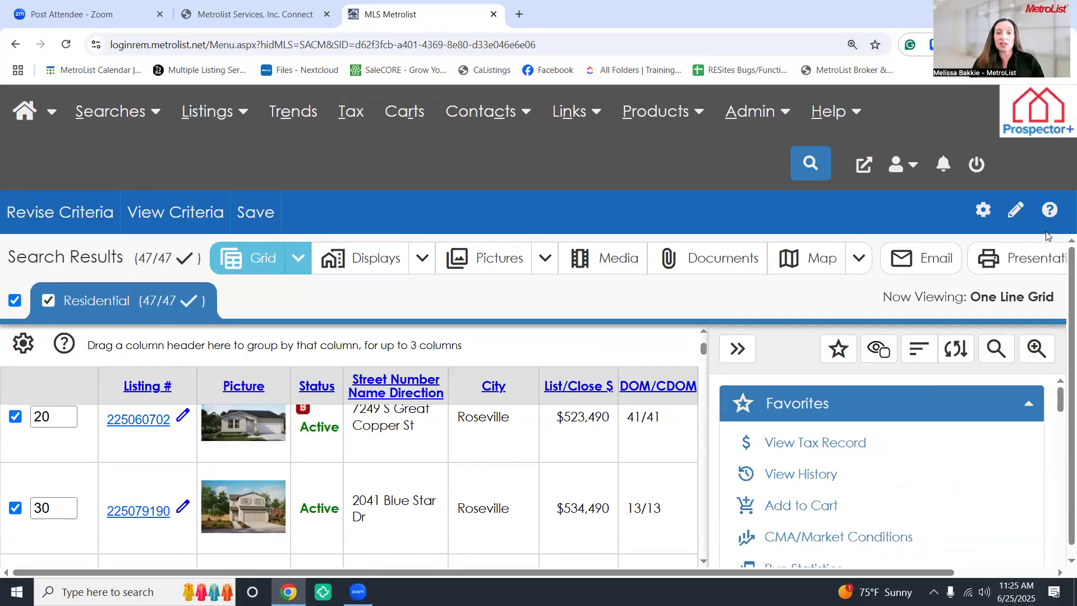
key("ctrl+minus")
key("ctrl+minus")
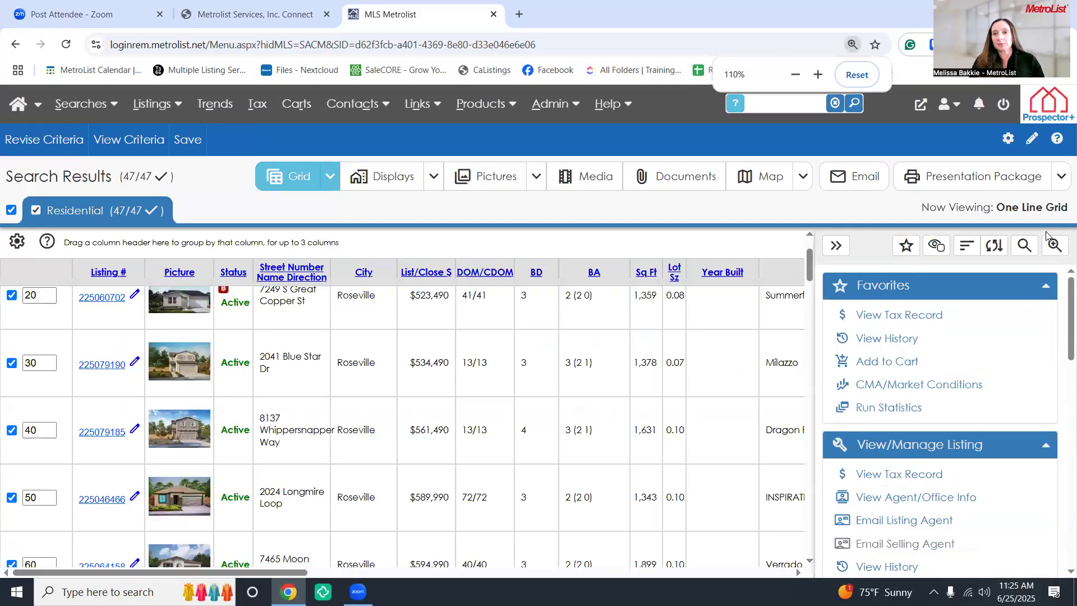
key("ctrl+minus")
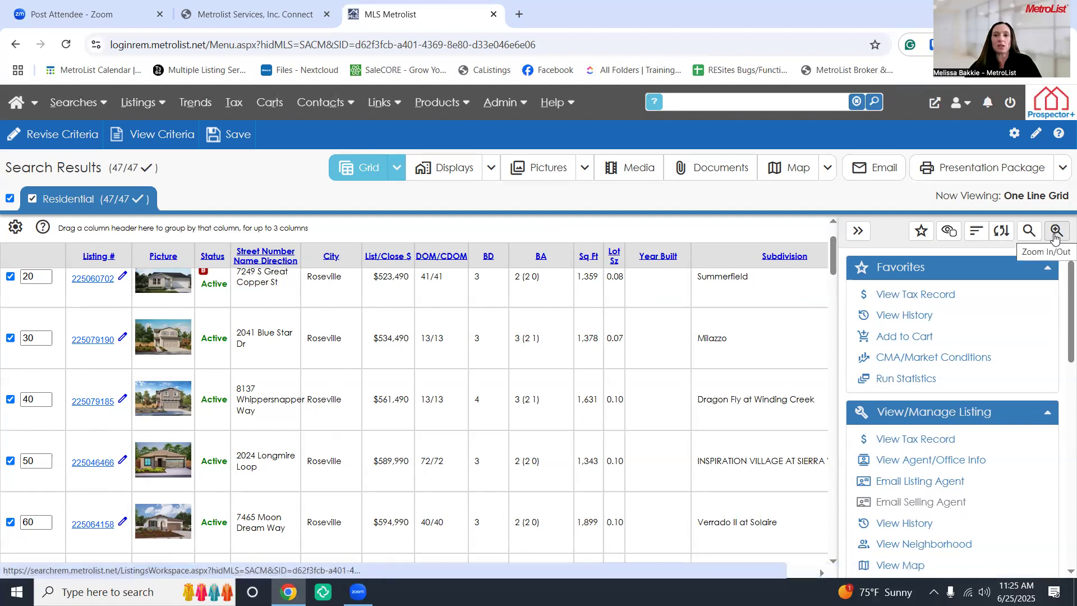
Open the grid's Zoom In/Out setting and enlarge the results grid to 130%
left_click(1055, 231)
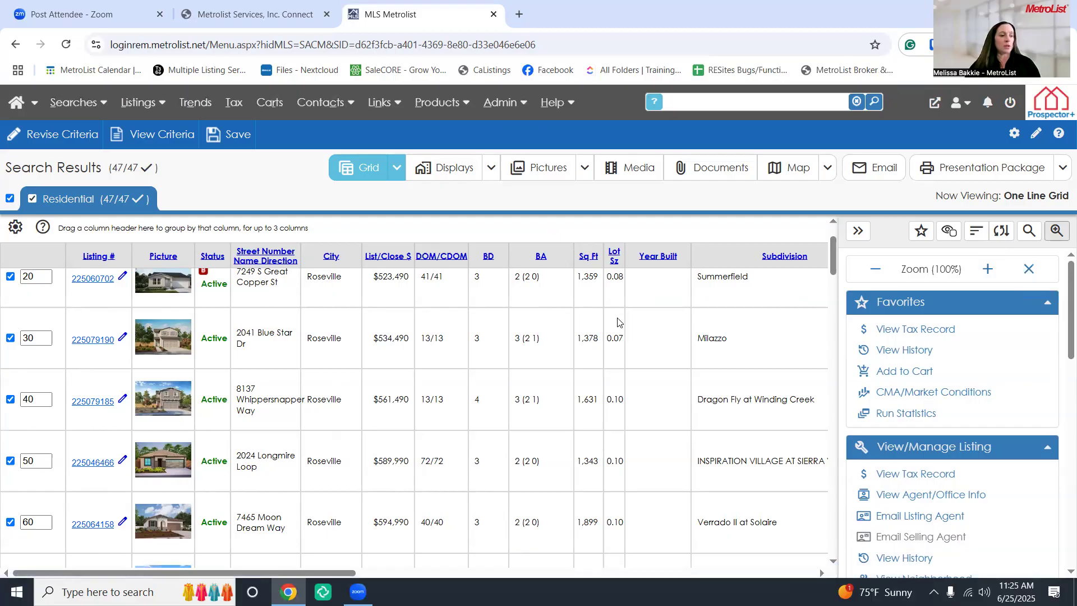
left_click(987, 270)
left_click(987, 270)
left_click(987, 269)
left_click(986, 269)
left_click(987, 270)
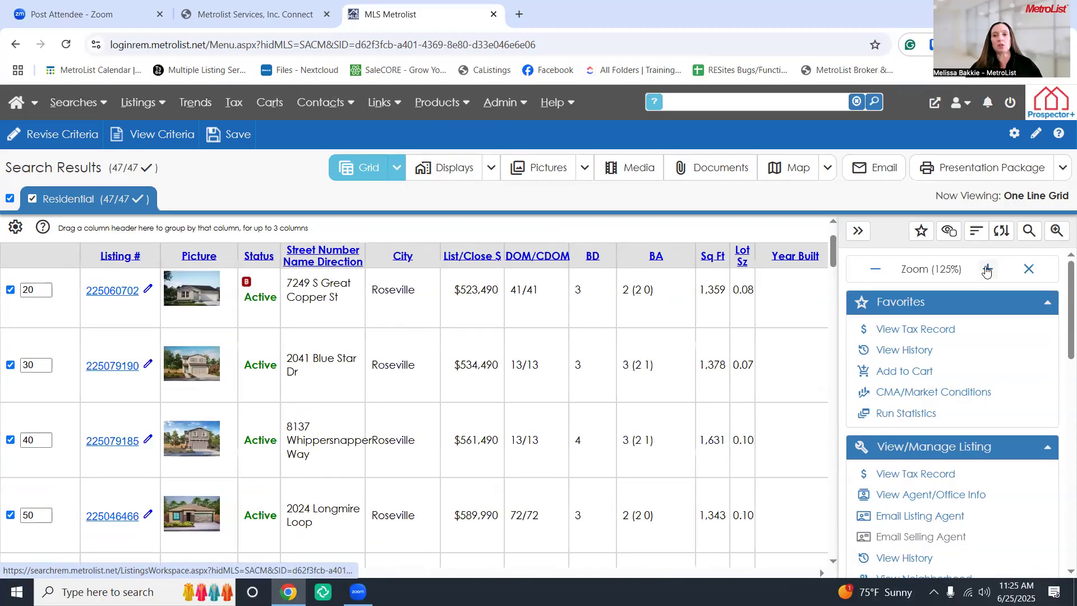
left_click(986, 270)
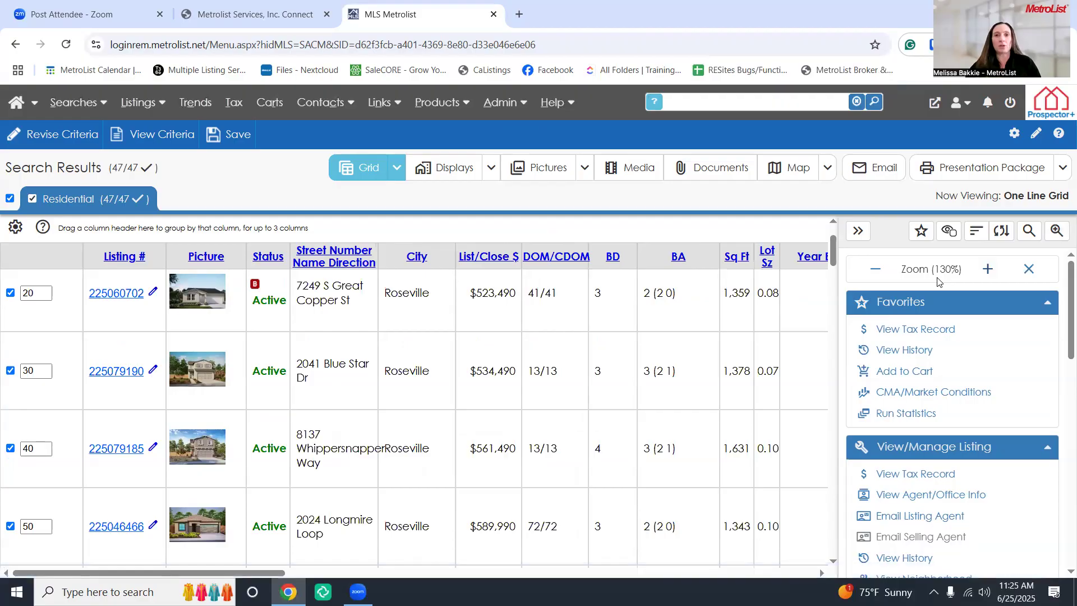
Collapse and re-expand the side tools panel, then shrink the grid back to 100%
left_click(858, 231)
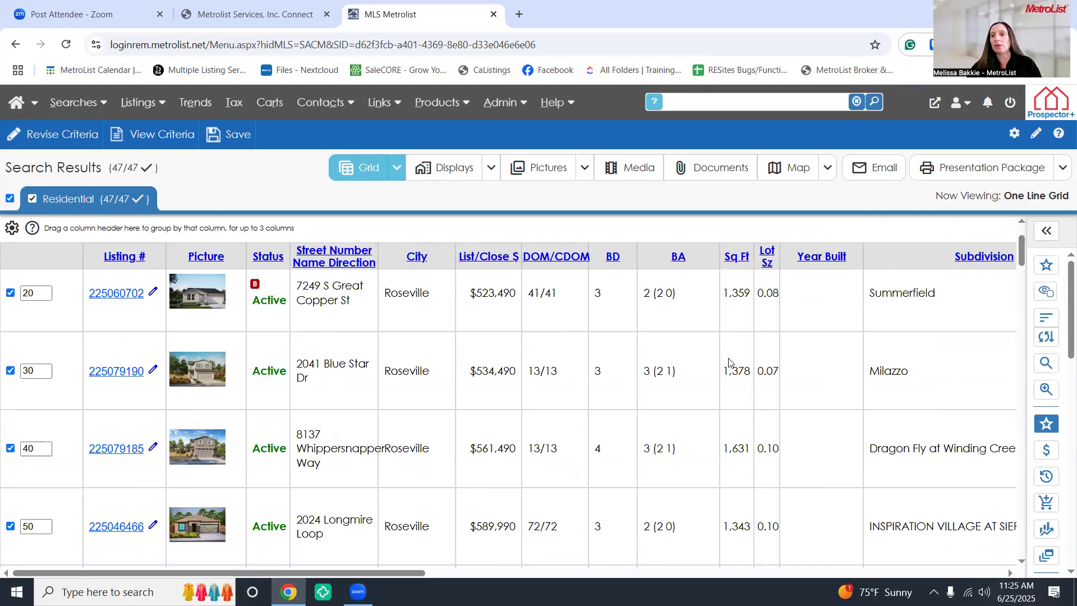
left_click(1046, 231)
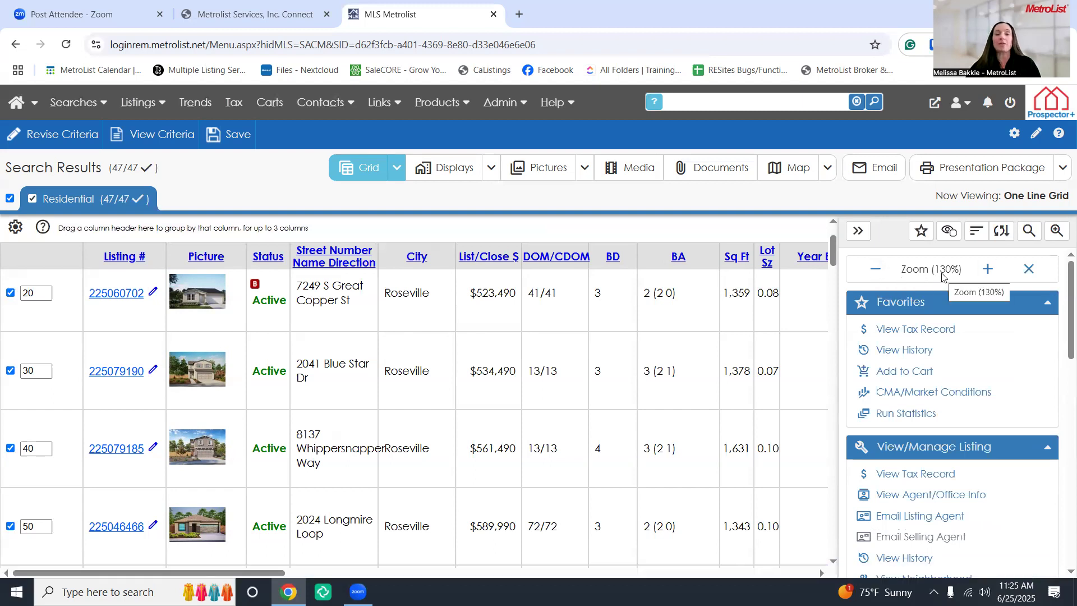
left_click(876, 271)
left_click(877, 273)
left_click(877, 273)
left_click(877, 273)
left_click(877, 273)
left_click(876, 272)
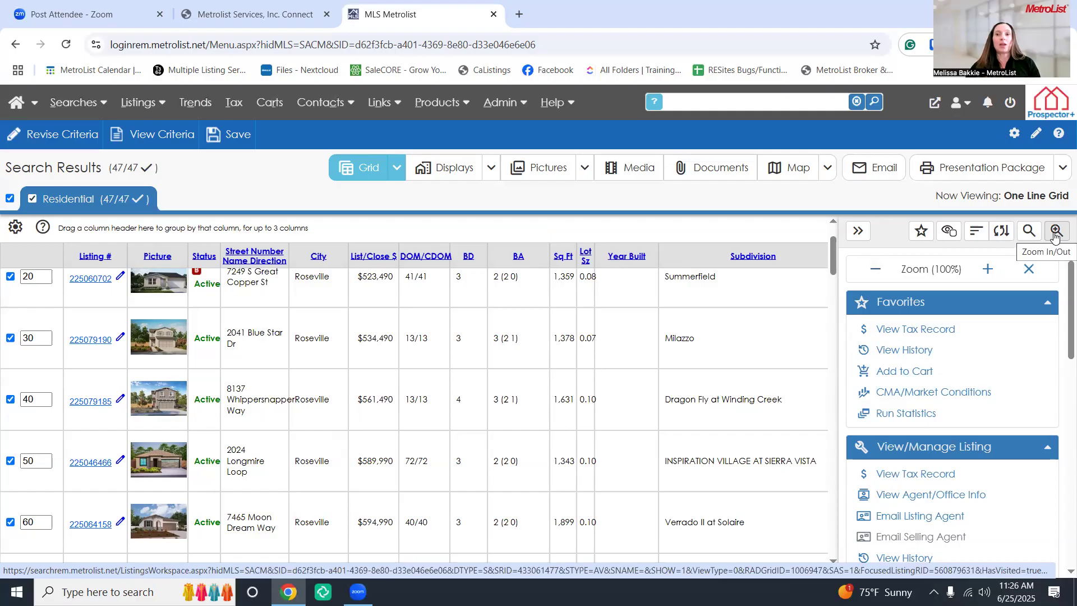
Collapse the right tools panel and browse the widened grid's columns, including Builder Model
left_click(858, 232)
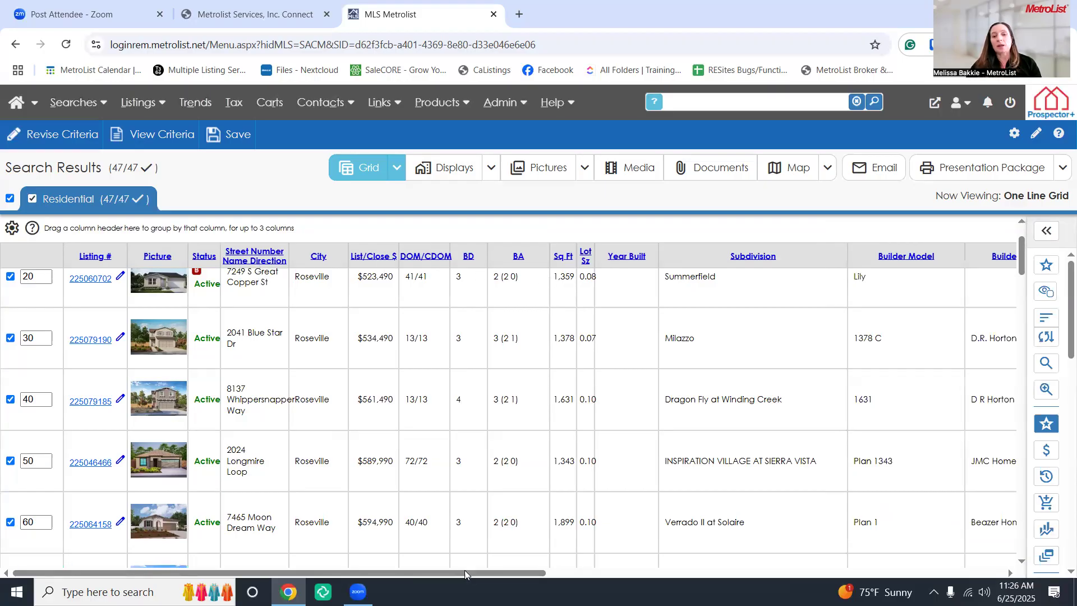
left_click_drag(465, 570, 562, 572)
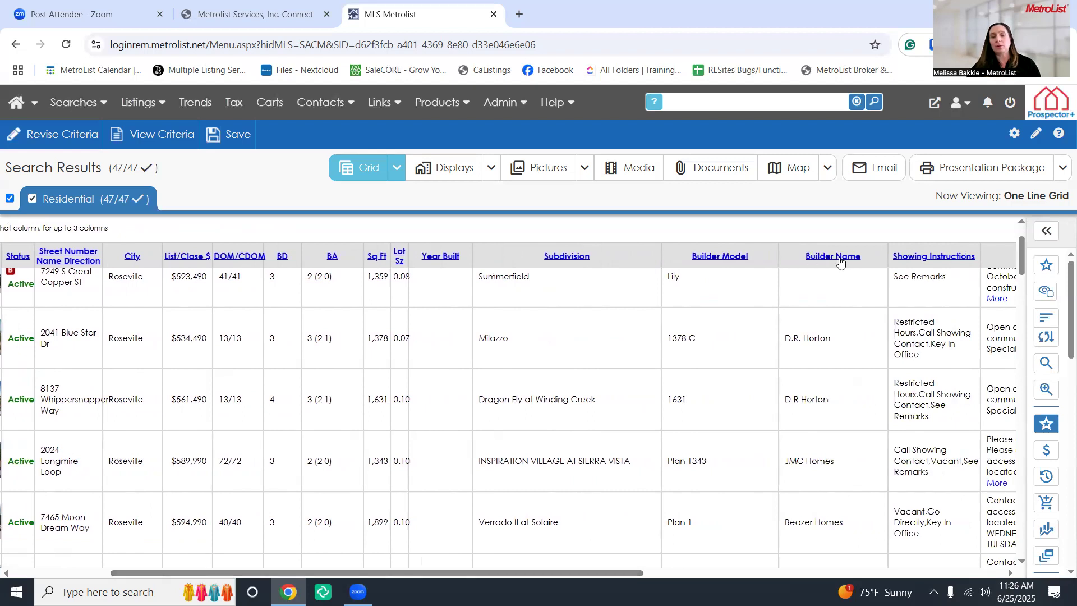
left_click_drag(565, 569, 615, 565)
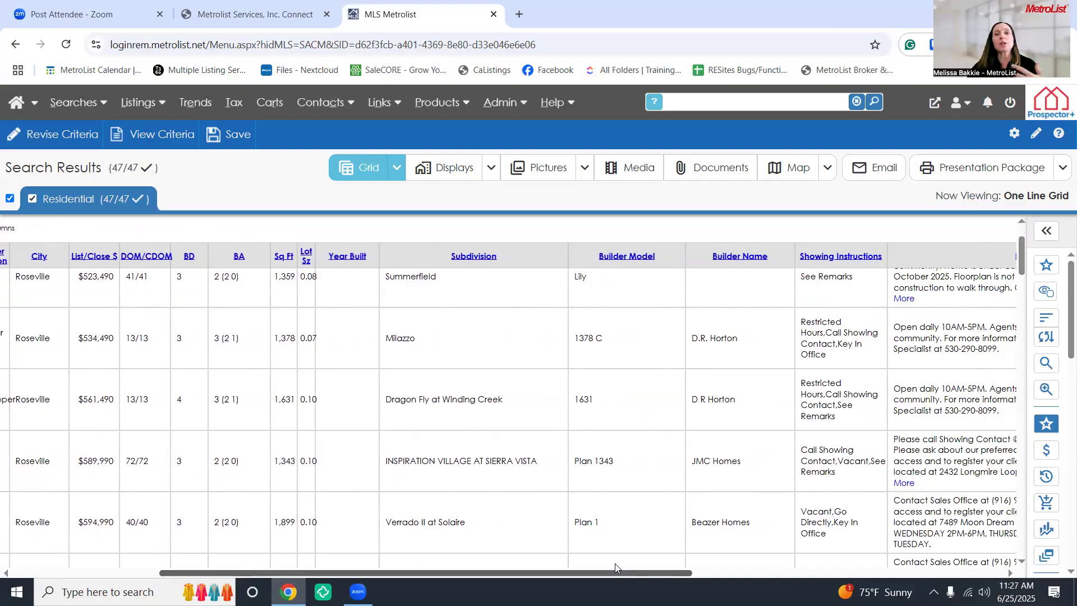
left_click_drag(615, 563, 439, 548)
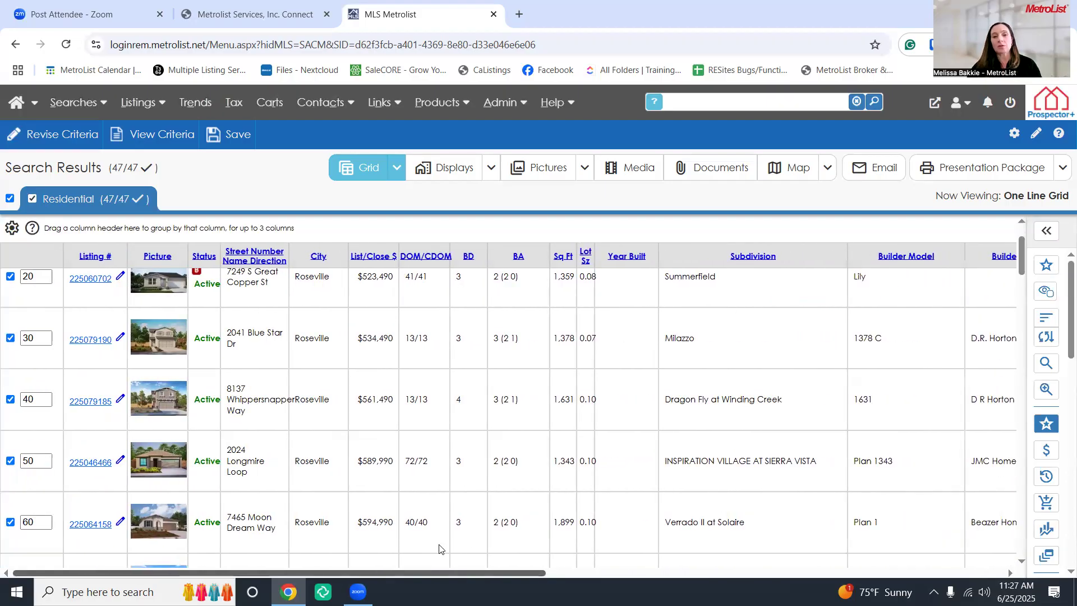
Sort the results by List/Close $ descending, so $599,990 listings come first
left_click(371, 257)
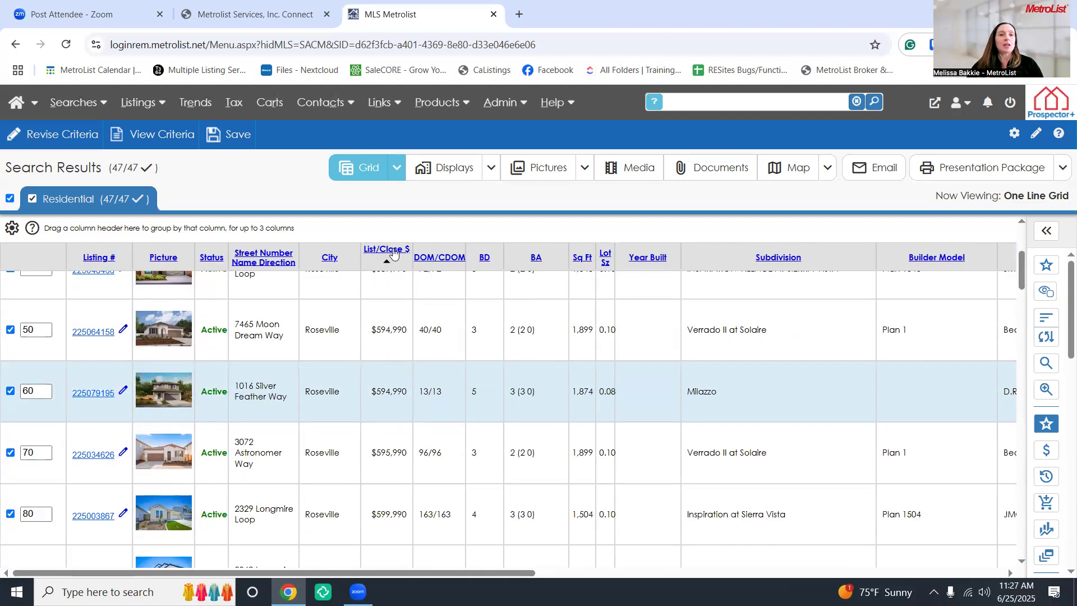
left_click(393, 252)
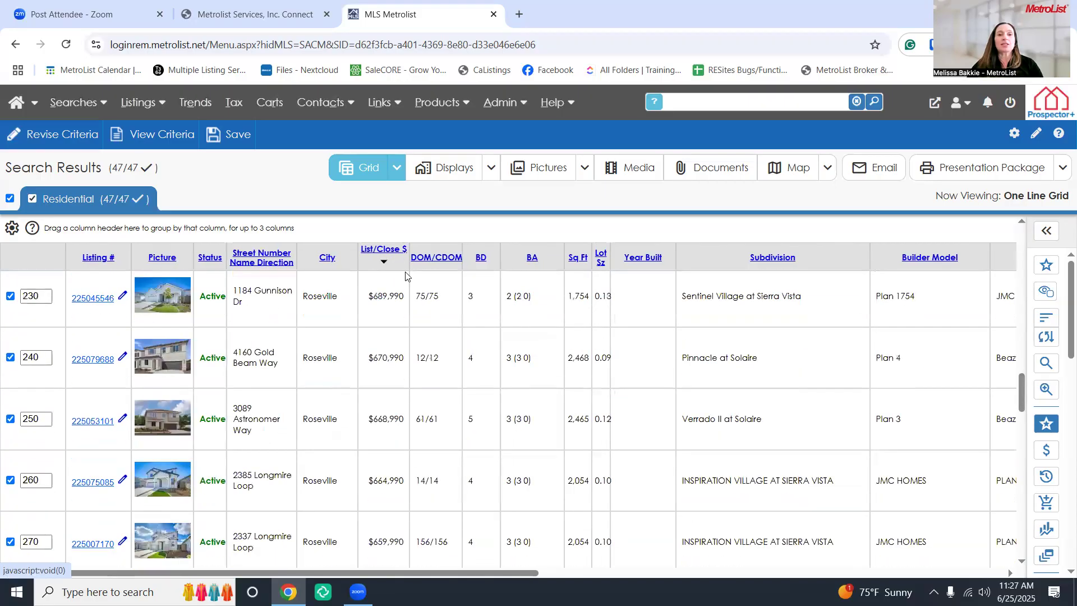
scroll(406, 285, "up", 2)
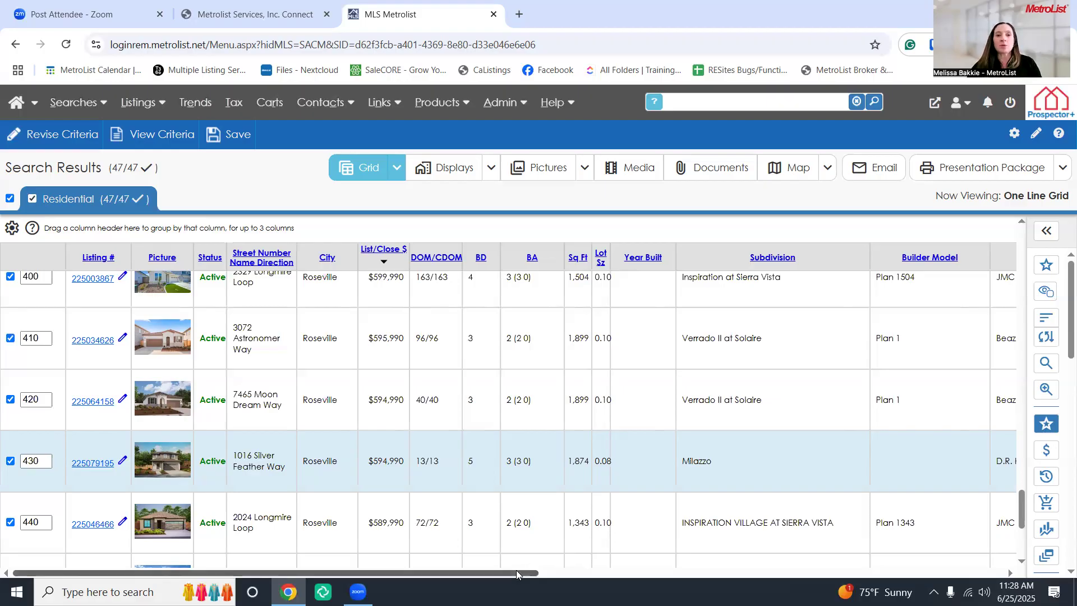
Sort the grid by Showing Instructions in descending order
left_click_drag(516, 570, 873, 577)
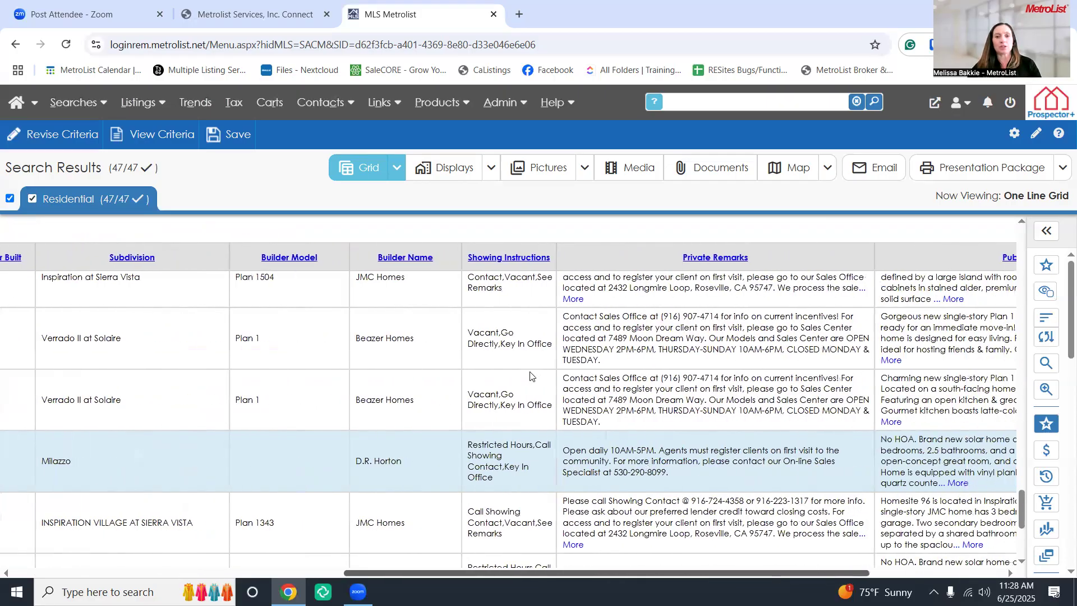
scroll(530, 374, "up", 1)
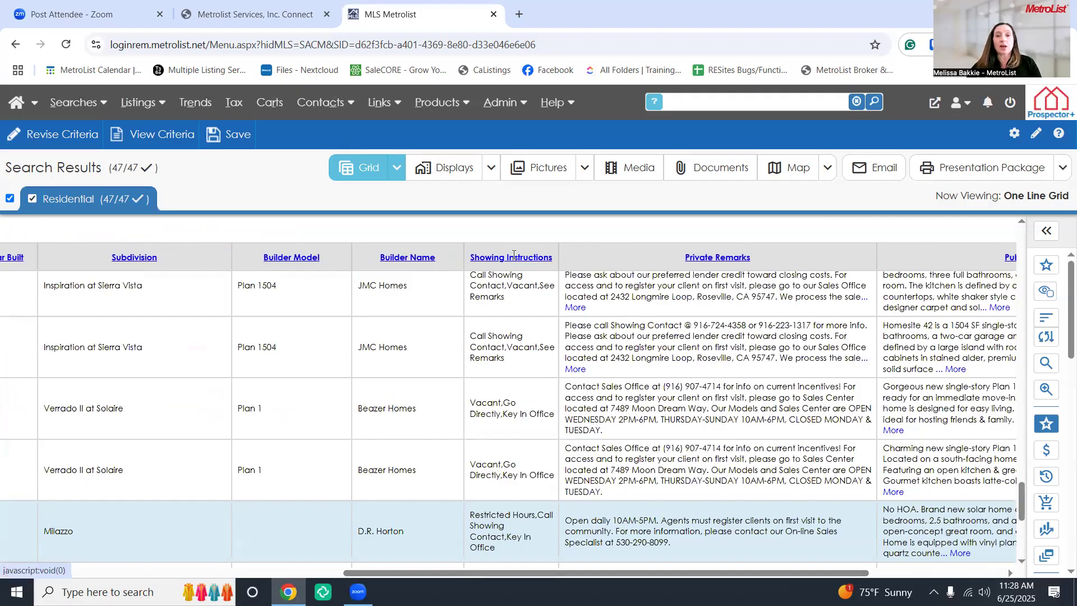
left_click(513, 254)
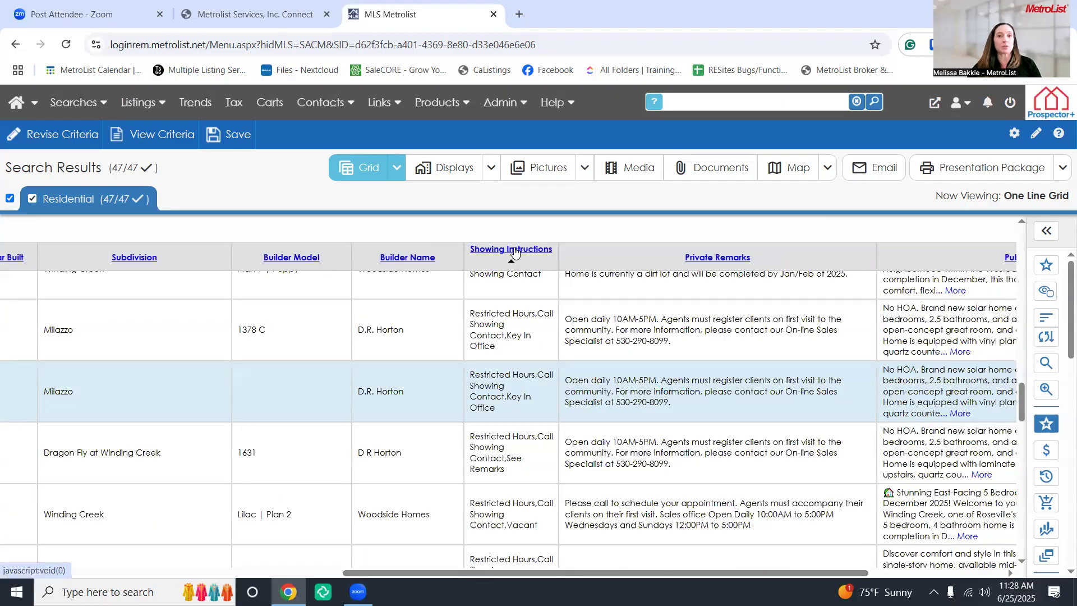
left_click(515, 253)
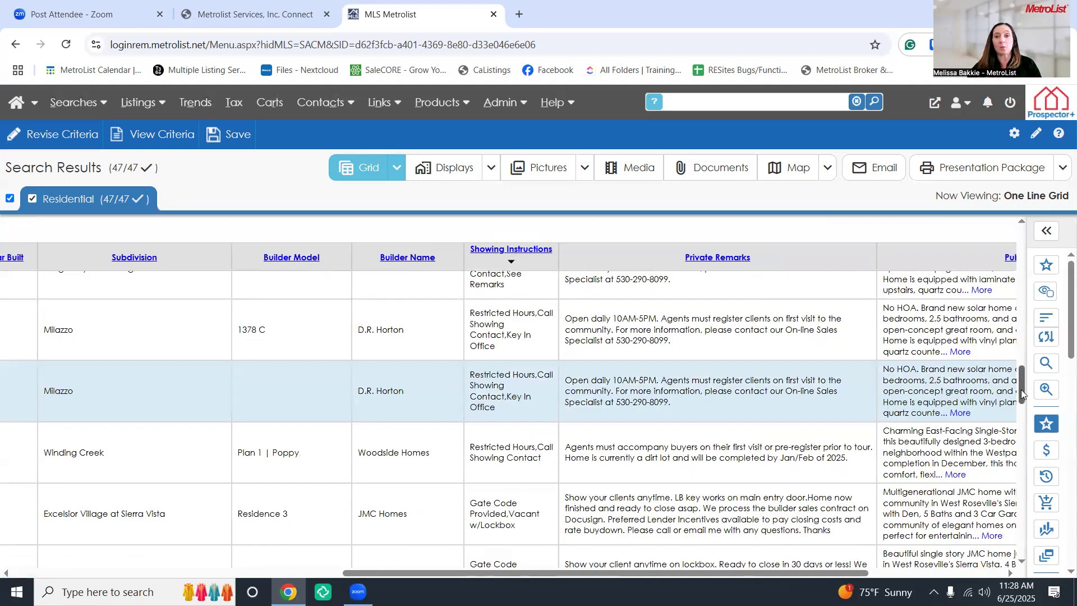
Browse the results sorted by Showing Instructions, from Vacant/Go Directly through Restricted Hours
left_click_drag(1021, 387, 904, 251)
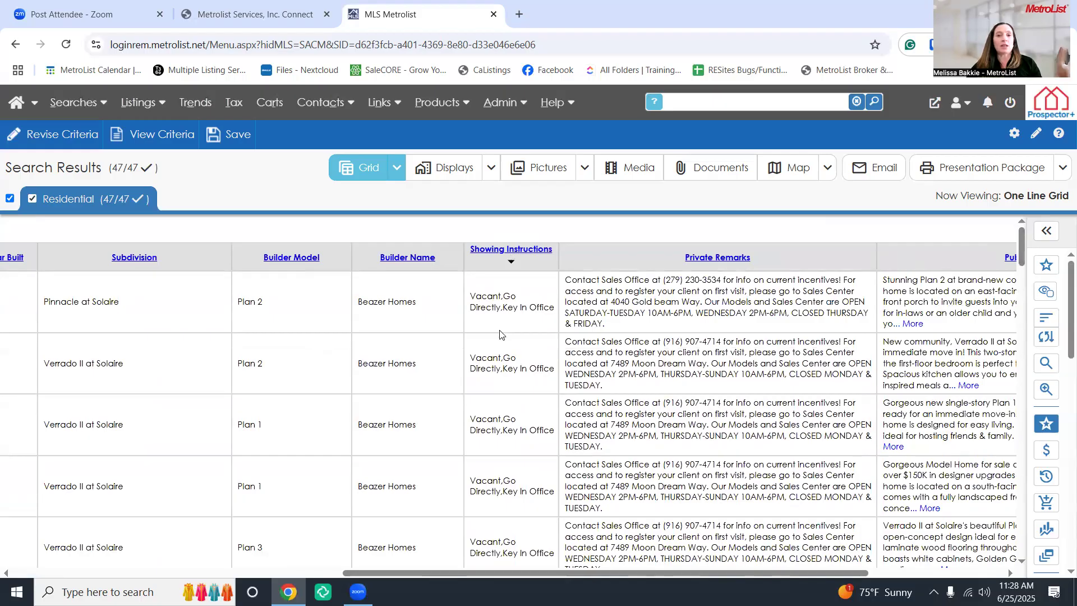
scroll(521, 339, "down", 1)
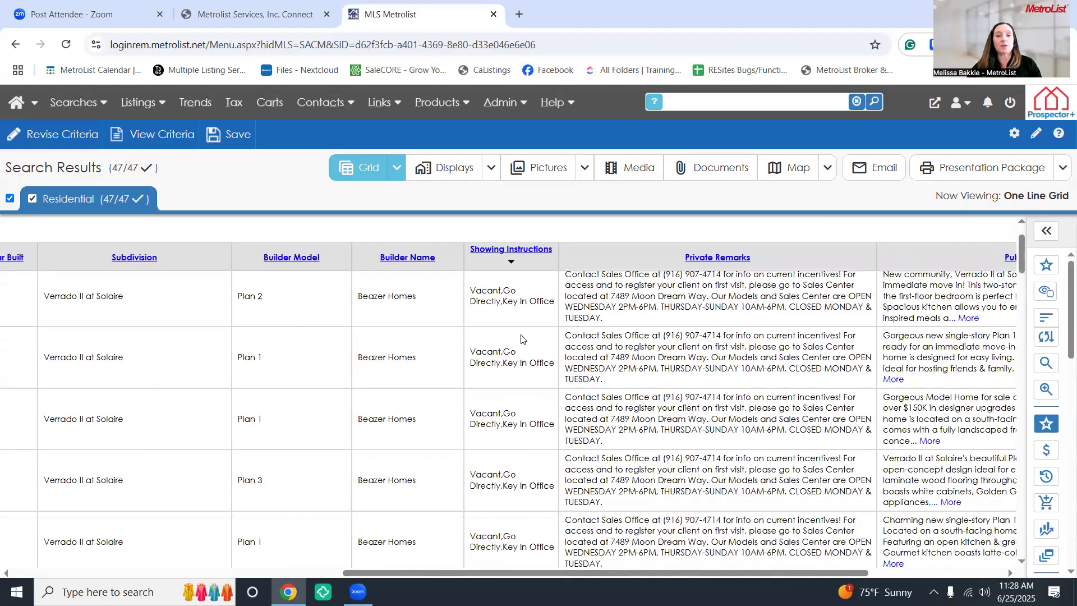
scroll(521, 339, "down", 3)
scroll(521, 342, "down", 2)
scroll(521, 350, "down", 5)
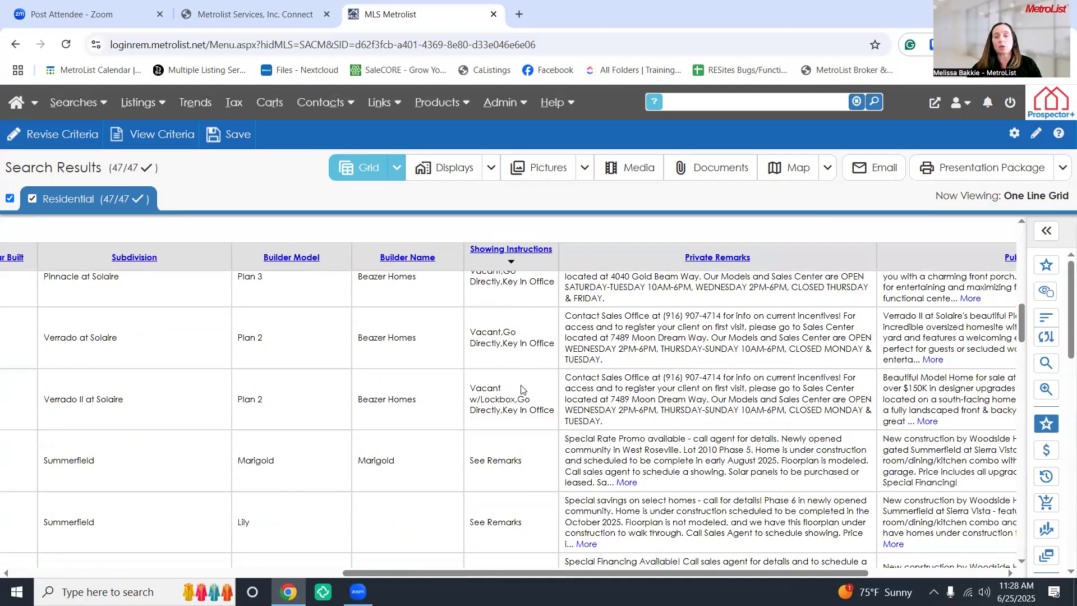
scroll(497, 468, "down", 4)
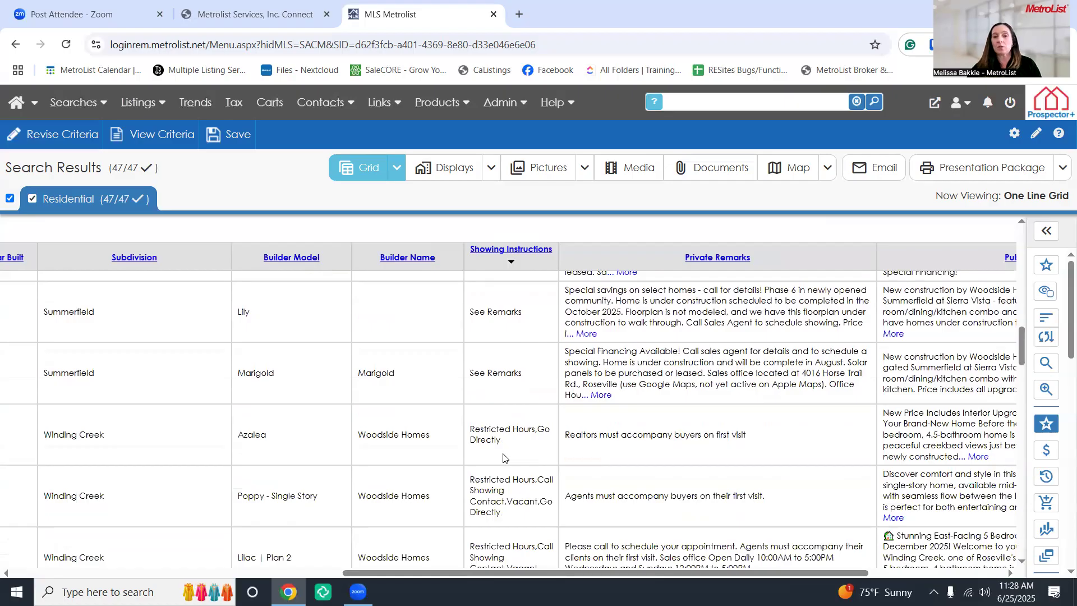
scroll(510, 457, "down", 2)
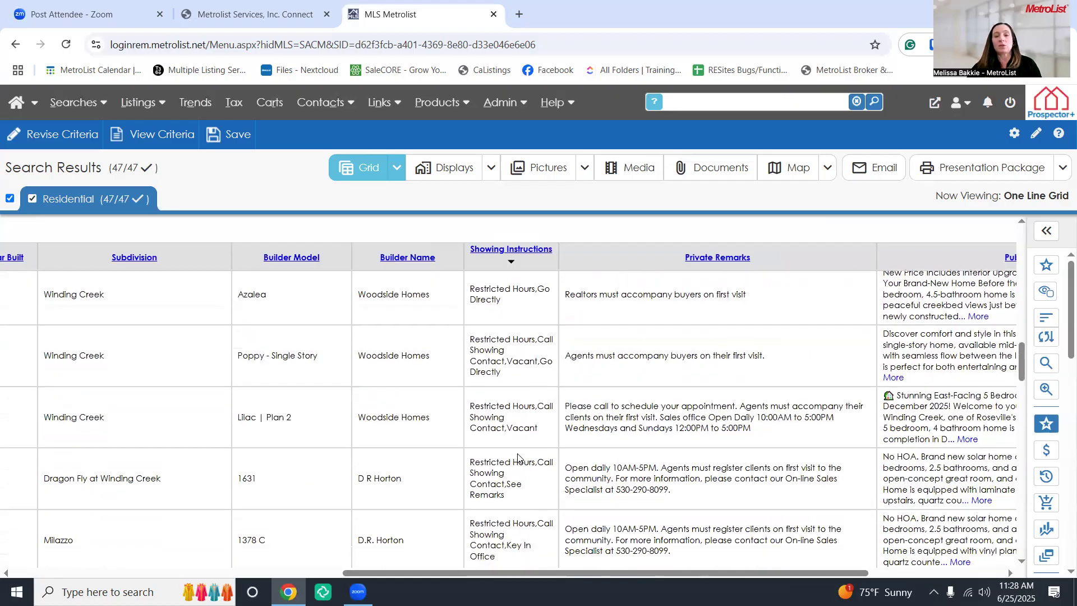
scroll(517, 456, "down", 2)
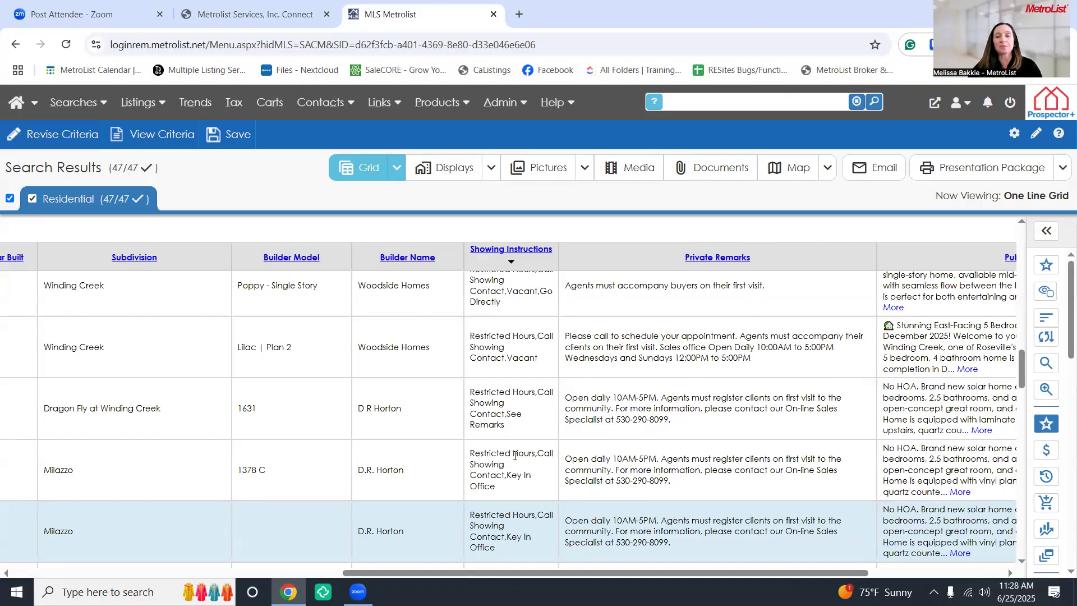
Scroll the grid back left and open the Customize Grid settings for the Residential One Line Grid
left_click_drag(521, 576, 146, 528)
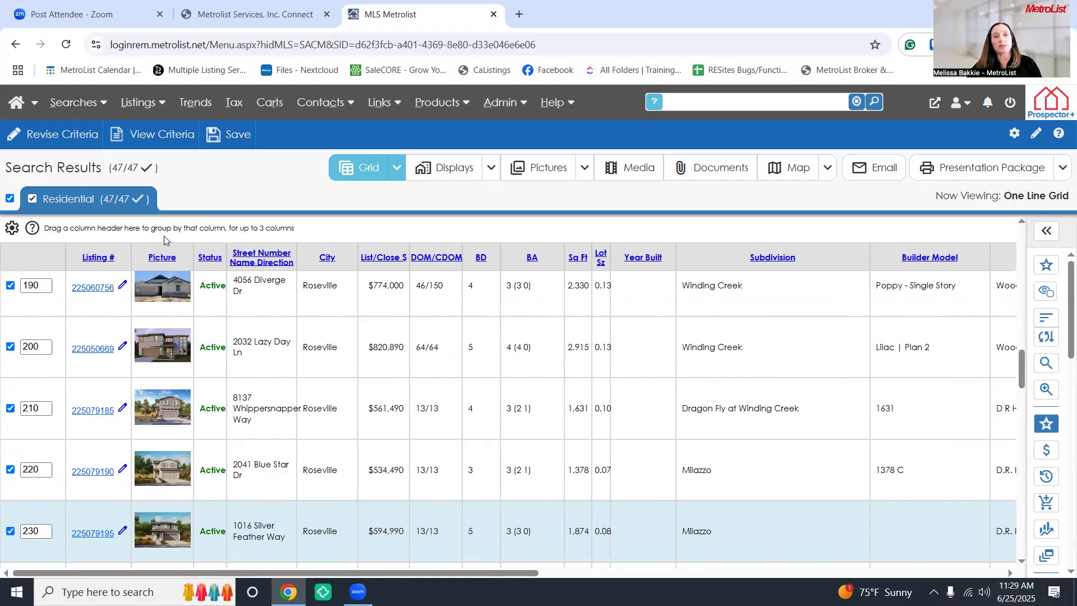
left_click(12, 229)
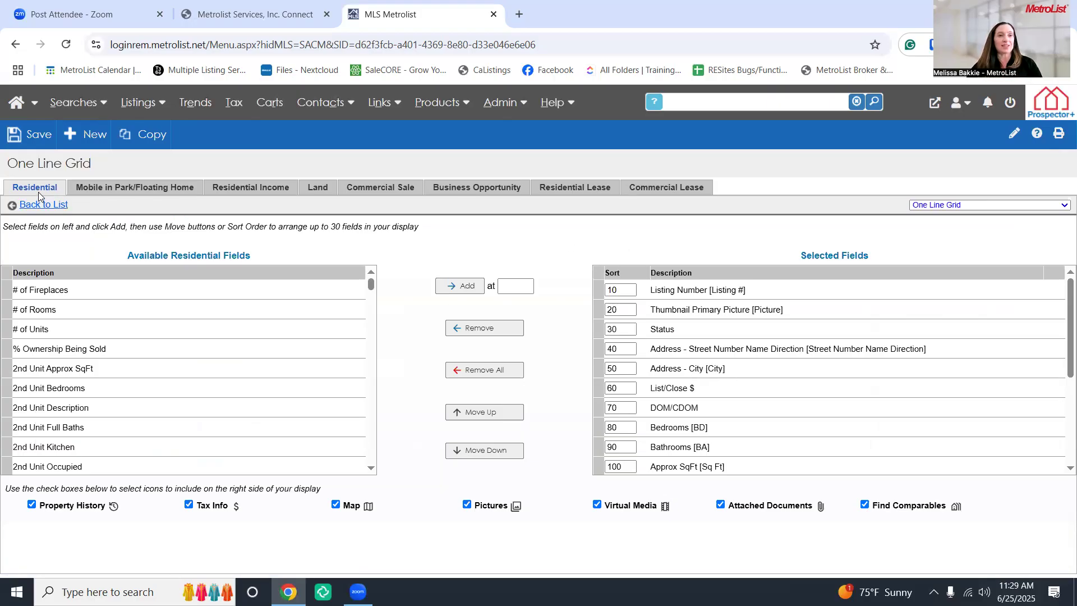
left_click_drag(260, 260, 121, 258)
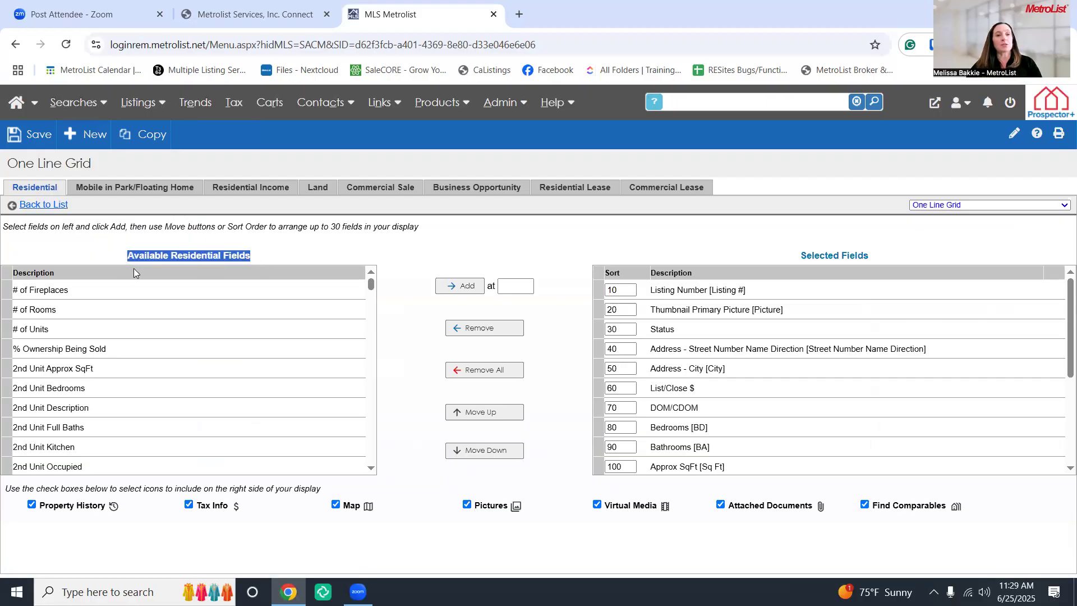
left_click(304, 254)
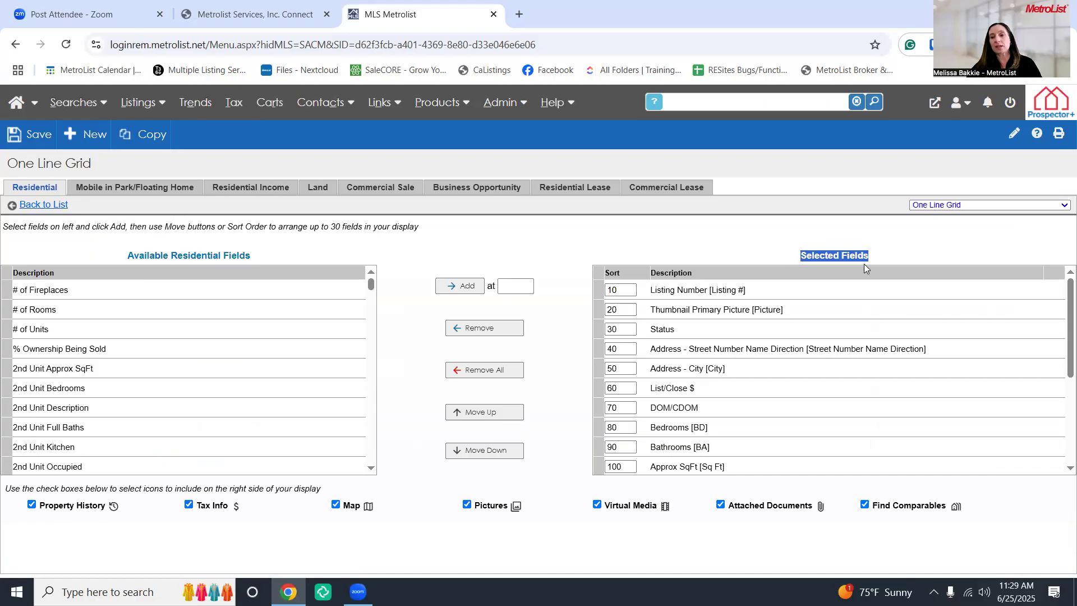
left_click(620, 241)
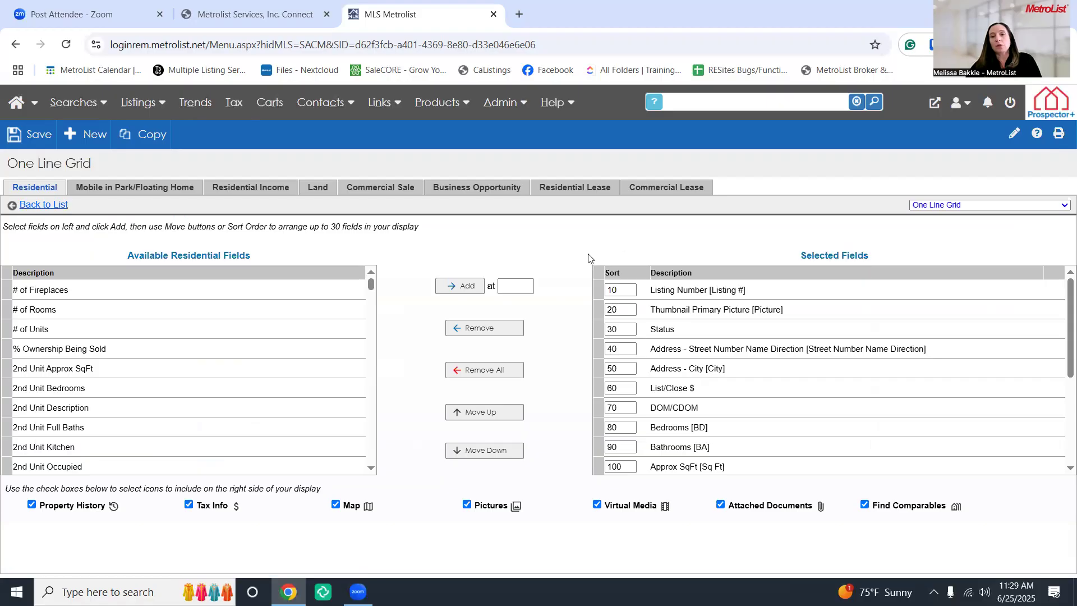
left_click_drag(127, 164, 9, 164)
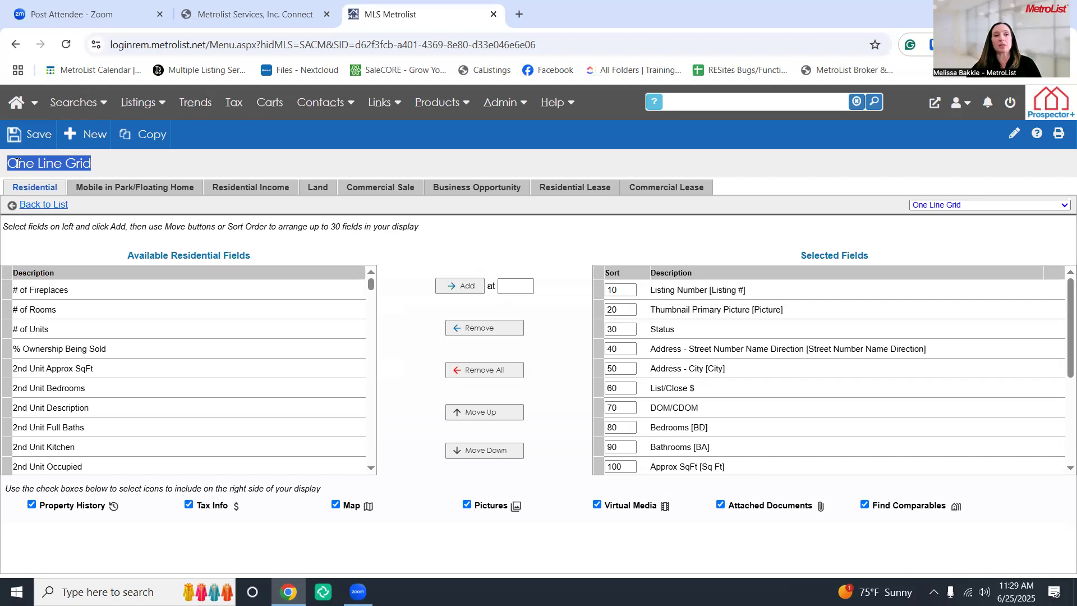
left_click(139, 170)
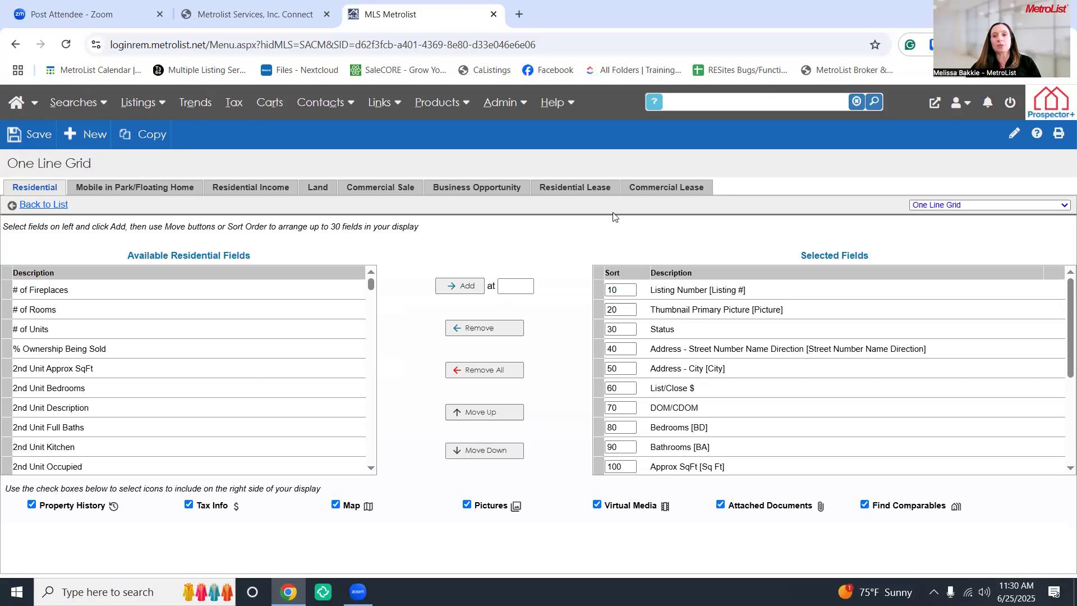
left_click(598, 311)
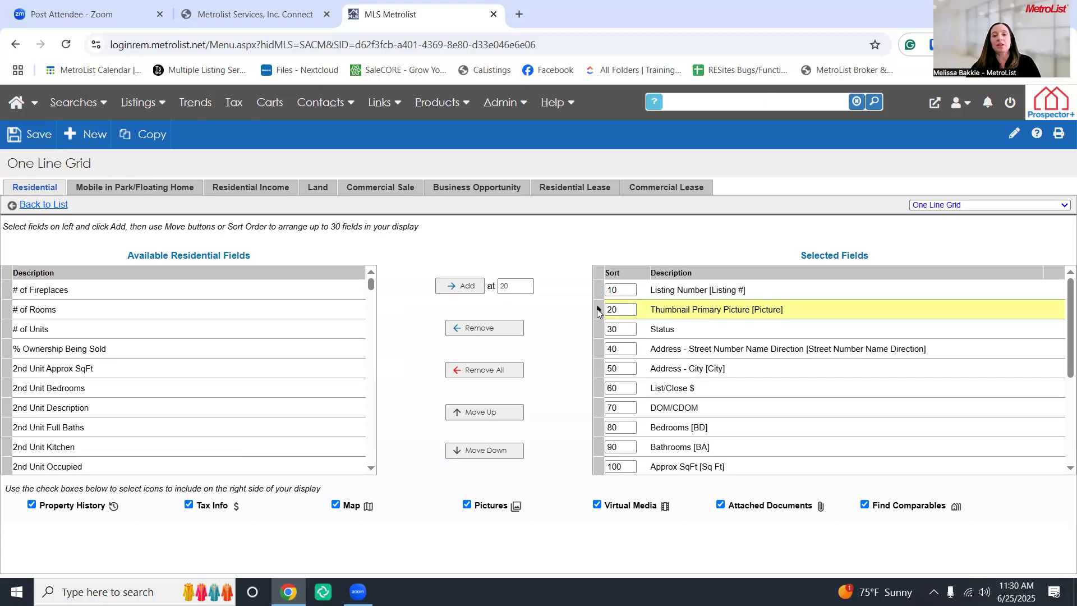
Select Accessibility Features in the Available Residential Fields list
scroll(606, 393, "down", 3)
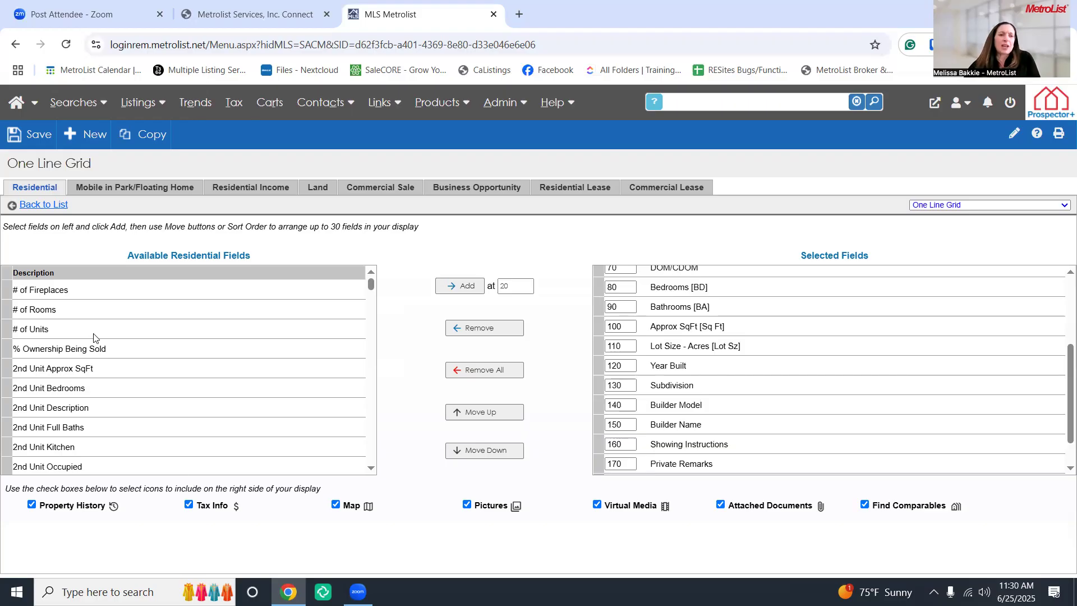
scroll(105, 341, "down", 3)
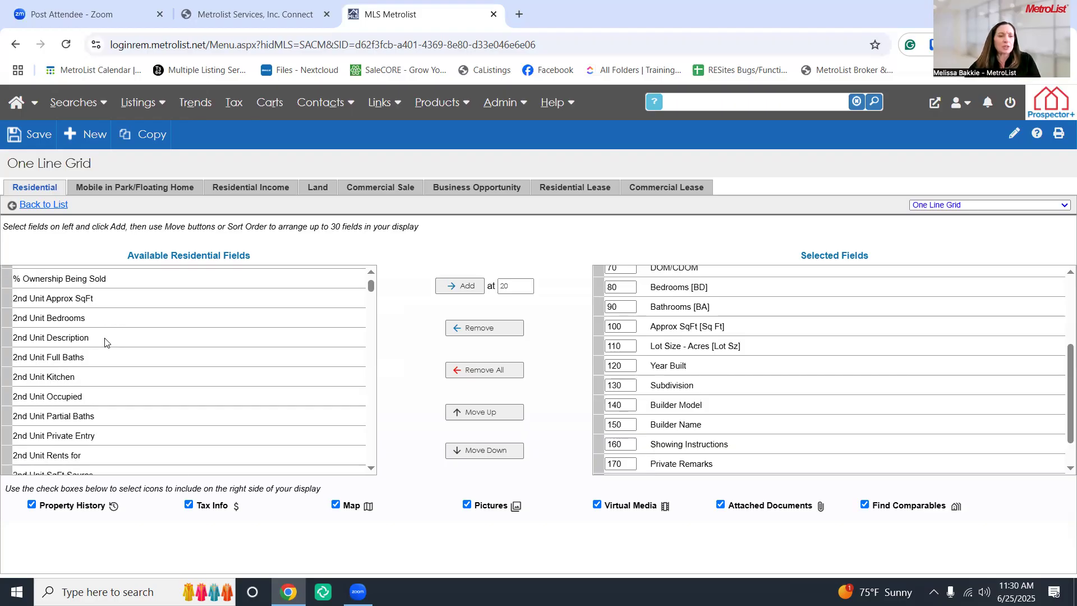
scroll(105, 341, "down", 2)
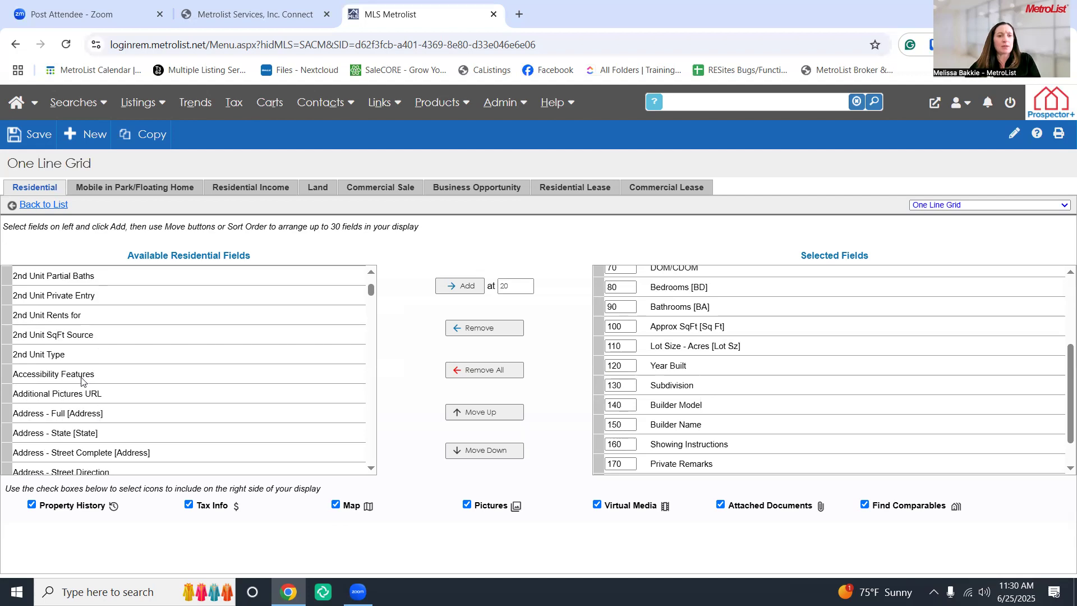
left_click(13, 379)
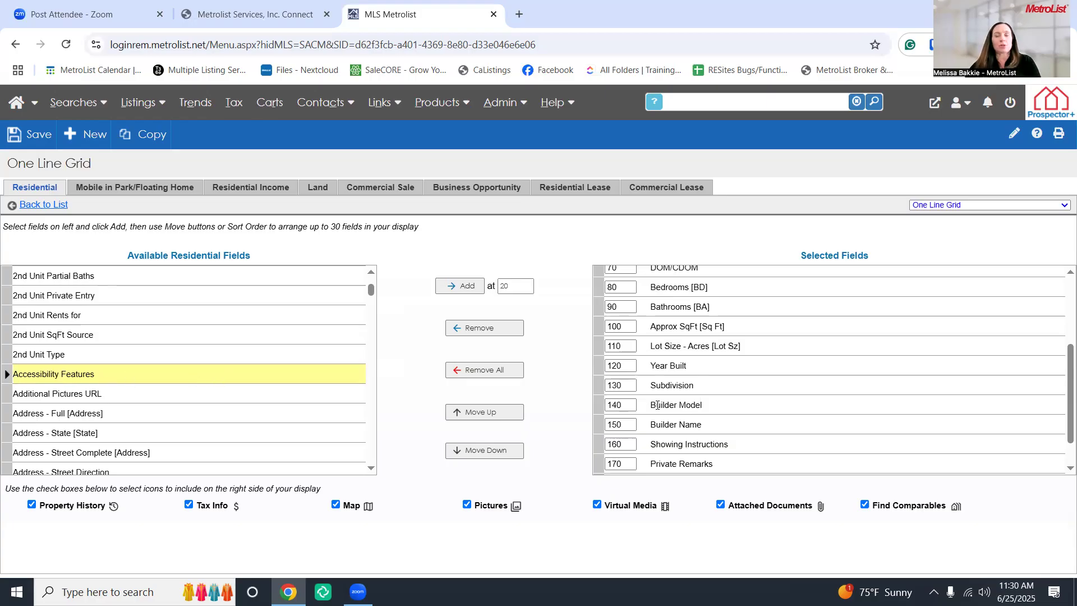
scroll(644, 401, "up", 3)
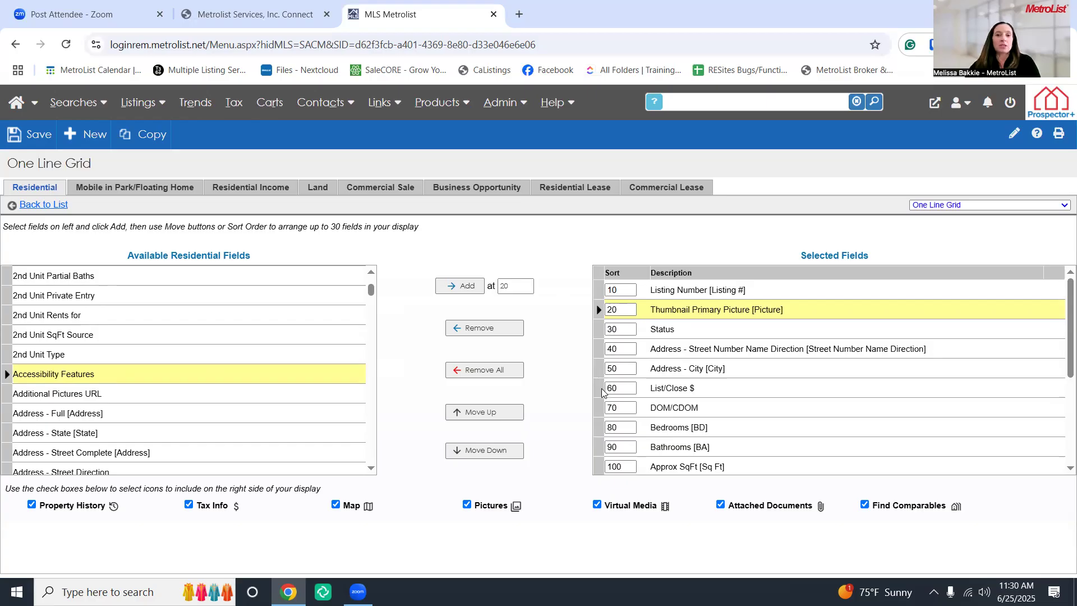
Add Accessibility Features at DOM/CDOM's sort 70, then reposition it to 60 after Address - City
left_click(601, 407)
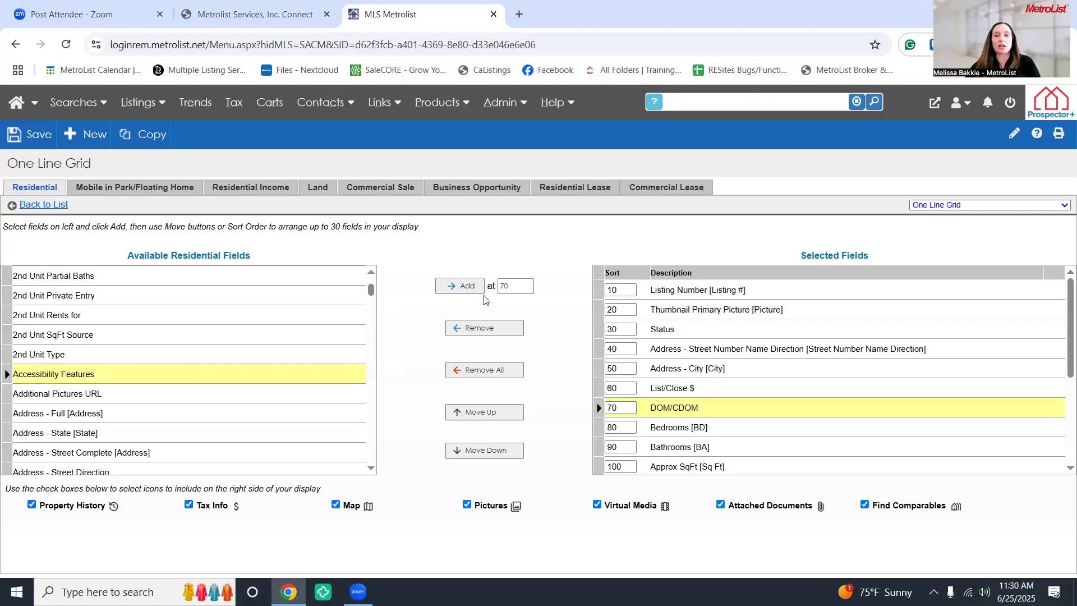
left_click(472, 287)
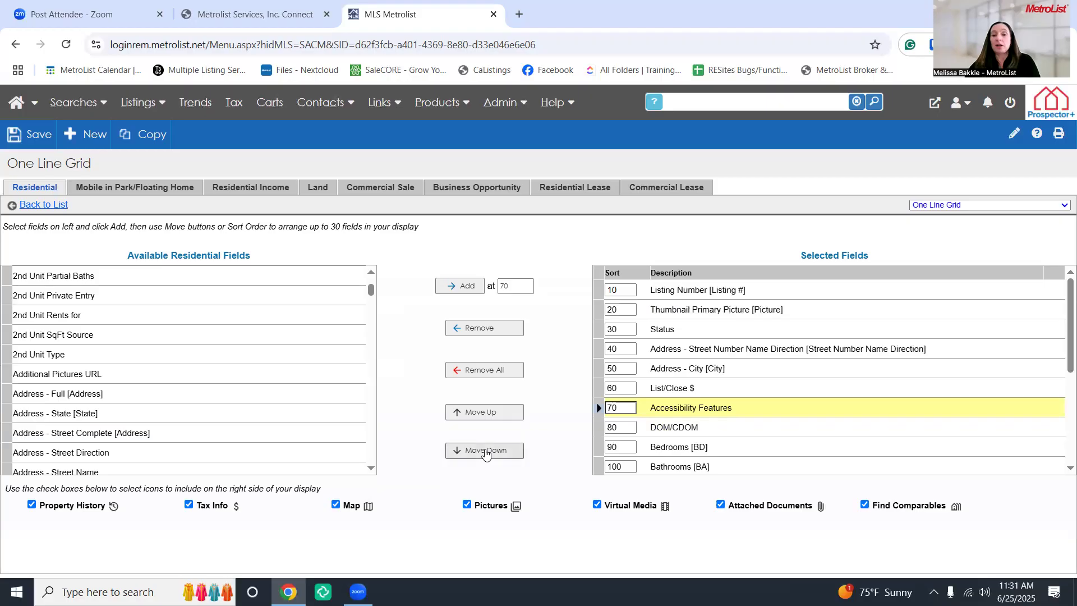
double_click(485, 452)
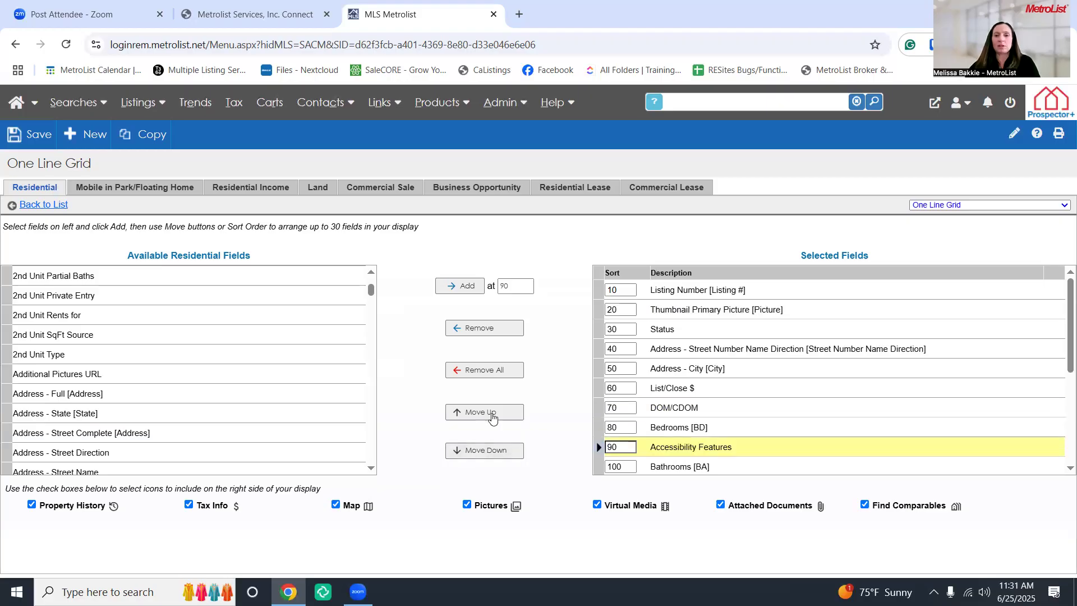
left_click(492, 414)
left_click(491, 414)
left_click(491, 413)
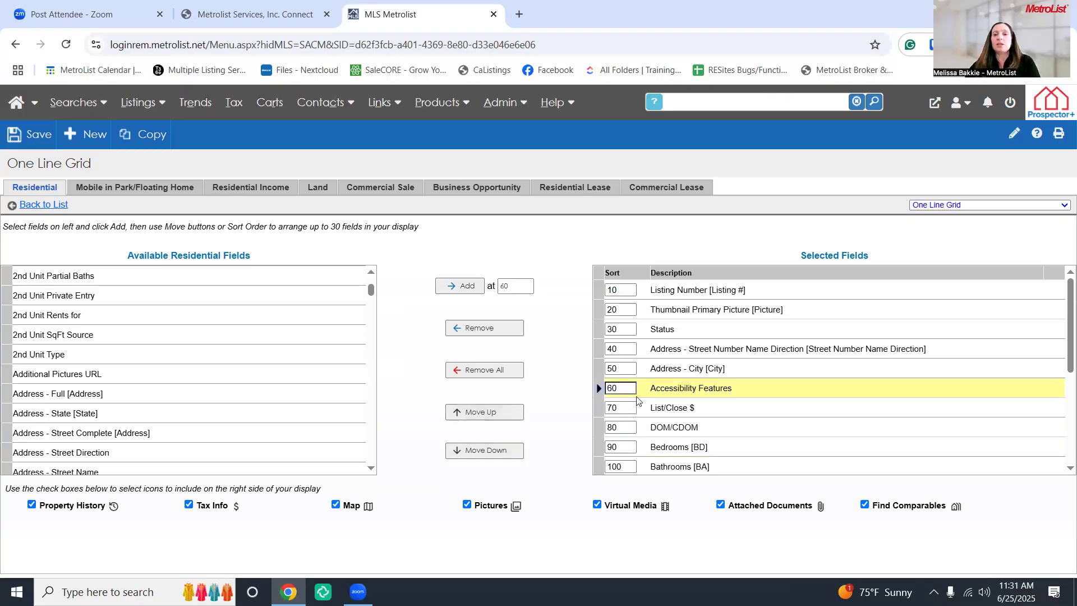
double_click(631, 388)
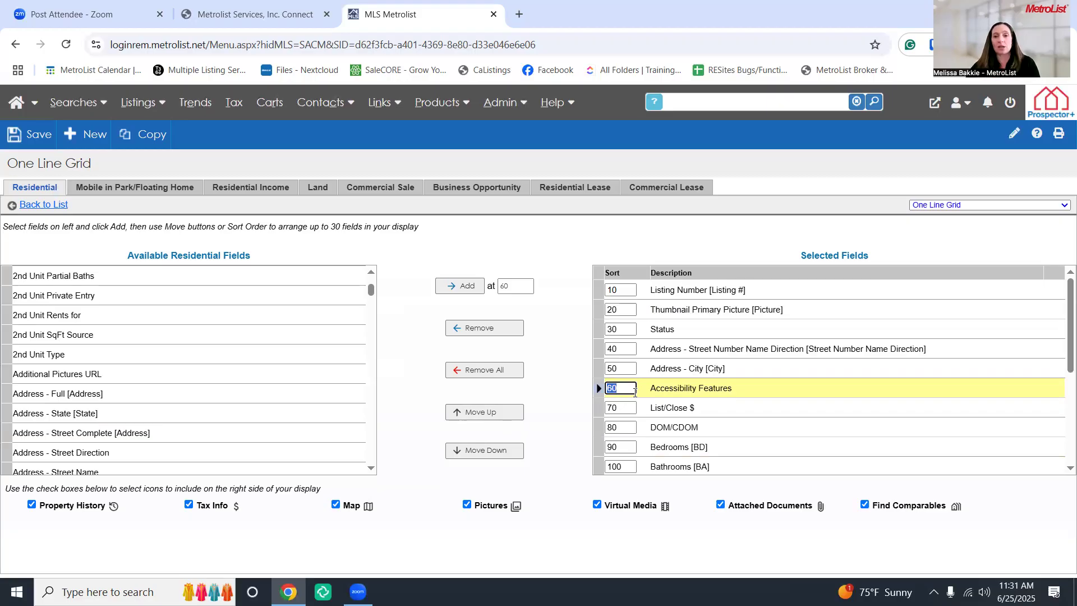
left_click(754, 402)
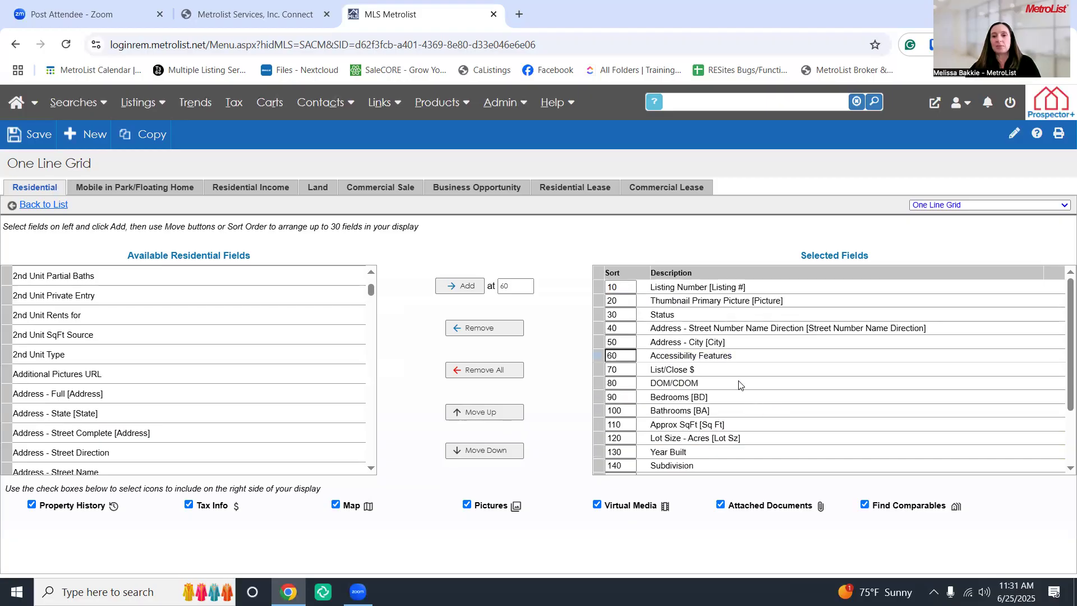
scroll(738, 387, "down", 1)
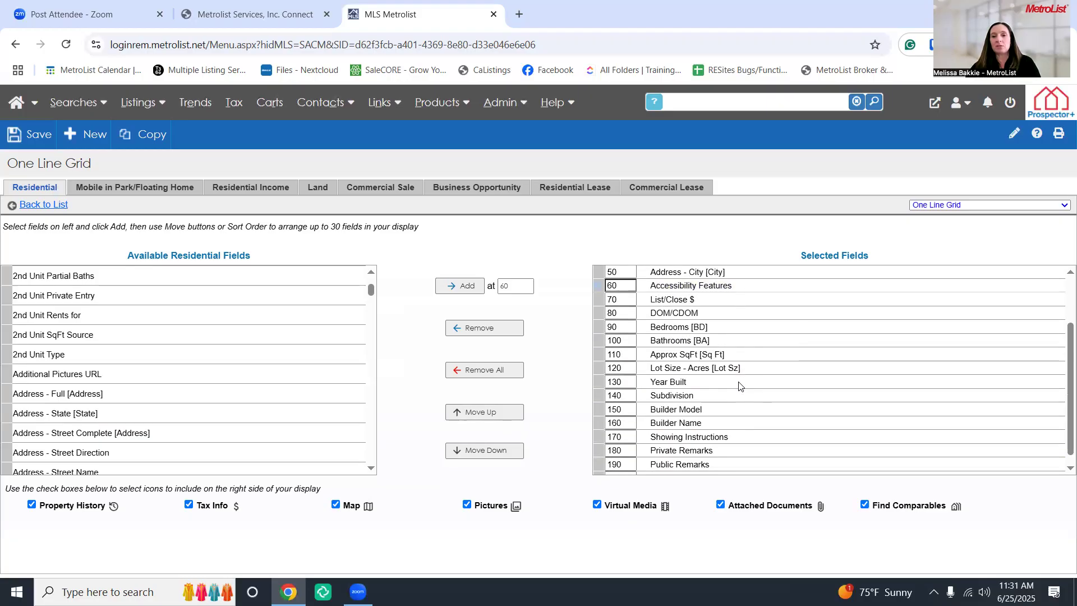
scroll(738, 386, "down", 1)
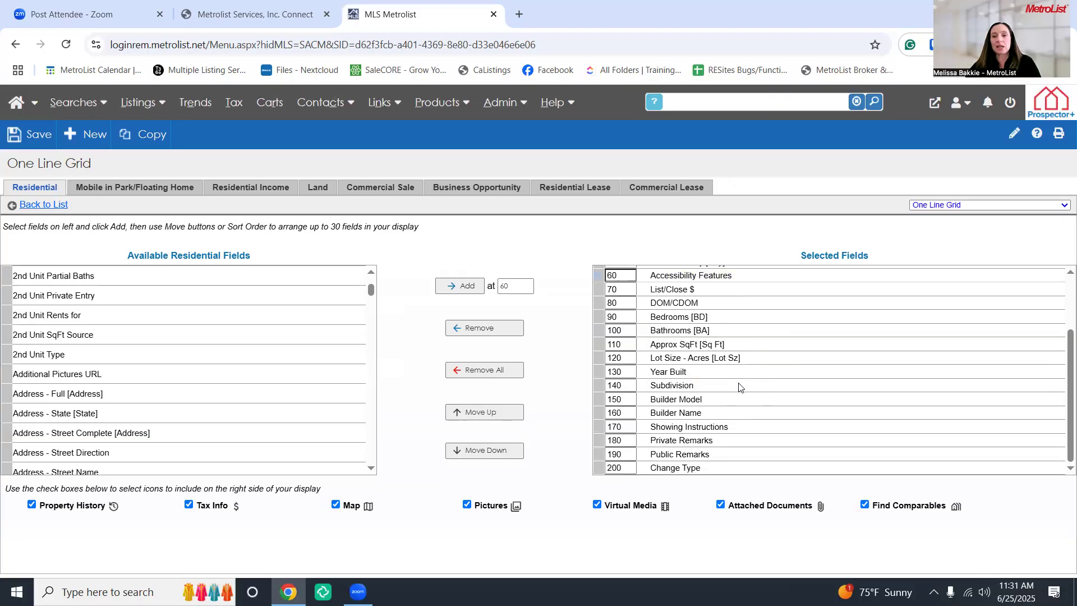
scroll(738, 387, "up", 1)
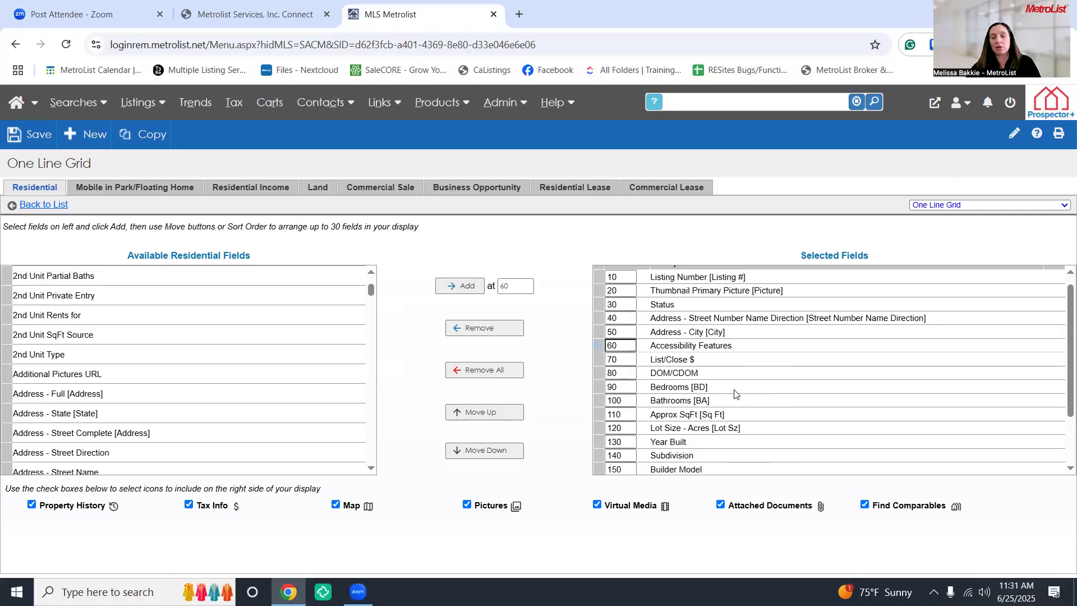
scroll(734, 390, "up", 1)
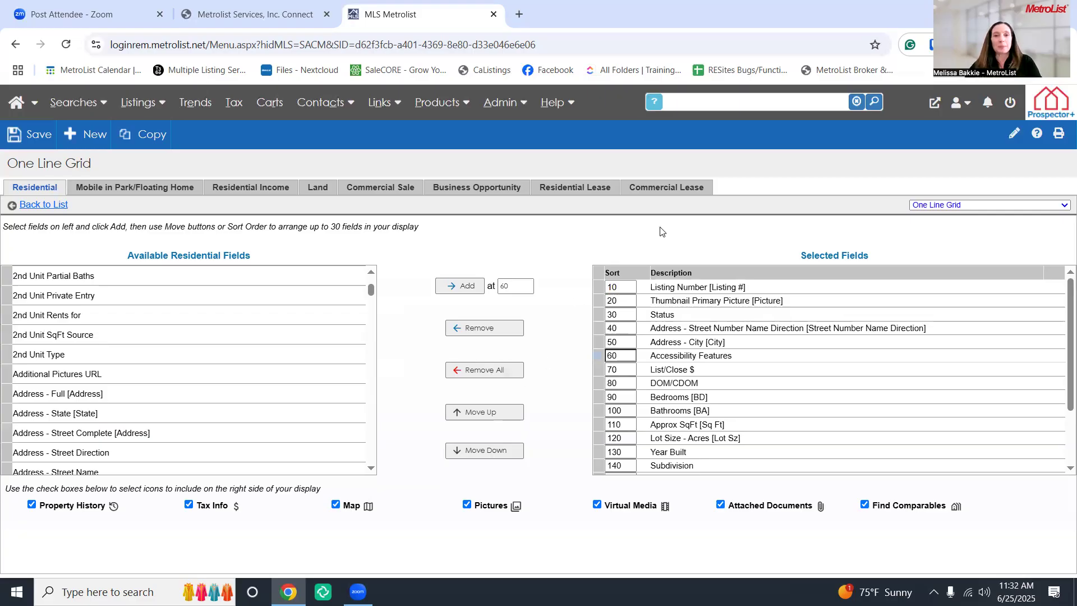
Save the One Line Grid layout with Accessibility Features at sort 60 and check the saved confirmation
left_click(21, 133)
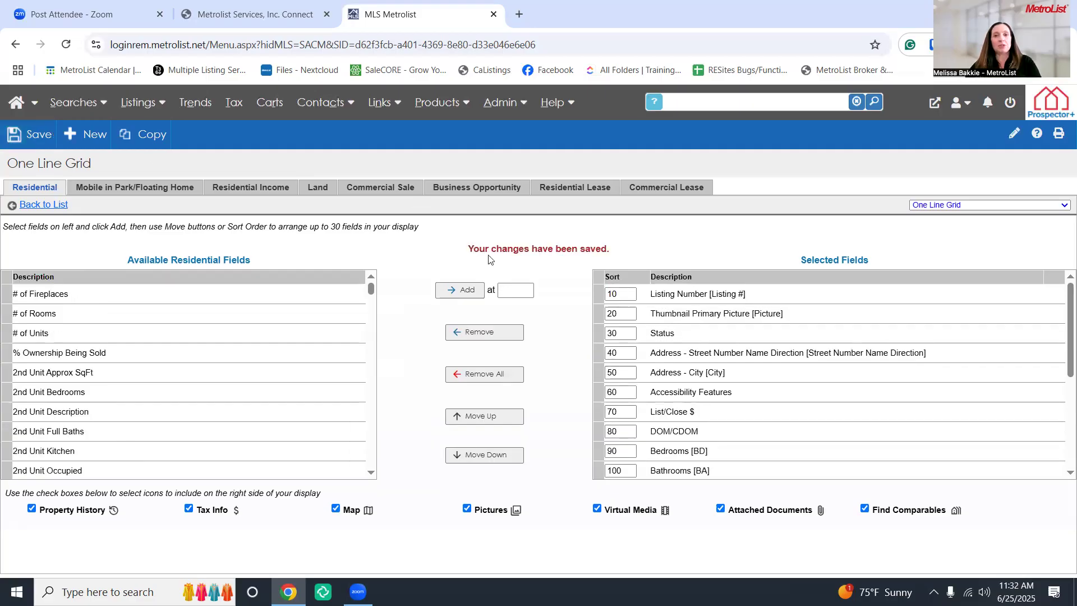
mouse_move(507, 249)
left_mouse_down()
mouse_move(483, 253)
mouse_move(497, 236)
left_mouse_up()
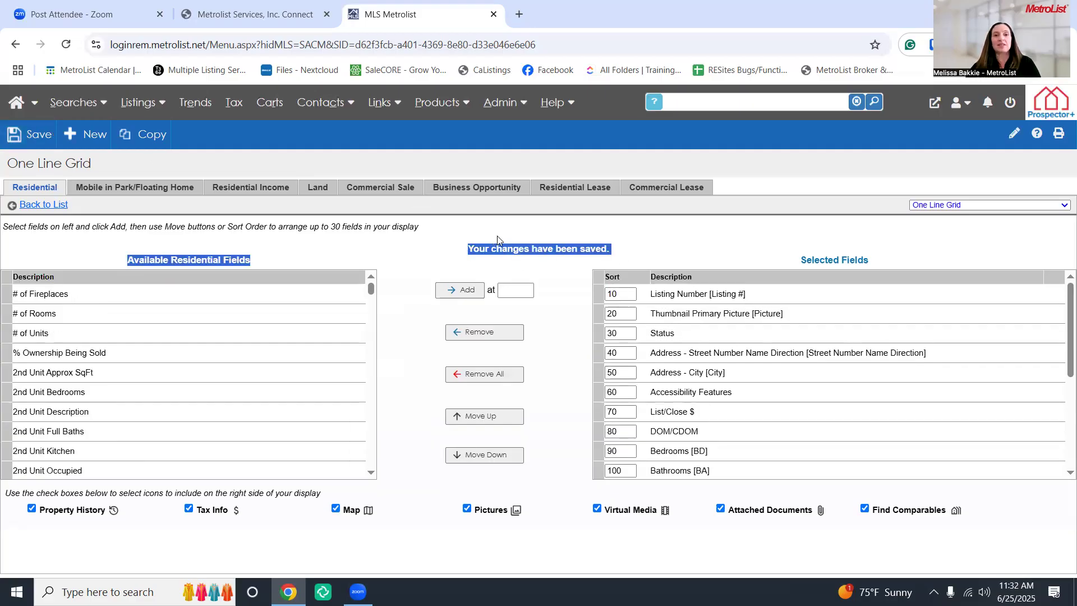
left_click(526, 247)
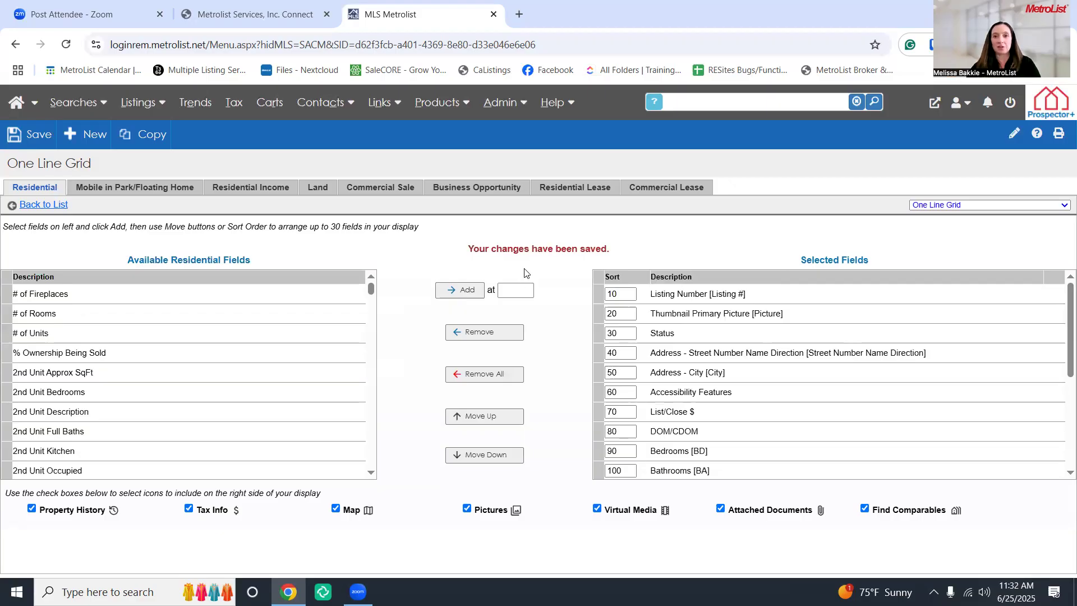
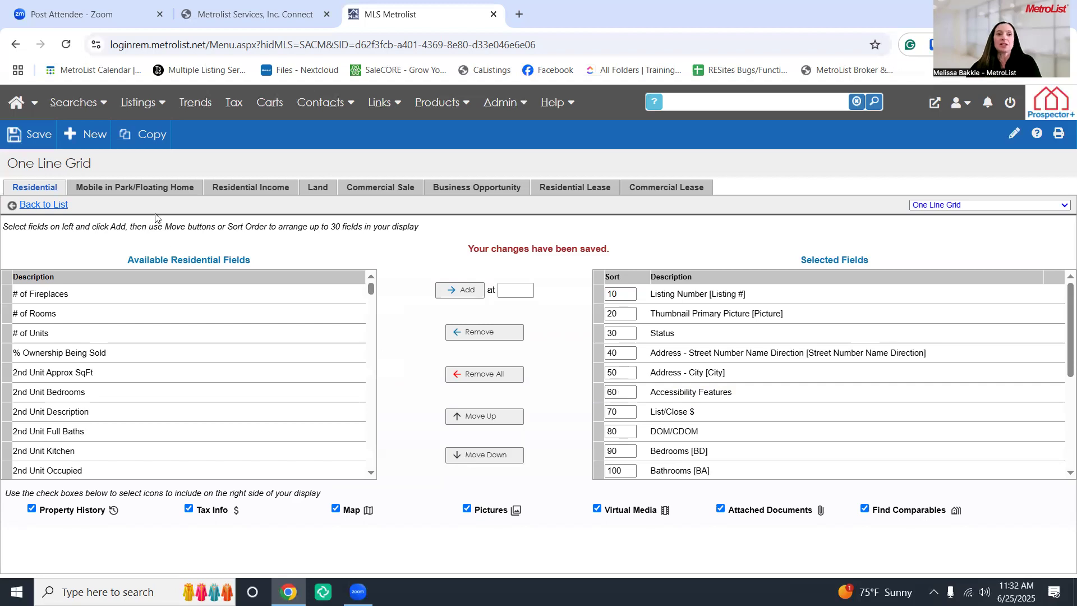
Copy the One Line Grid as a new grid named 'HOA'
left_click(144, 137)
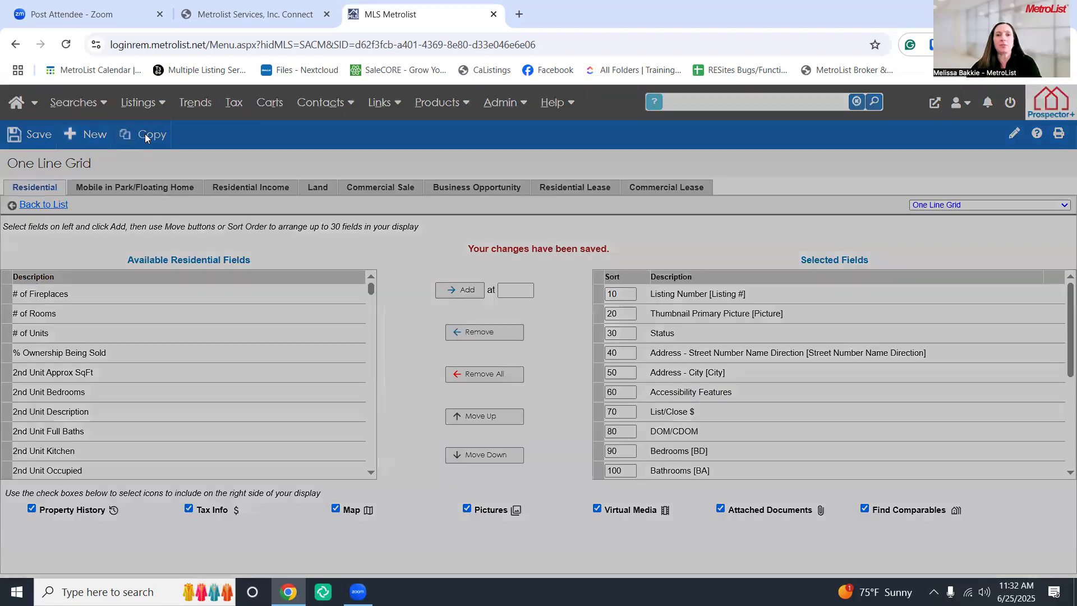
left_click(449, 186)
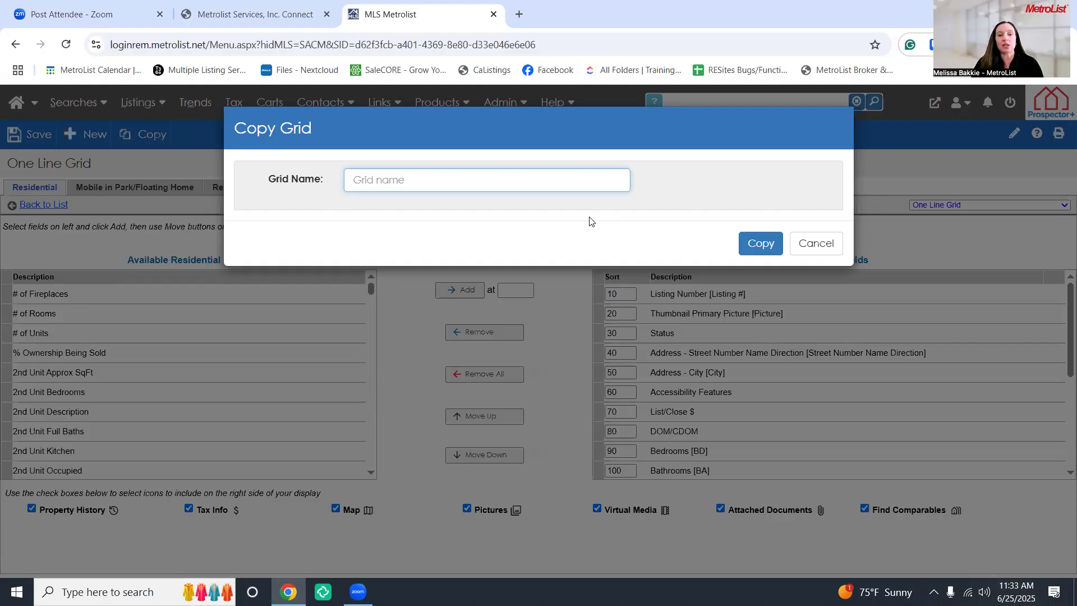
type("H")
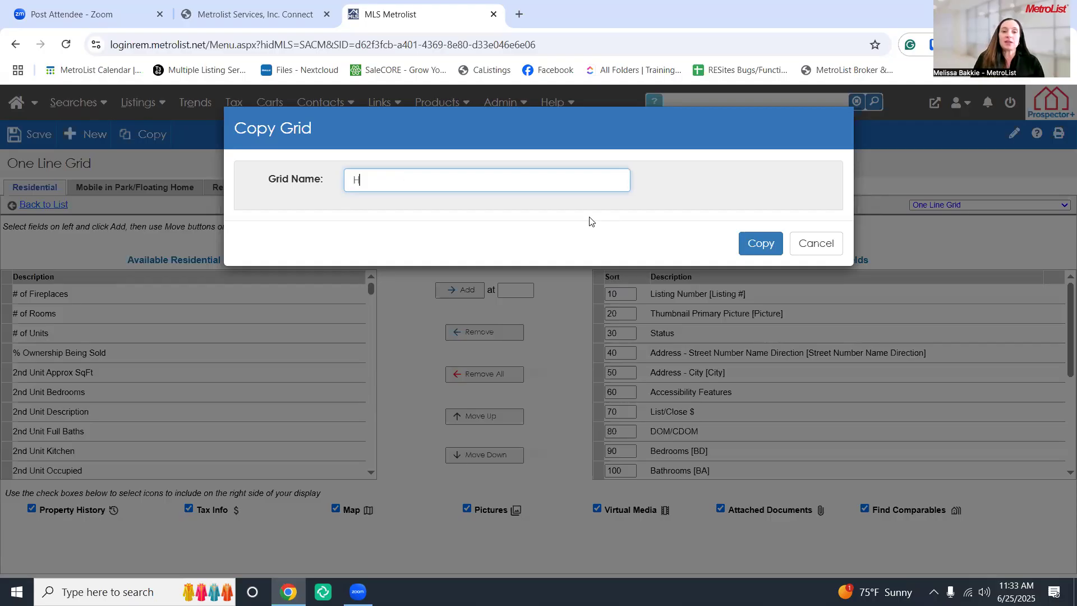
type("OA")
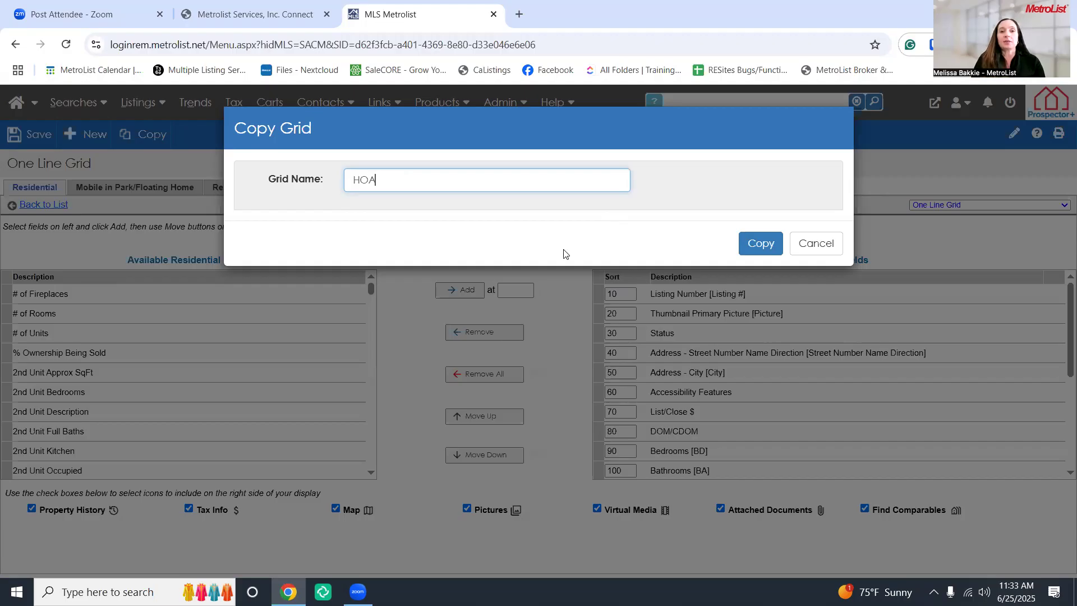
type("2")
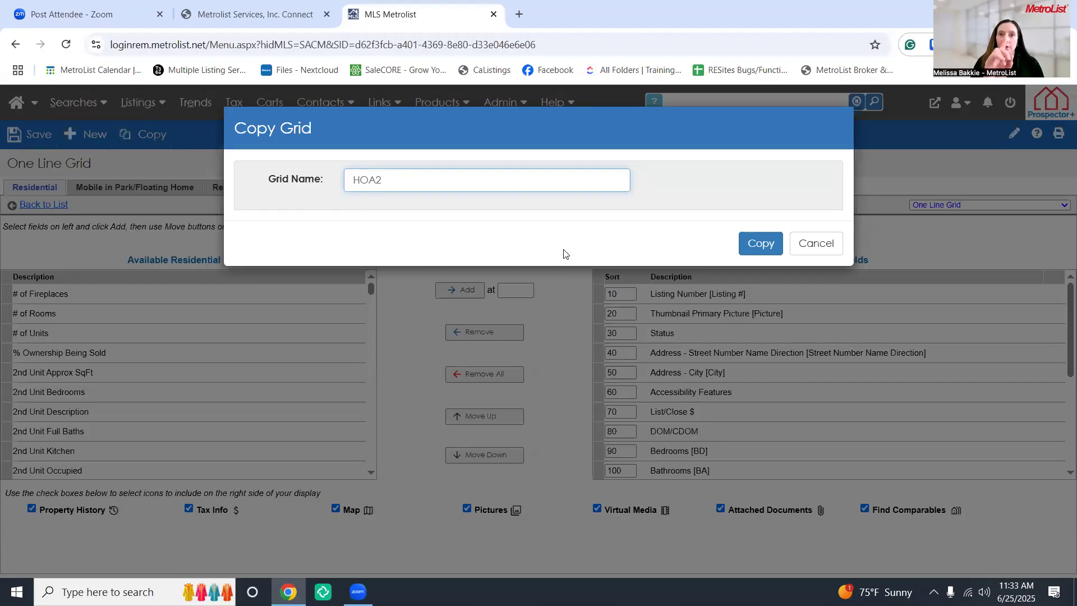
key("BackSpace")
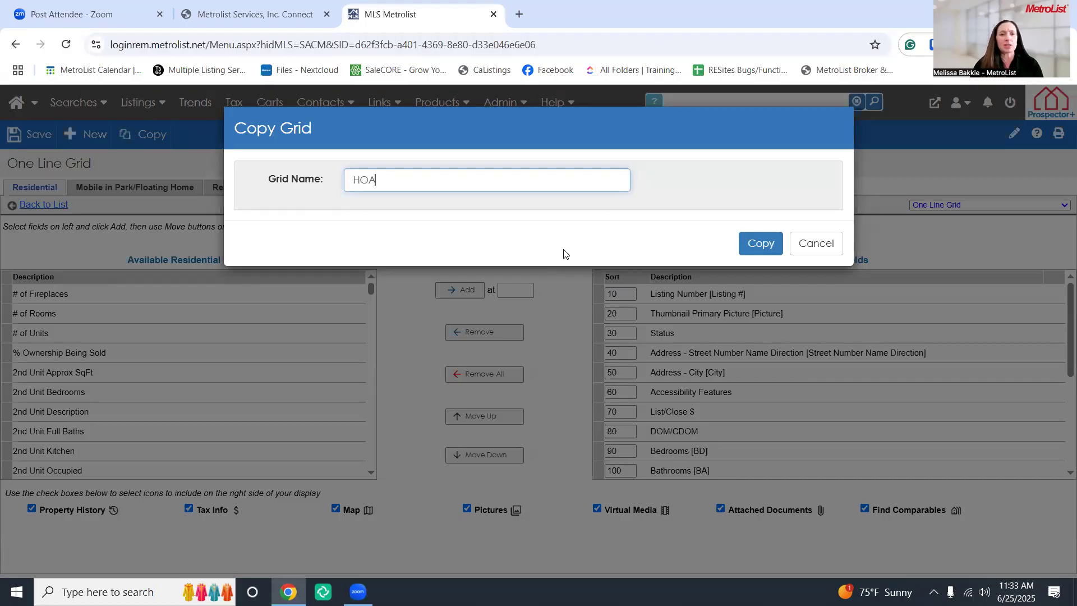
left_click(761, 248)
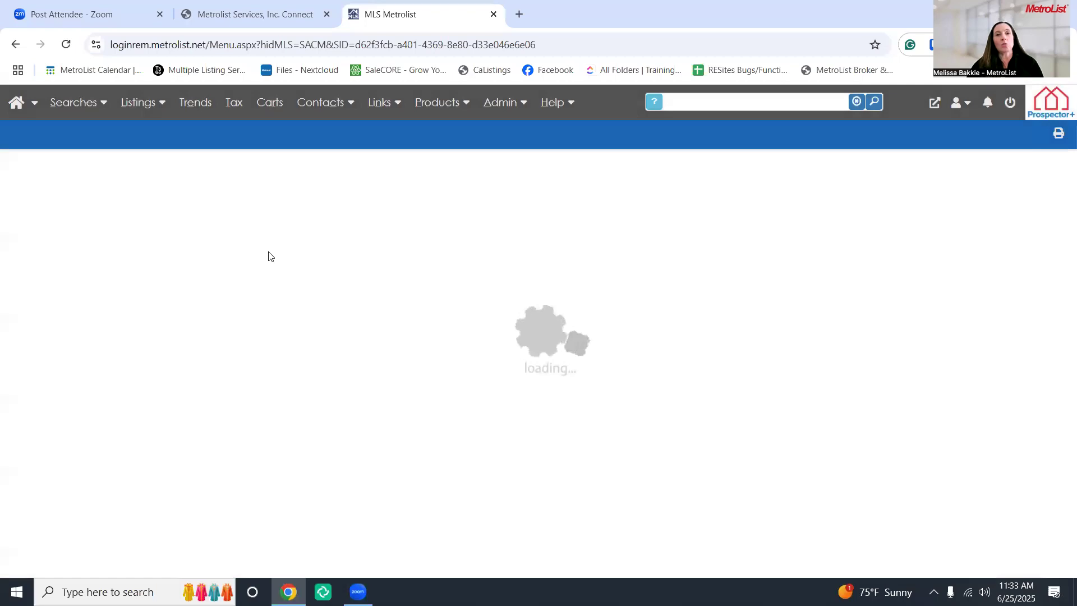
In the new HOA grid editor, select Association in the Available Residential Fields list
left_click_drag(42, 164, 2, 165)
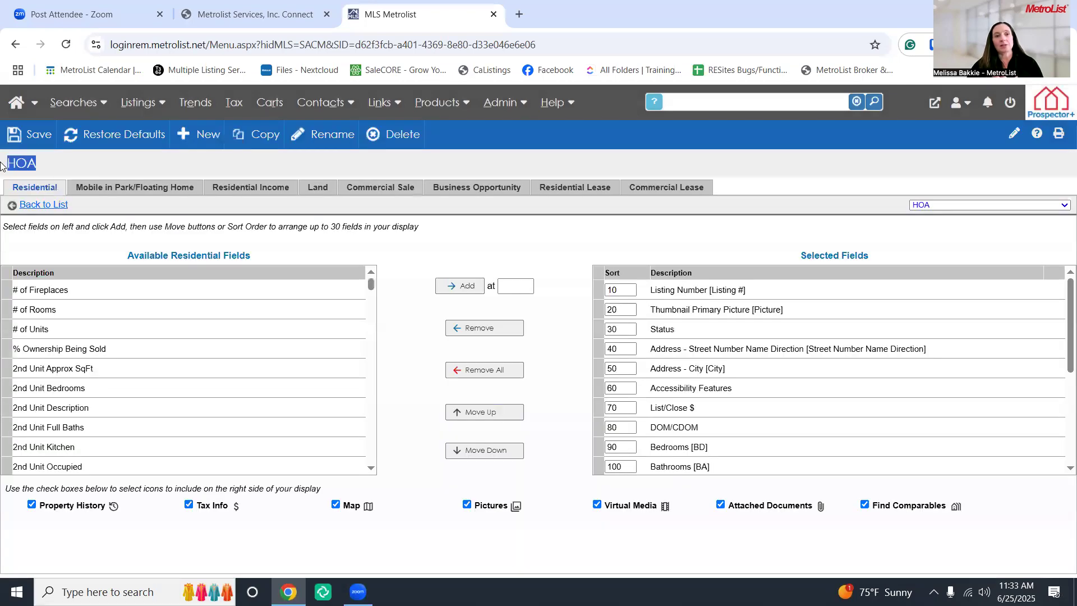
left_click(55, 170)
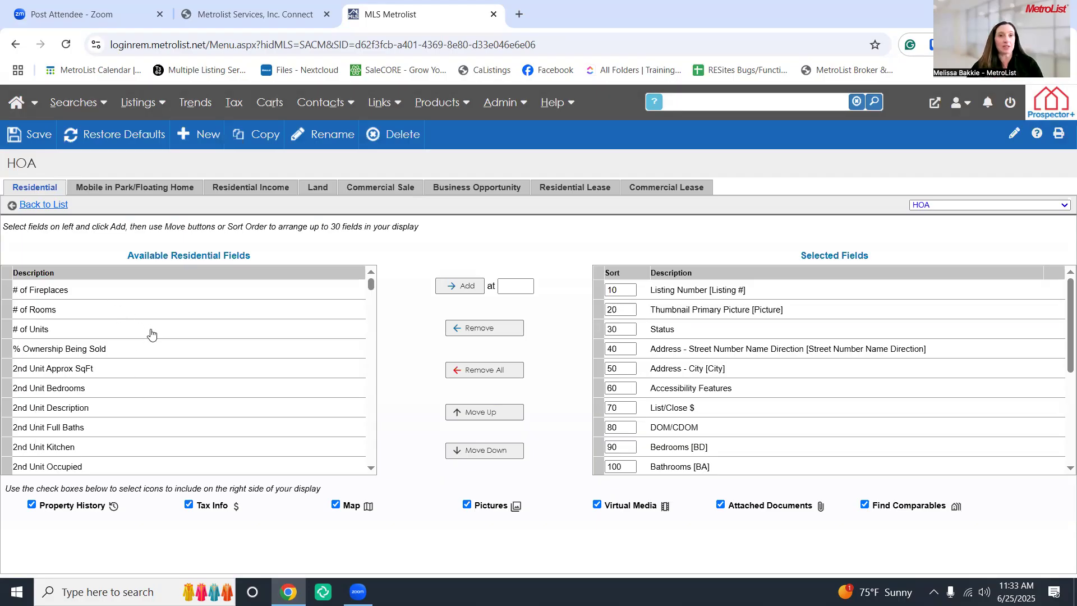
scroll(154, 335, "down", 1)
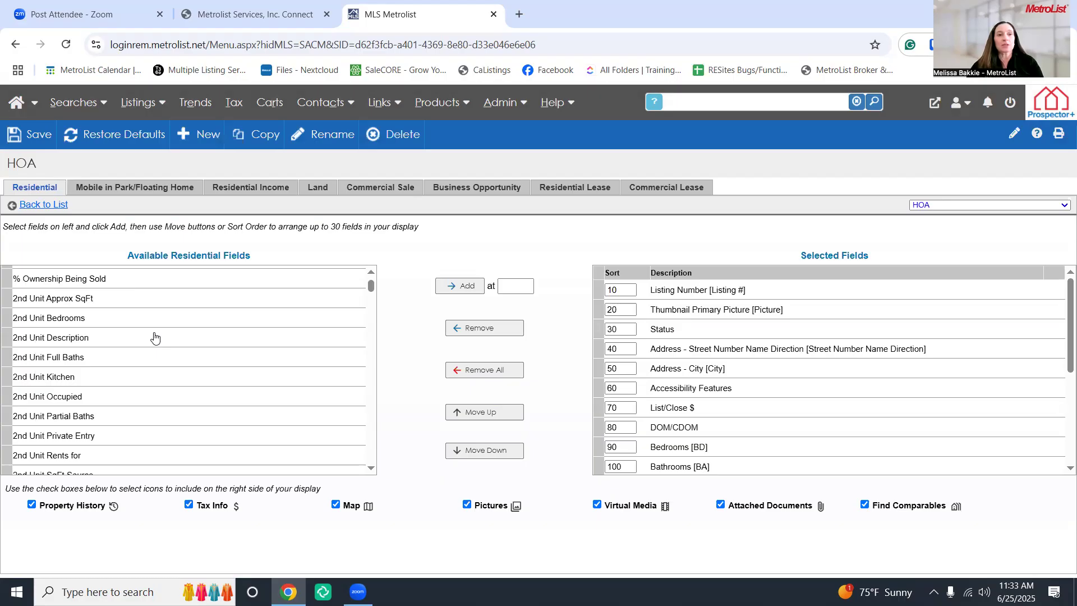
scroll(154, 336, "down", 1)
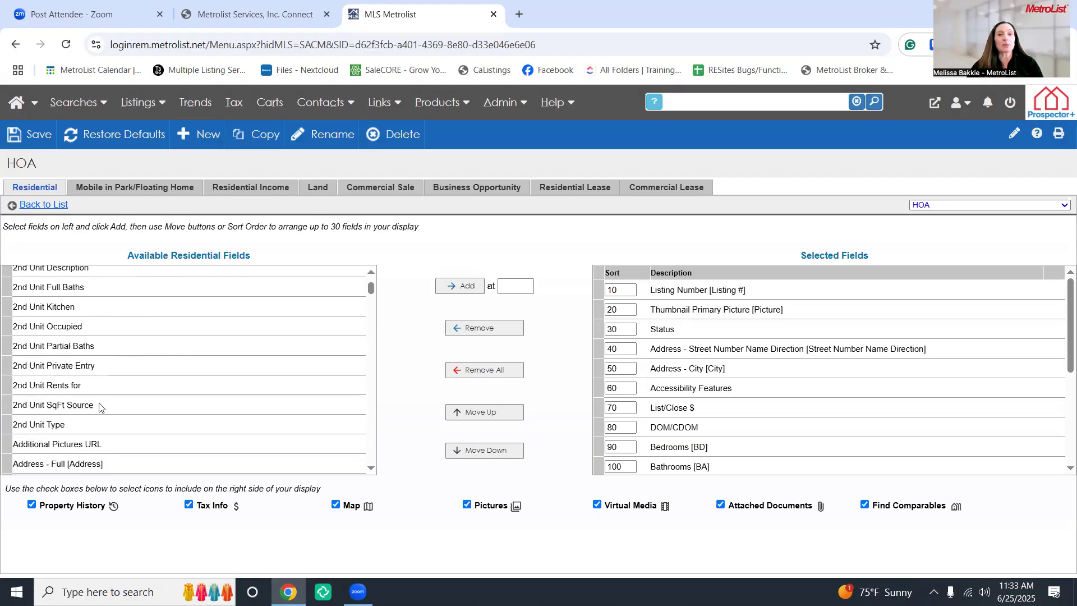
scroll(101, 405, "down", 3)
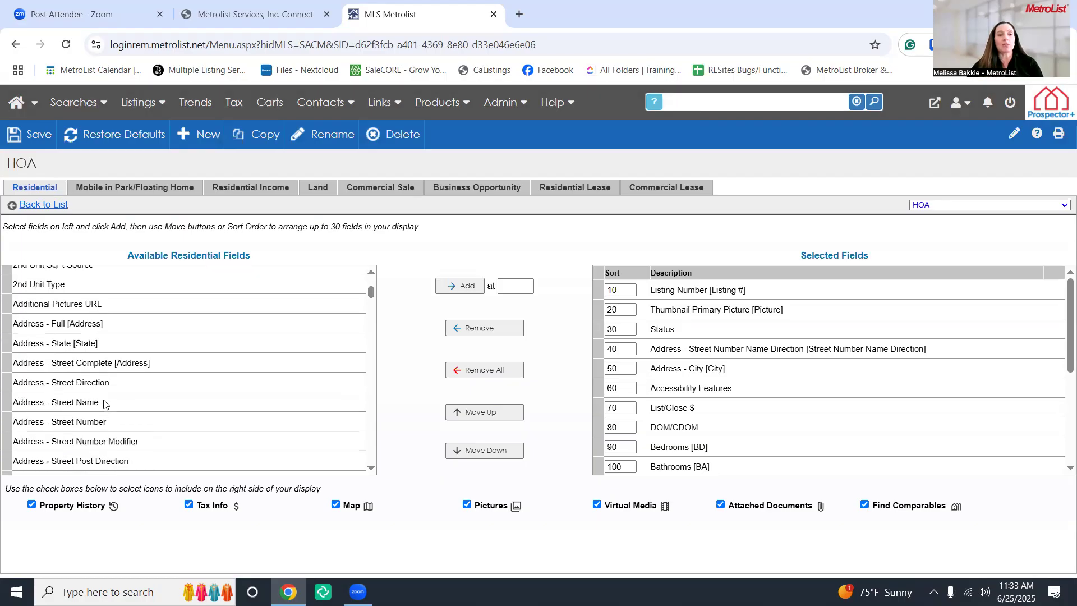
scroll(104, 403, "down", 2)
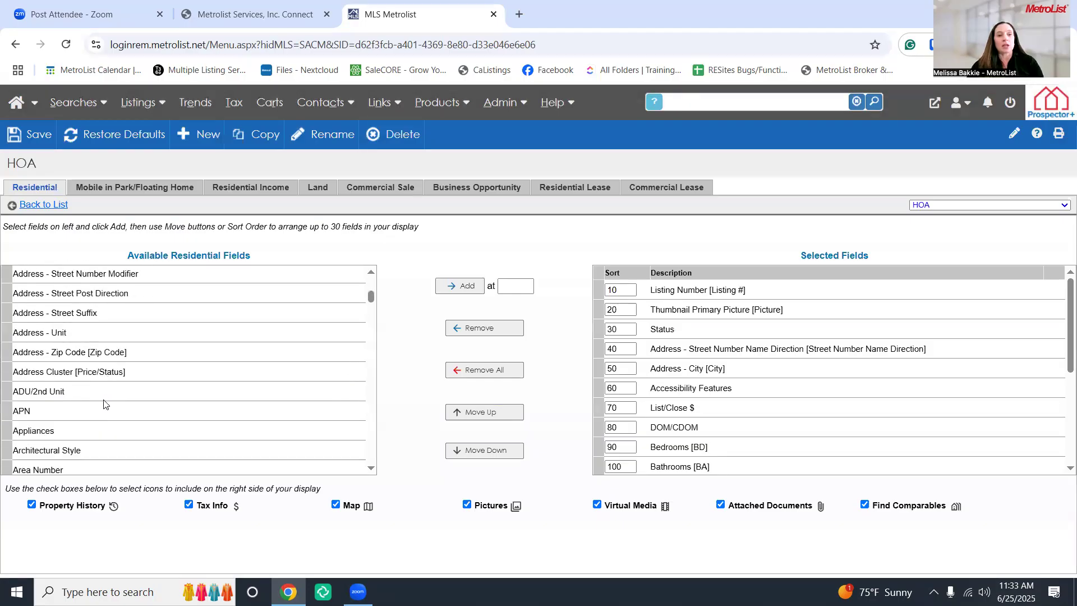
scroll(107, 400, "down", 2)
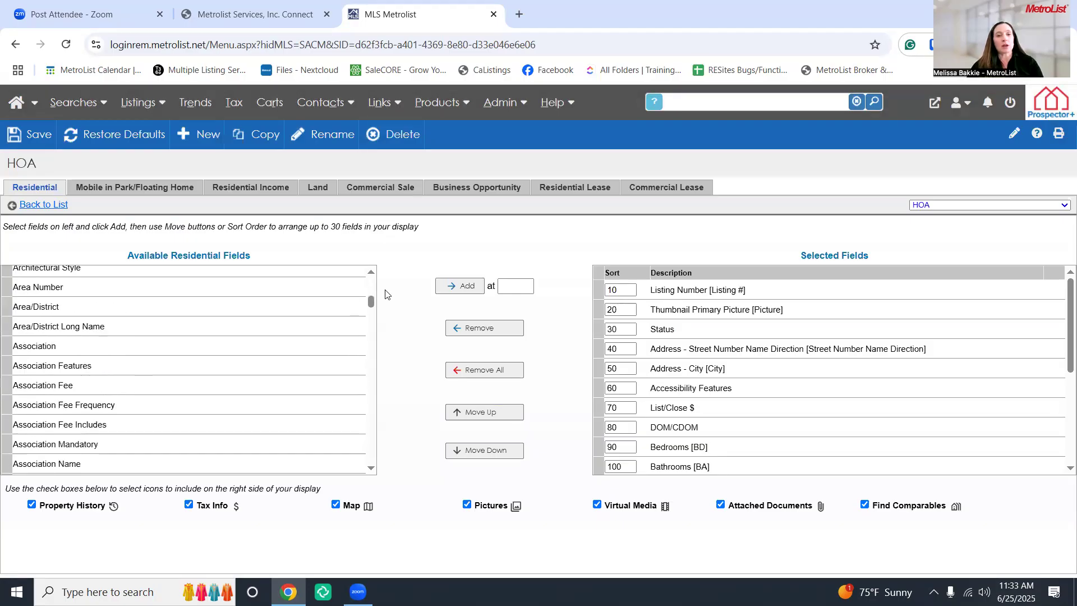
left_click_drag(373, 303, 373, 303)
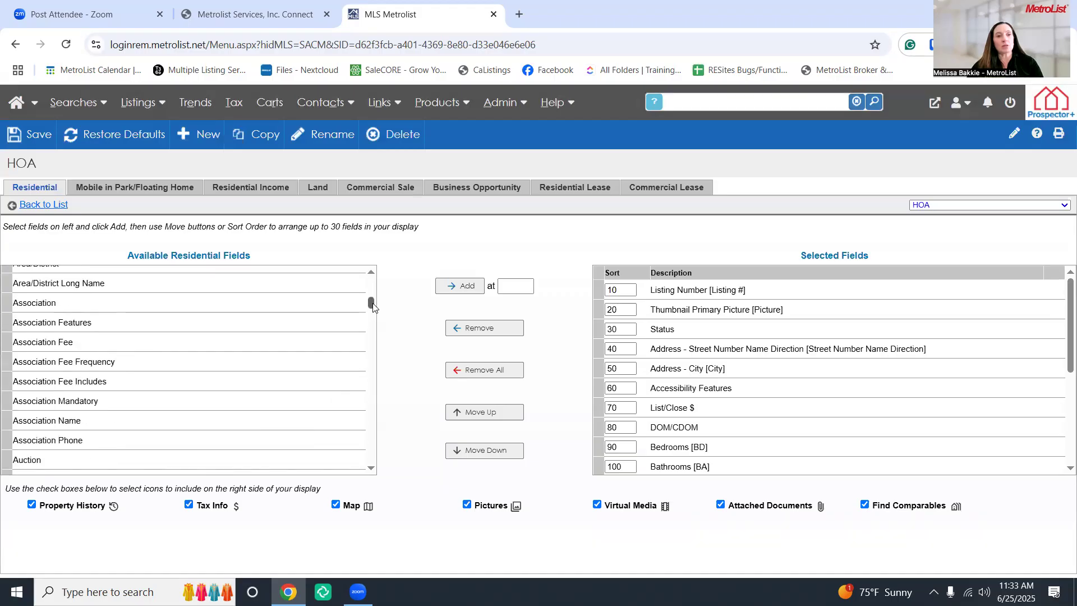
left_click(6, 307)
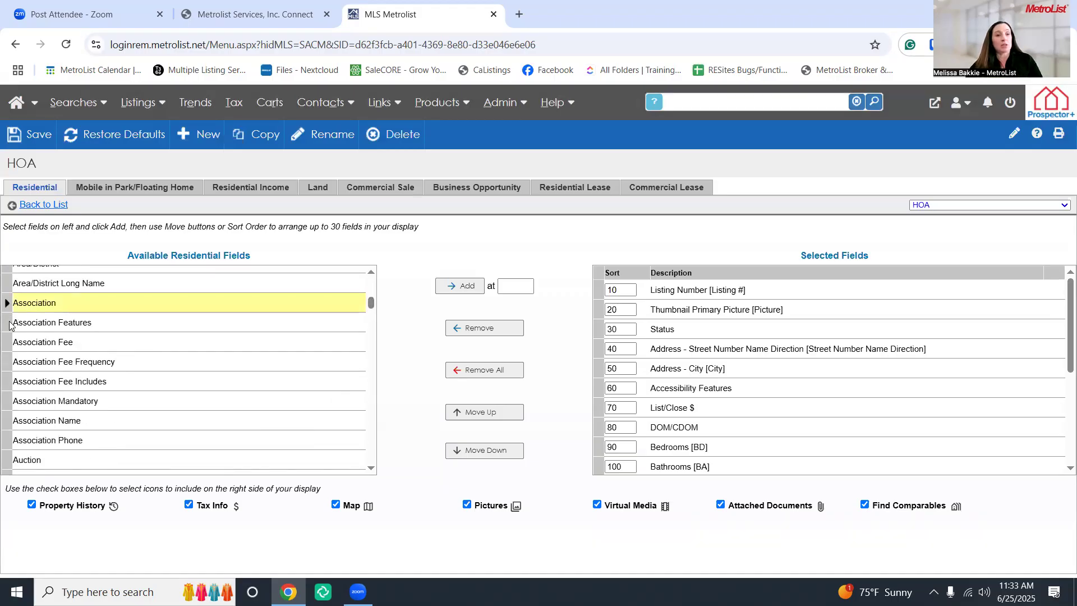
Select Association, Association Features, Association Fee, Fee Frequency and Fee Includes together
left_click(8, 323)
left_click(10, 343)
left_click(10, 364)
left_click(10, 384)
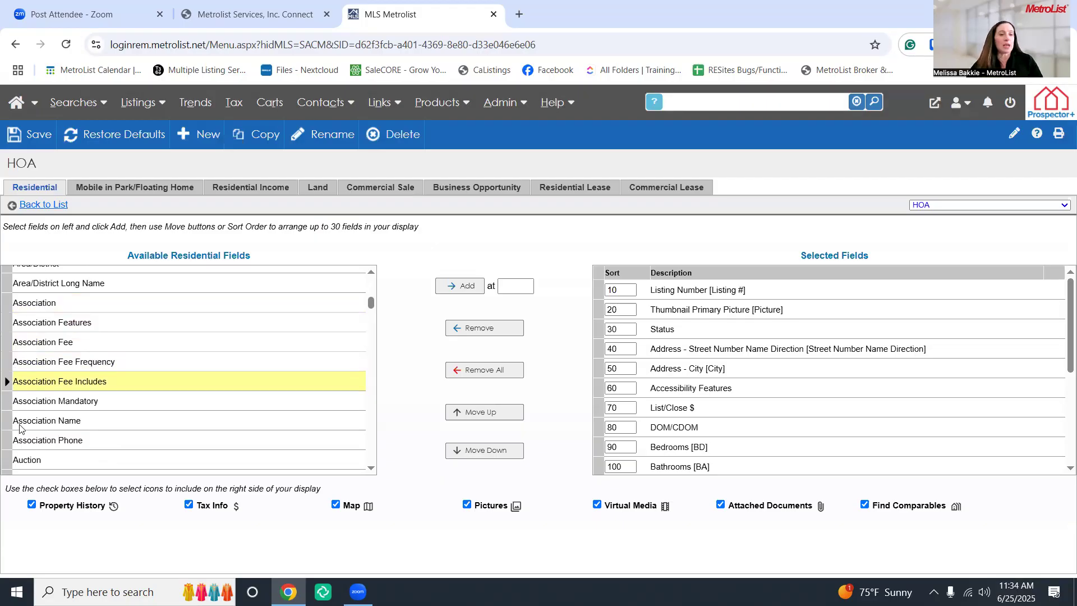
left_click(9, 309)
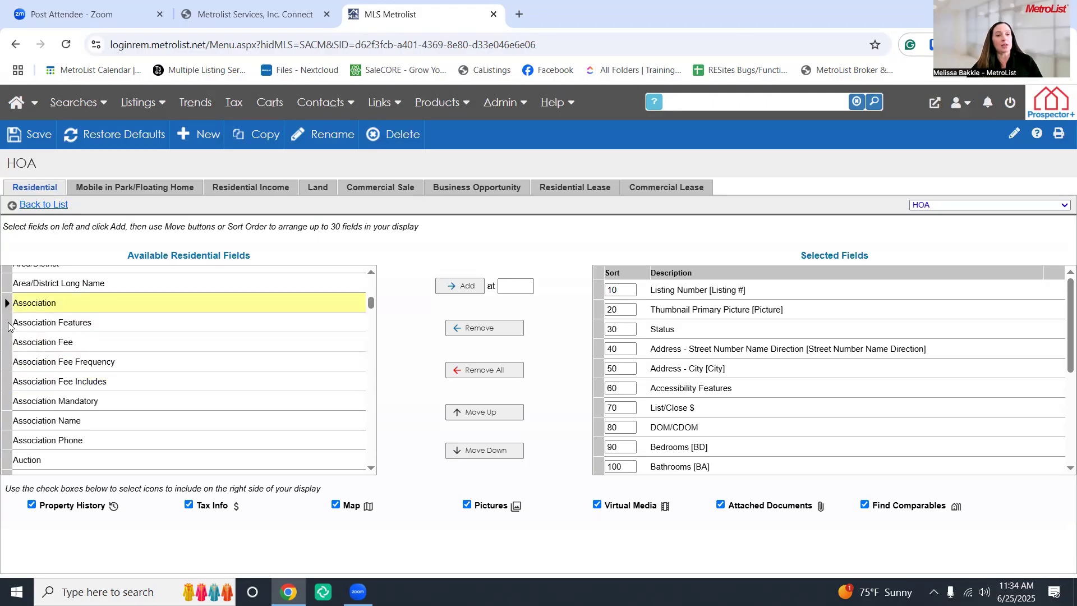
left_click(8, 324, "ctrl")
left_click(8, 343, "ctrl")
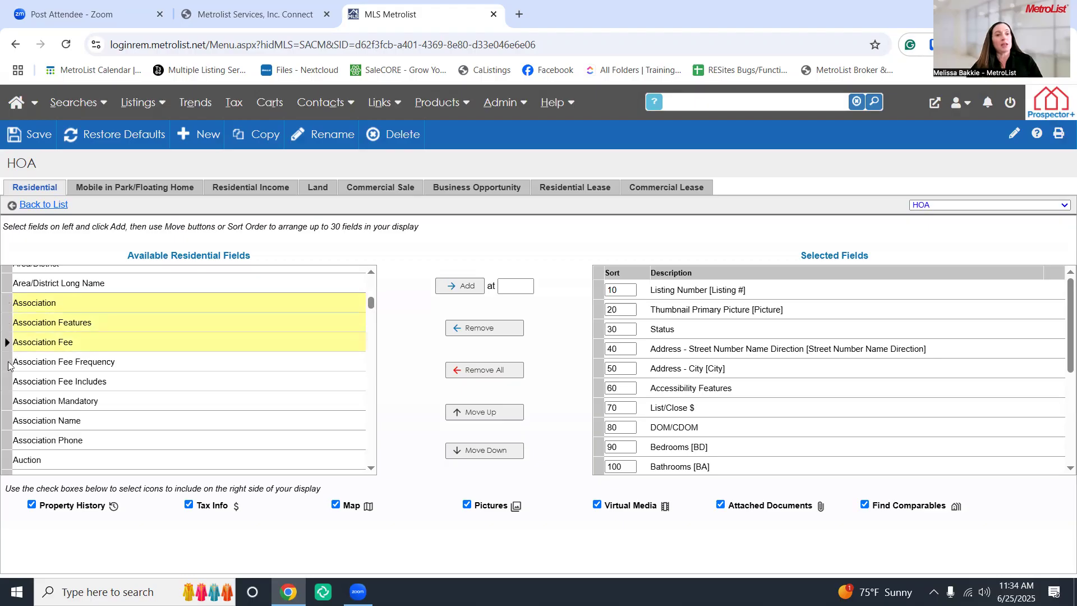
left_click(9, 365, "ctrl")
left_click(9, 383, "ctrl")
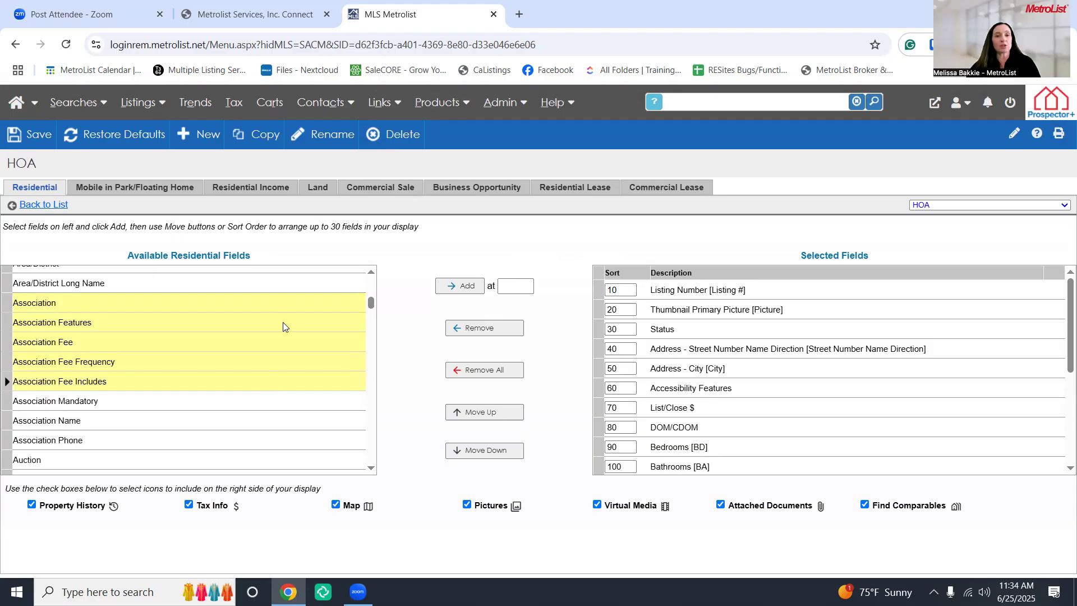
Insert the five Association fields at sort position 60, at Accessibility Features
left_click(598, 390)
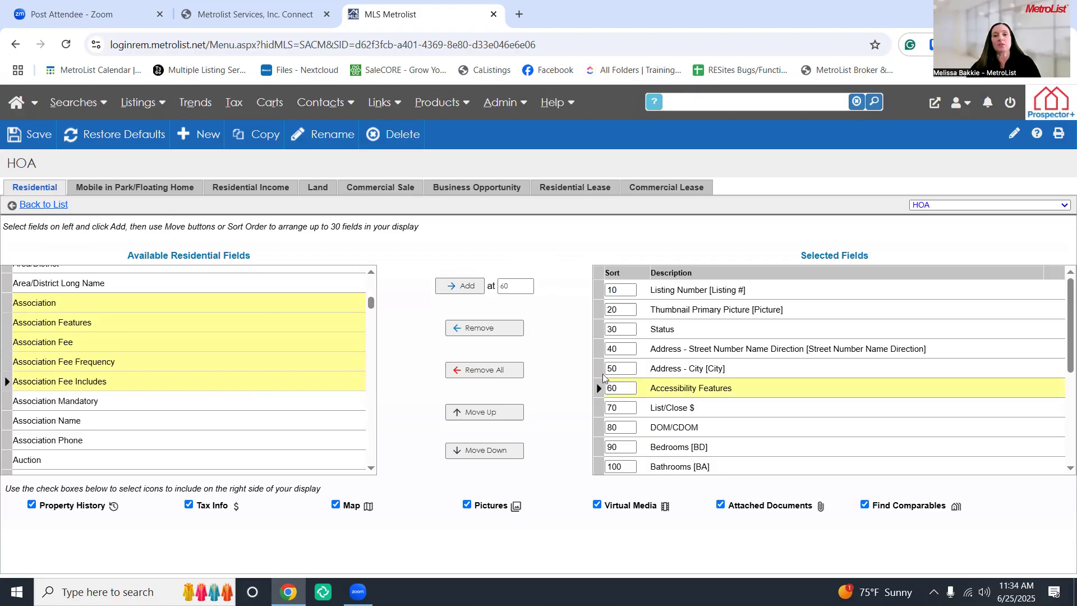
left_click(461, 286)
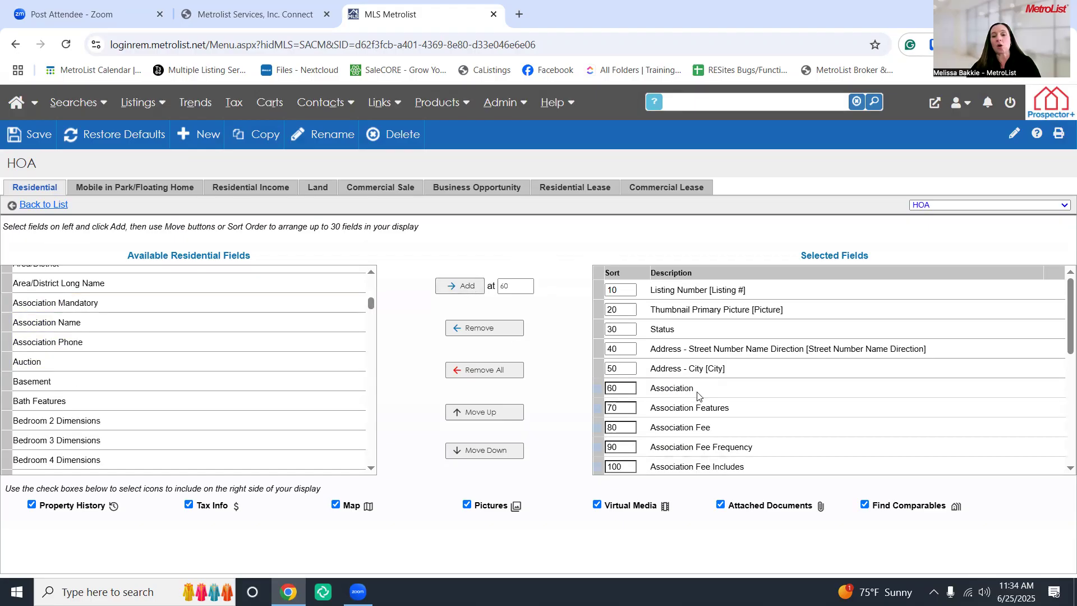
scroll(699, 394, "down", 1)
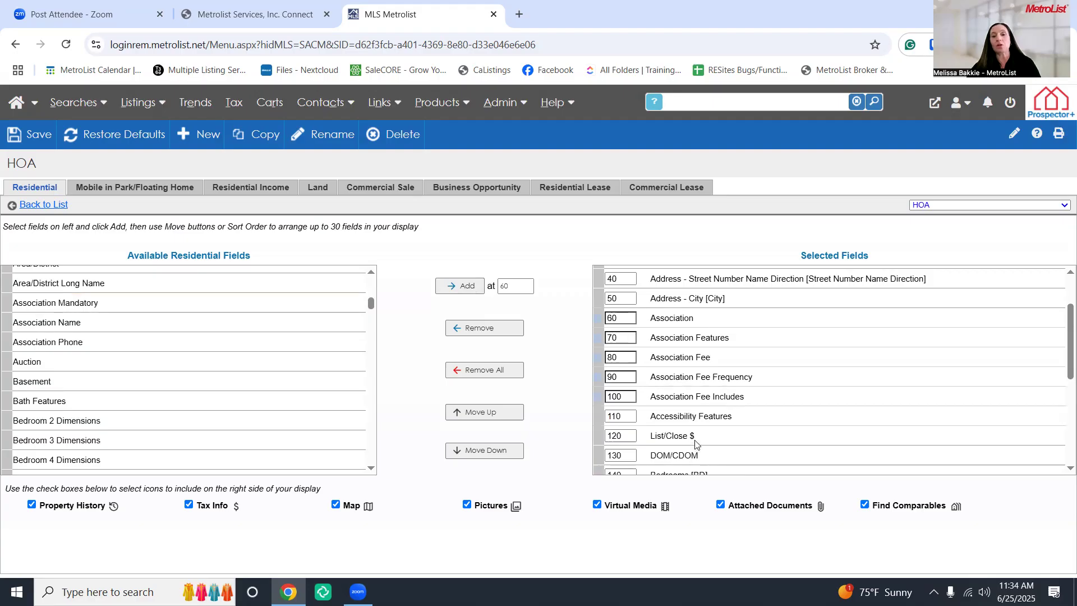
scroll(702, 436, "up", 1)
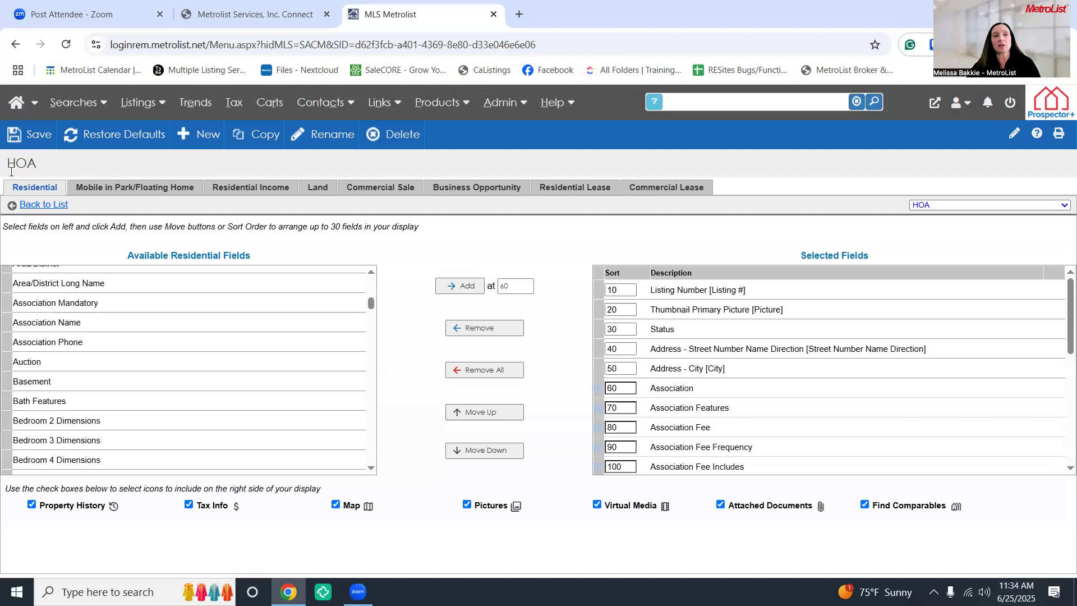
Save the HOA grid, confirm it appears in the grid list, and go back to the results list
left_click(20, 141)
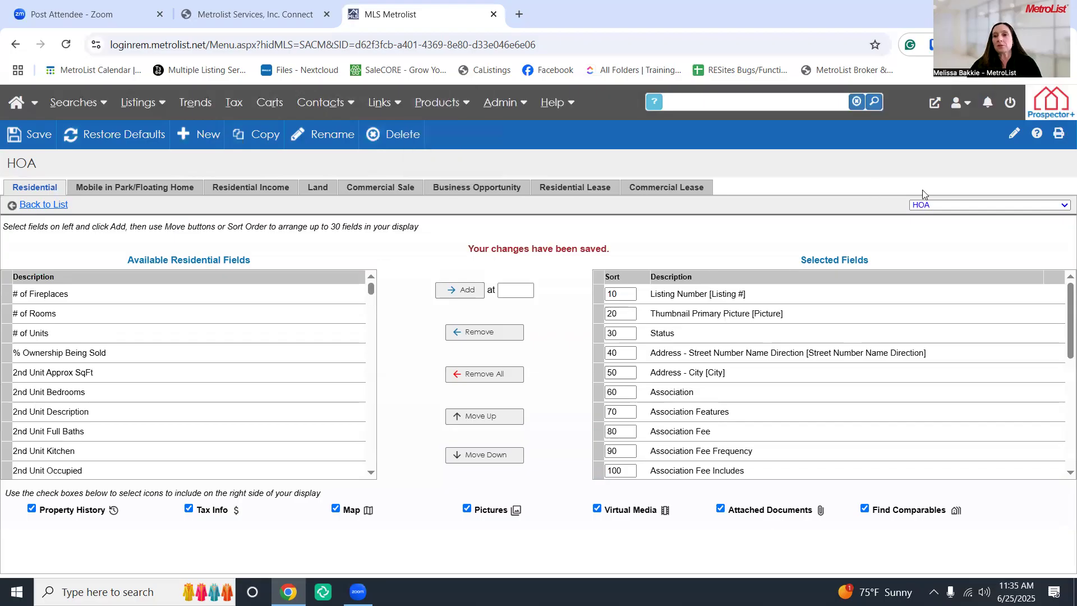
left_click(956, 207)
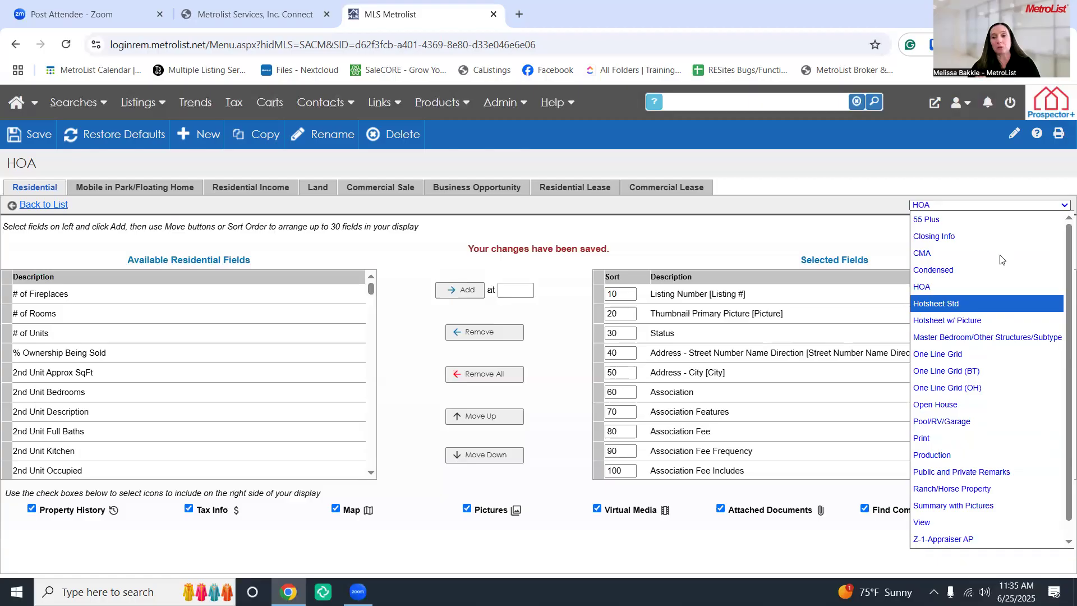
left_click(1047, 206)
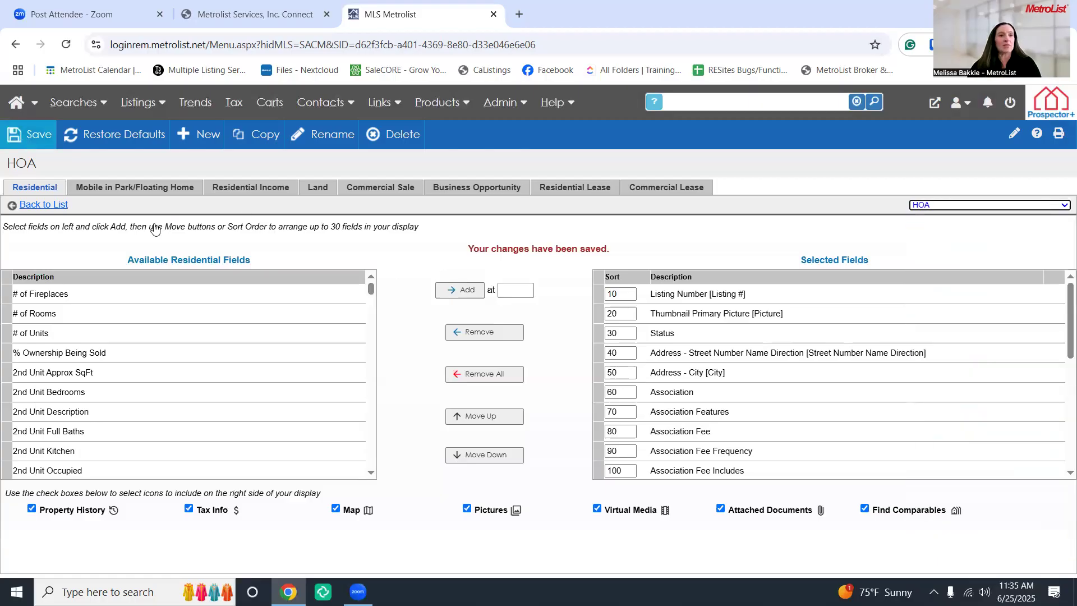
left_click(43, 204)
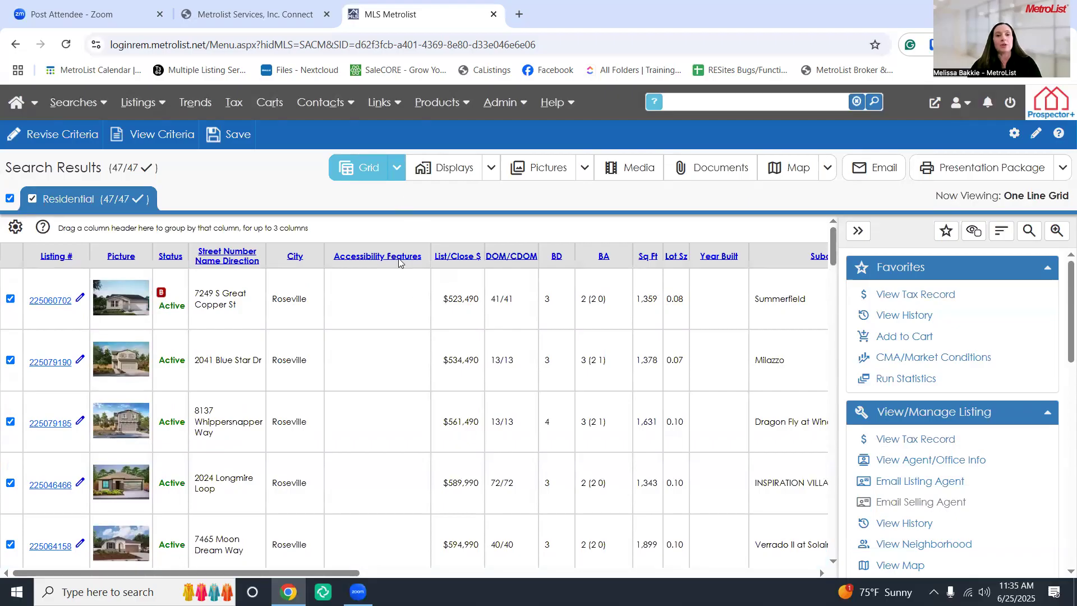
Show the 47 Residential results in the HOA grid and scroll across to the Association Fee columns
left_click(401, 169)
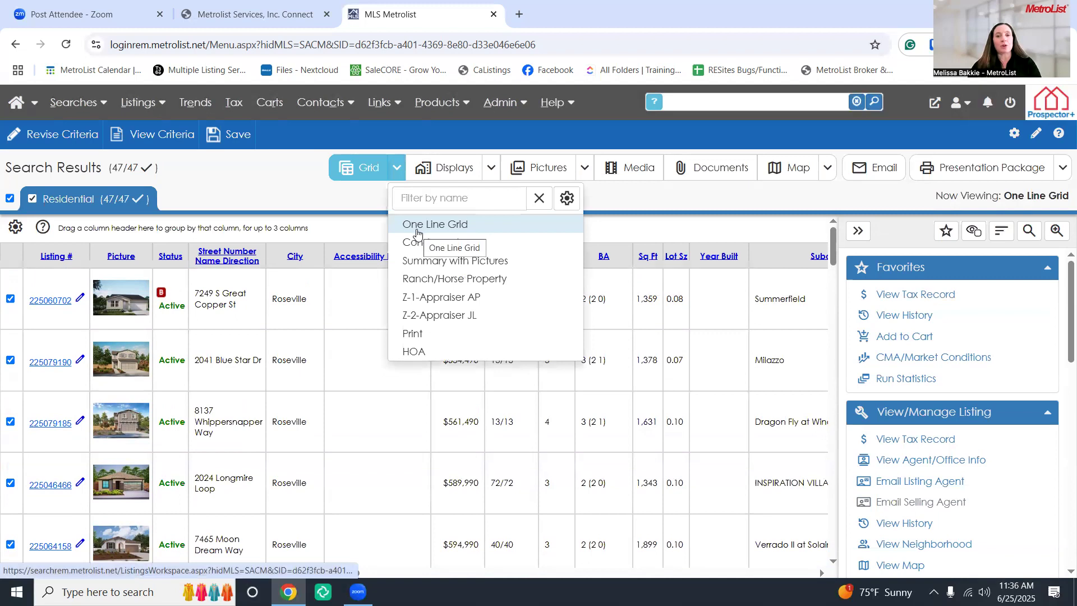
left_click(338, 225)
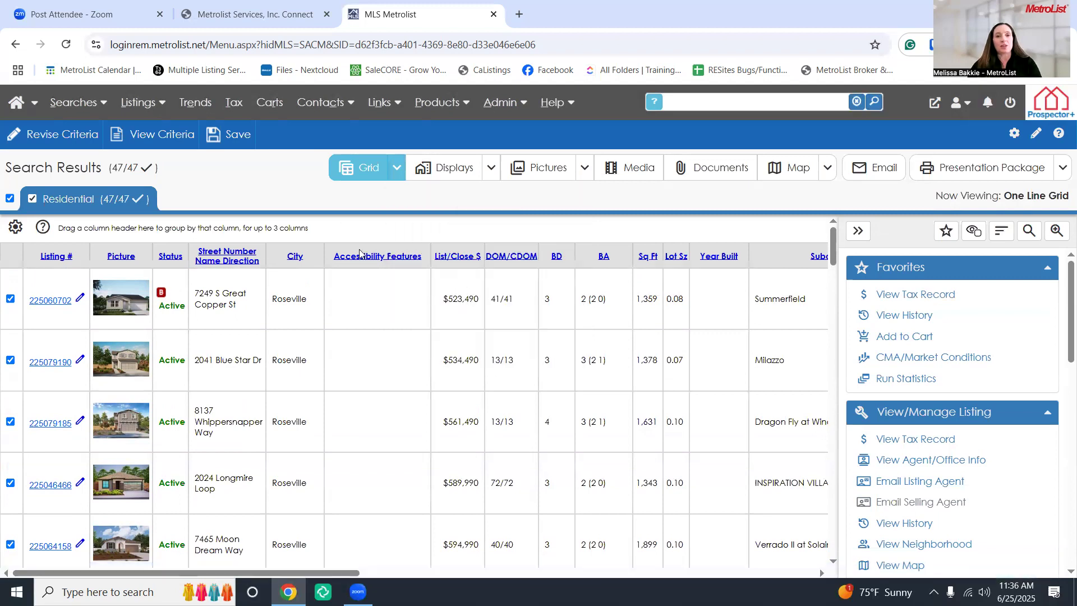
scroll(376, 280, "down", 3)
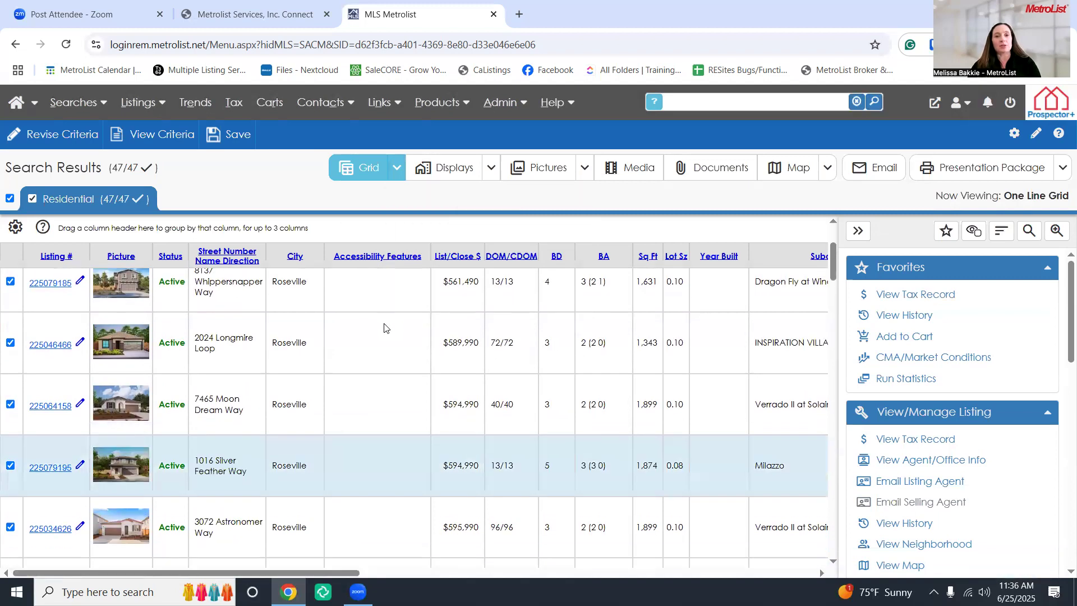
scroll(386, 289, "down", 1)
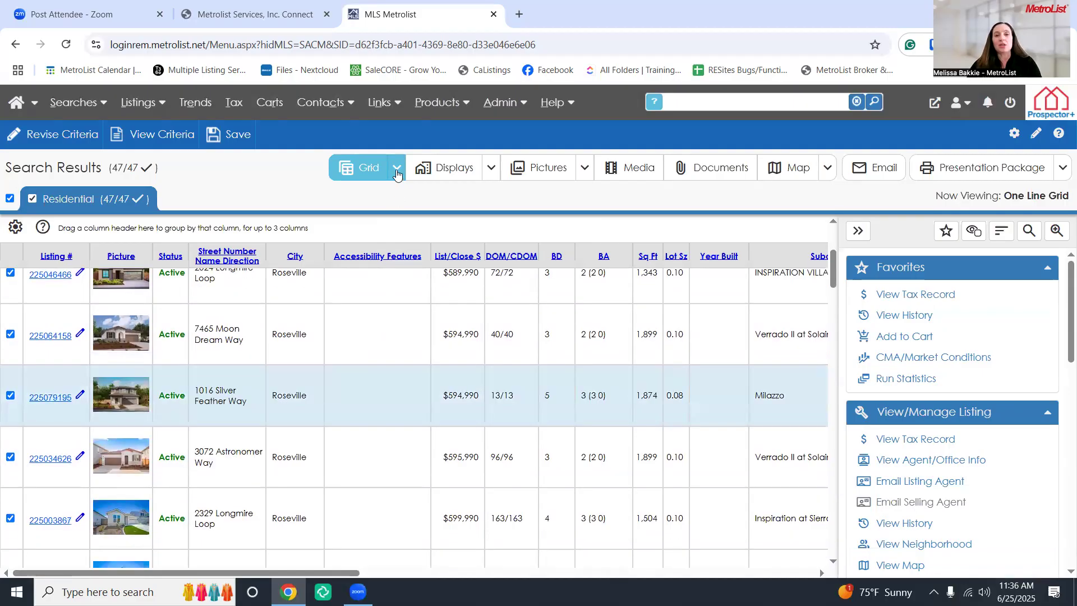
left_click(396, 170)
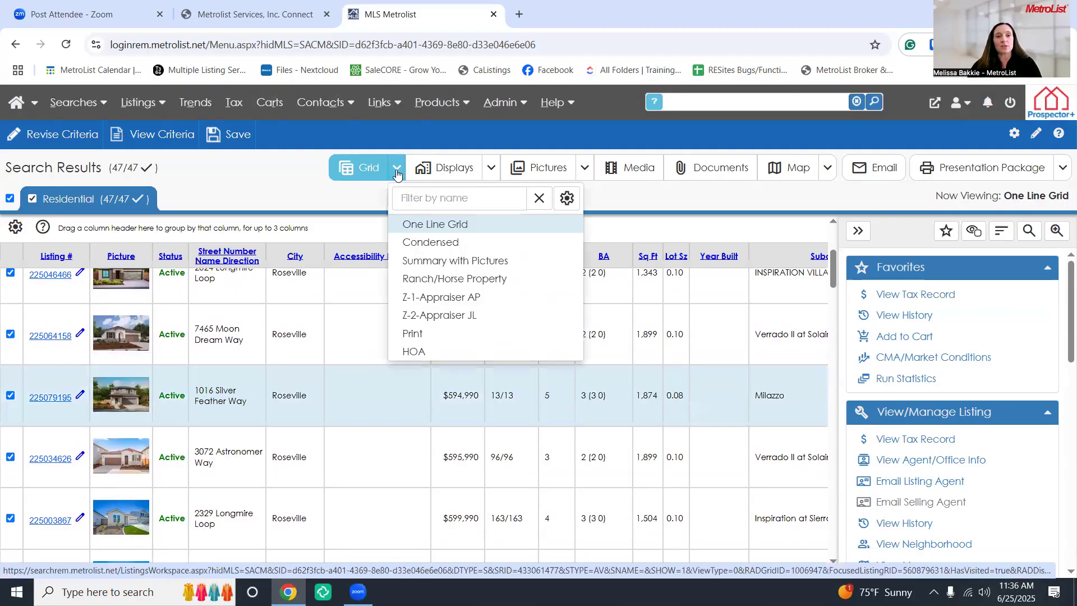
left_click(417, 351)
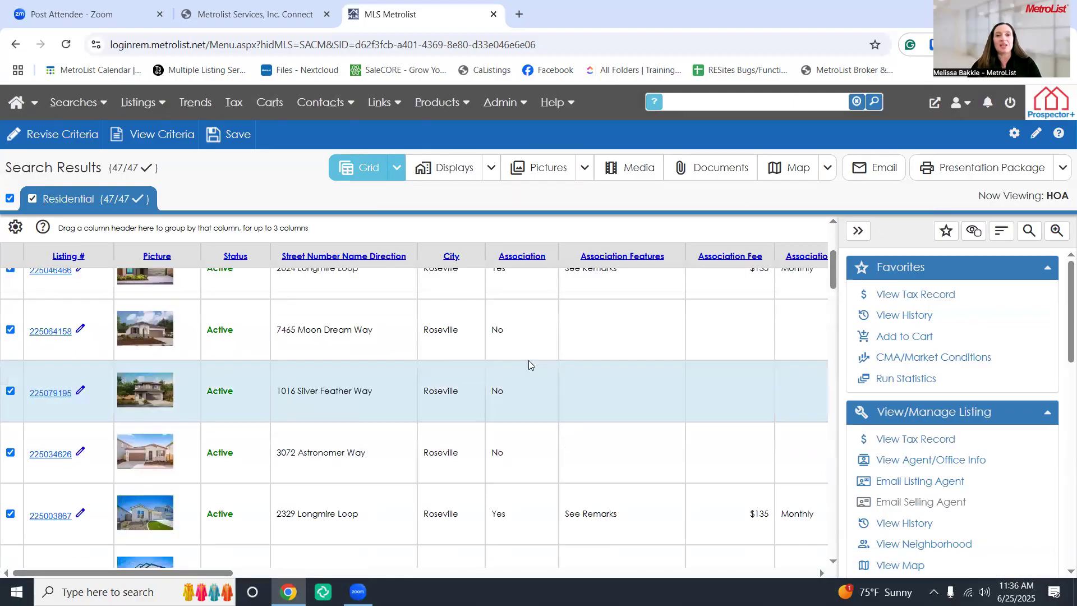
scroll(531, 365, "up", 2)
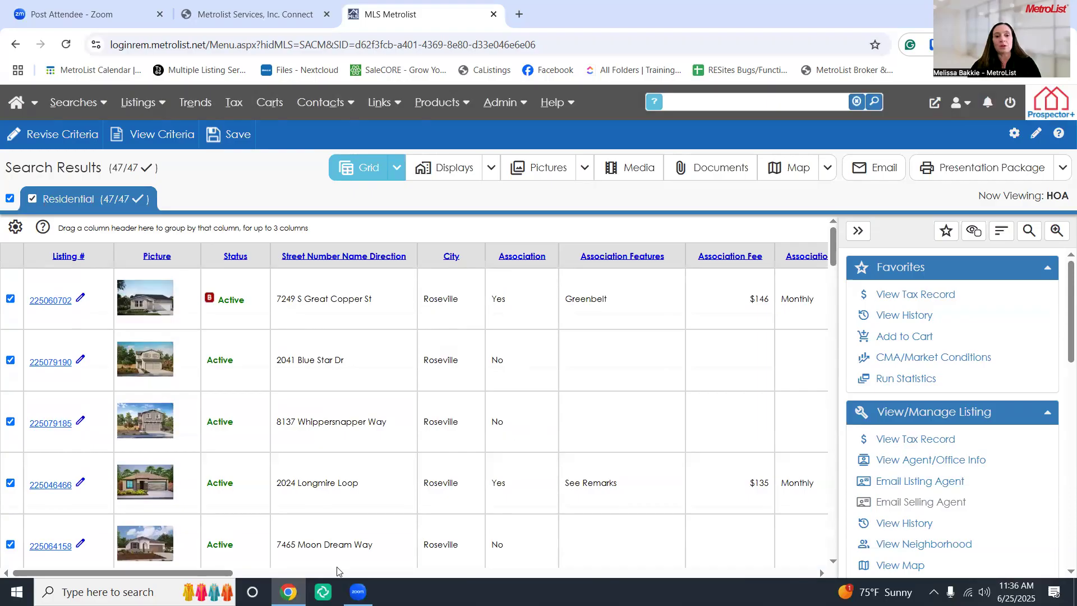
left_click_drag(215, 574, 325, 571)
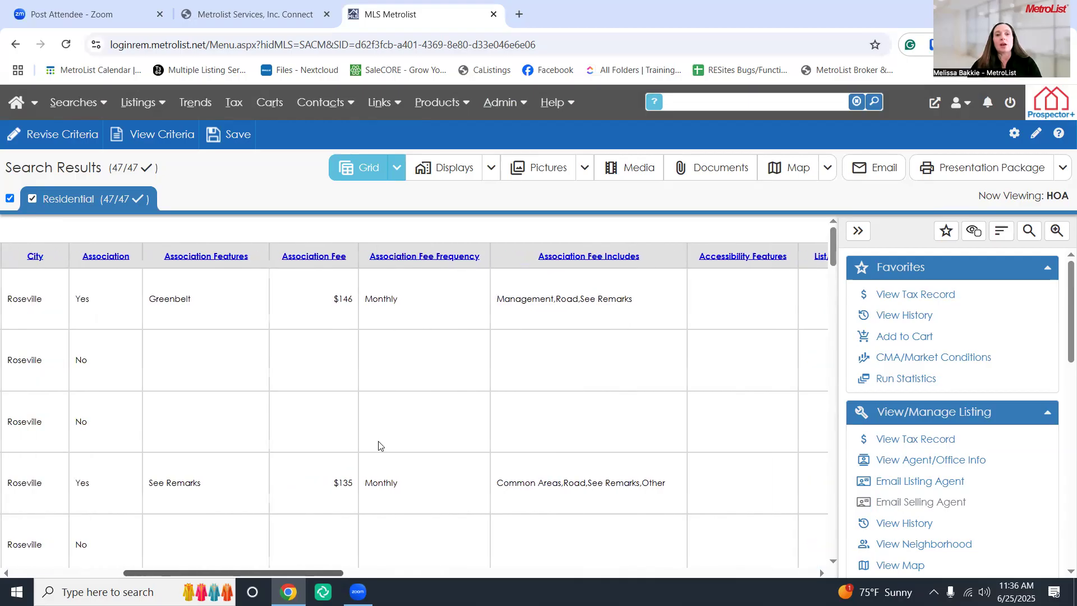
Sort the HOA grid by Association Fee, highest first, and collapse the right pane
left_click(323, 258)
left_click(323, 258)
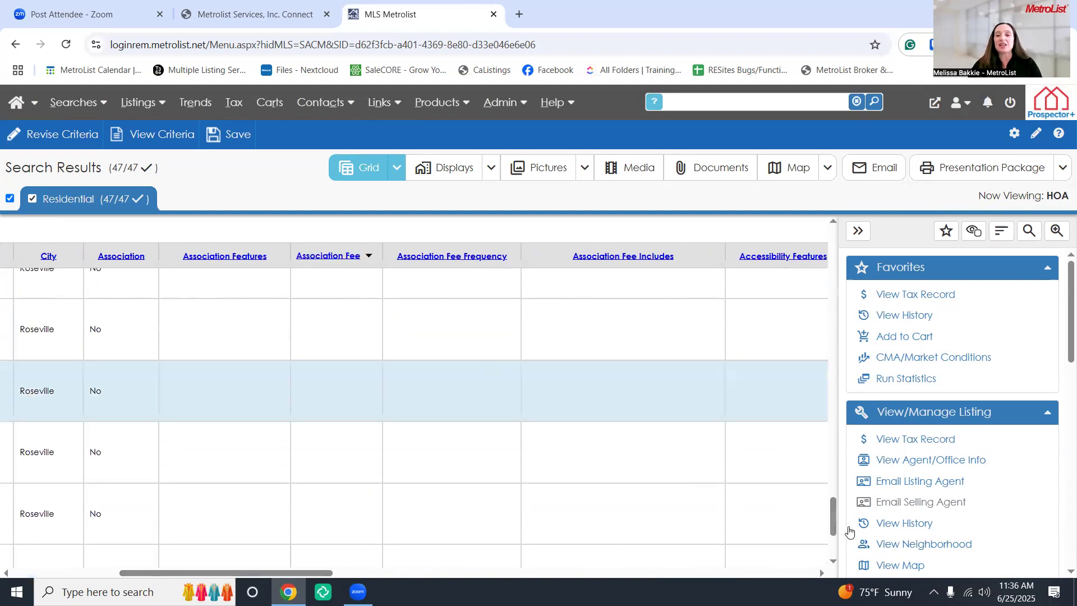
left_click_drag(833, 522, 833, 247)
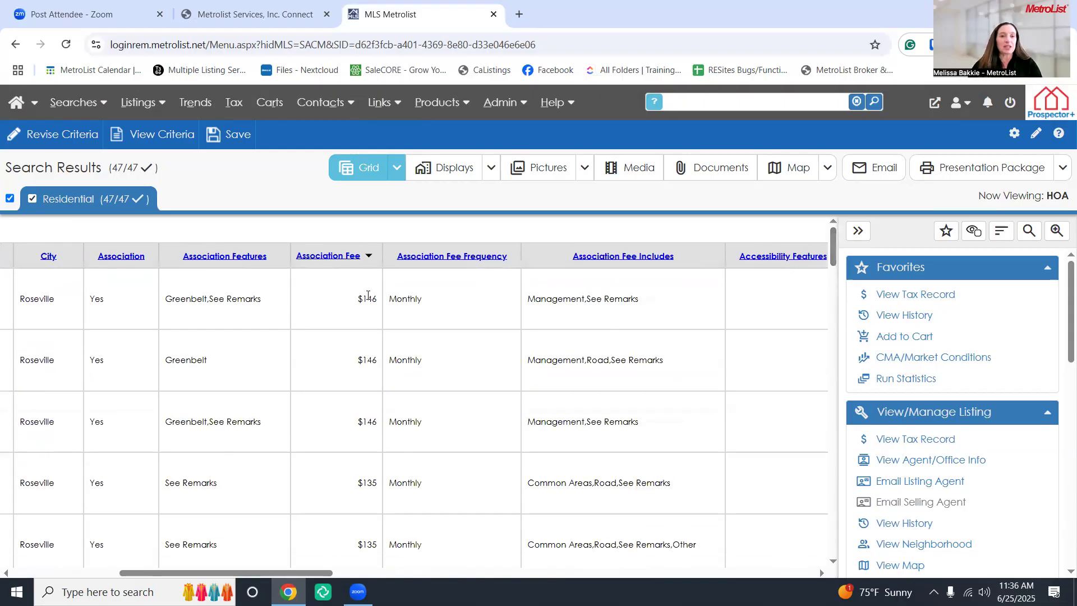
scroll(368, 314, "down", 3)
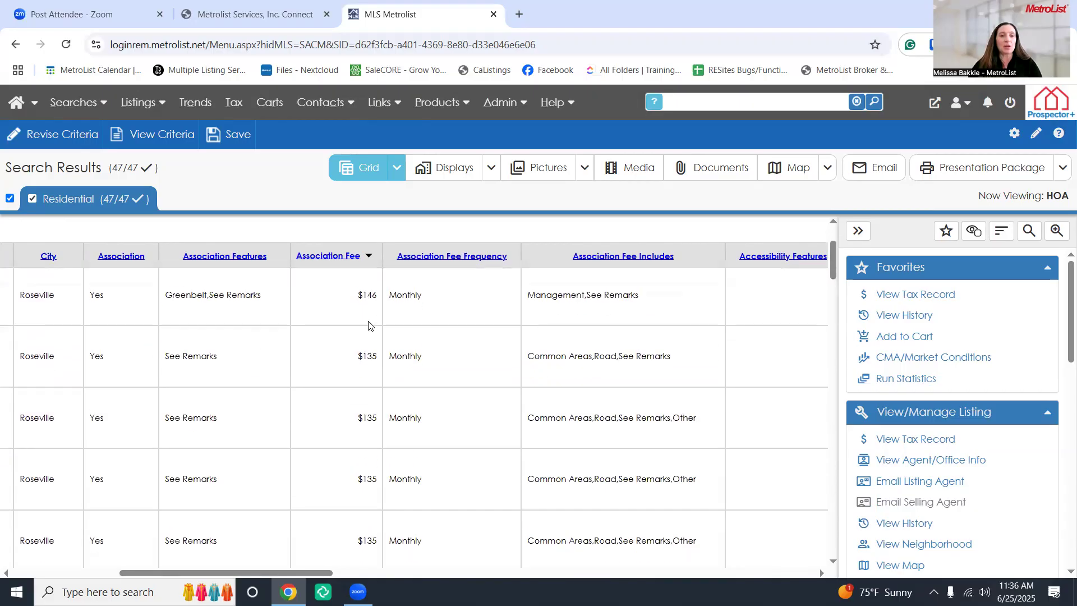
scroll(370, 328, "down", 5)
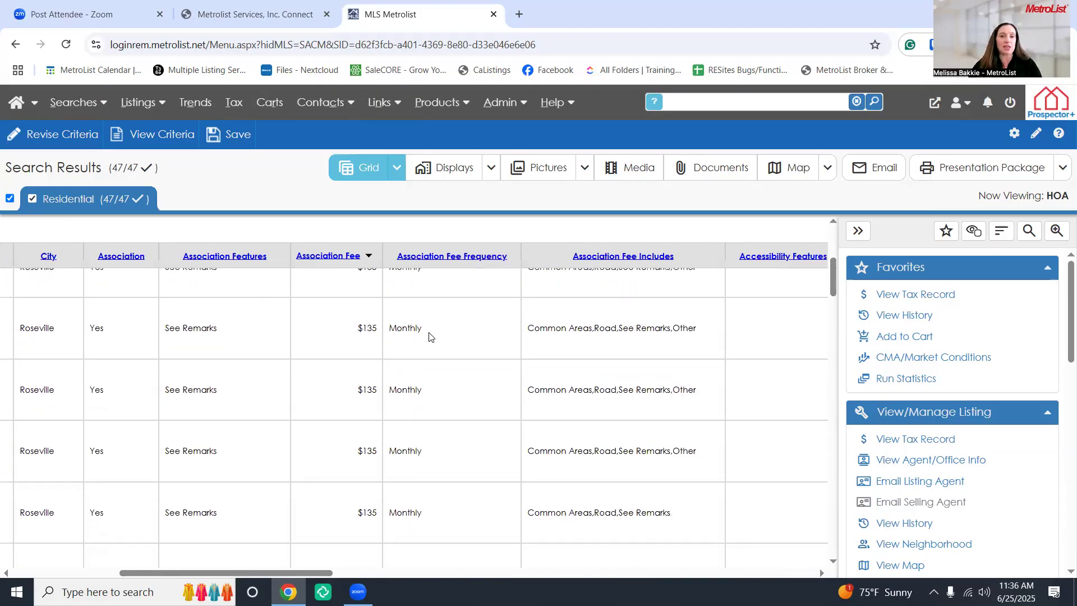
scroll(431, 340, "down", 4)
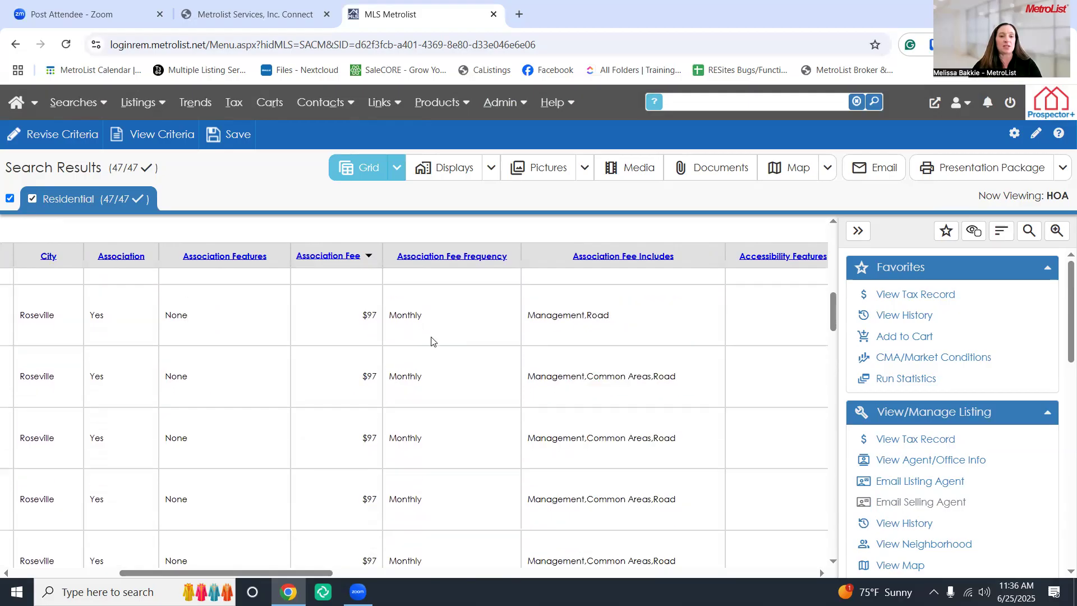
scroll(432, 342, "up", 5)
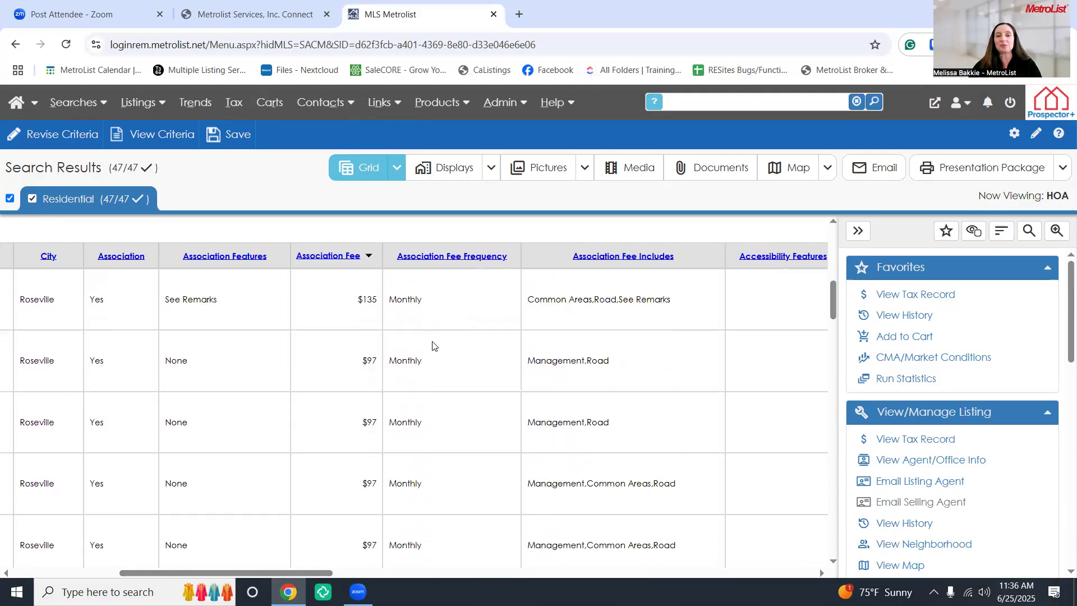
scroll(283, 573, "up", 3)
left_click_drag(283, 573, 178, 573)
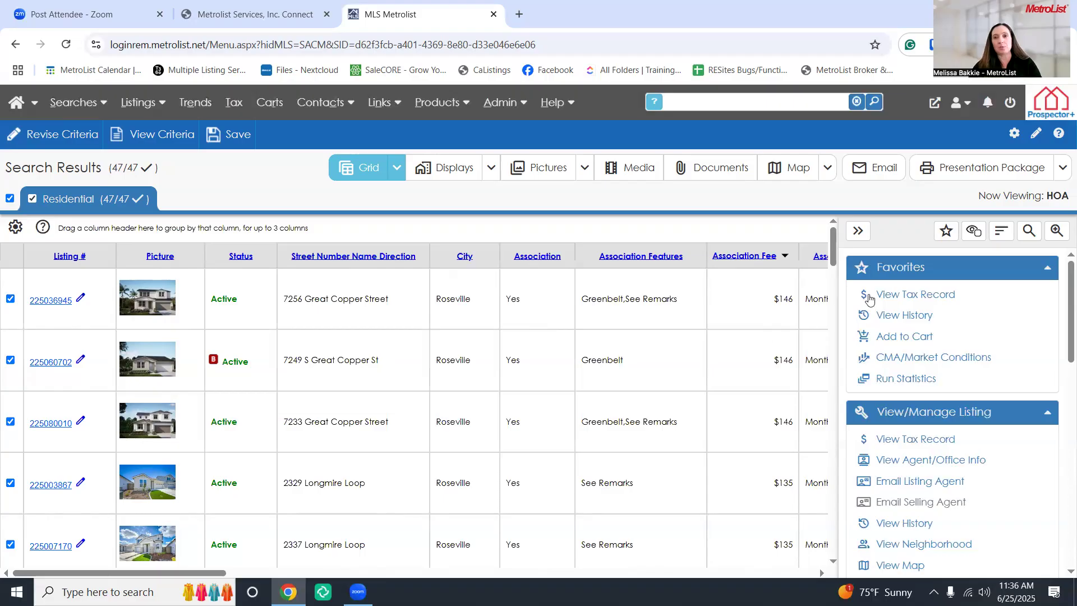
left_click(858, 231)
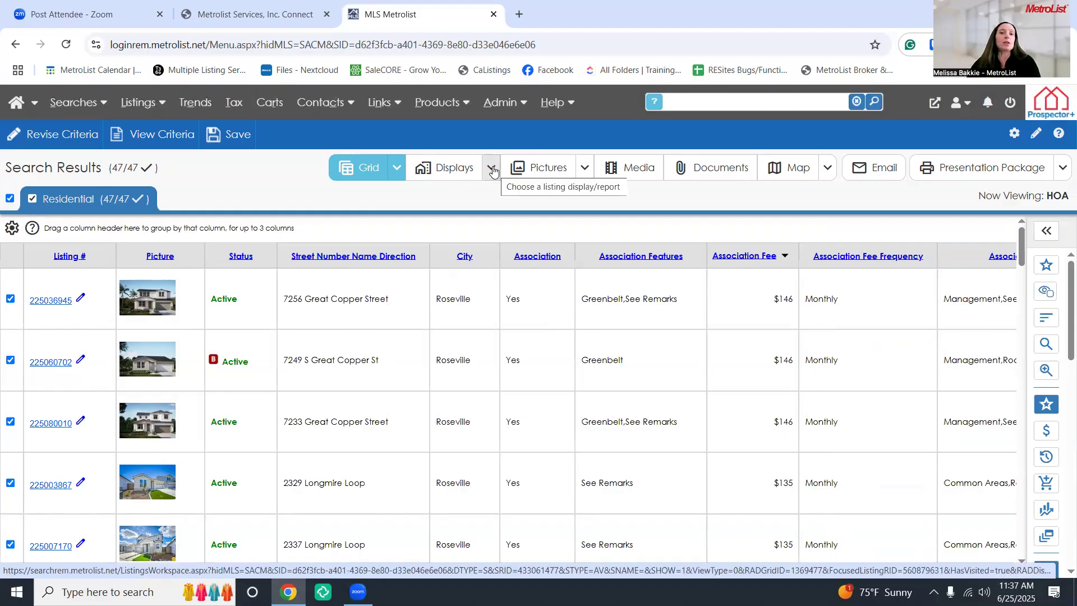
left_click(493, 170)
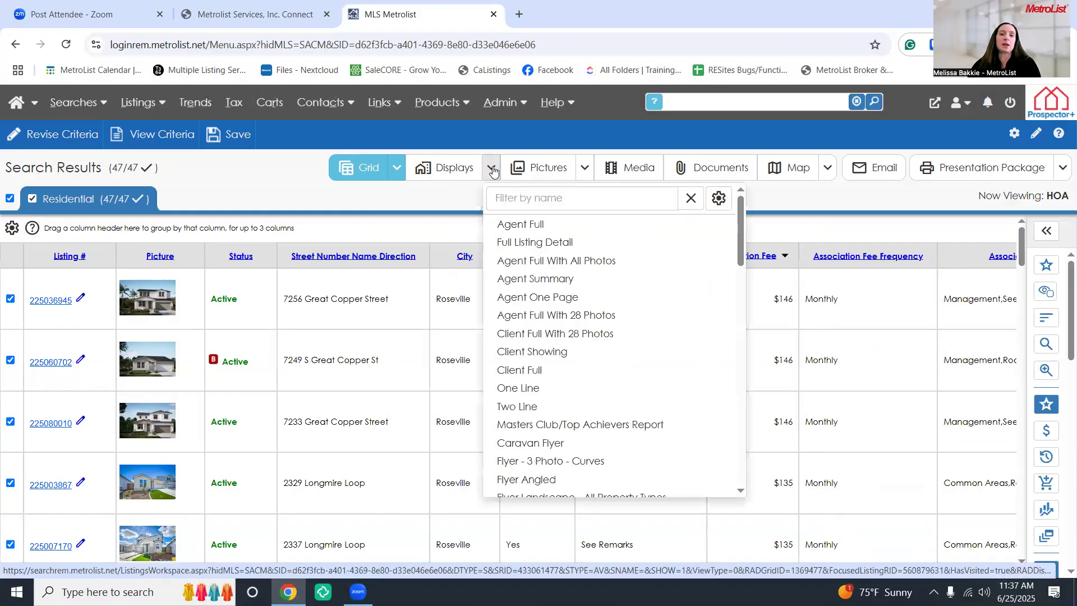
left_click(454, 170)
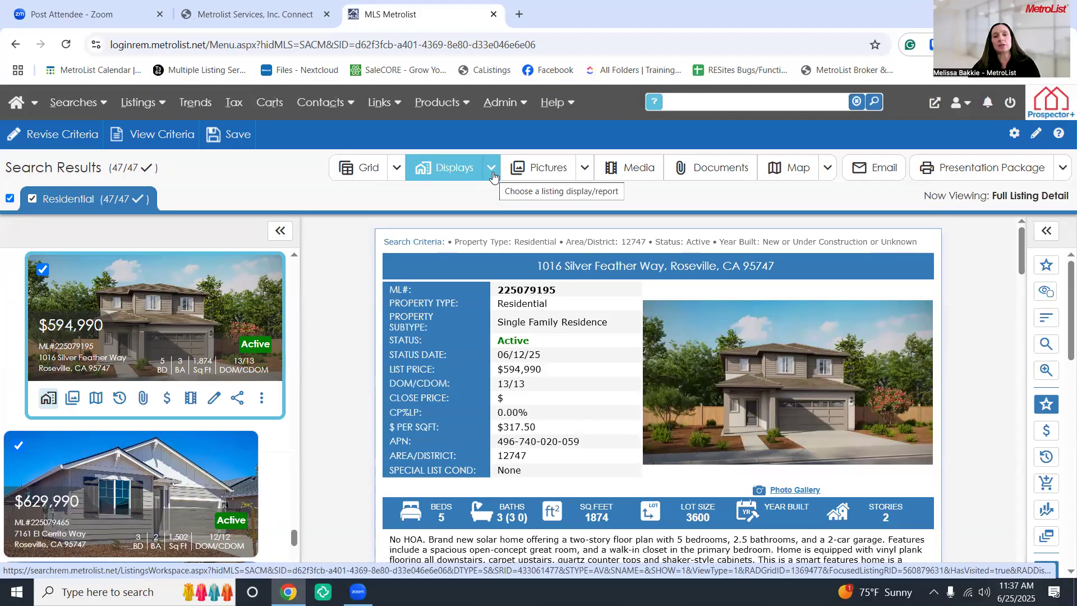
left_click(492, 168)
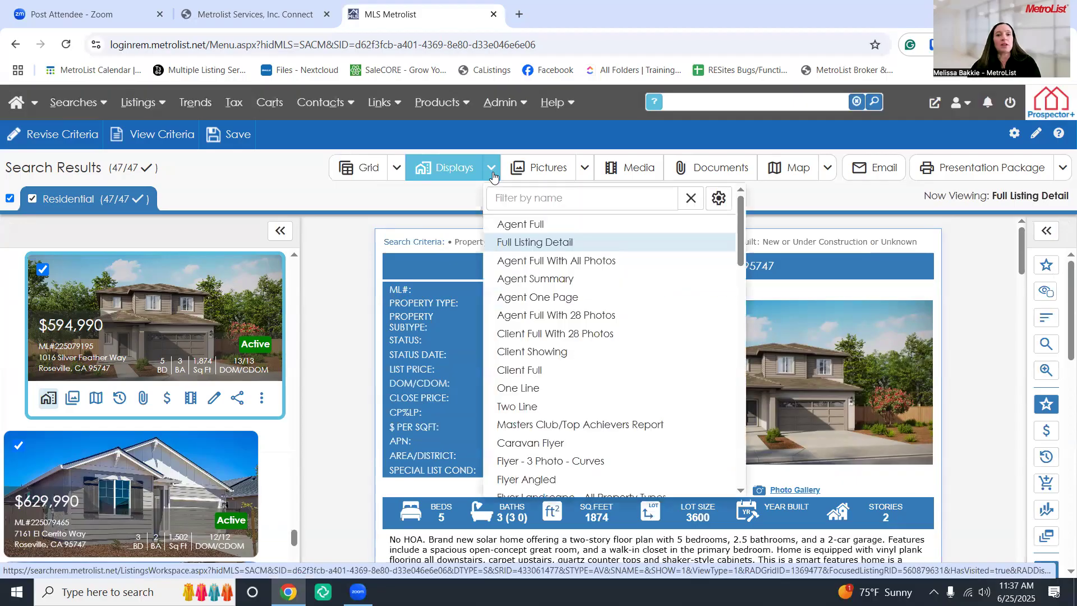
Keep Full Listing Detail as default display, reorder the Agent Full report, and save the display settings
left_click(719, 200)
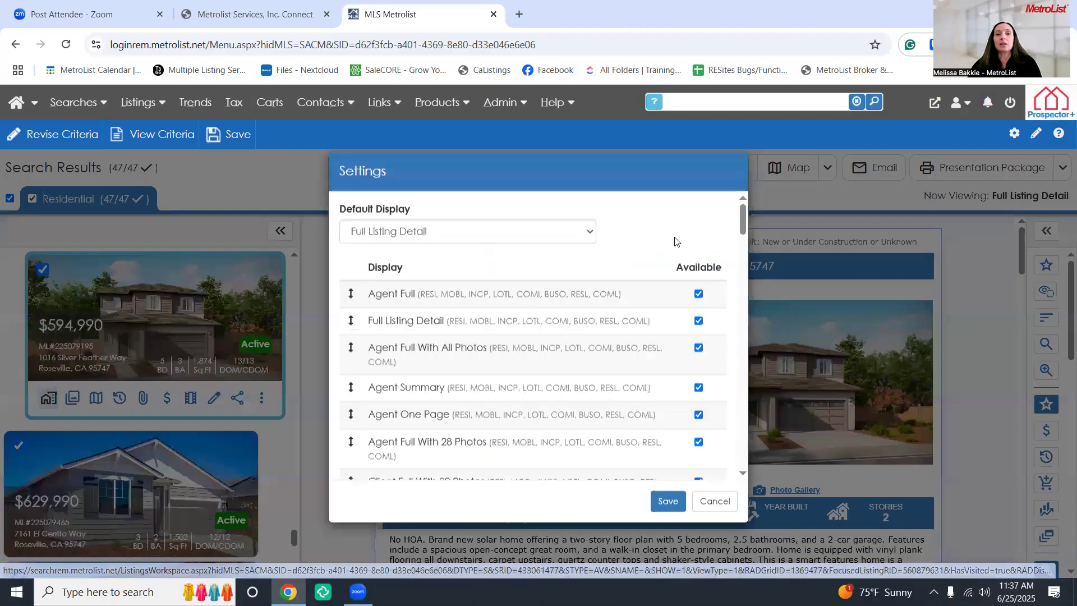
left_click(555, 259)
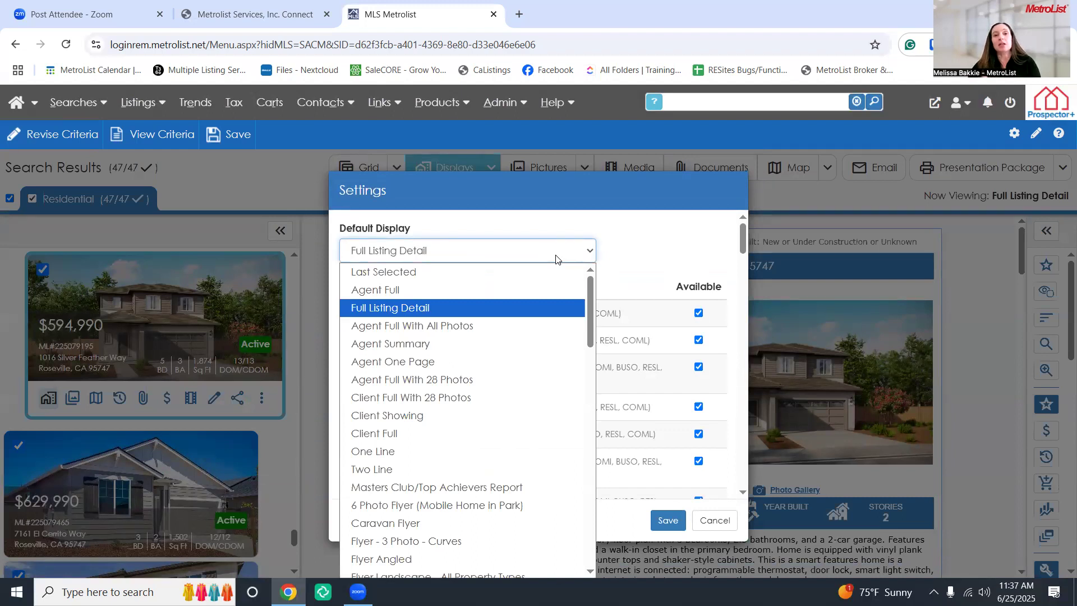
left_click(465, 309)
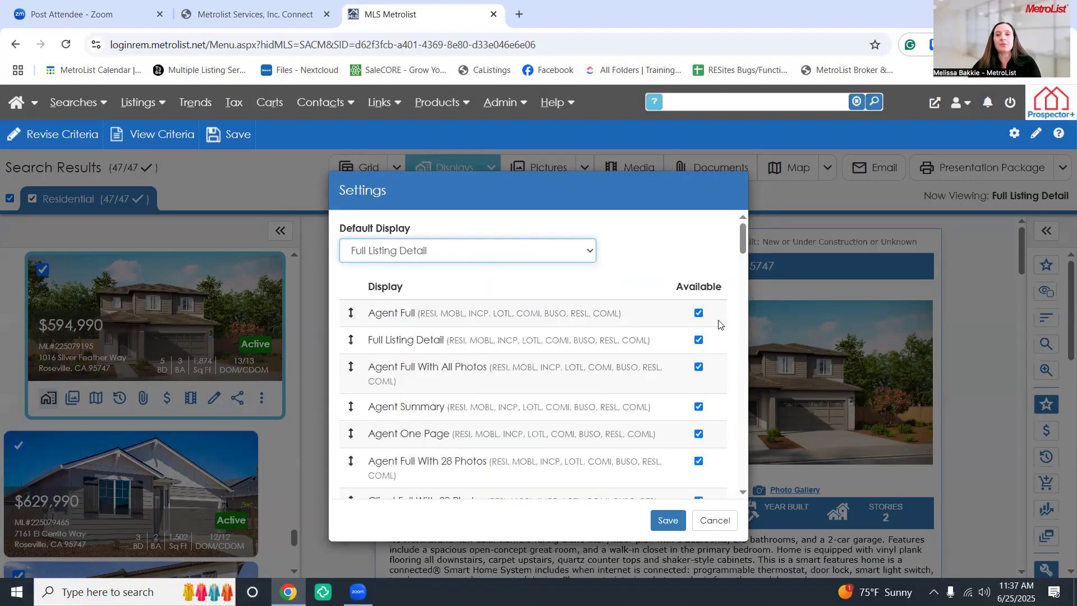
mouse_move(350, 312)
left_mouse_down()
mouse_move(357, 390)
mouse_move(362, 325)
left_mouse_up()
left_click(667, 520)
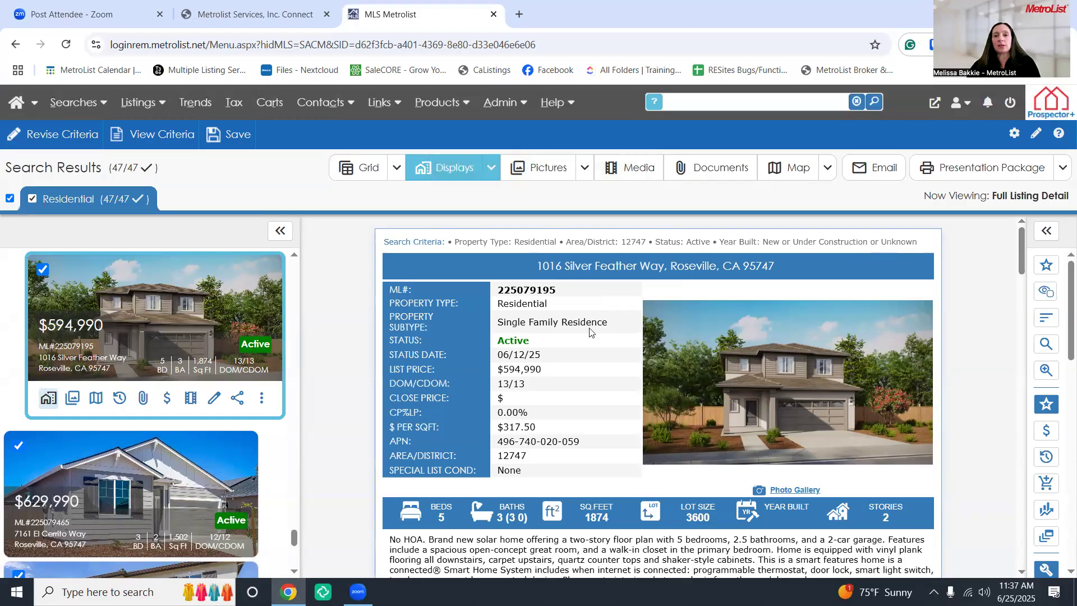
Expand the side tools panel, shrink the results list to thumbnails, and open the find-text box
scroll(596, 345, "down", 5)
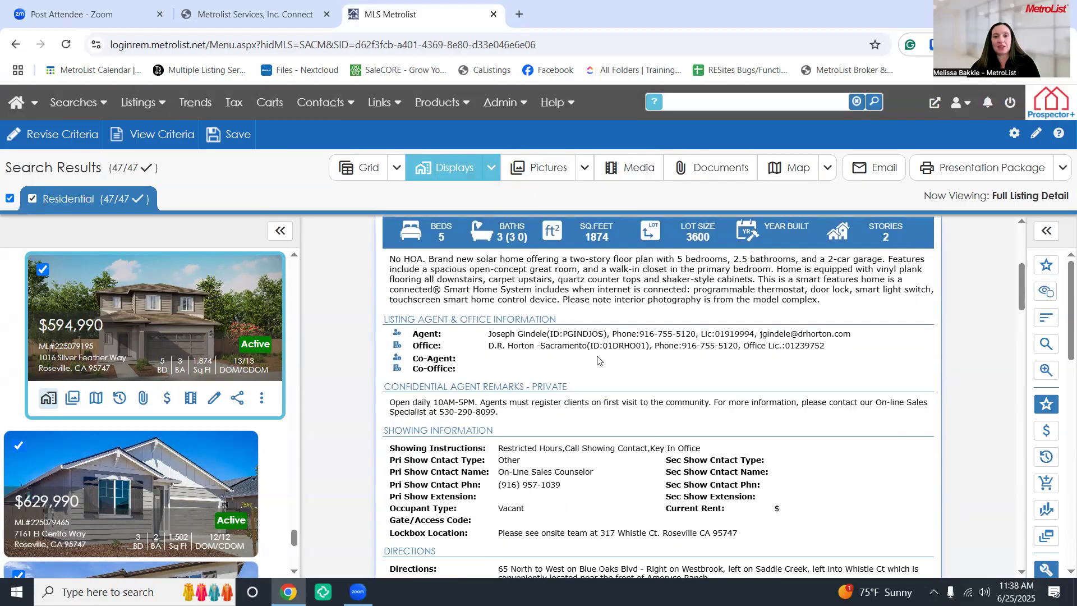
scroll(597, 360, "up", 5)
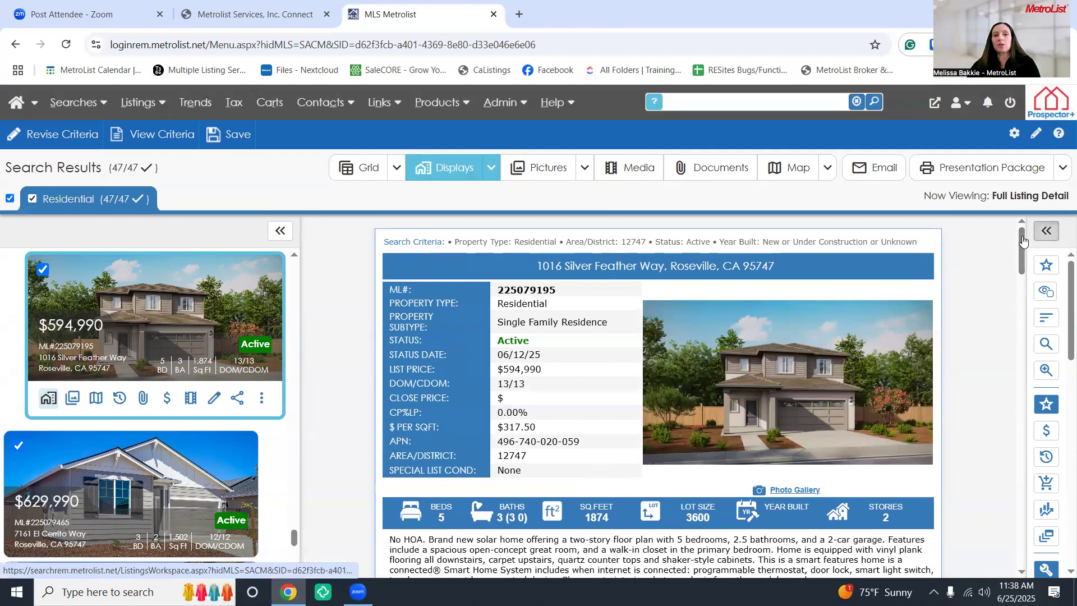
left_click(1046, 230)
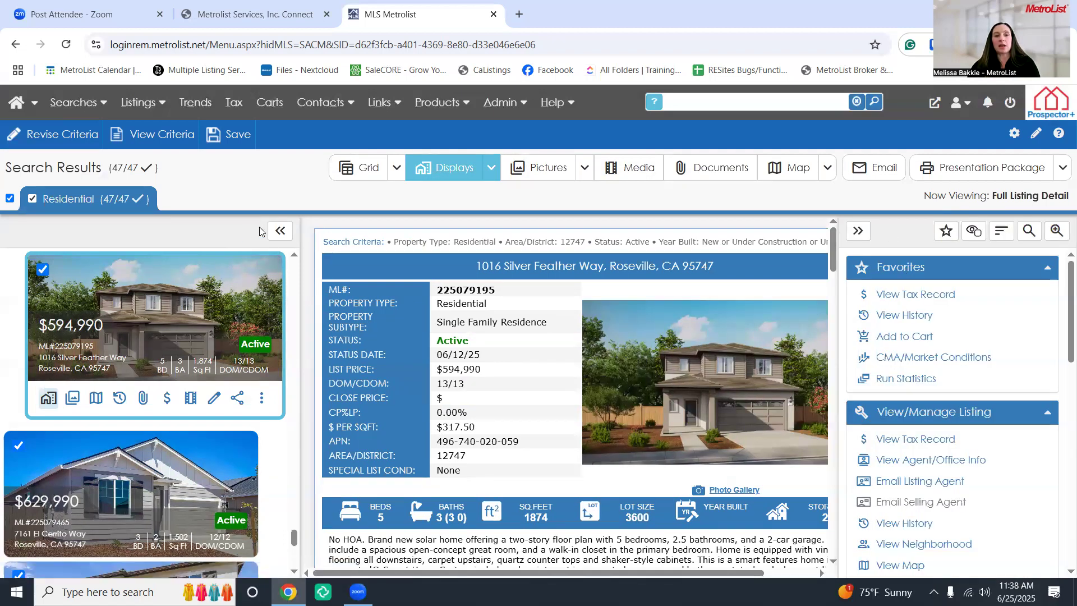
left_click(280, 230)
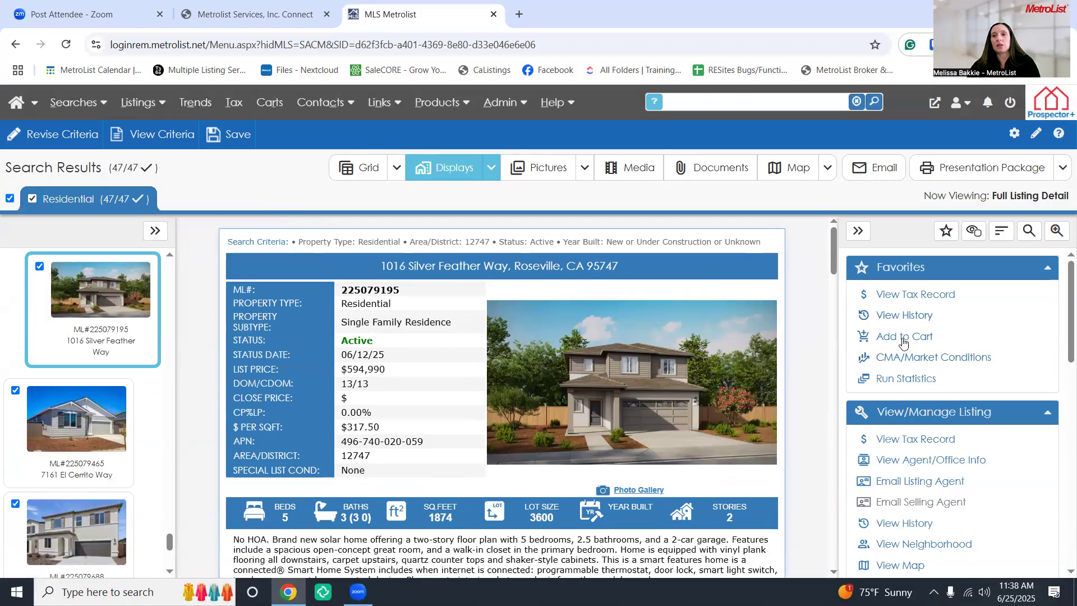
left_click(1028, 232)
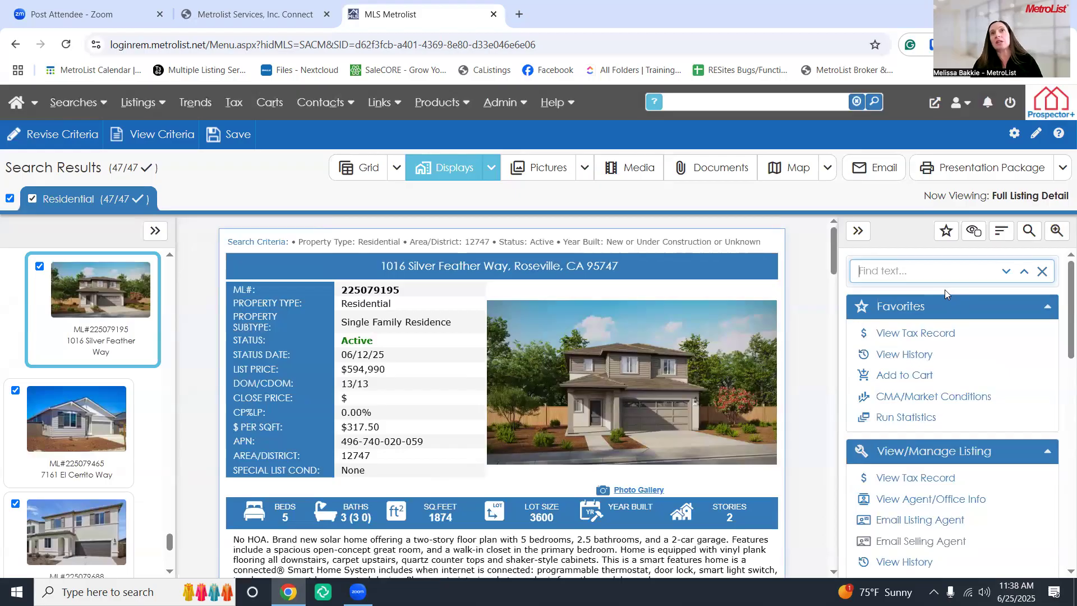
Find 'gate' in the listing to reach the Gate/Access Code field, then close the find bar
type("gate")
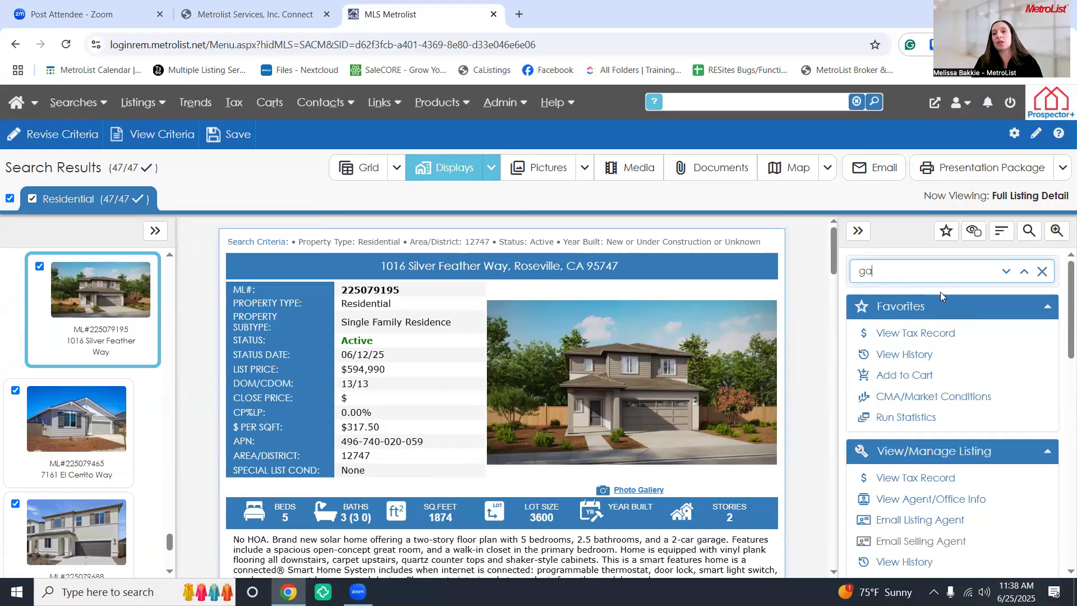
left_click(1006, 272)
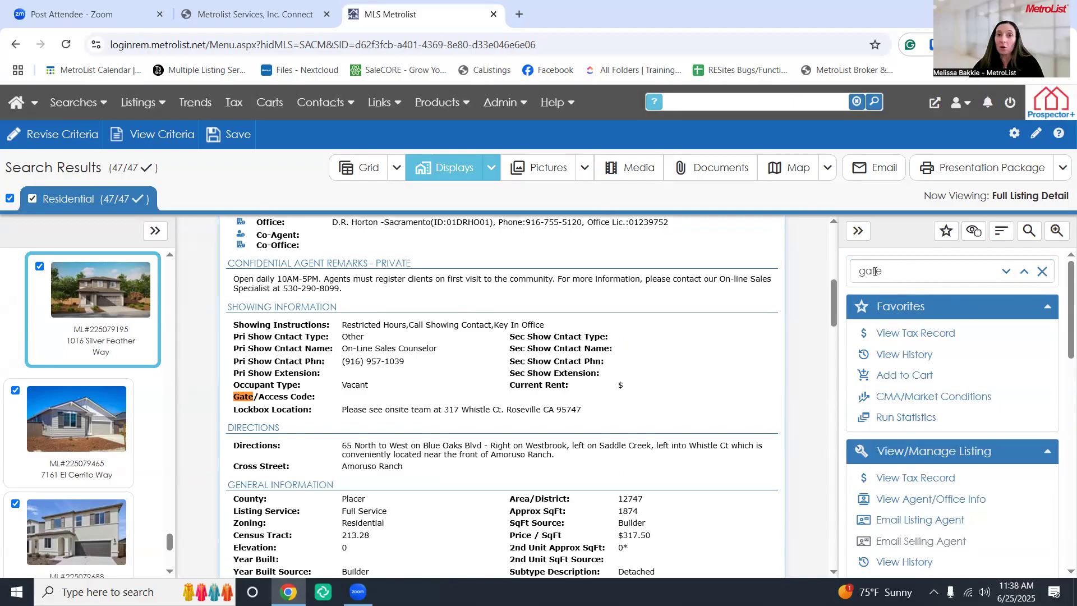
left_click(1042, 273)
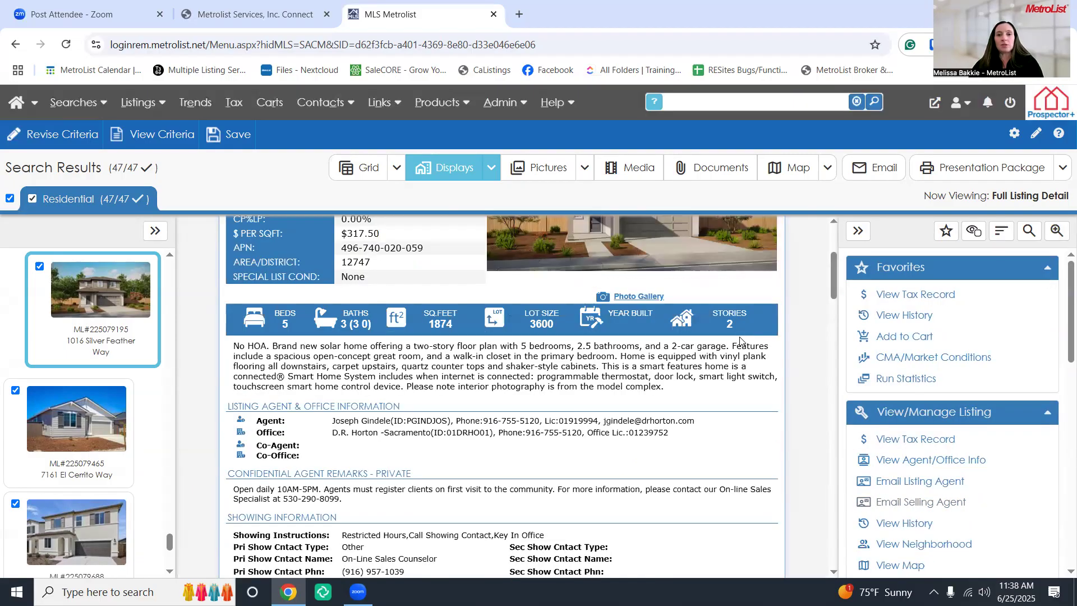
Zoom the listing detail up to 110% and then 115%
left_click(1056, 231)
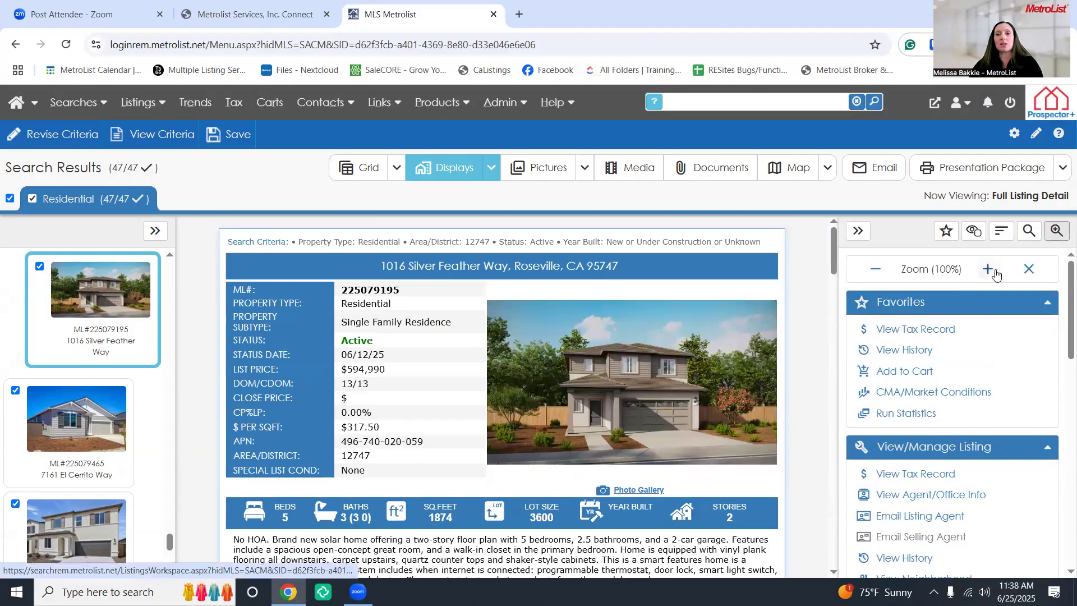
left_click(987, 270)
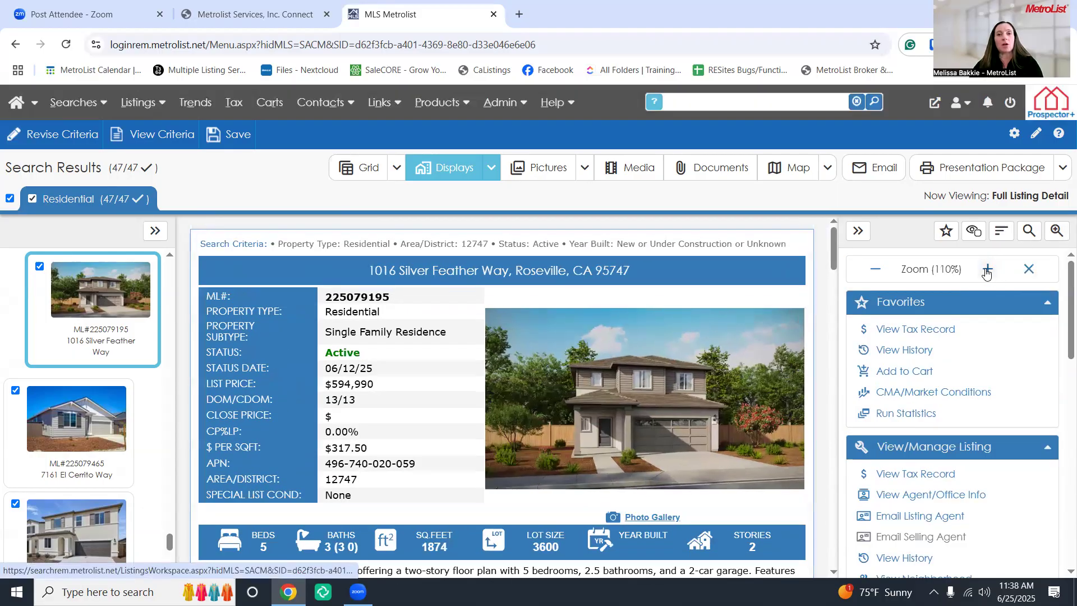
left_click(987, 270)
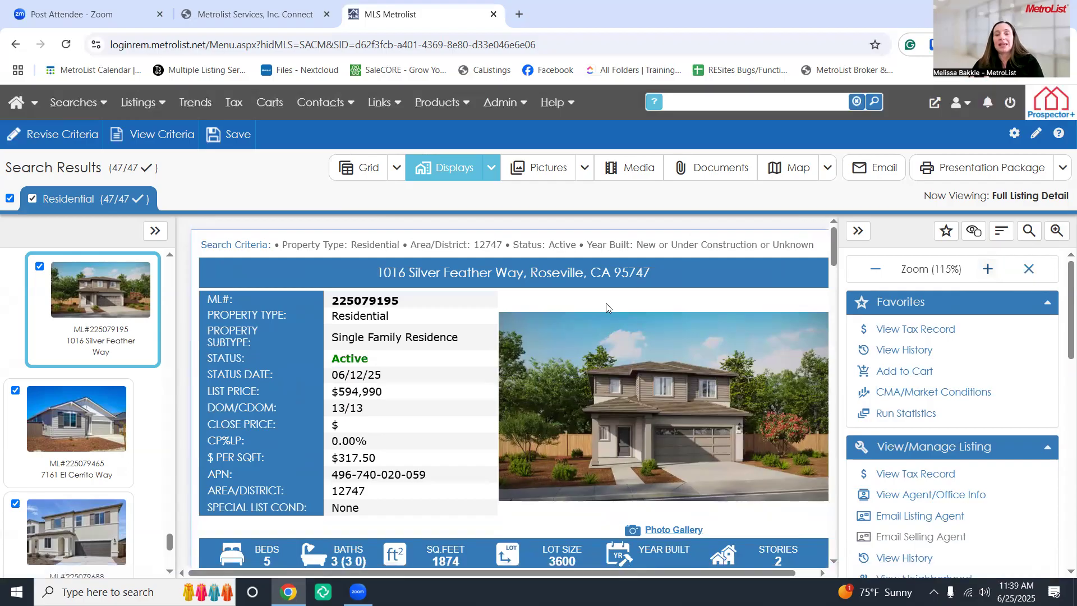
Reset the detail to 100% zoom, collapse the side actions panel and widen results into large cards
left_click(856, 232)
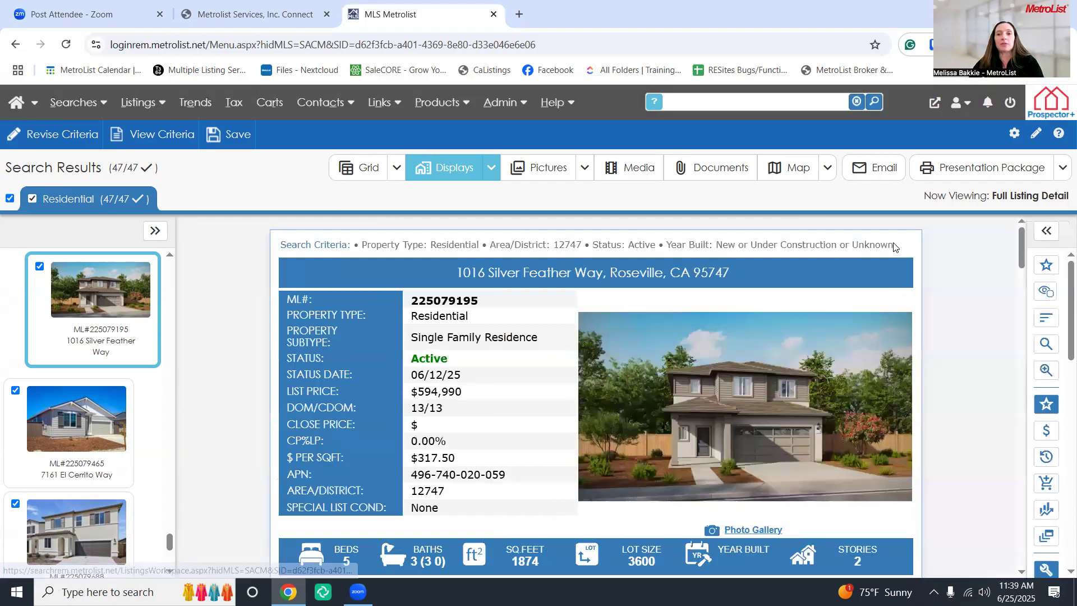
left_click(1044, 234)
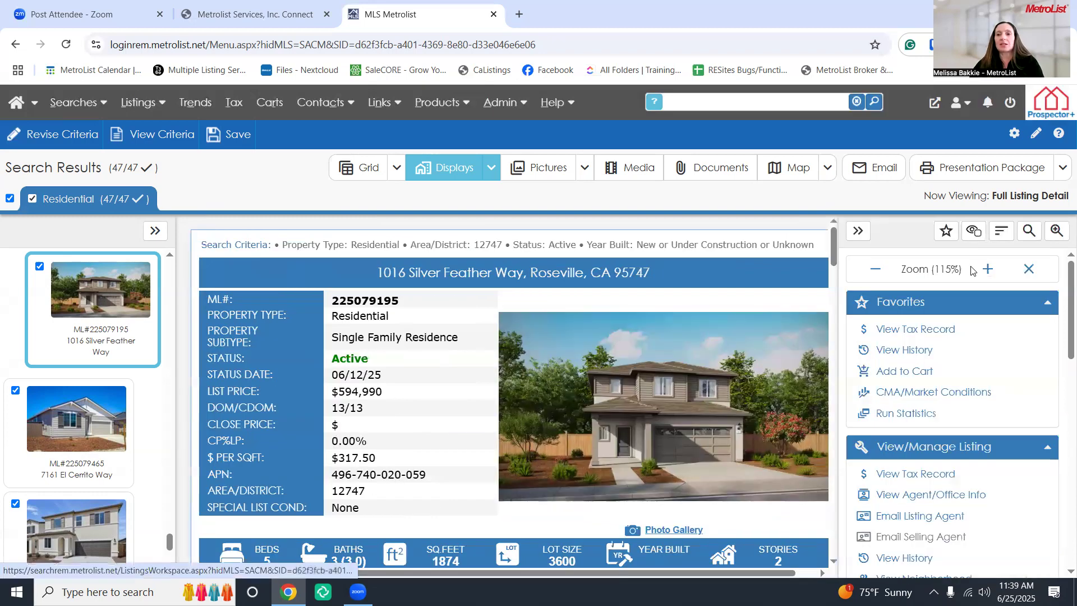
left_click(877, 270)
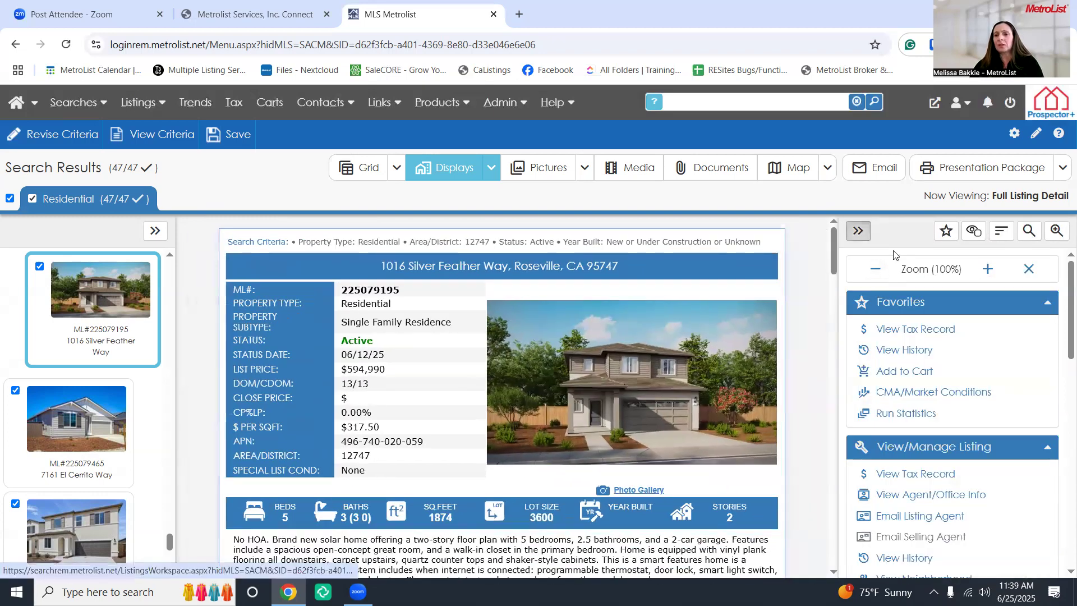
left_click(858, 231)
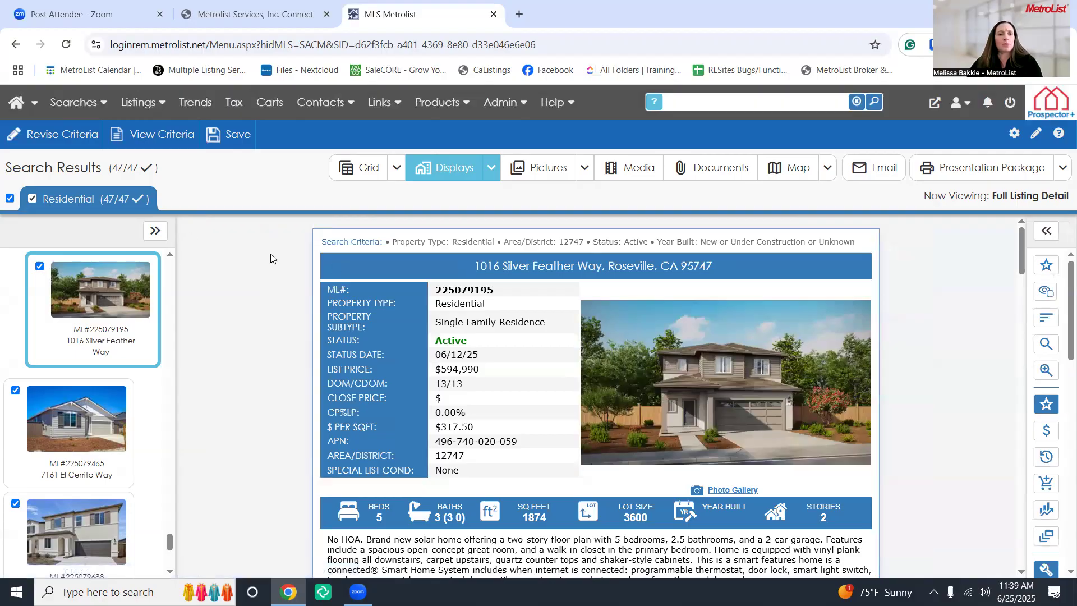
left_click(155, 230)
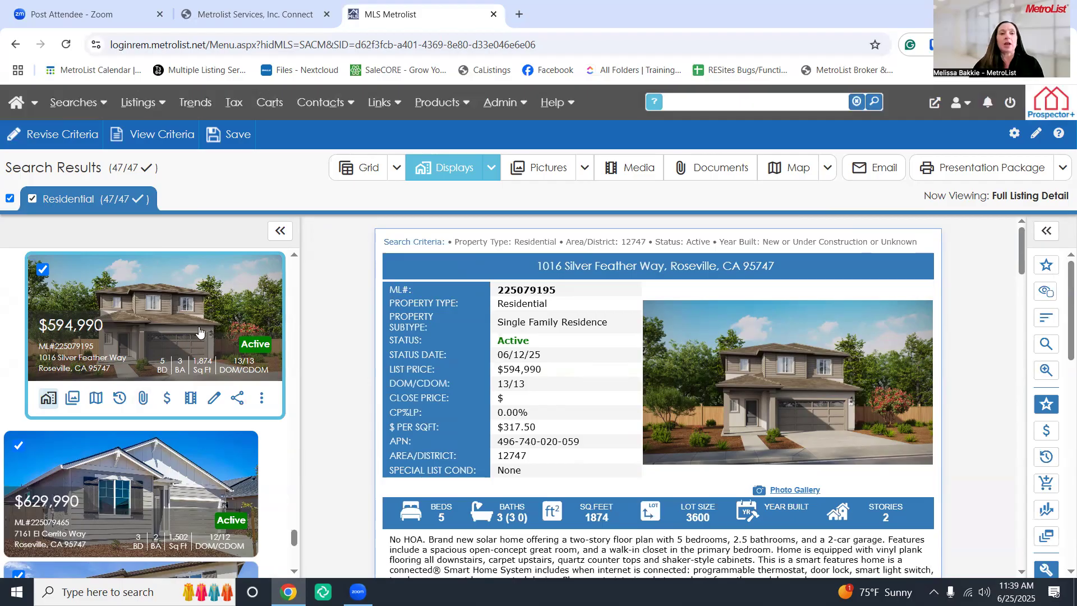
scroll(190, 342, "down", 2)
left_click(190, 343)
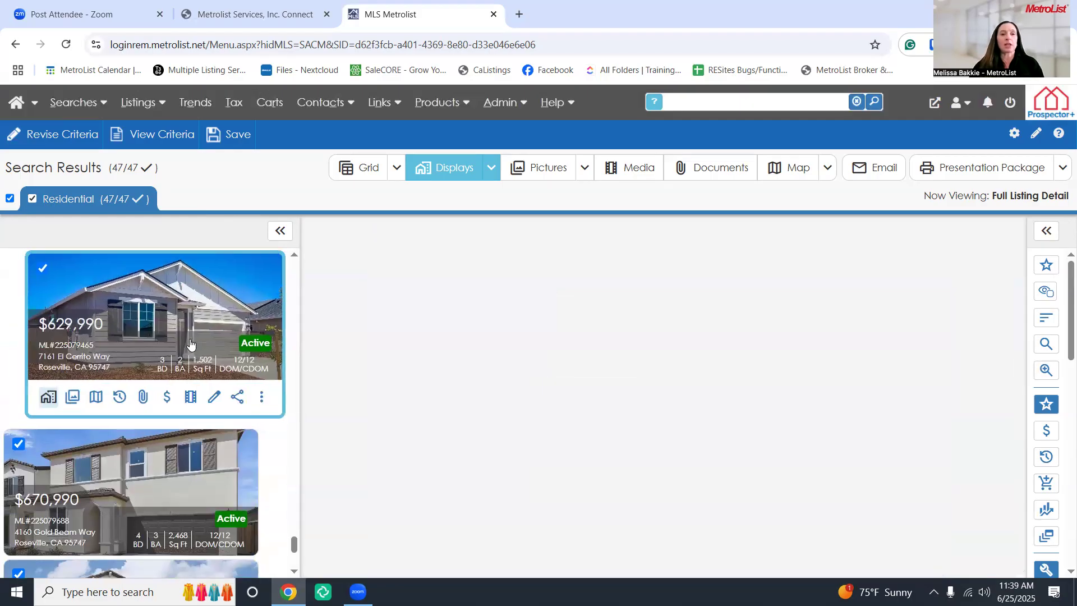
scroll(190, 344, "down", 2)
left_click(190, 343)
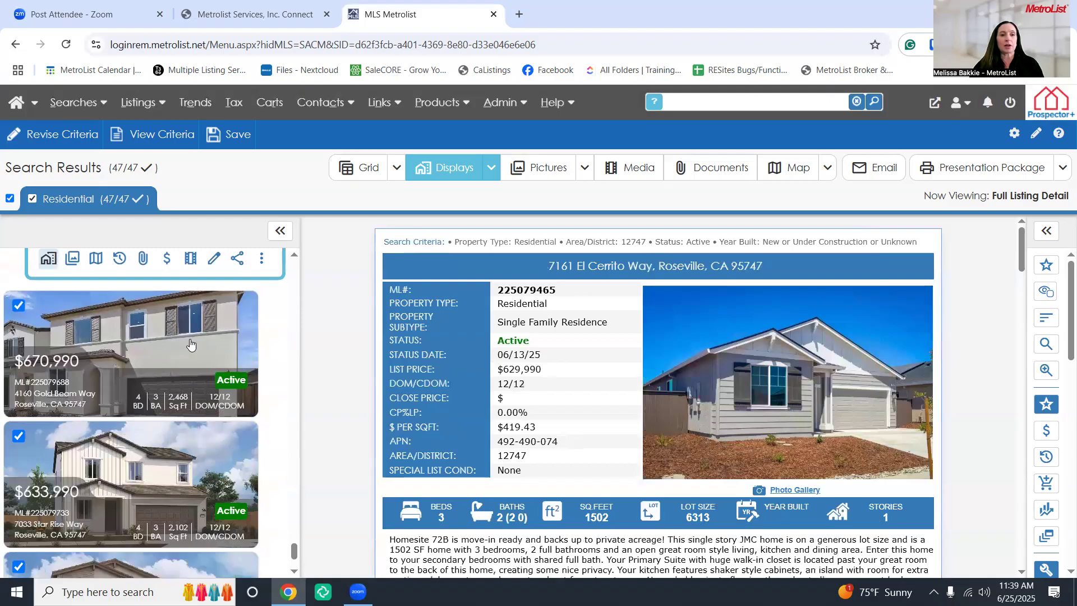
scroll(190, 342, "up", 5)
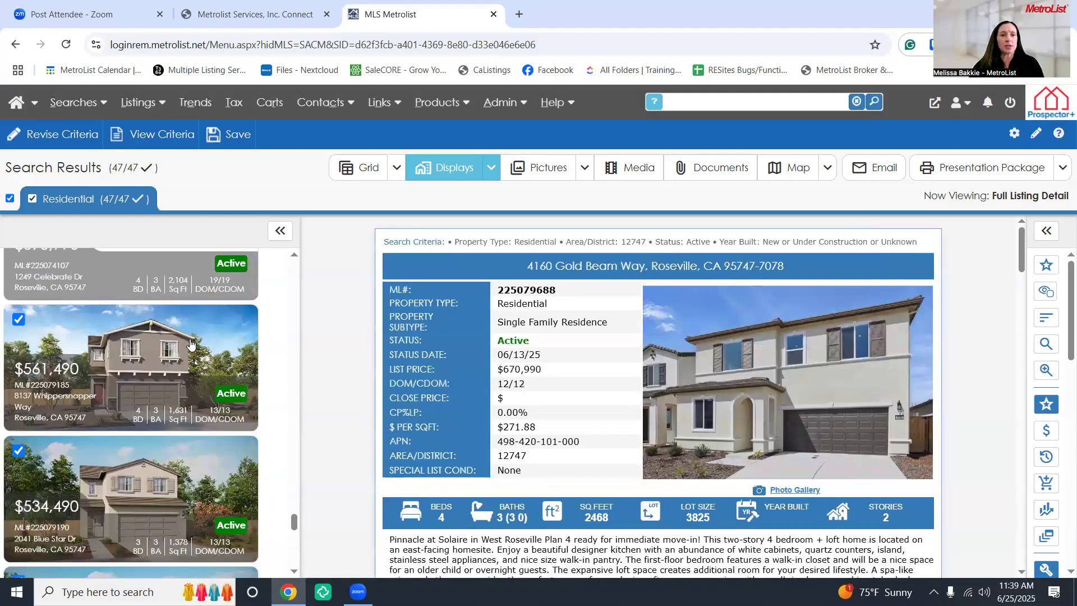
scroll(190, 341, "down", 1)
scroll(284, 451, "up", 5)
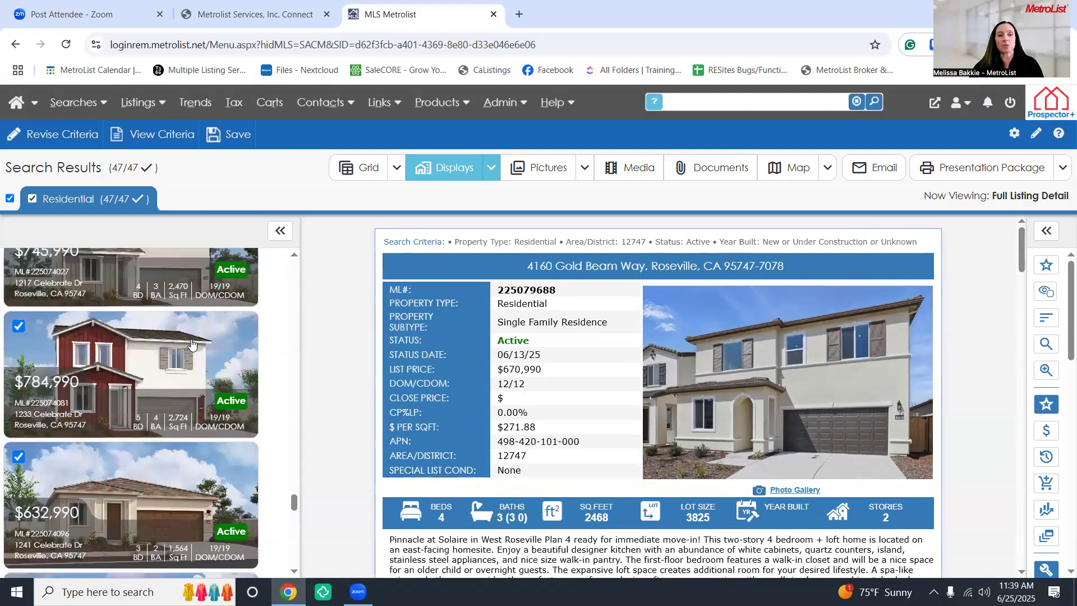
left_click_drag(293, 481, 298, 183)
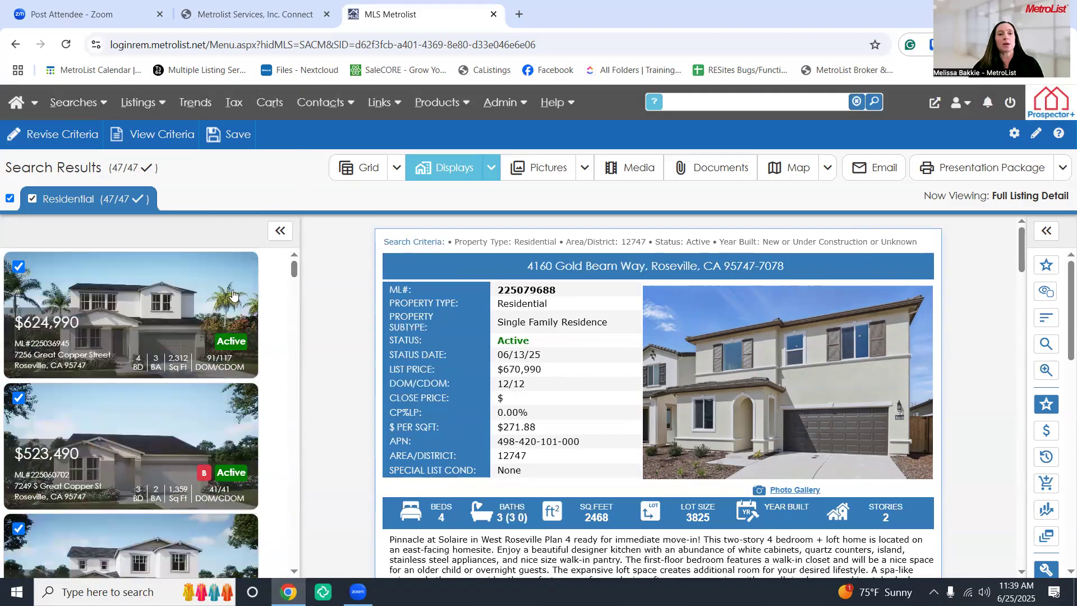
left_click(164, 301)
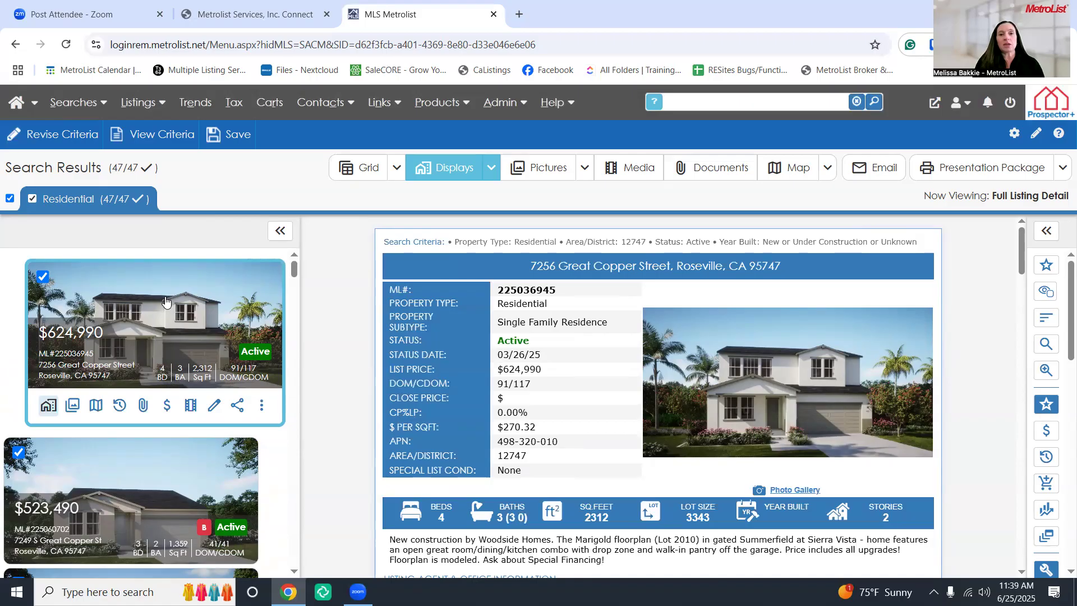
key("Down")
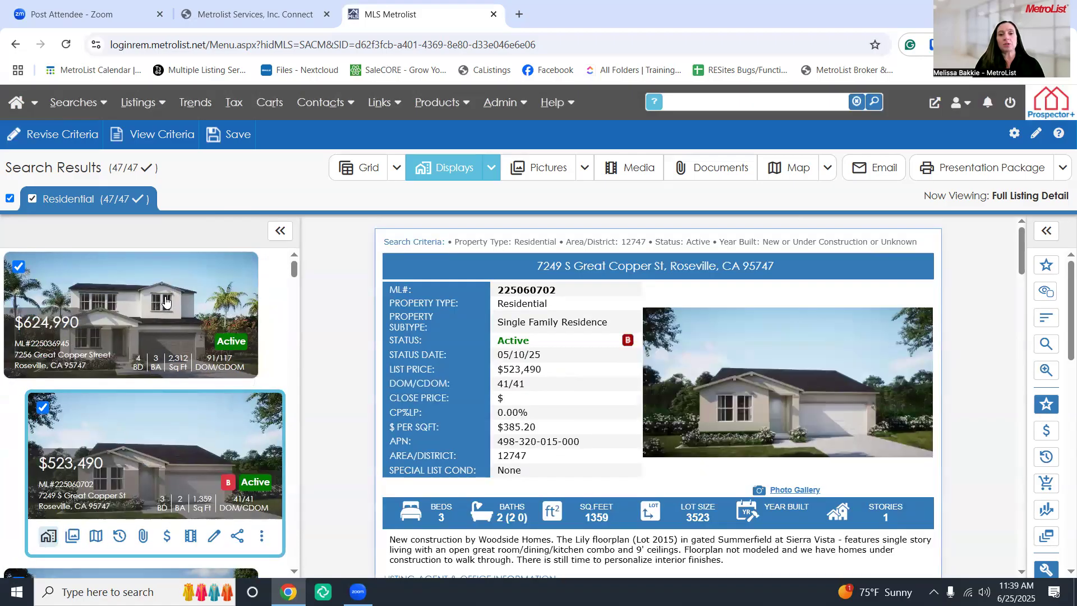
key("Down")
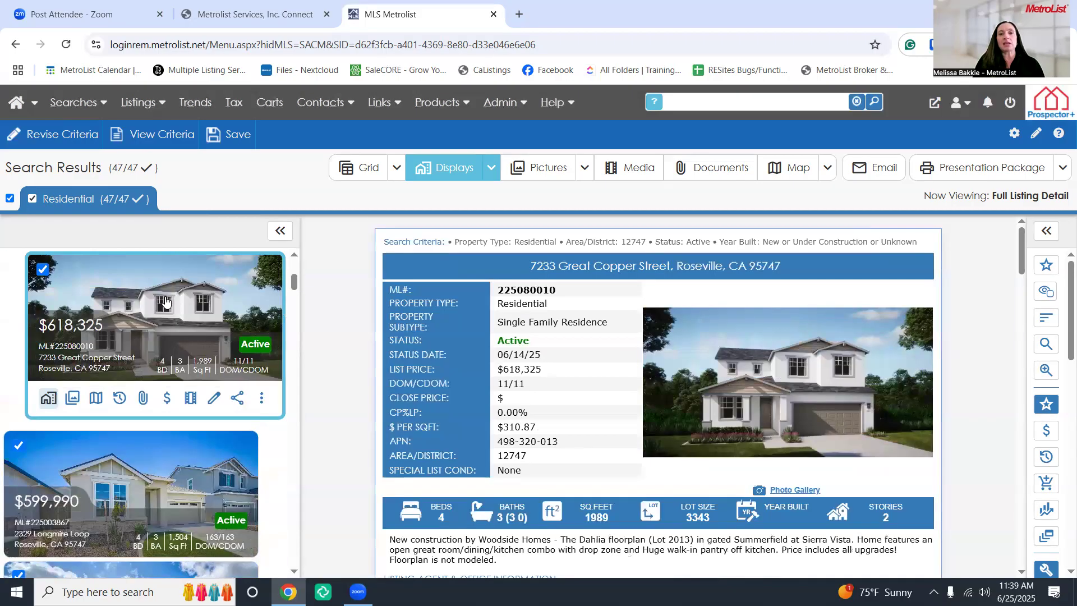
key("Down")
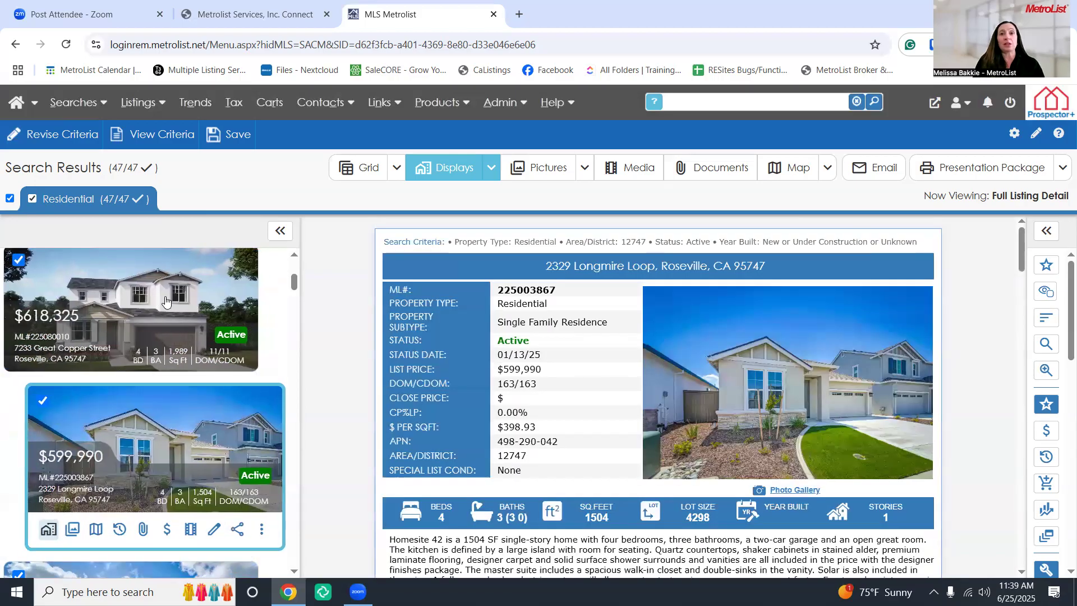
key("Down")
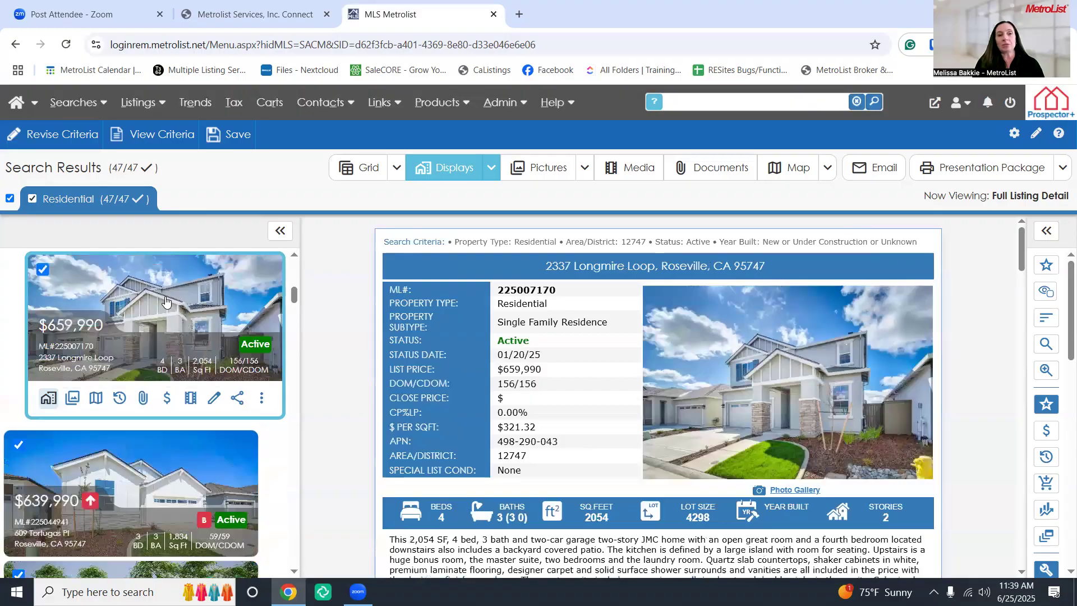
key("Down")
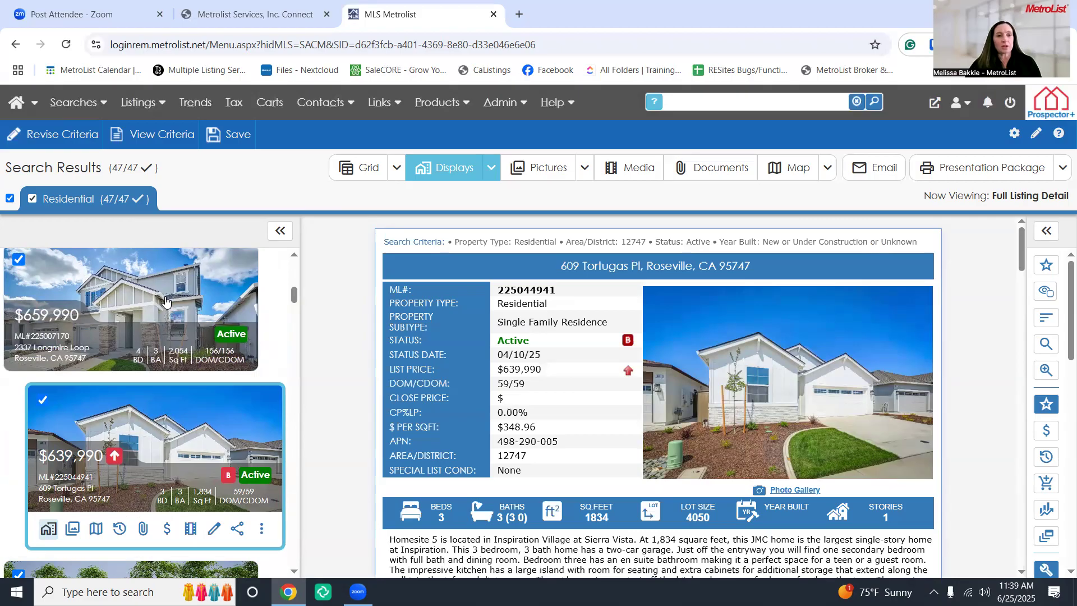
scroll(169, 305, "up", 5)
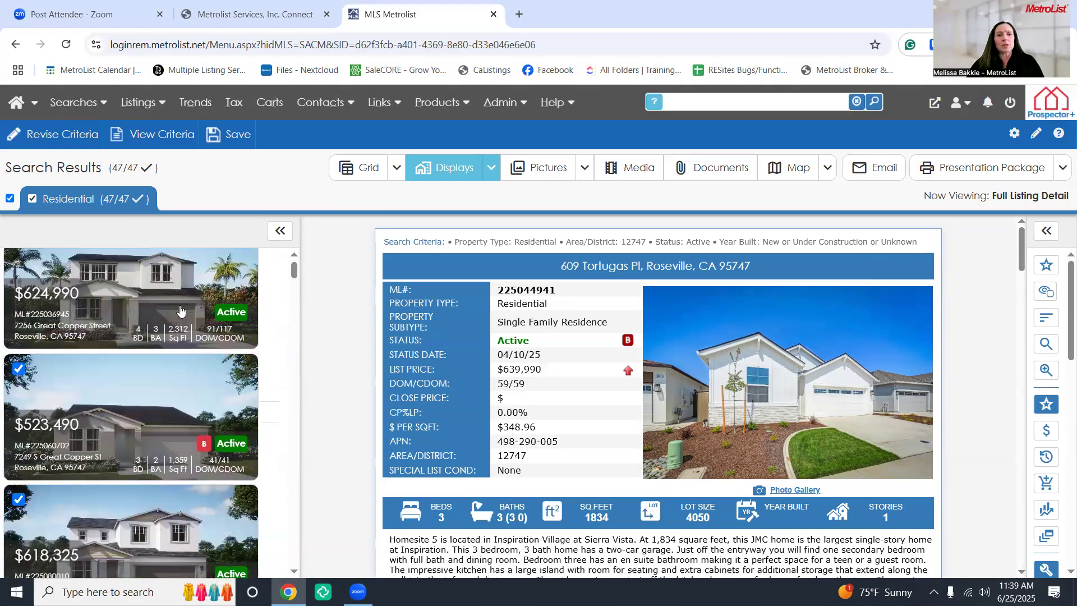
left_click(180, 310)
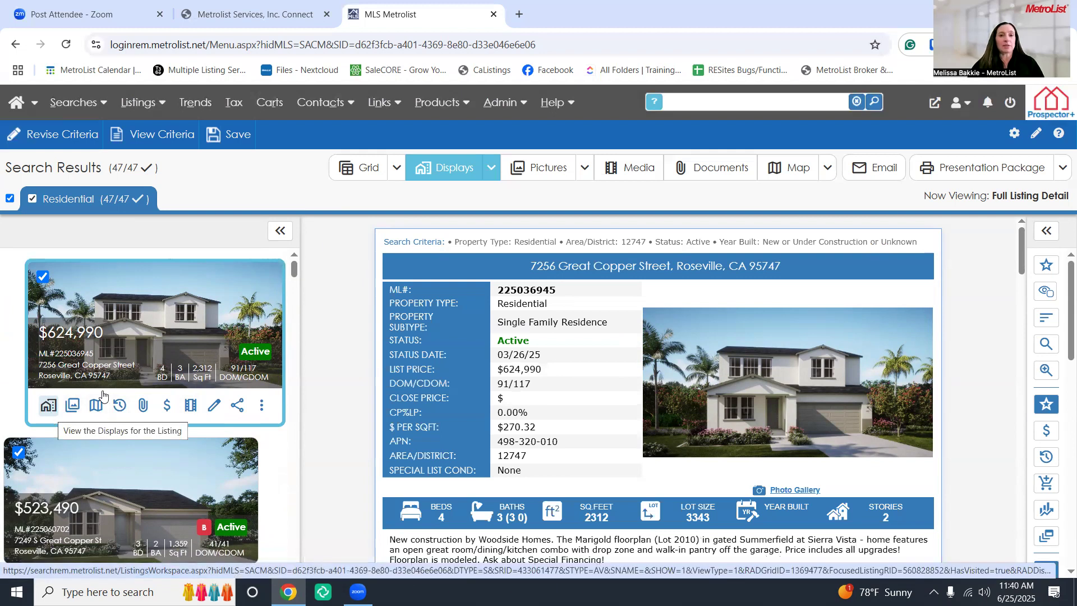
View the listing's pictures and its map location, panning to show nearby streets
left_click(76, 411)
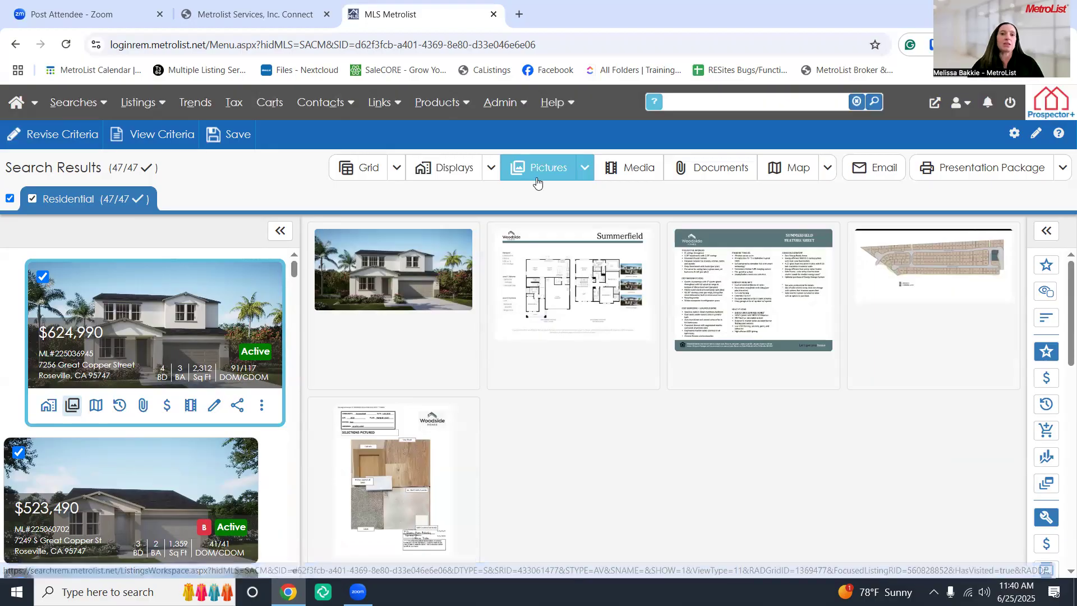
left_click(96, 409)
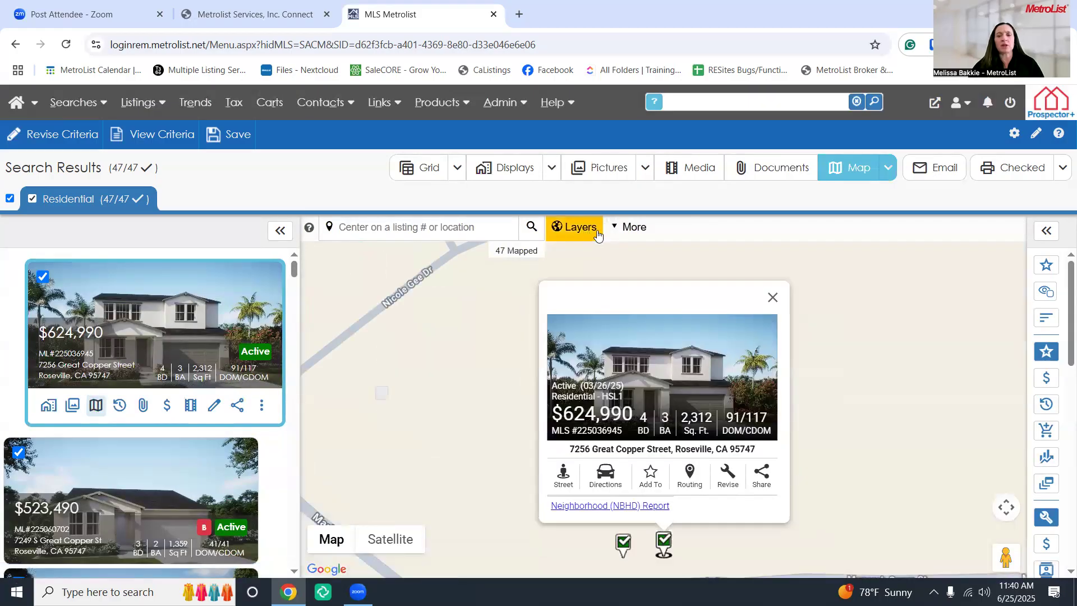
left_click(624, 230)
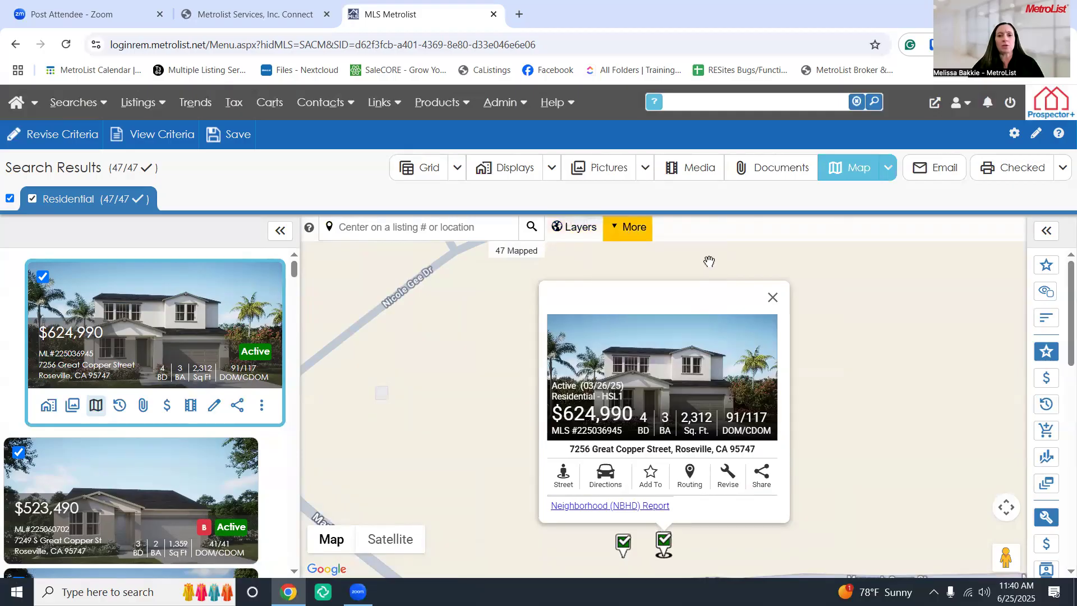
left_click(772, 297)
left_click_drag(674, 376, 674, 333)
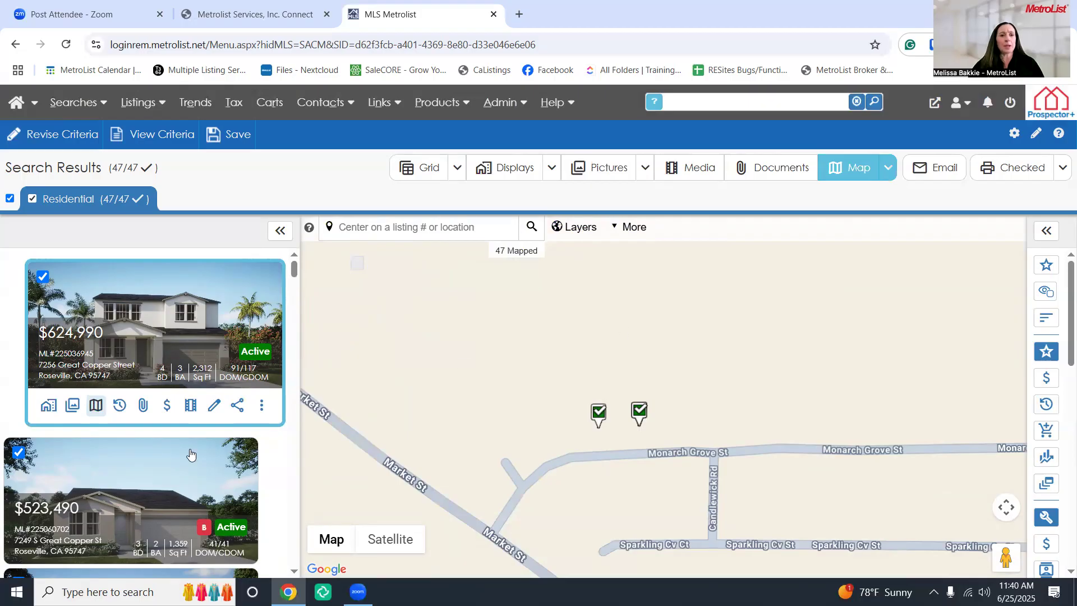
Check the listing's change history and empty documents, then open its tax record
left_click(121, 408)
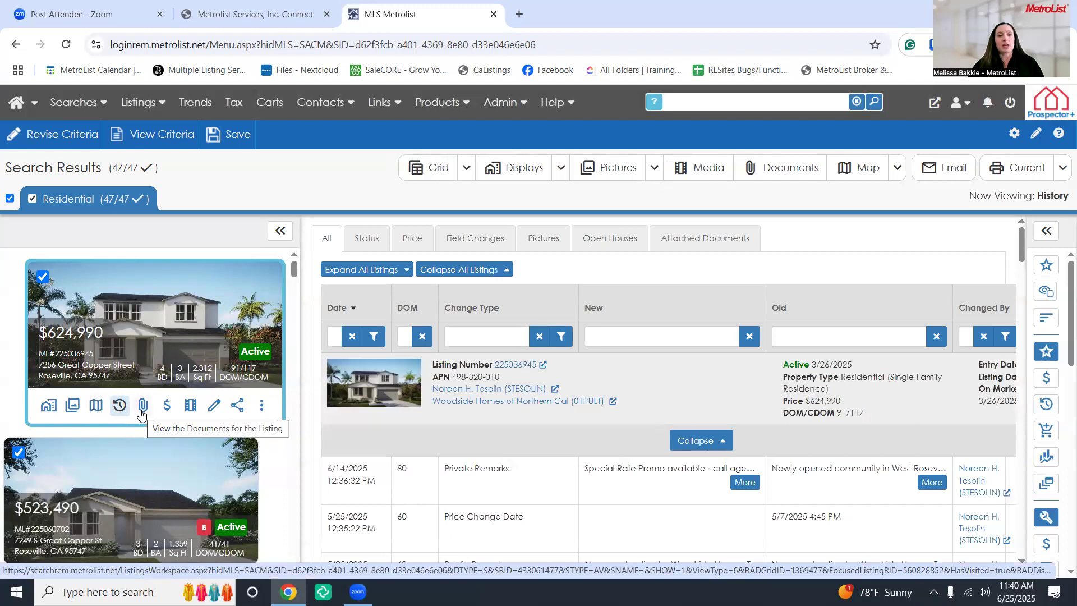
left_click(143, 406)
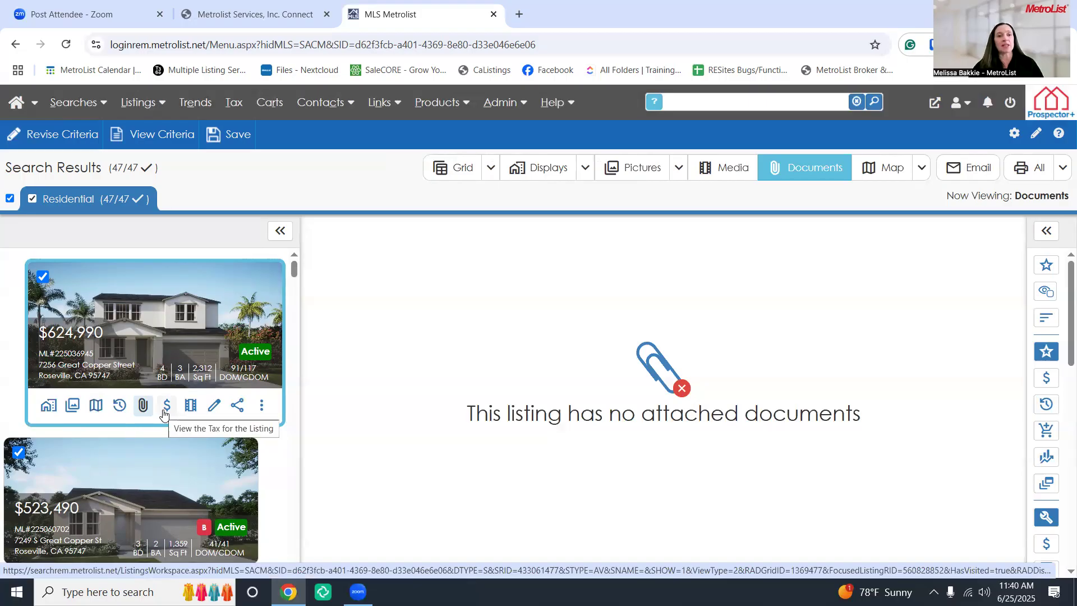
left_click(162, 412)
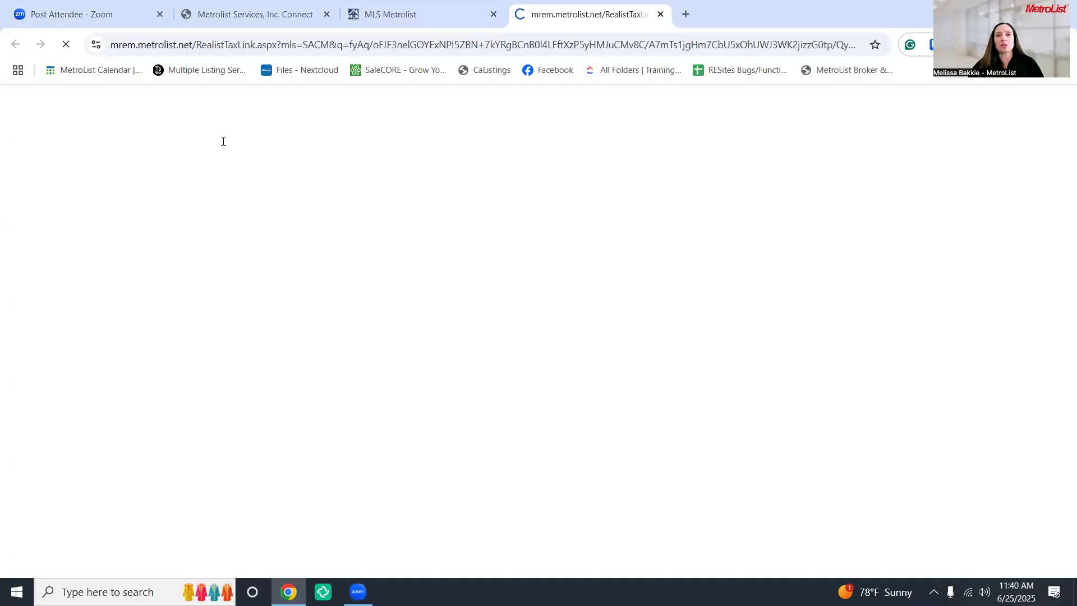
left_click(660, 14)
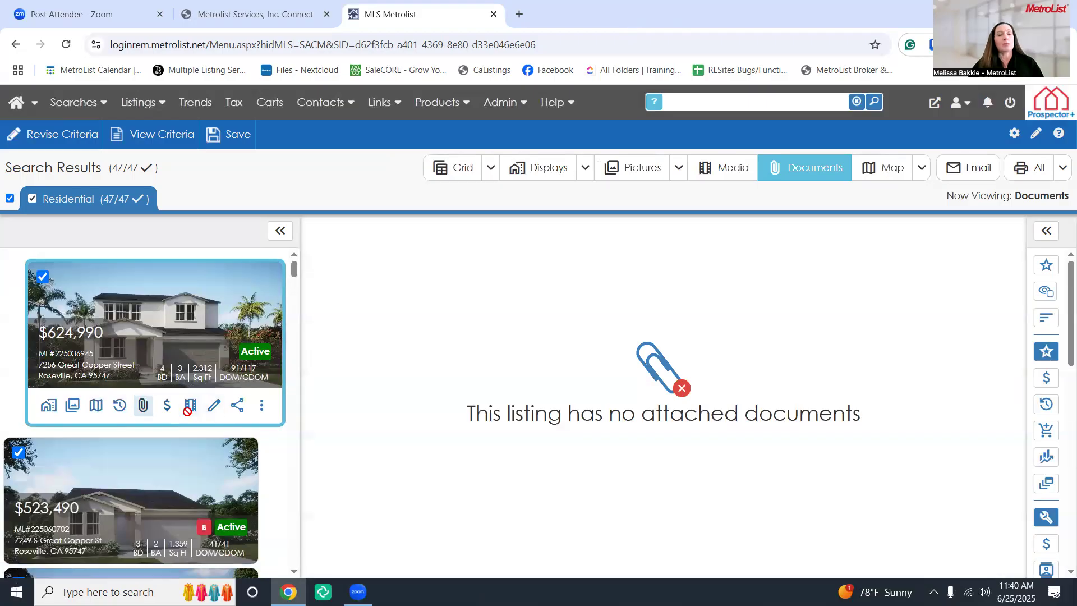
left_click(237, 410)
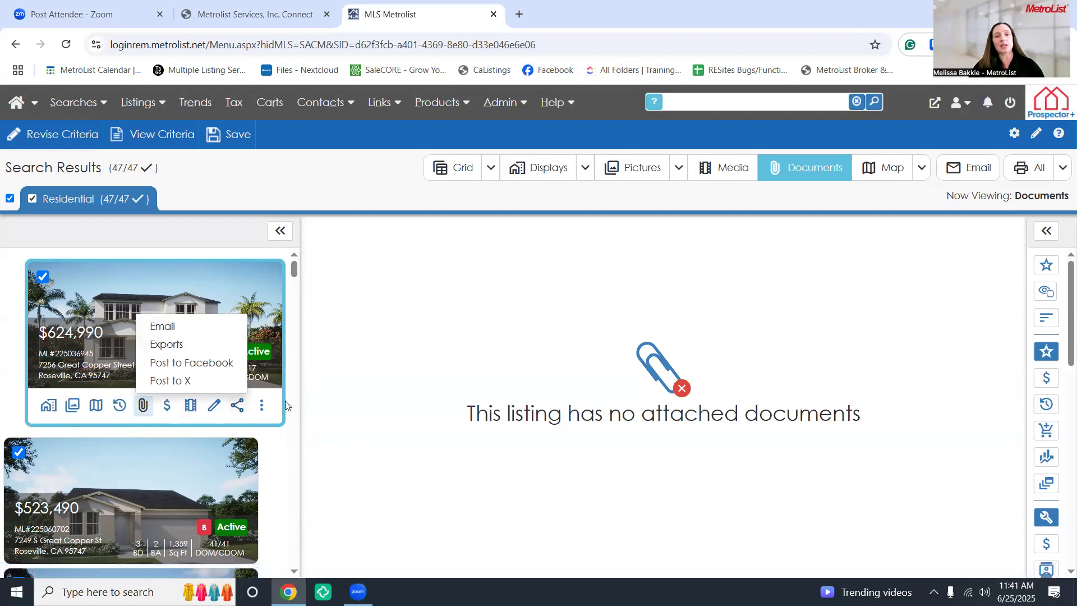
left_click(268, 408)
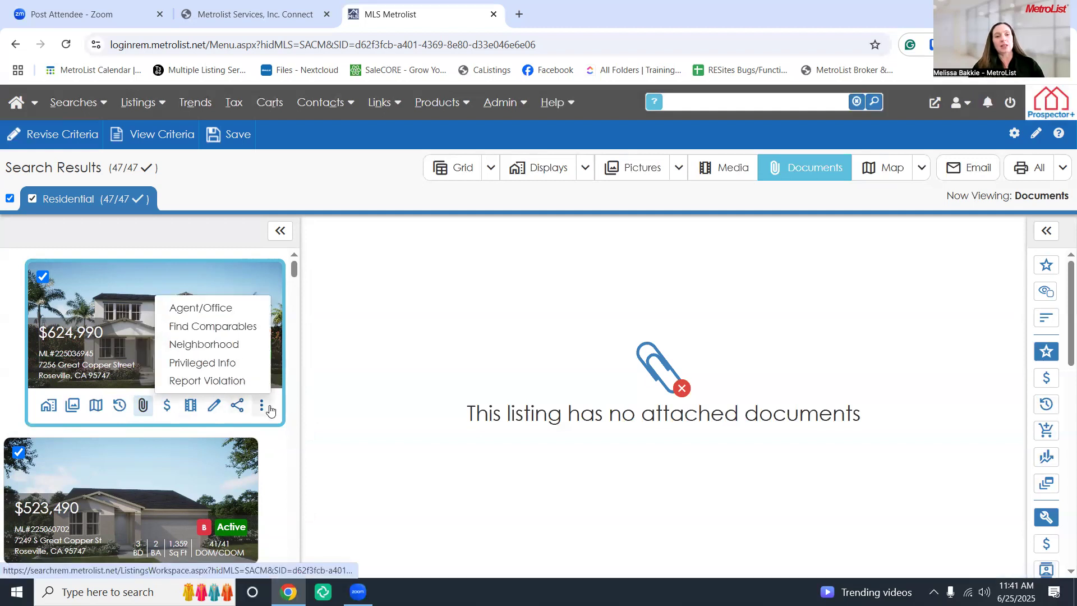
left_click(242, 310)
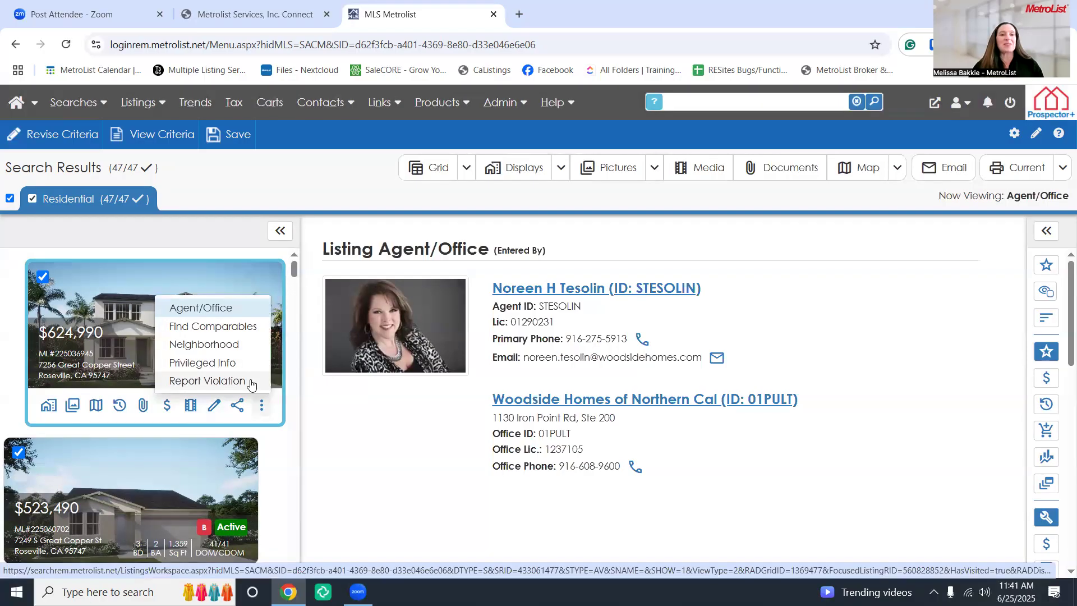
Dismiss the actions menu and switch the 47 Residential results to the HOA grid with monthly fees
left_click(252, 234)
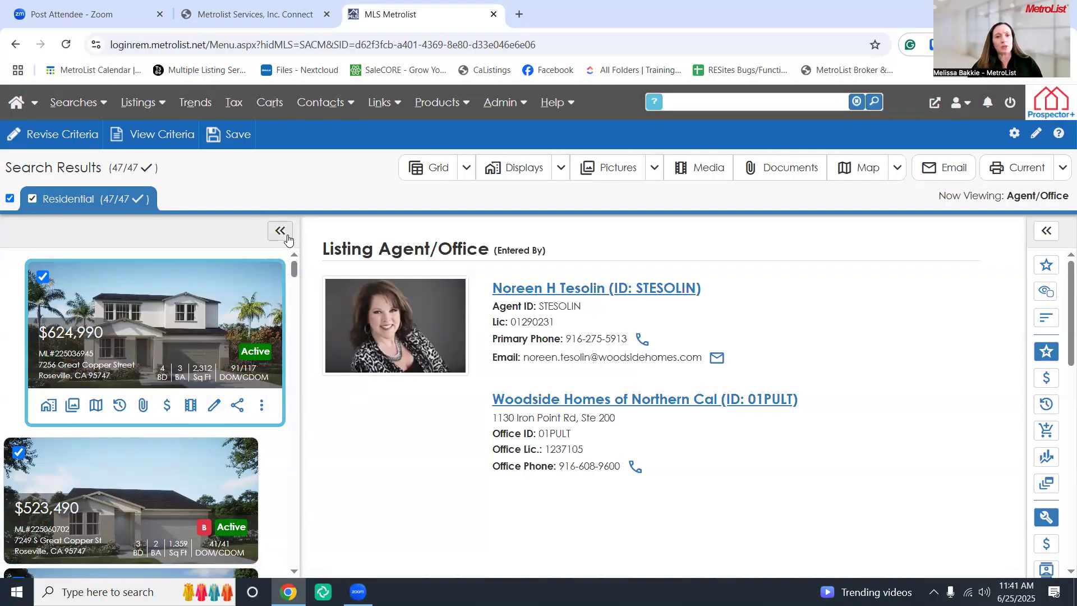
left_click(508, 180)
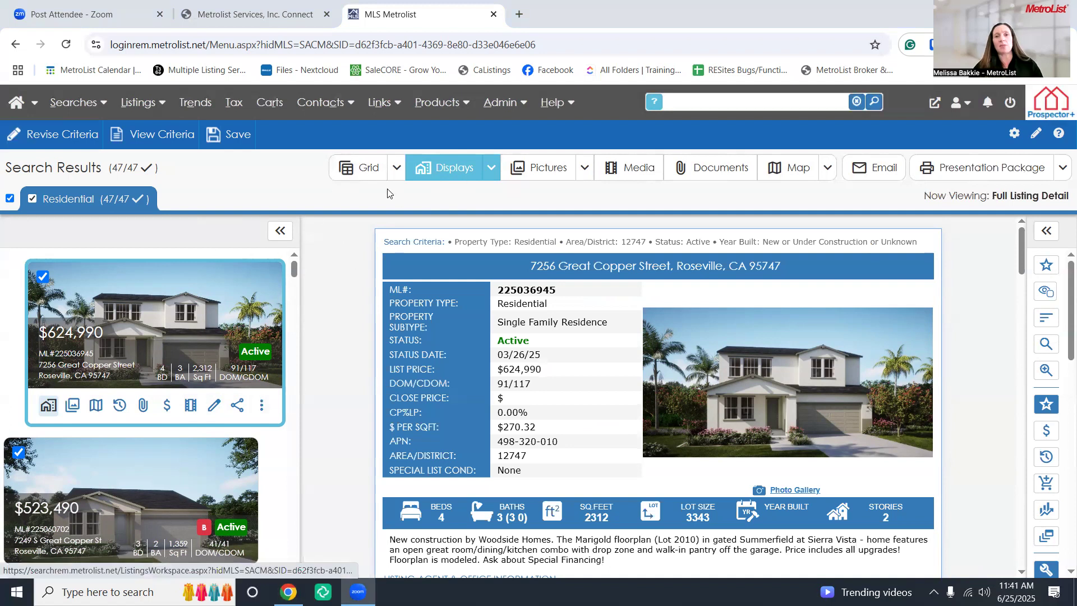
left_click(375, 177)
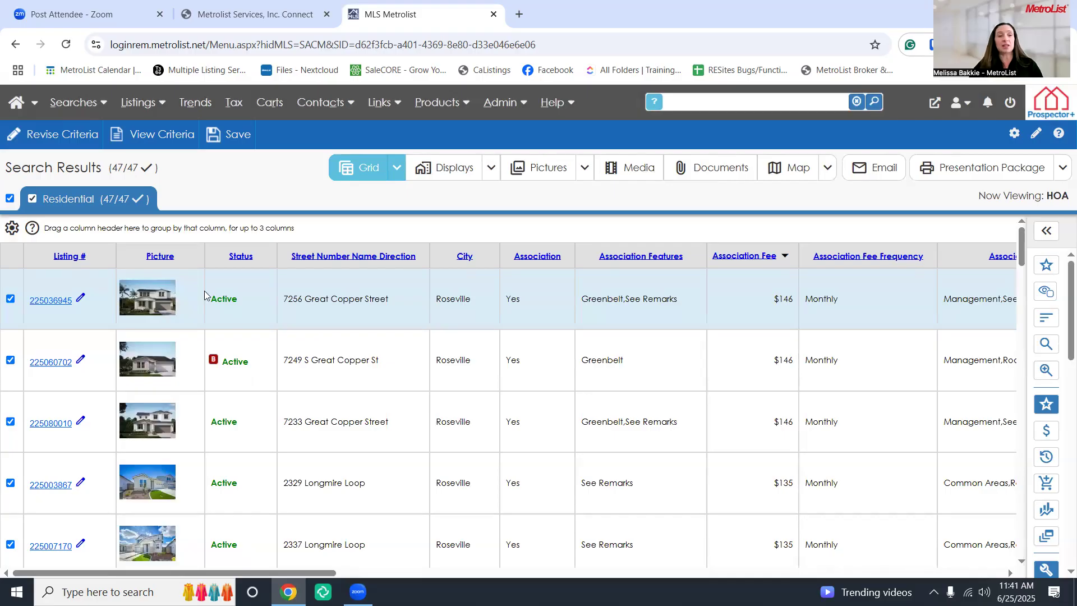
Uncheck all 47 results, check the first three listings (incl. 225060702, 225080010) and start the Email Presentation Package
left_click(10, 198)
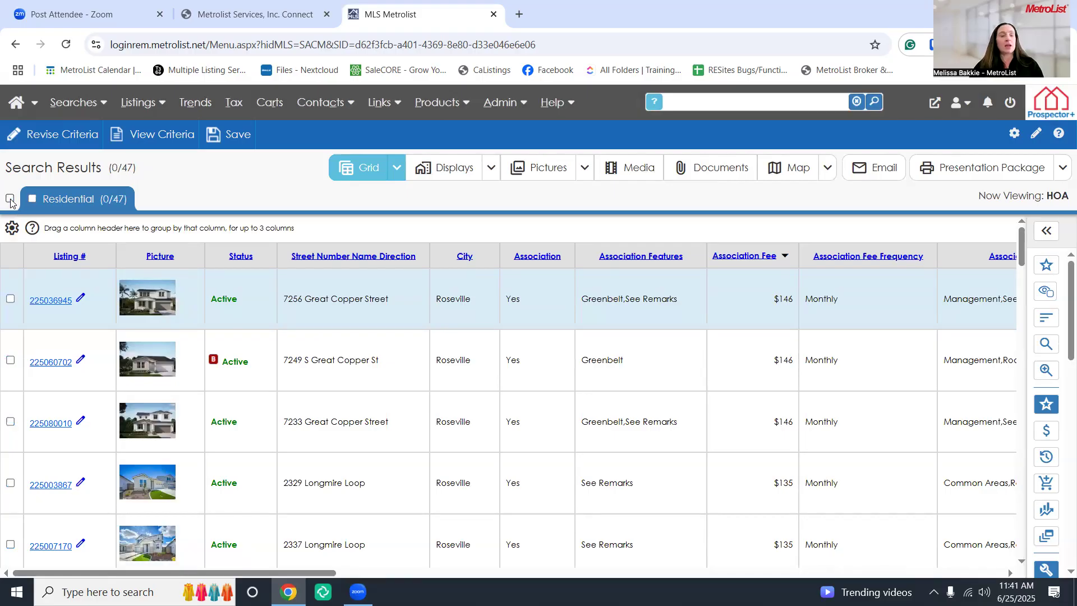
left_click(11, 300)
left_click(11, 362)
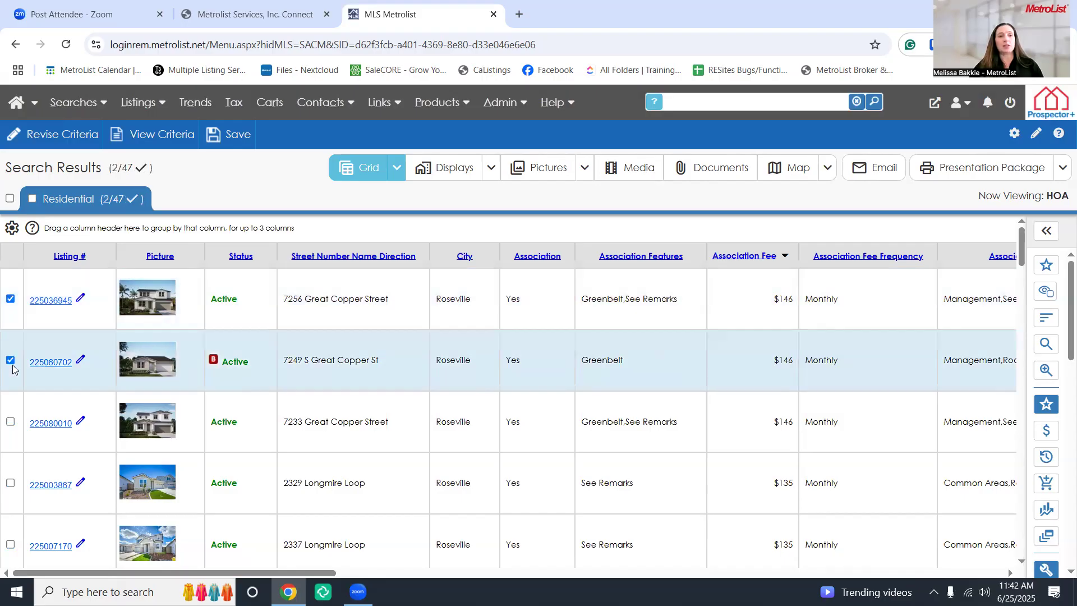
left_click(11, 422)
scroll(287, 424, "down", 1)
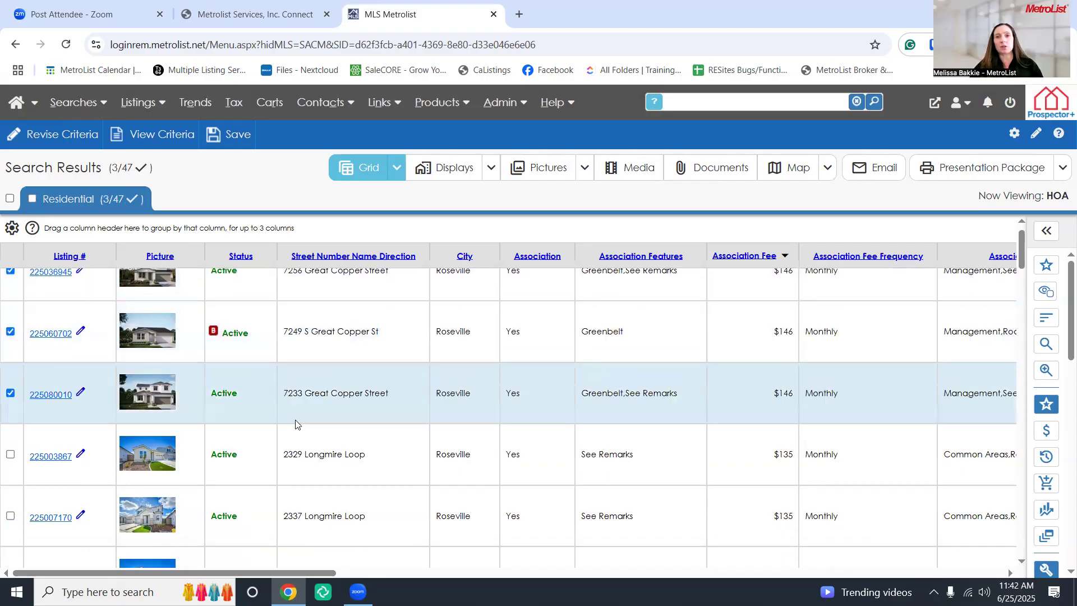
scroll(224, 410, "up", 1)
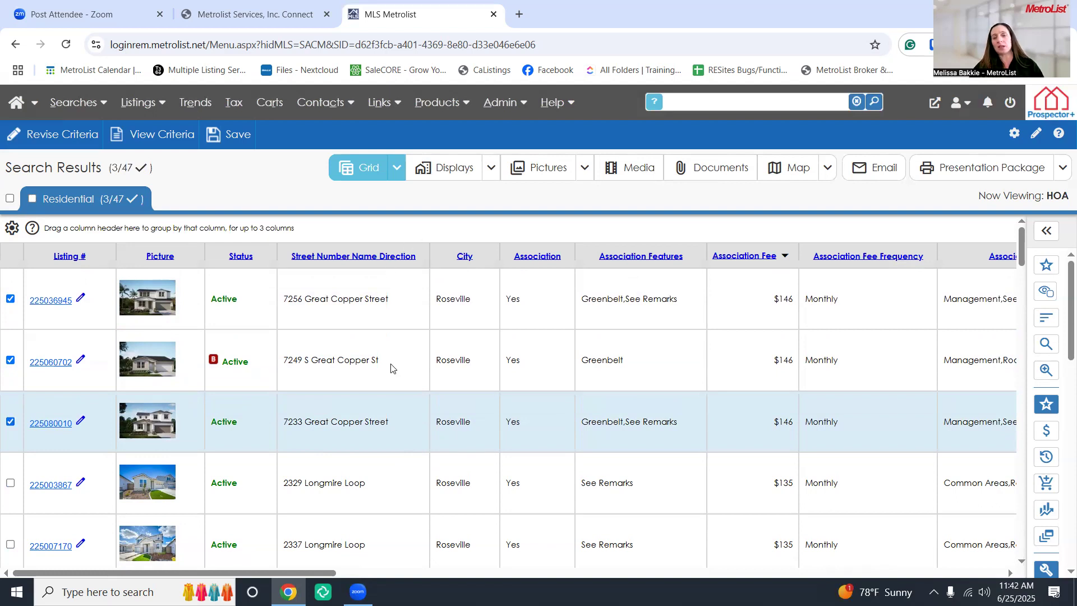
left_click(876, 170)
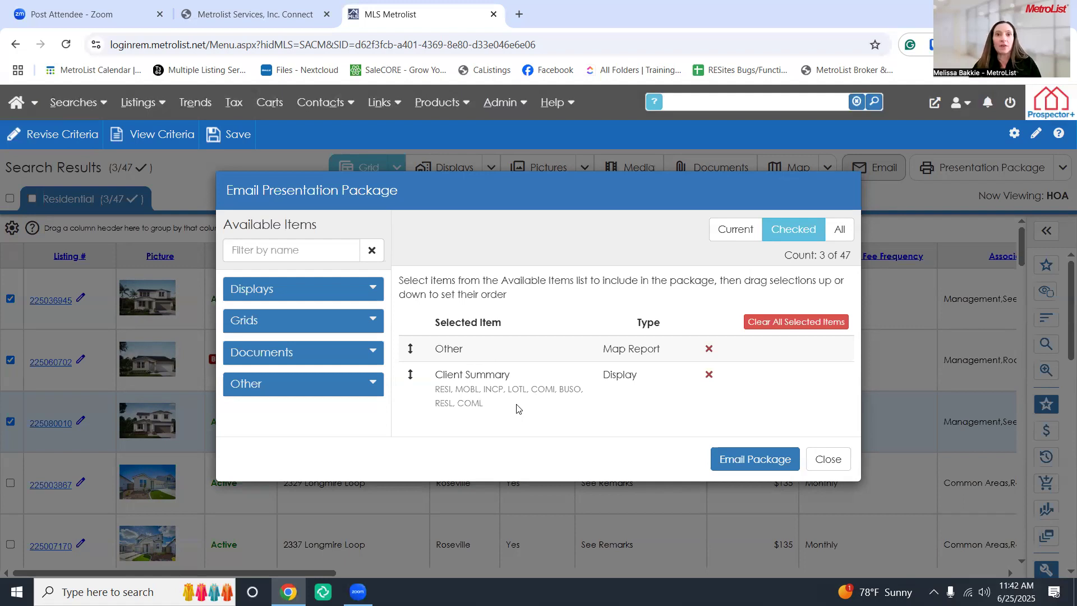
left_click(377, 288)
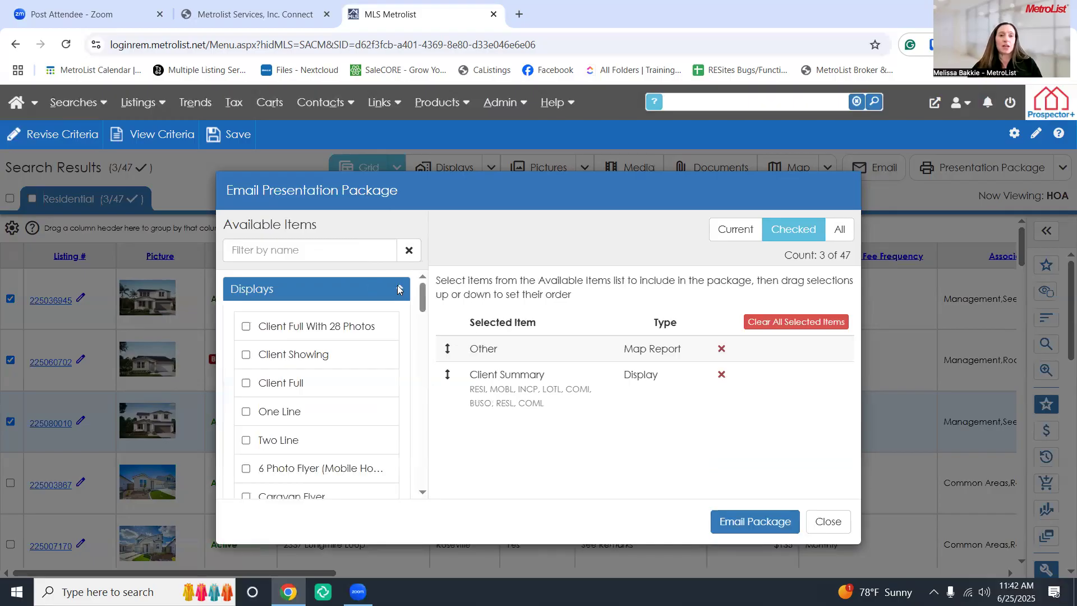
left_click(398, 289)
left_click(374, 320)
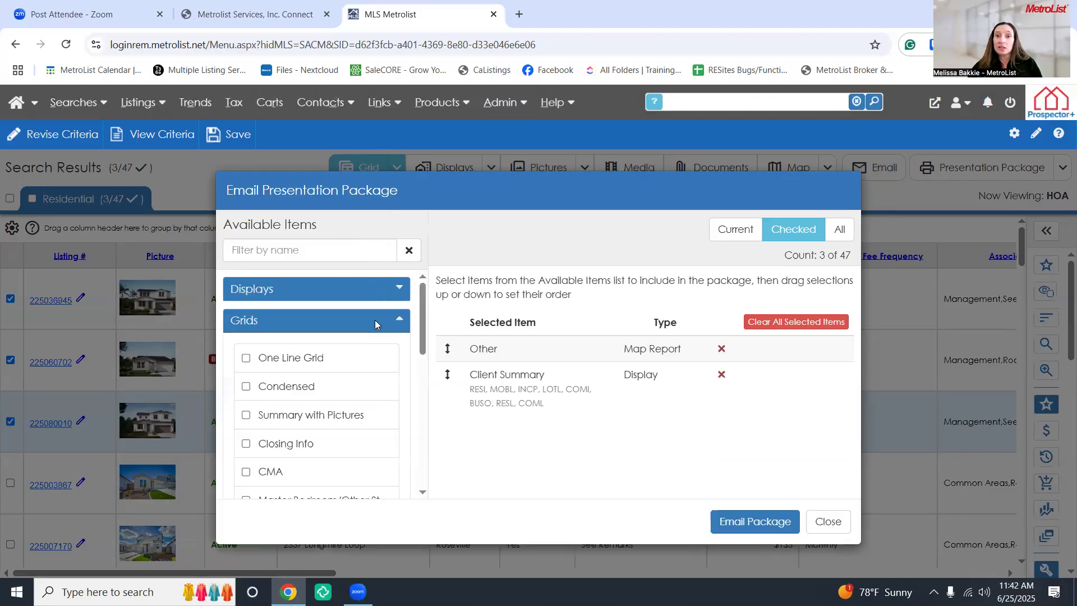
left_click(405, 320)
left_click(370, 352)
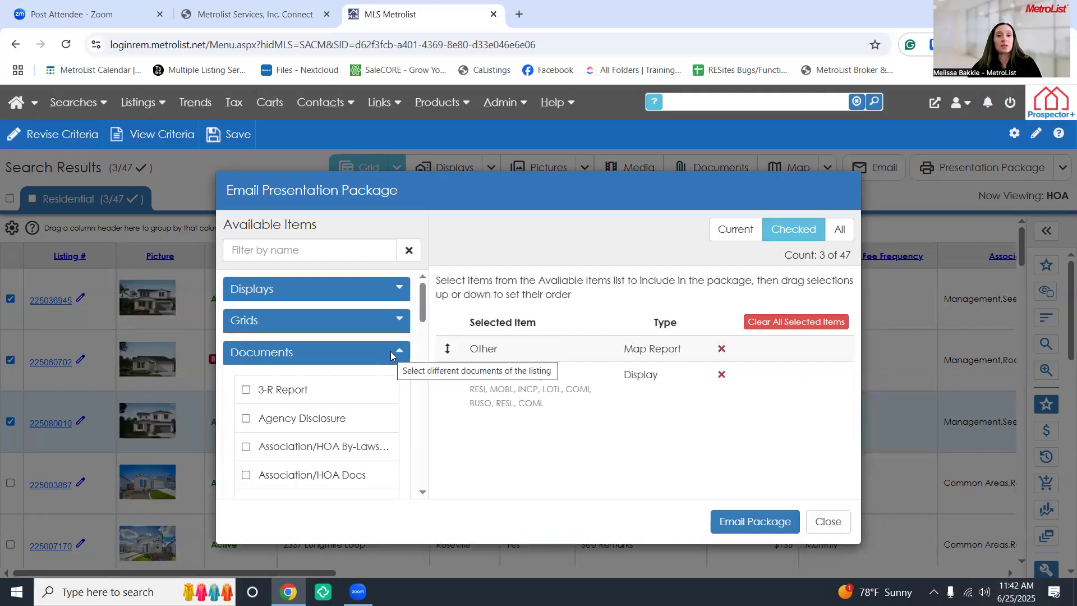
left_click(390, 351)
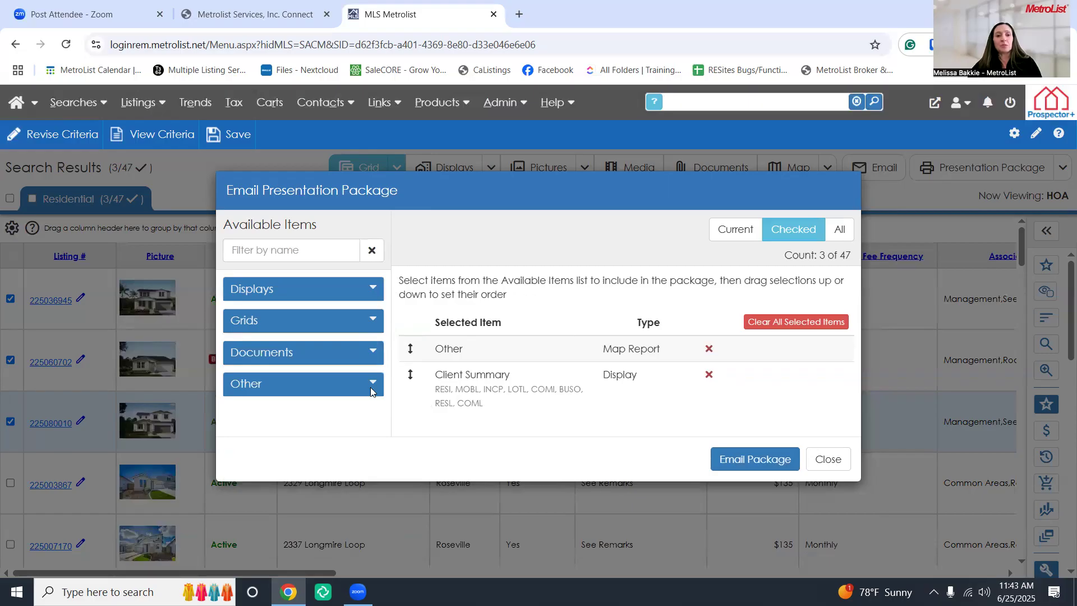
left_click(370, 386)
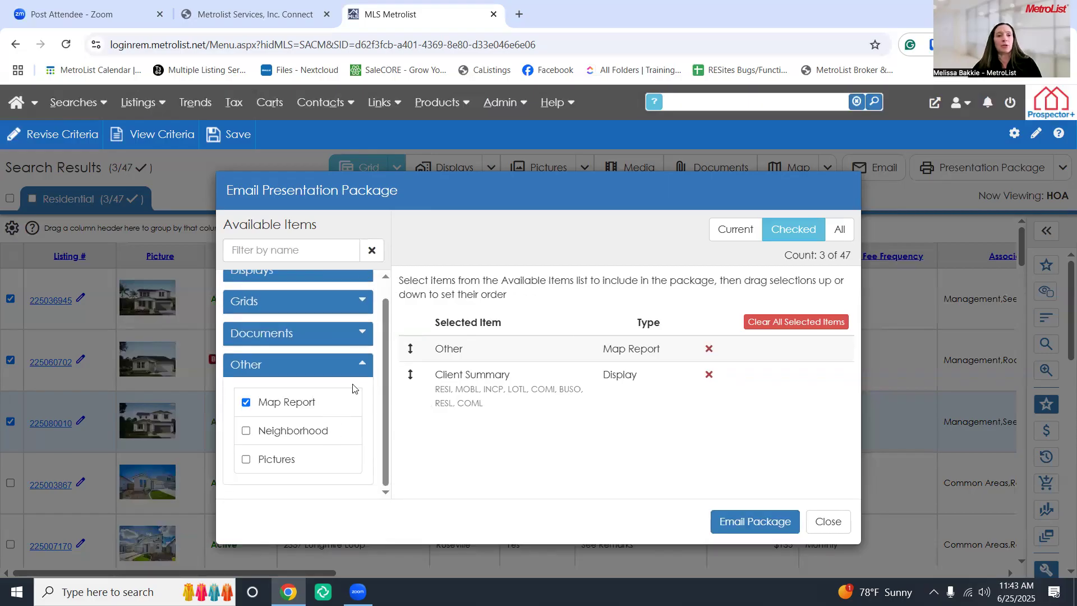
left_click(357, 365)
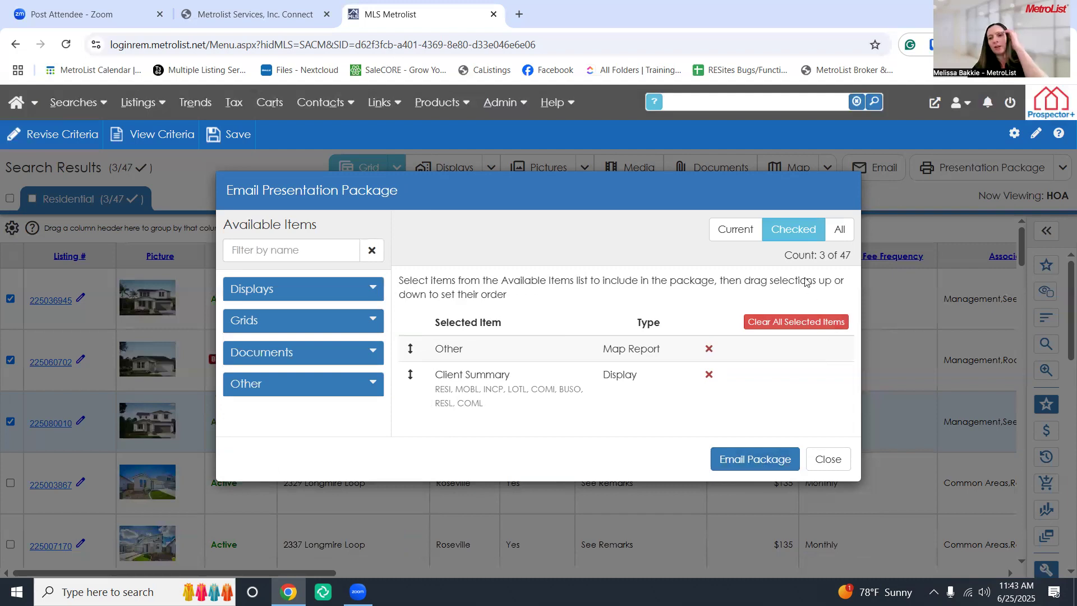
left_click_drag(785, 256, 855, 262)
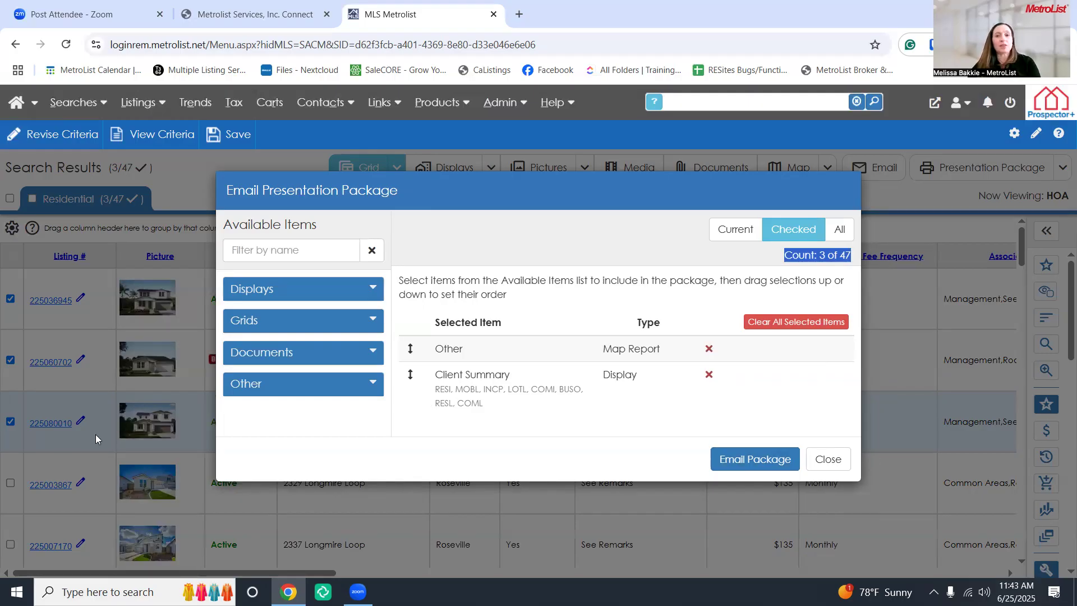
left_click(740, 235)
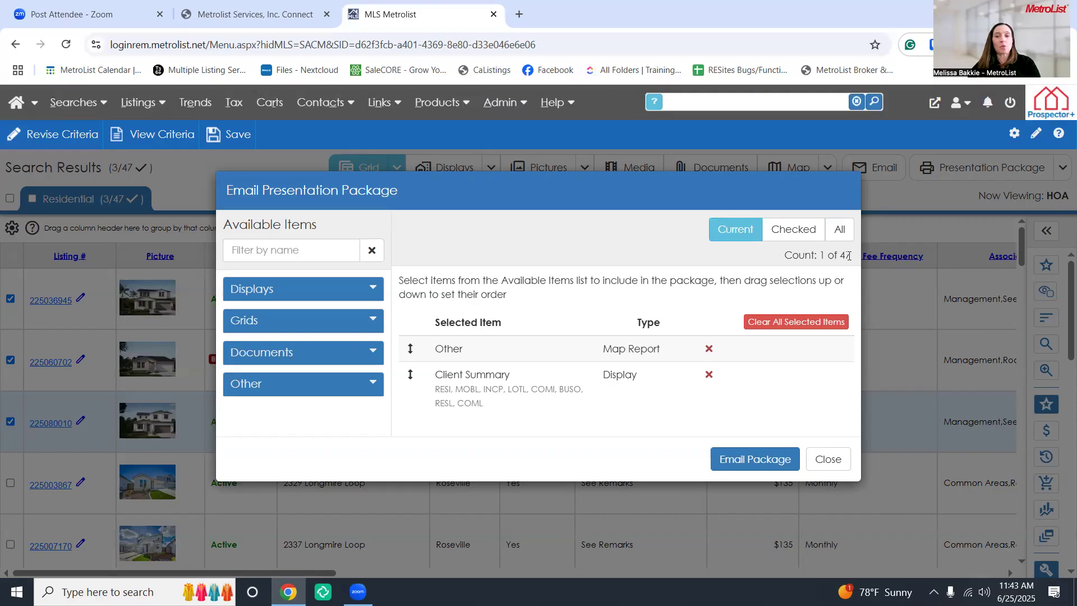
left_click(797, 235)
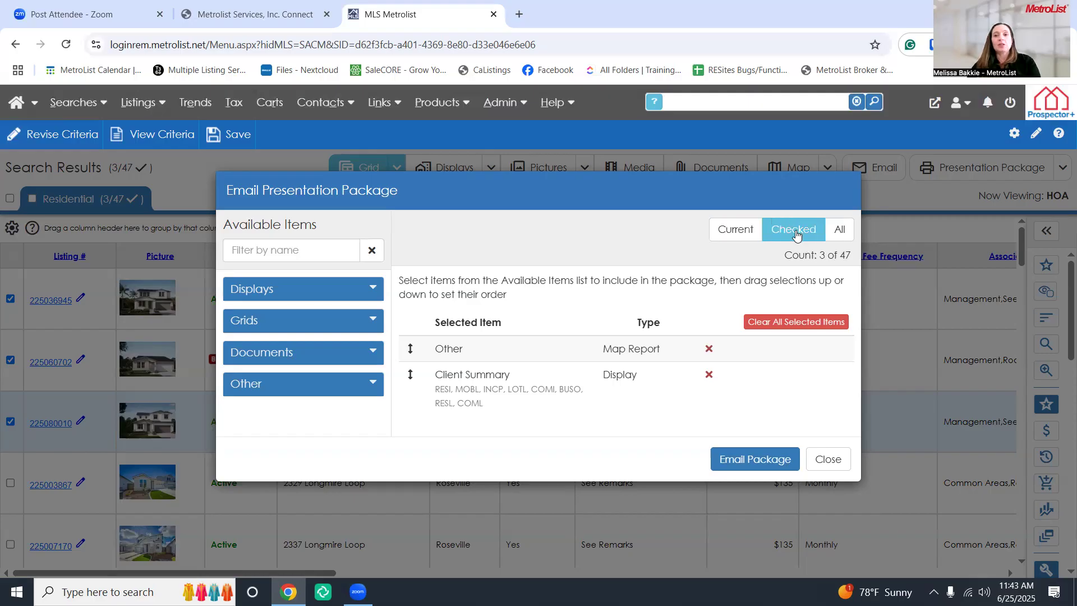
left_click(839, 238)
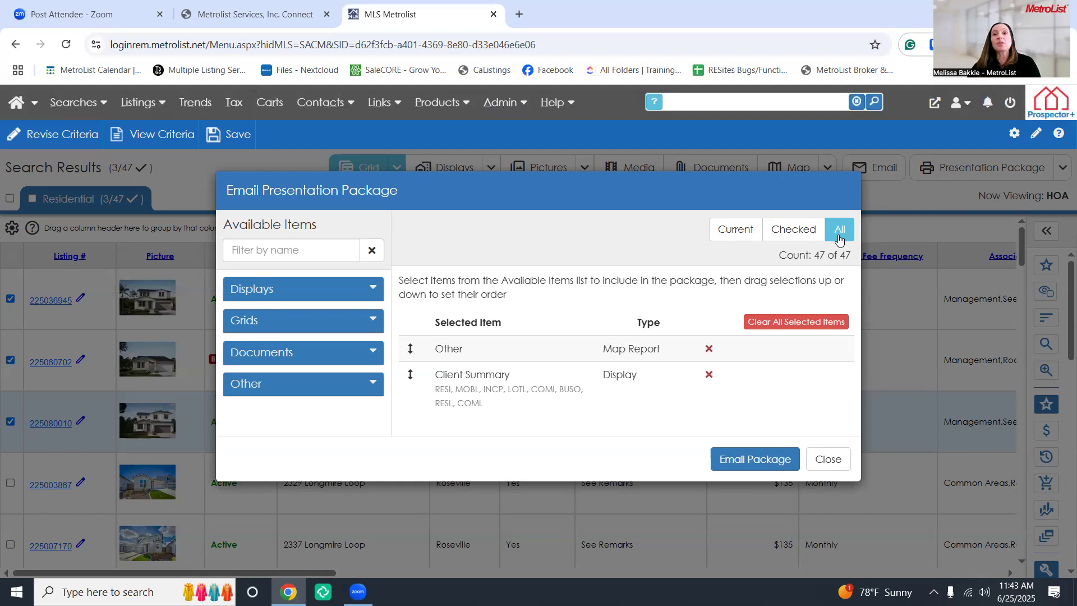
left_click(799, 237)
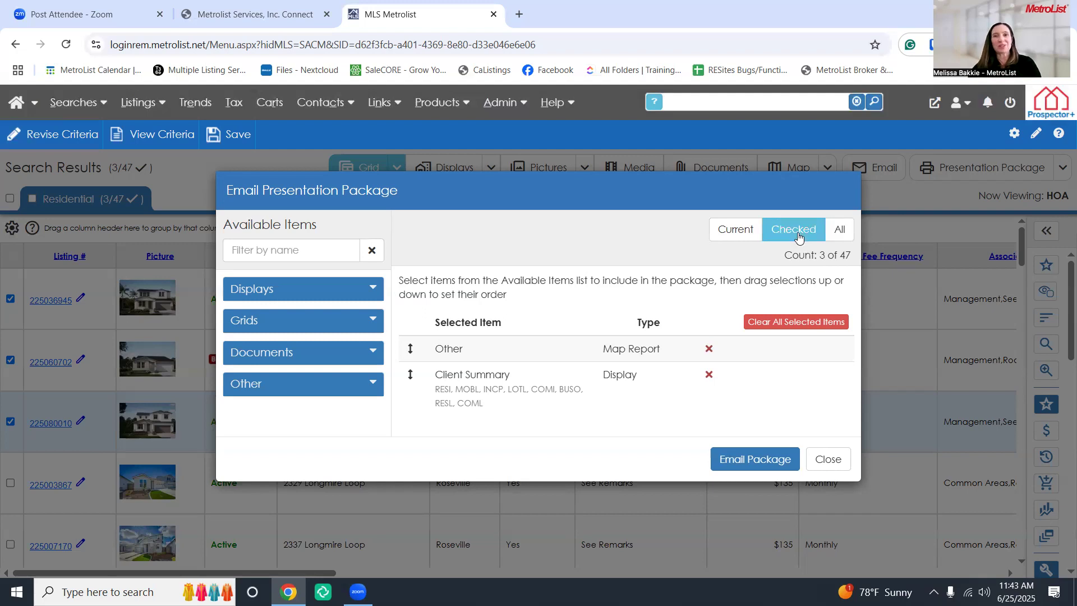
Address the package e-mail to the matching contact and review the subject's agent name and phone
left_click(738, 465)
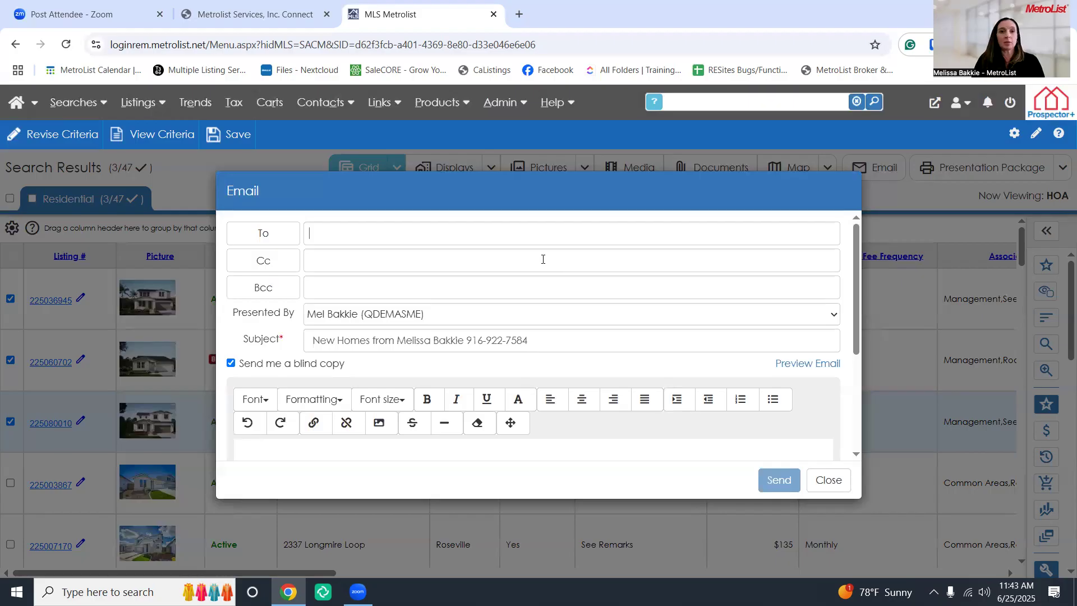
type("melissa")
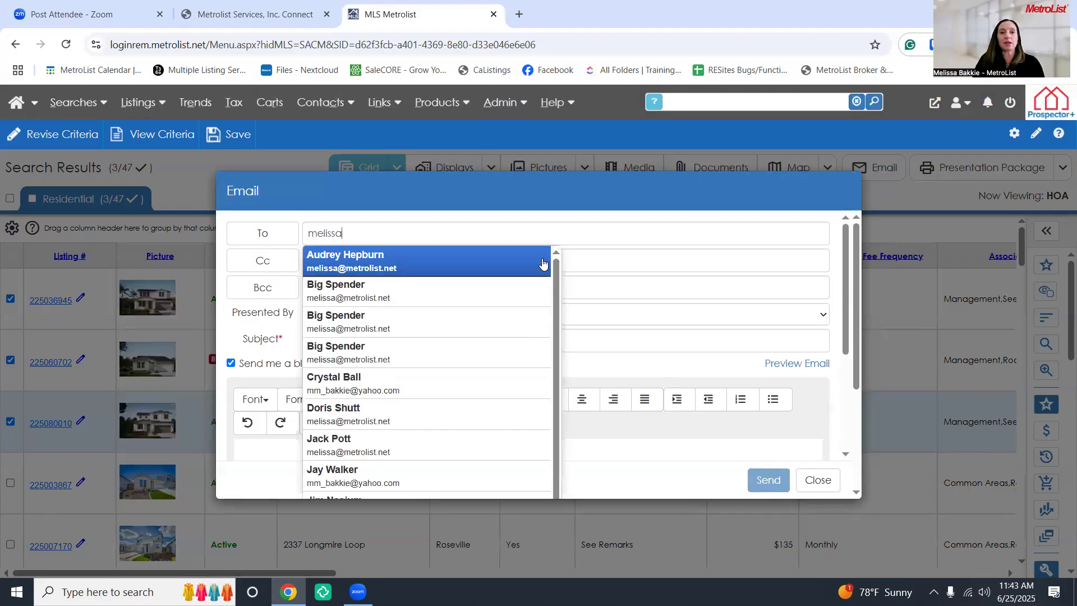
left_click(432, 293)
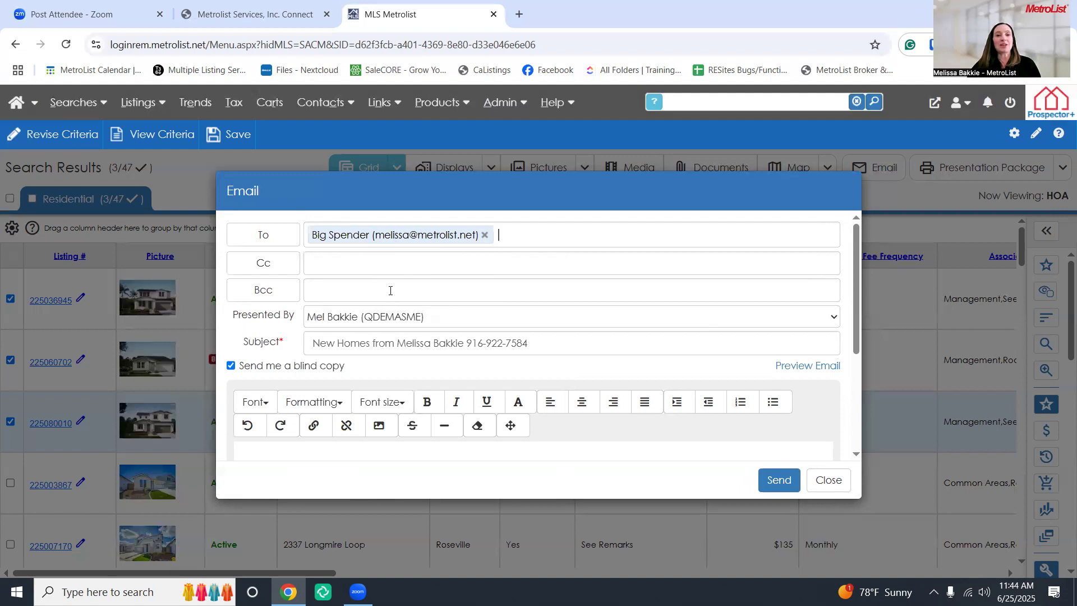
scroll(457, 287, "down", 1)
left_click_drag(549, 277, 303, 283)
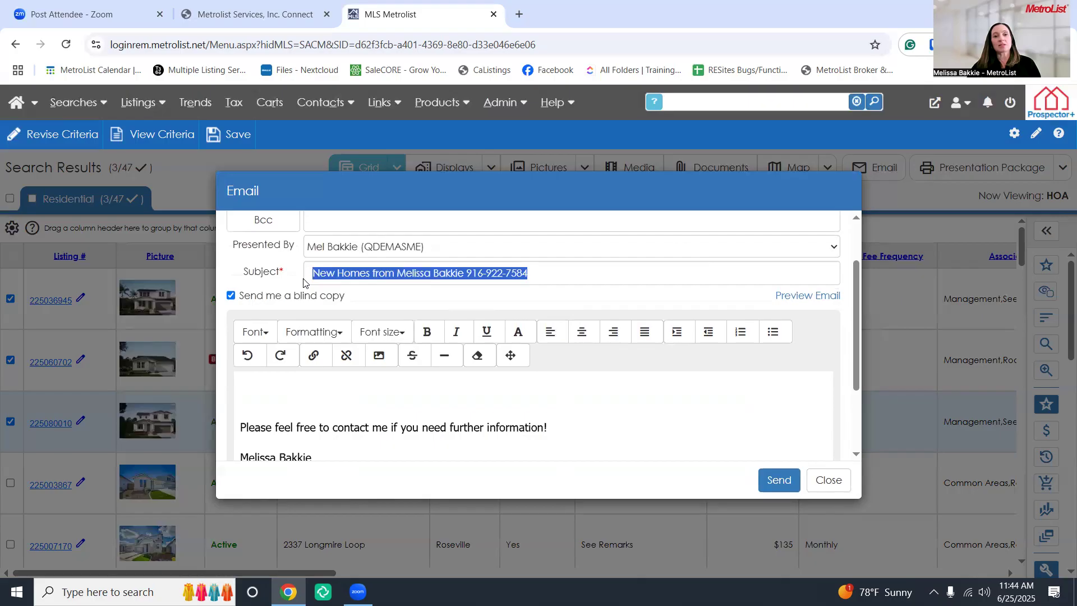
left_click(540, 280)
left_click_drag(309, 274, 569, 275)
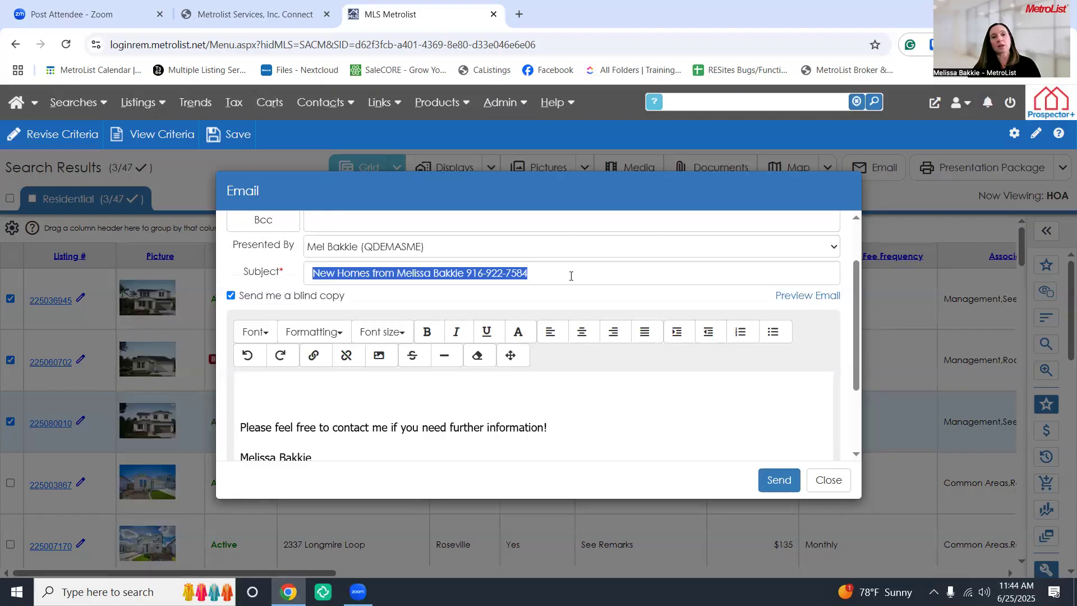
left_click(571, 276)
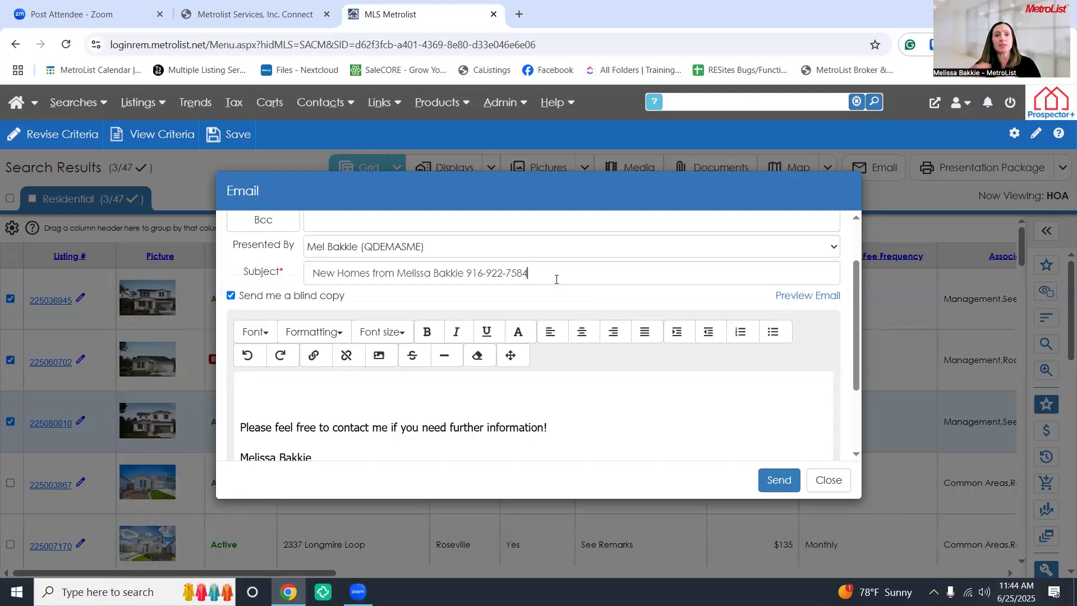
left_click_drag(465, 272, 401, 277)
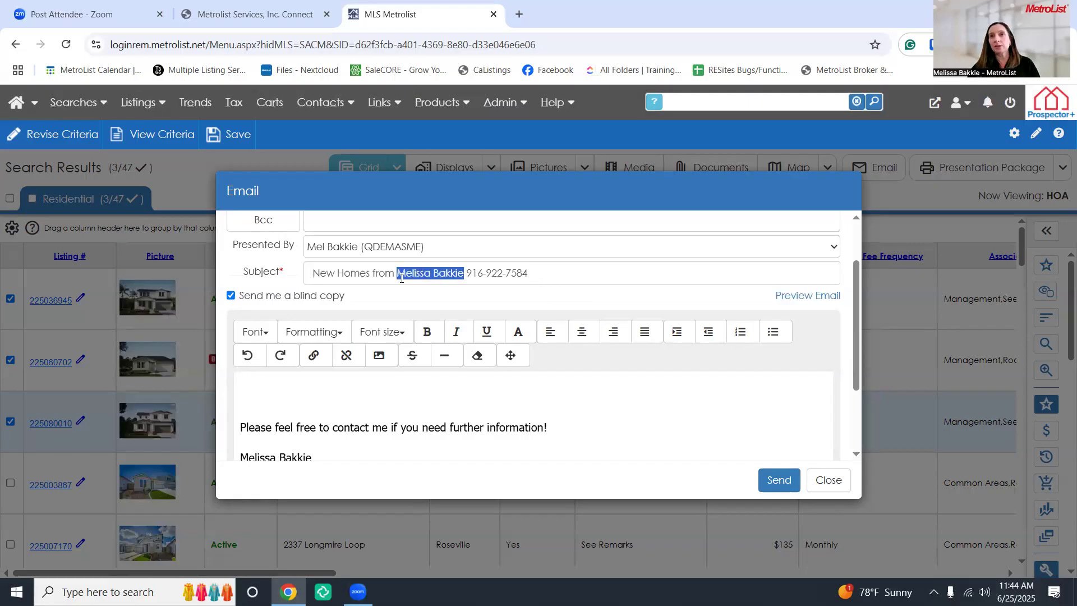
left_click_drag(547, 277, 467, 278)
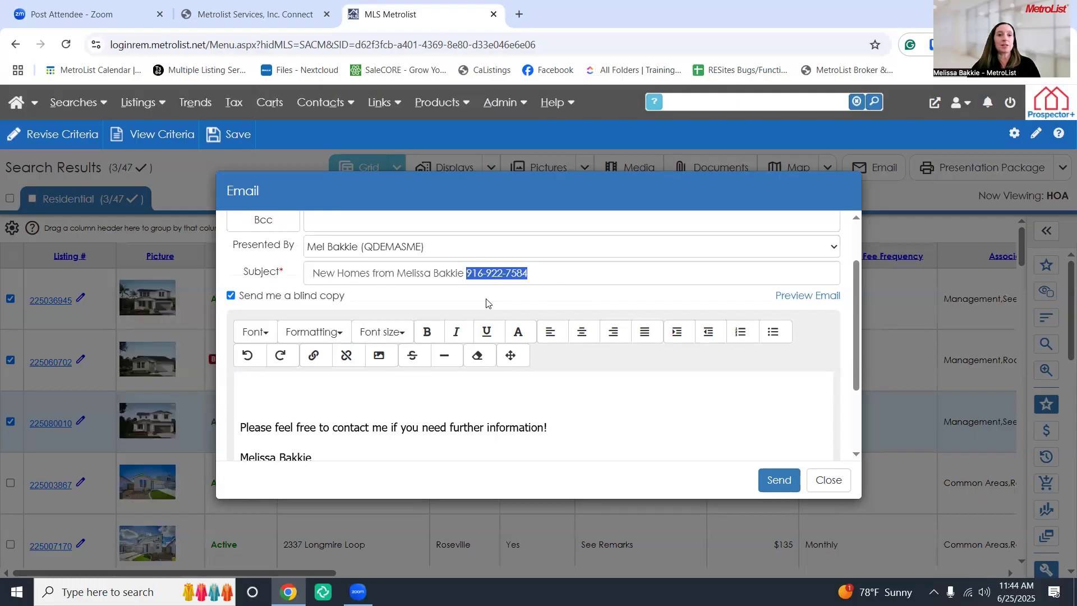
Add a 'Hi' greeting with the contact's first name to the body and send the e-mail
scroll(376, 403, "down", 3)
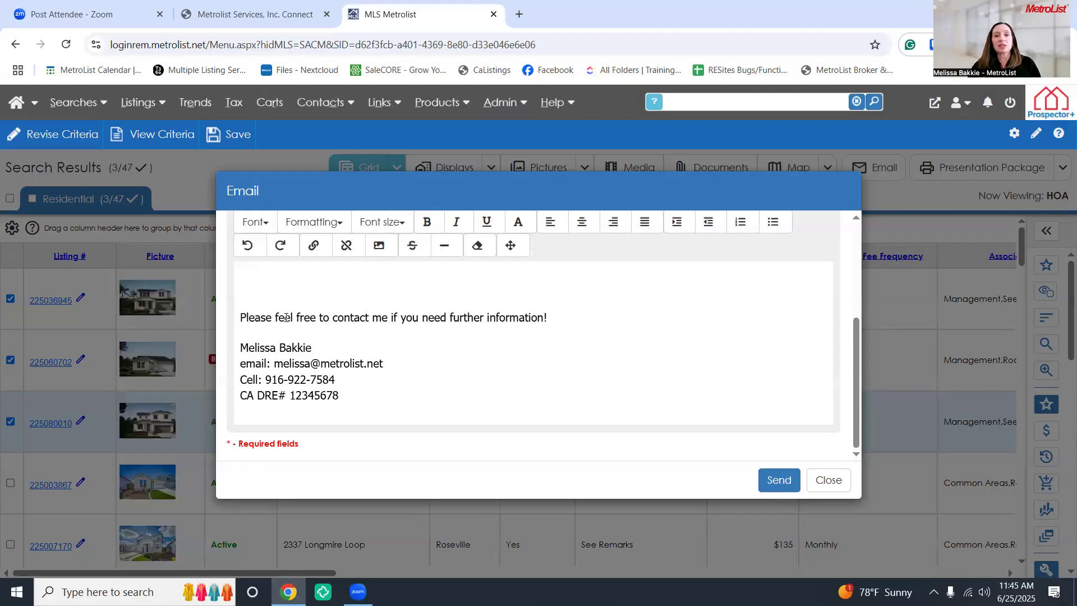
left_click(271, 280)
type("Hi Melissa")
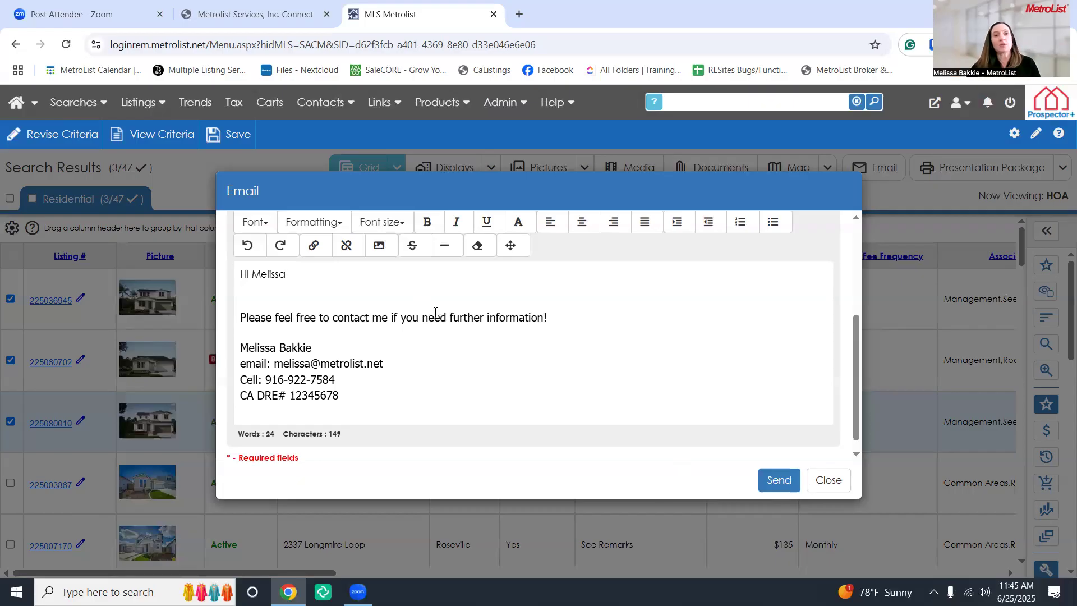
left_click(778, 481)
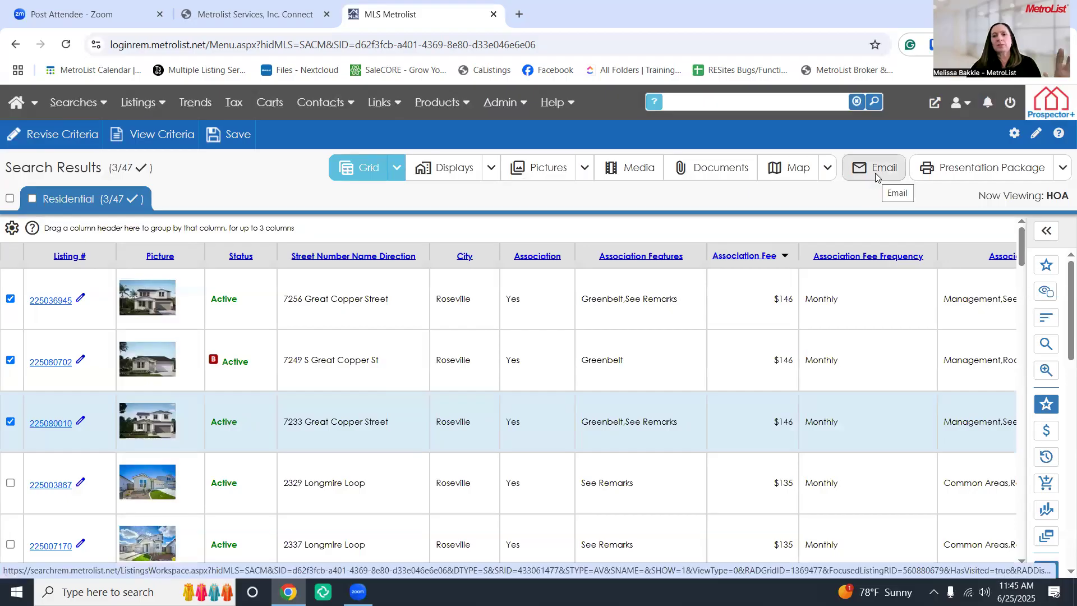
Reopen the package e-mail form and preview the e-mail's Map Report in a new tab
left_click(873, 174)
left_click(763, 459)
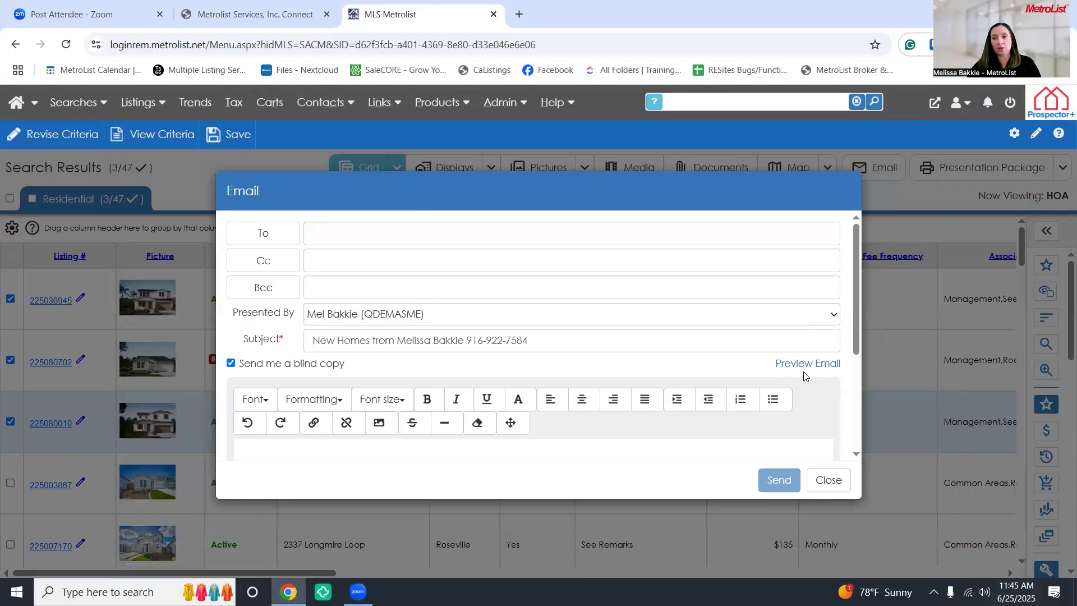
left_click(803, 365)
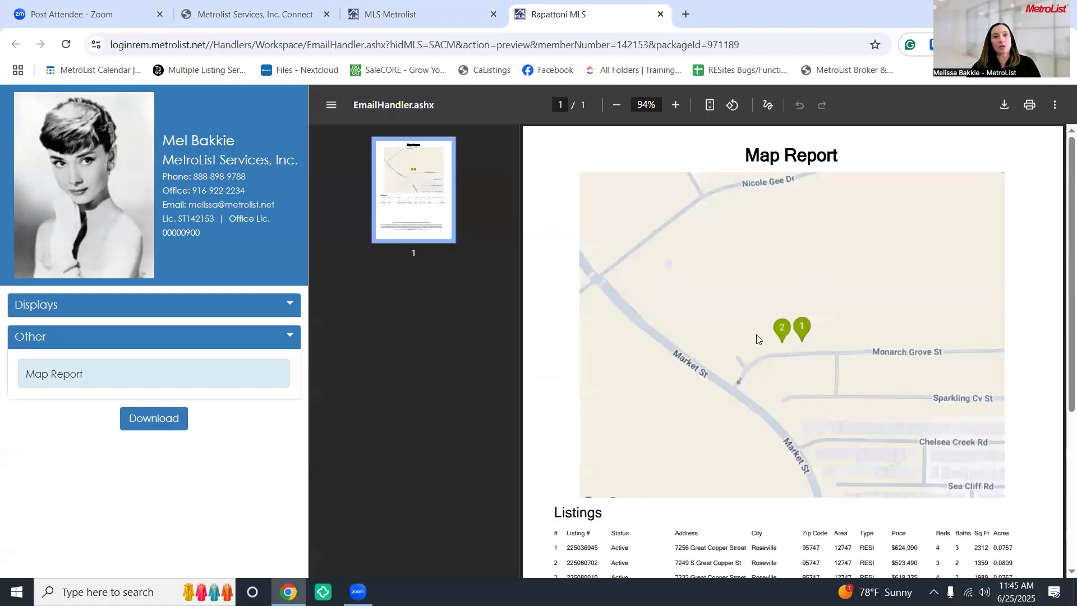
Switch the preview to the Client Summary report, scroll through it, then close the preview tab
scroll(753, 368, "down", 3)
scroll(753, 370, "up", 3)
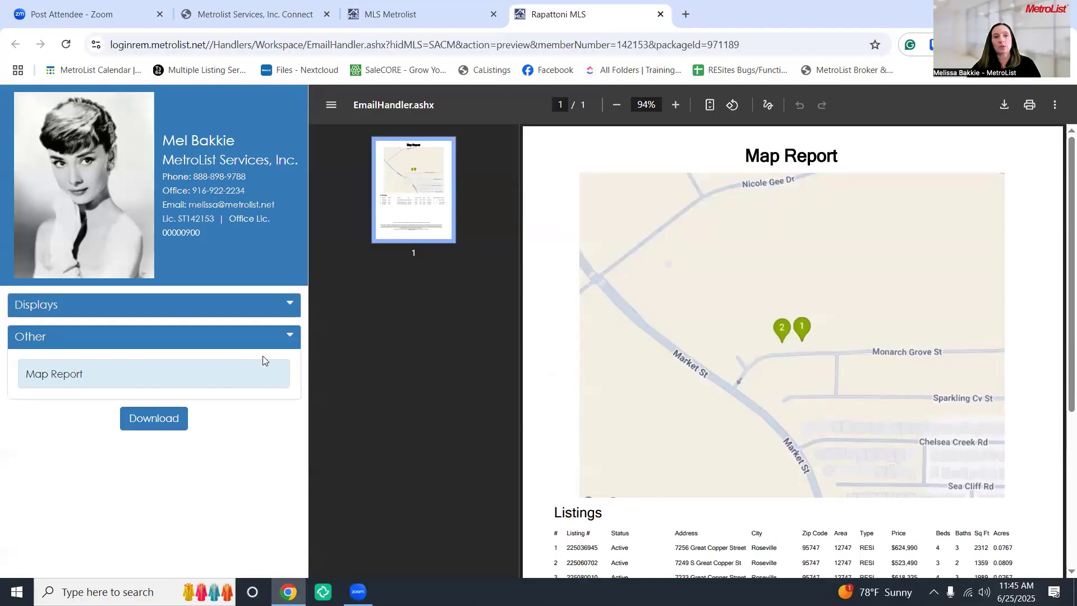
left_click(277, 304)
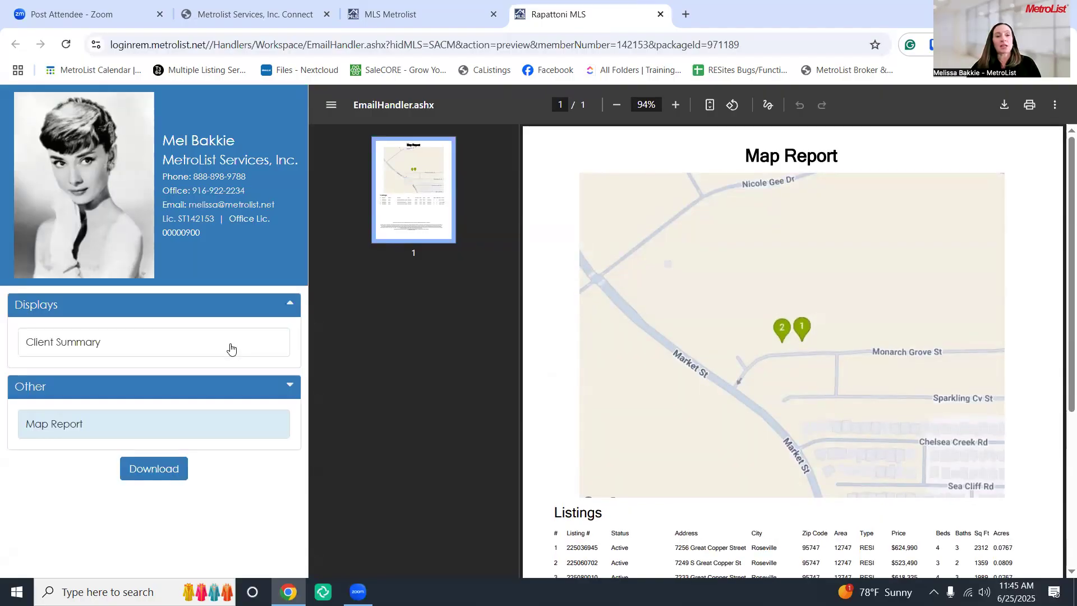
left_click(230, 343)
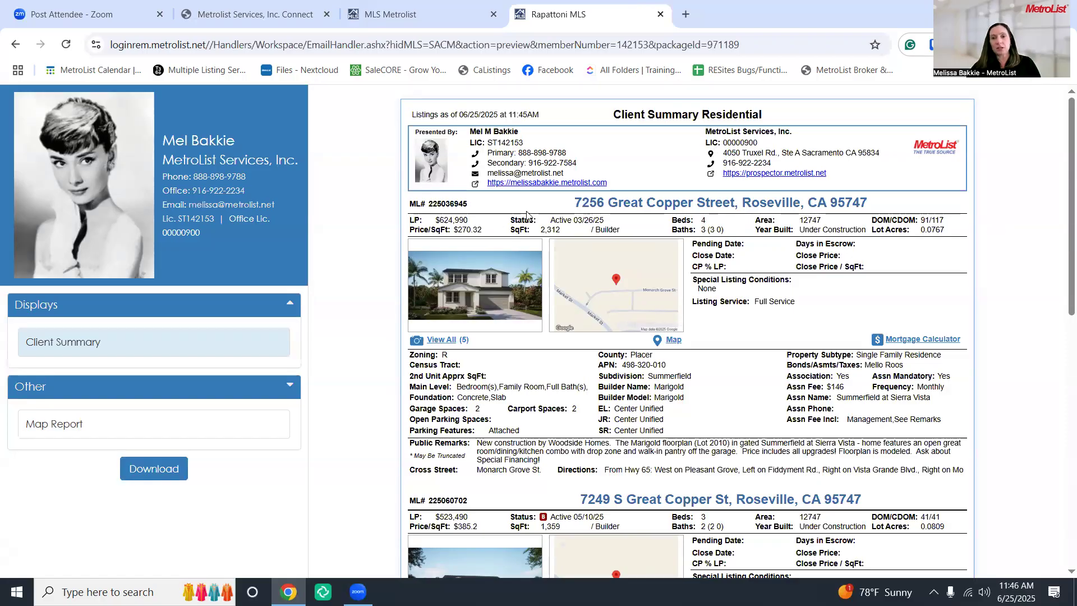
scroll(752, 355, "down", 2)
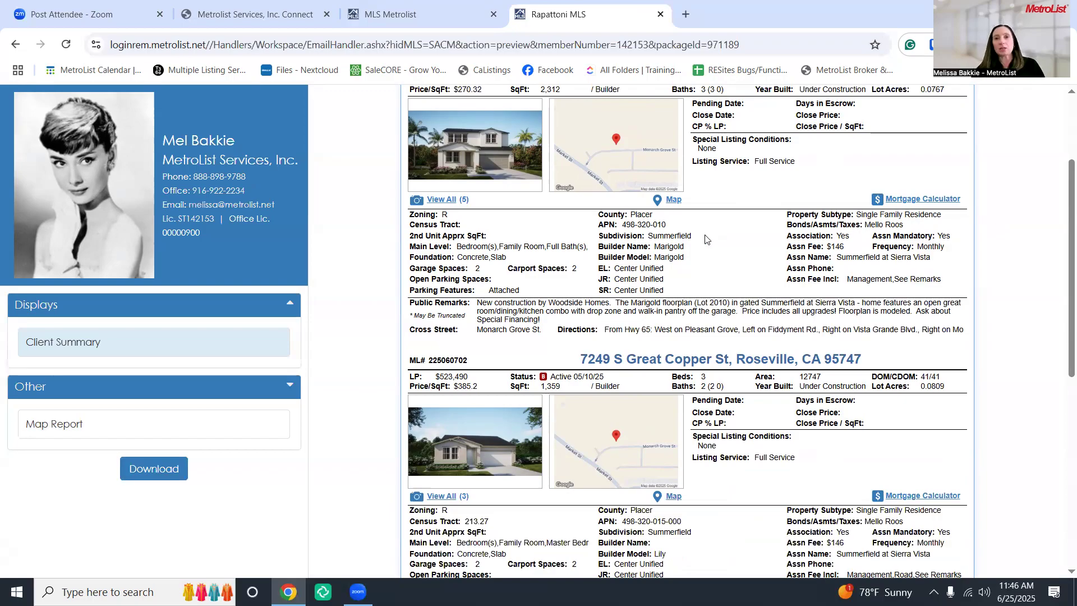
left_click(660, 14)
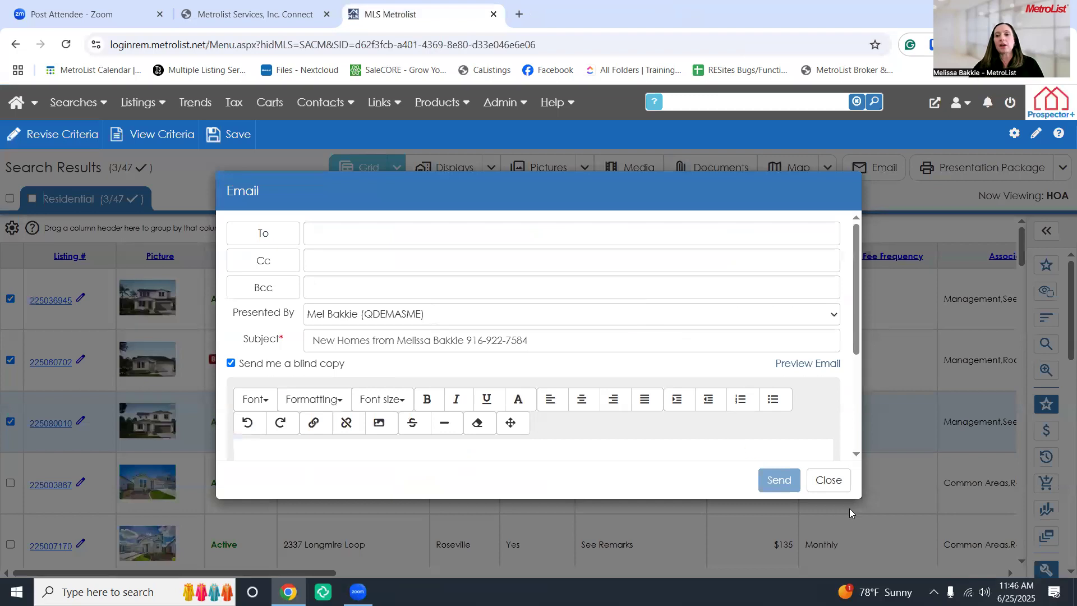
Close the e-mail form and try the Checked, Checked borderless, All and All borderless print options
left_click(835, 488)
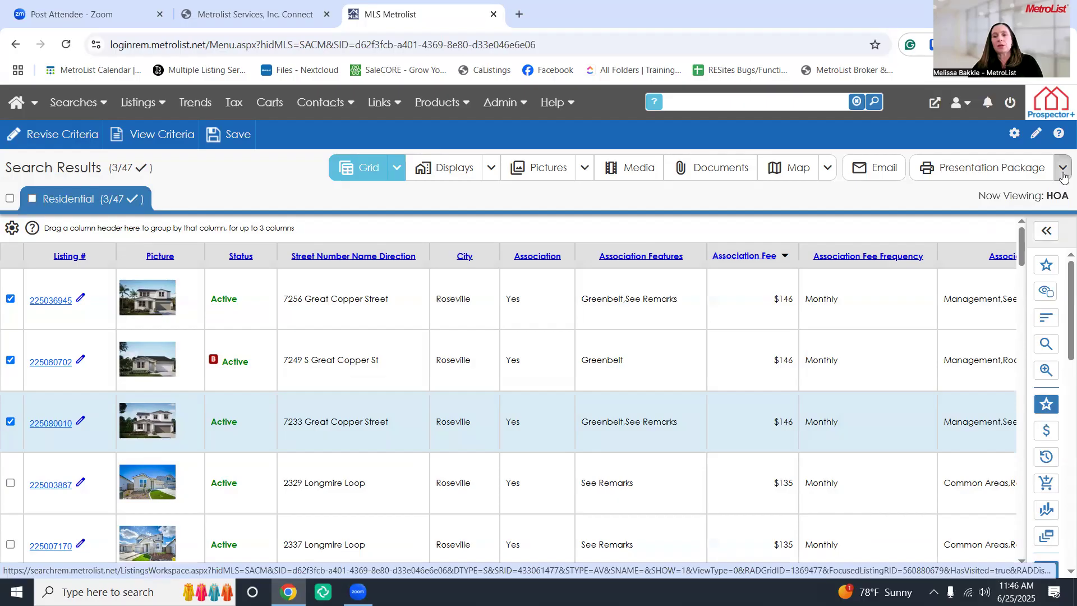
left_click(1063, 168)
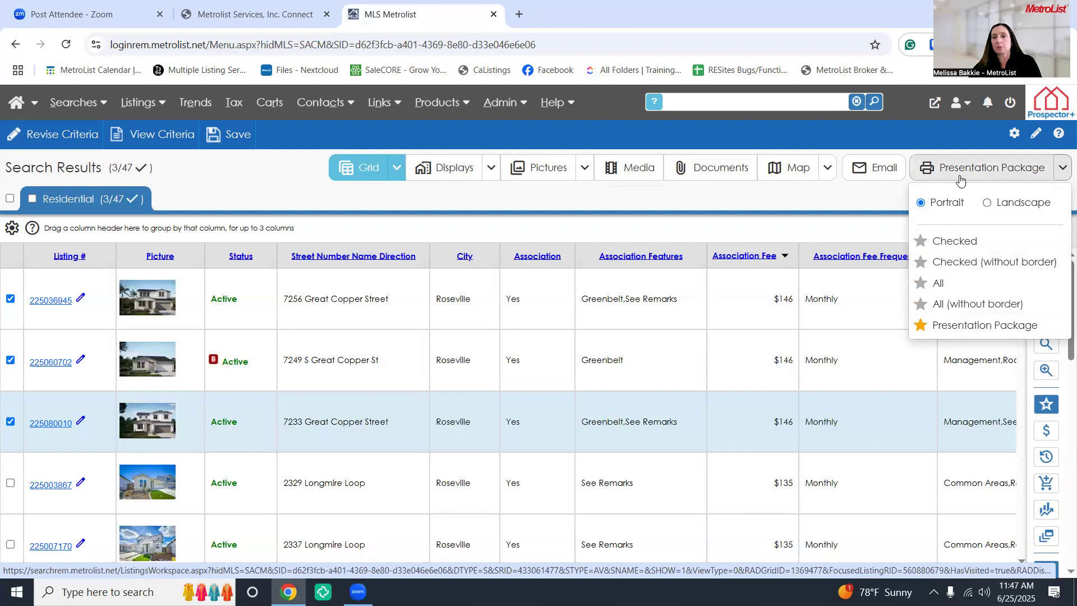
left_click(921, 245)
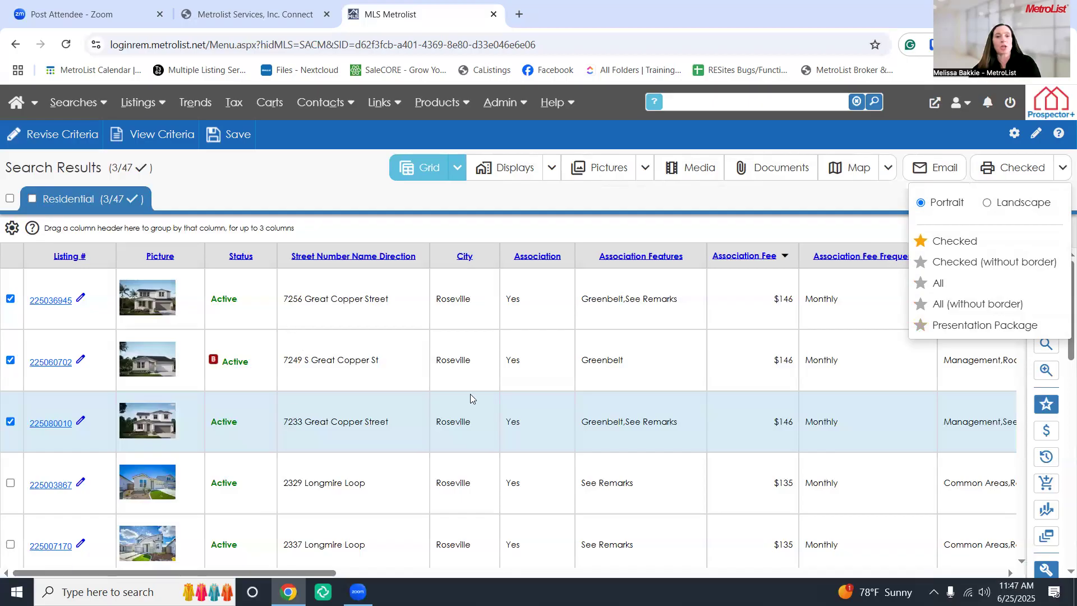
left_click(925, 269)
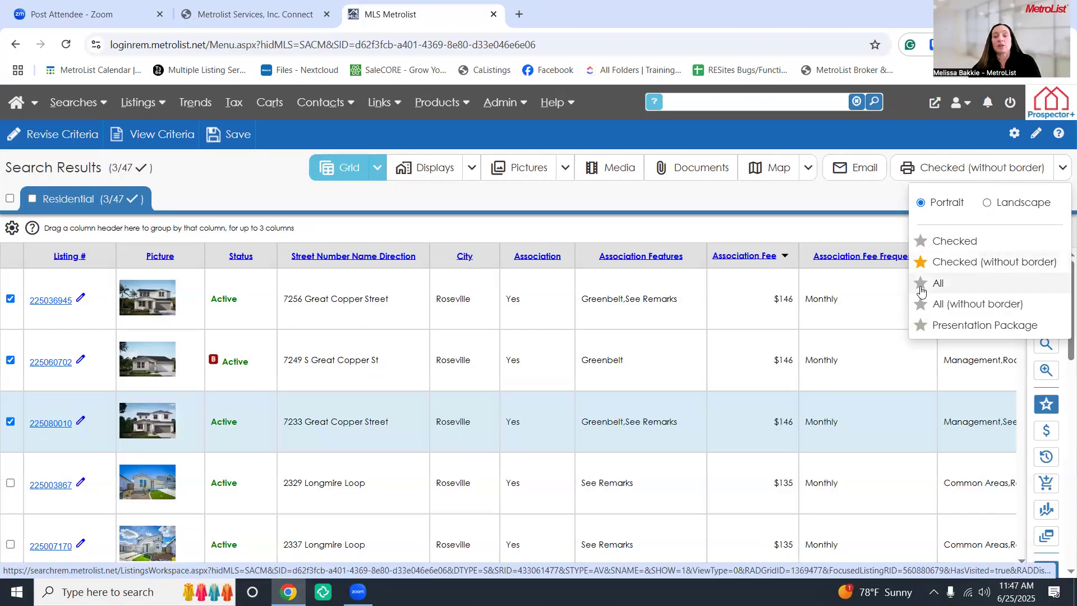
left_click(921, 287)
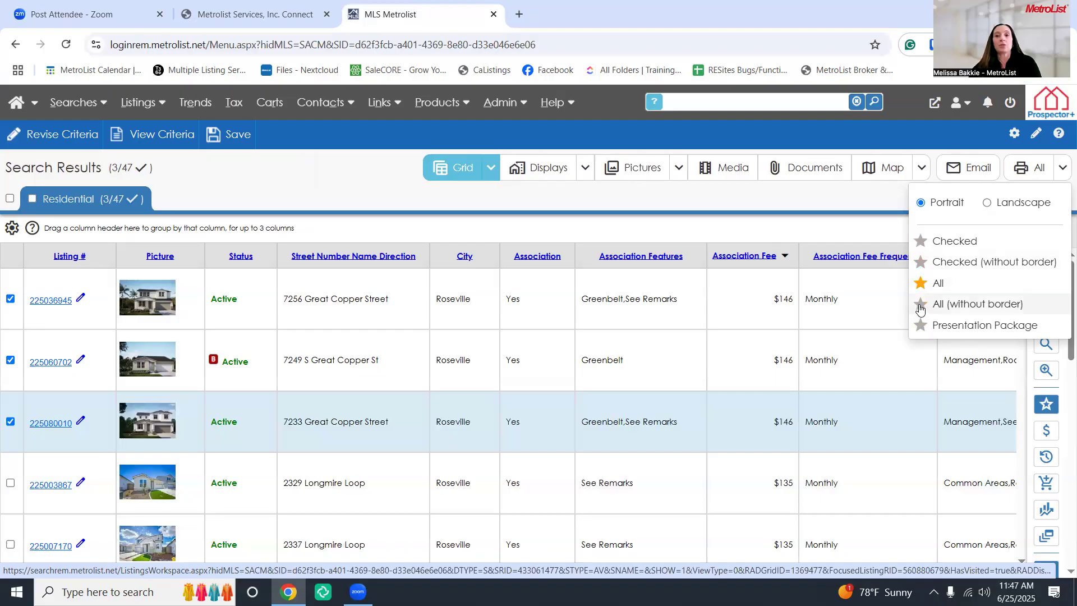
left_click(920, 307)
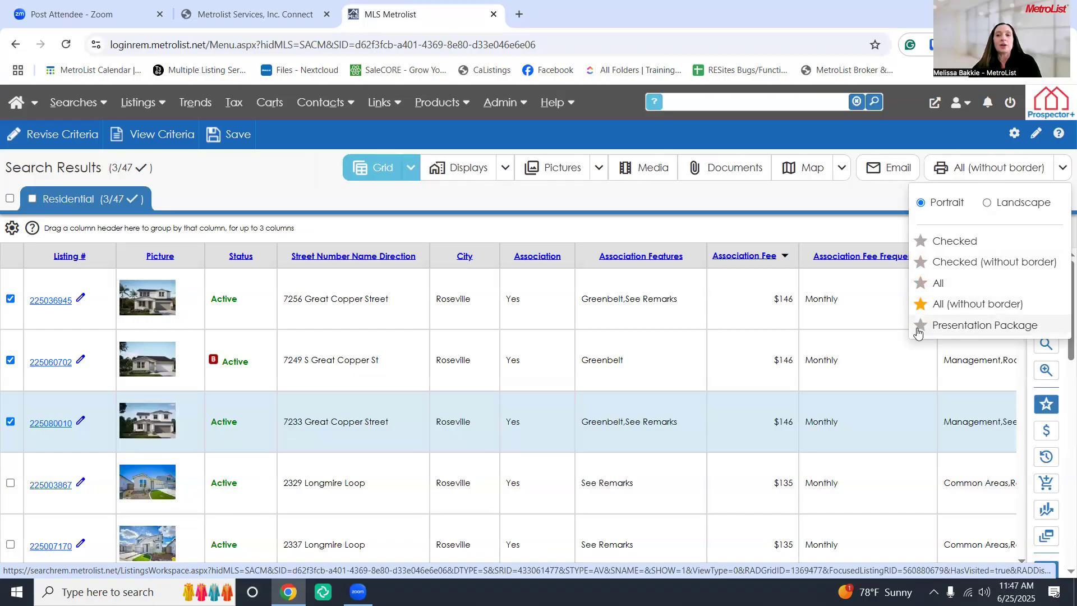
Set the print output back to Presentation Package and close the print format list
left_click(920, 325)
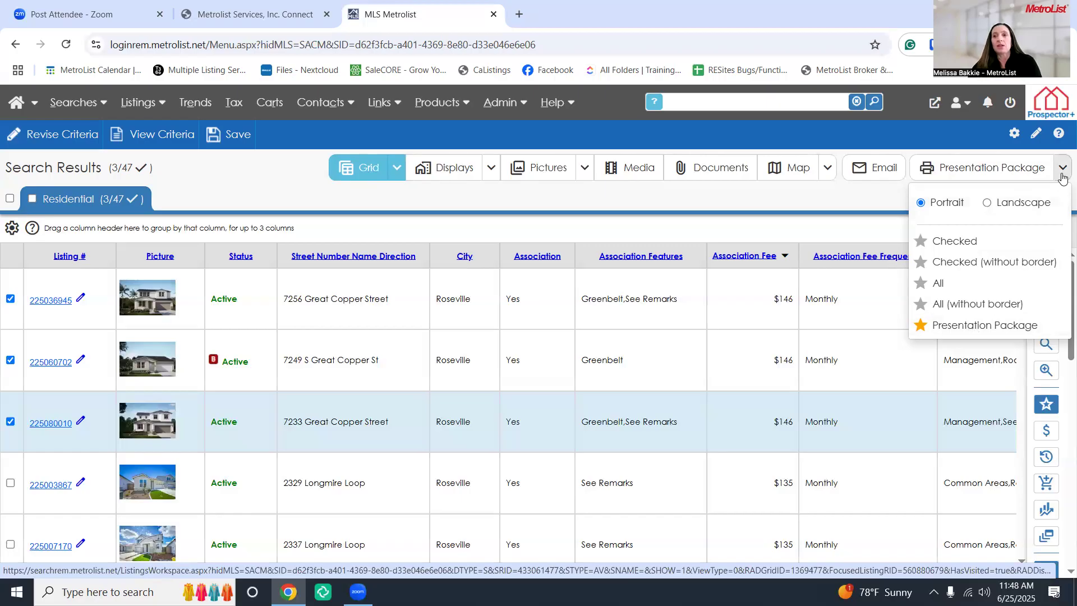
left_click(1058, 176)
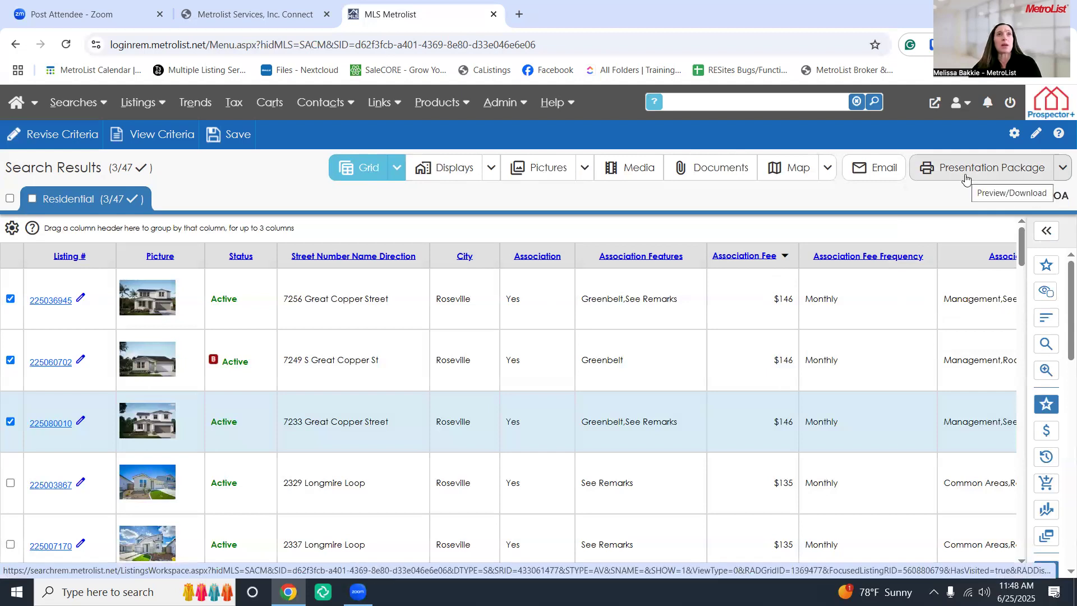
left_click(1063, 167)
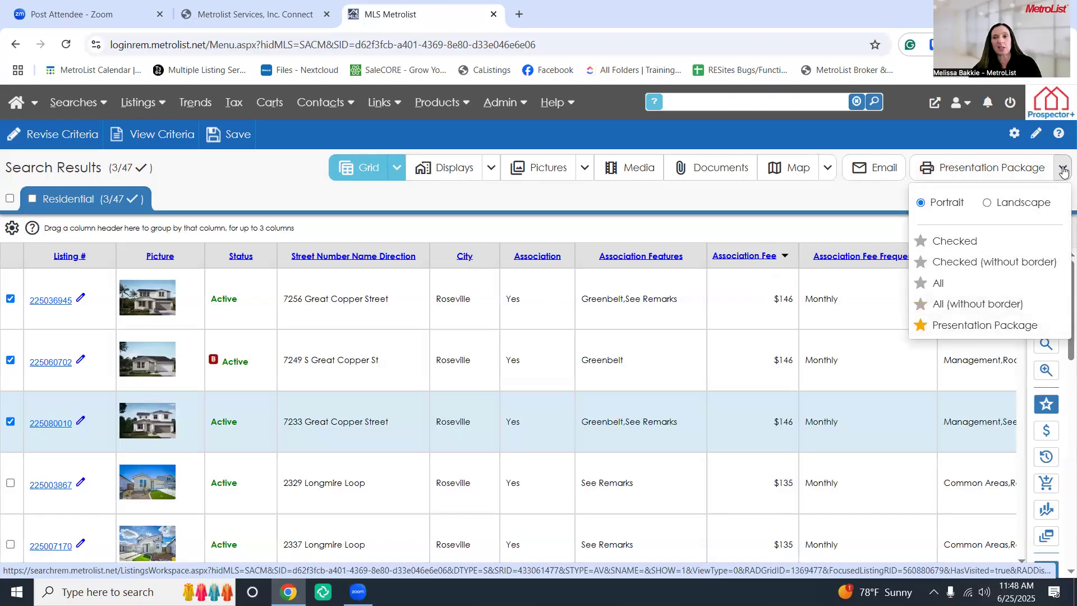
left_click(1041, 176)
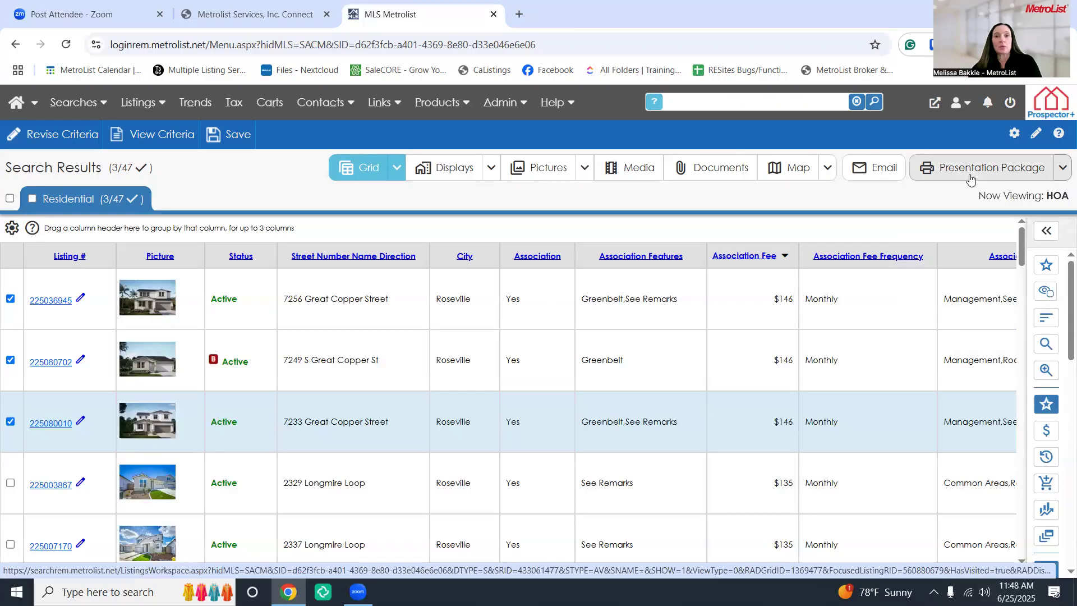
Start a presentation package, browse the Displays, Grids and Documents reports, and add the Agent/Office report under Other
left_click(969, 176)
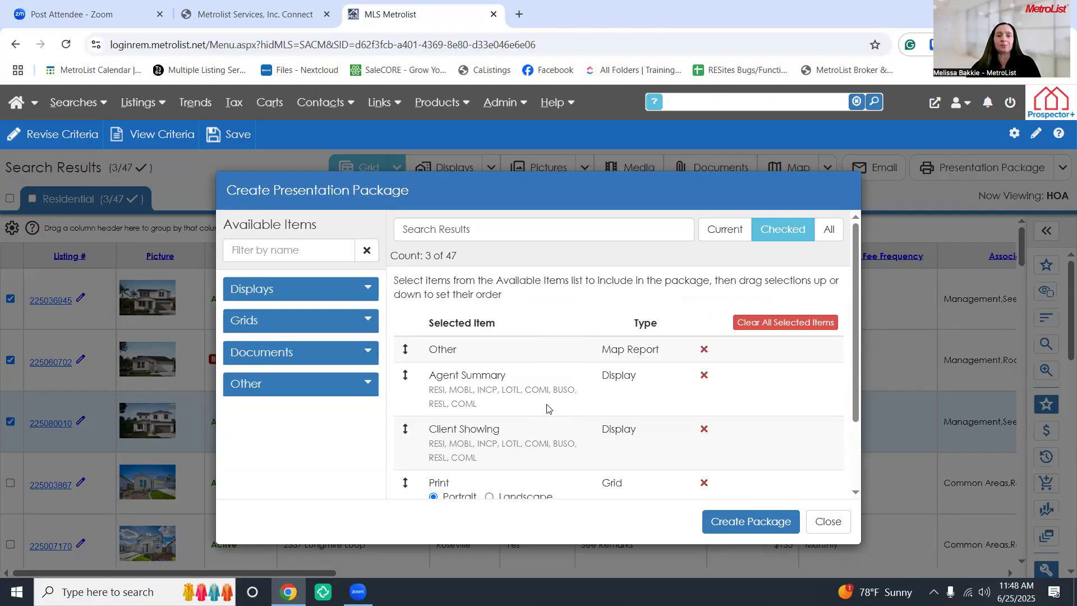
left_click(369, 290)
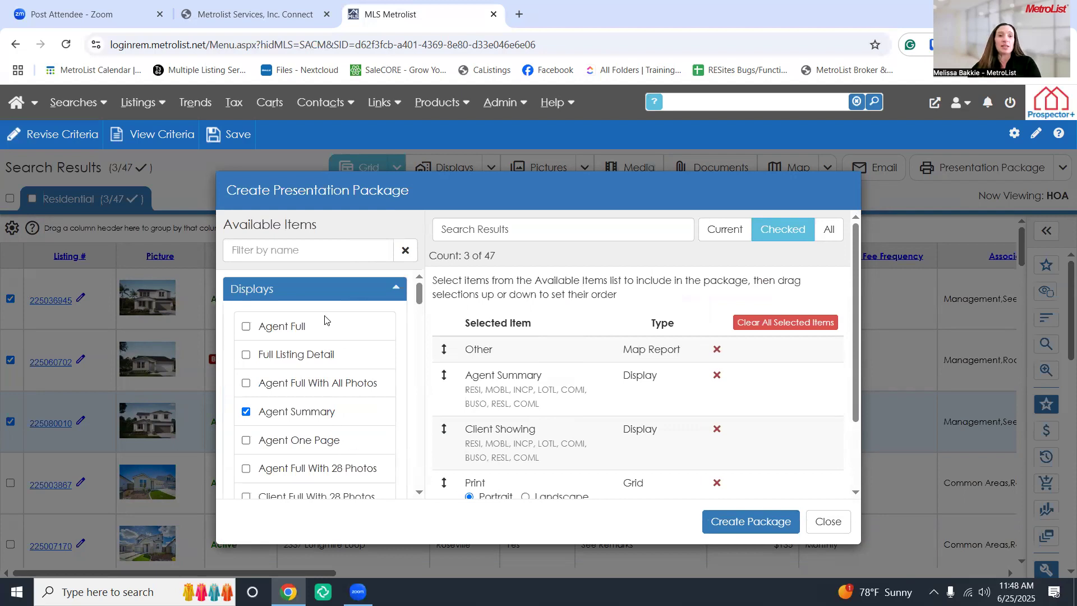
scroll(324, 332, "down", 1)
scroll(326, 336, "up", 1)
left_click(397, 295)
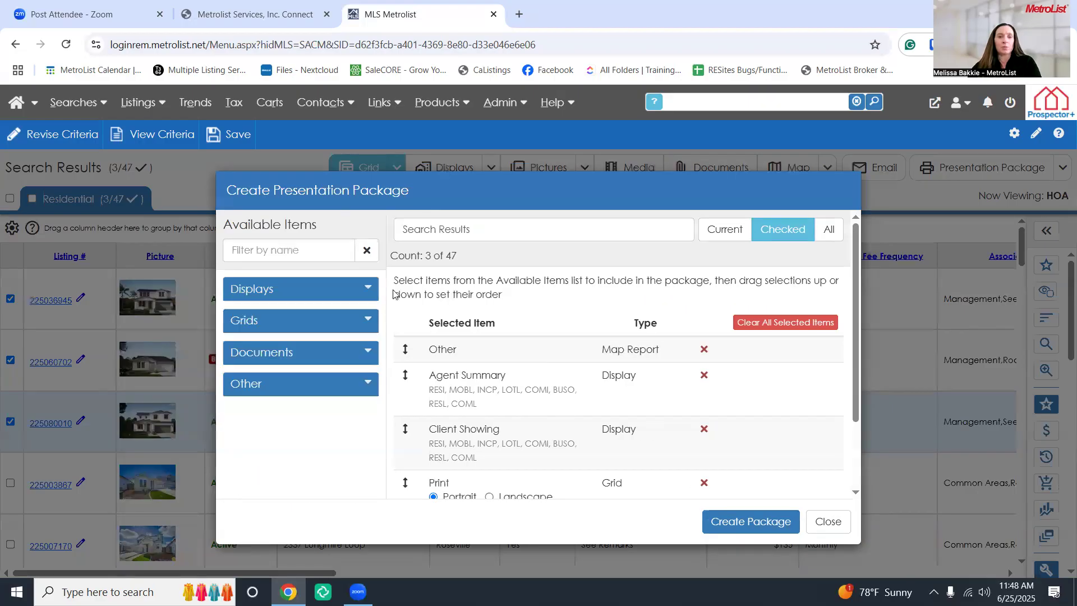
left_click(370, 318)
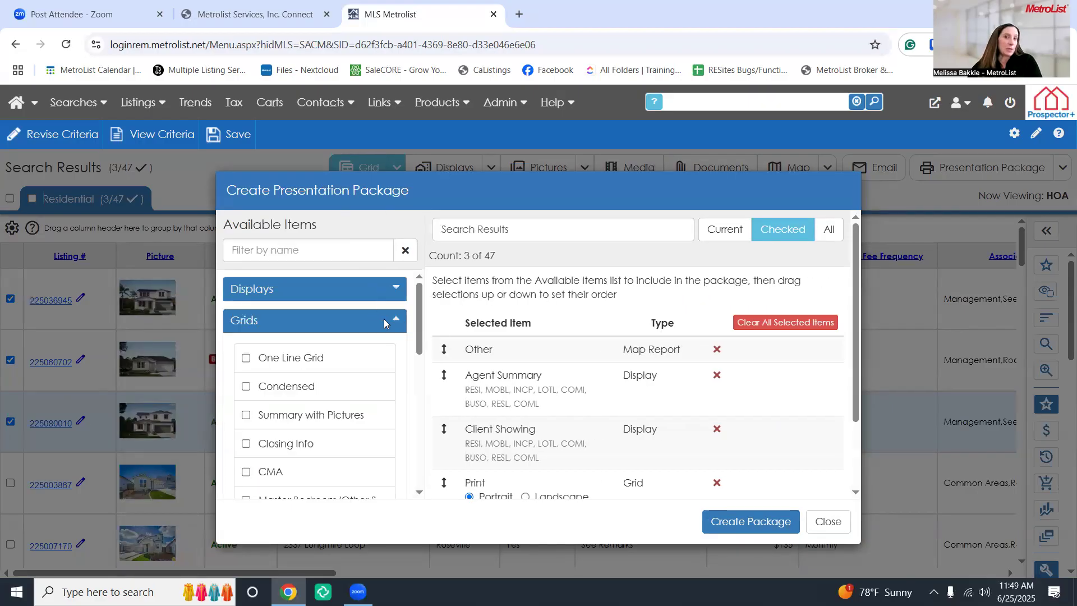
left_click(391, 322)
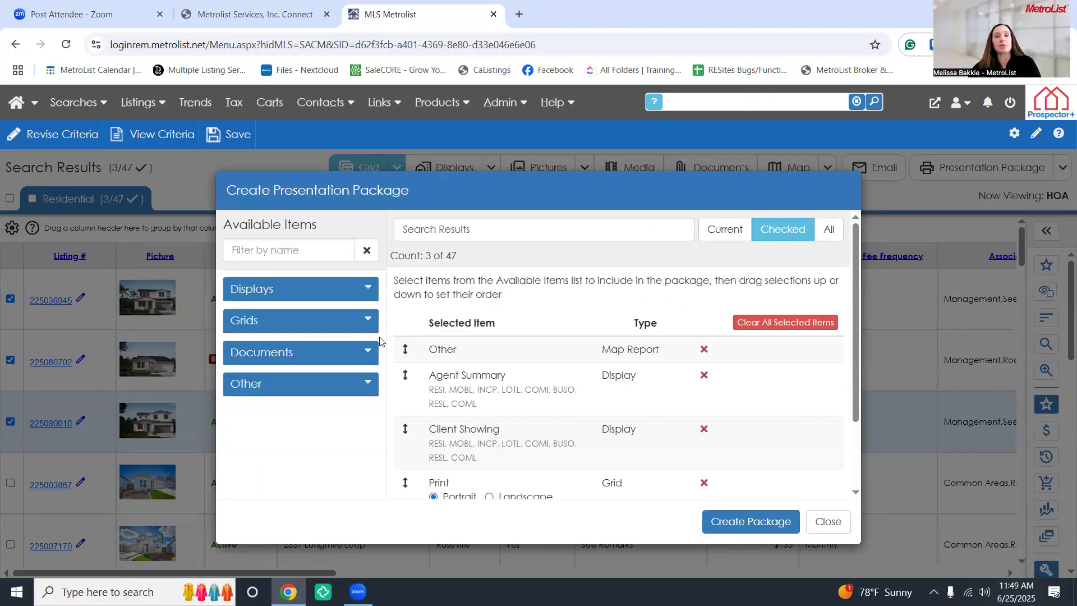
left_click(378, 353)
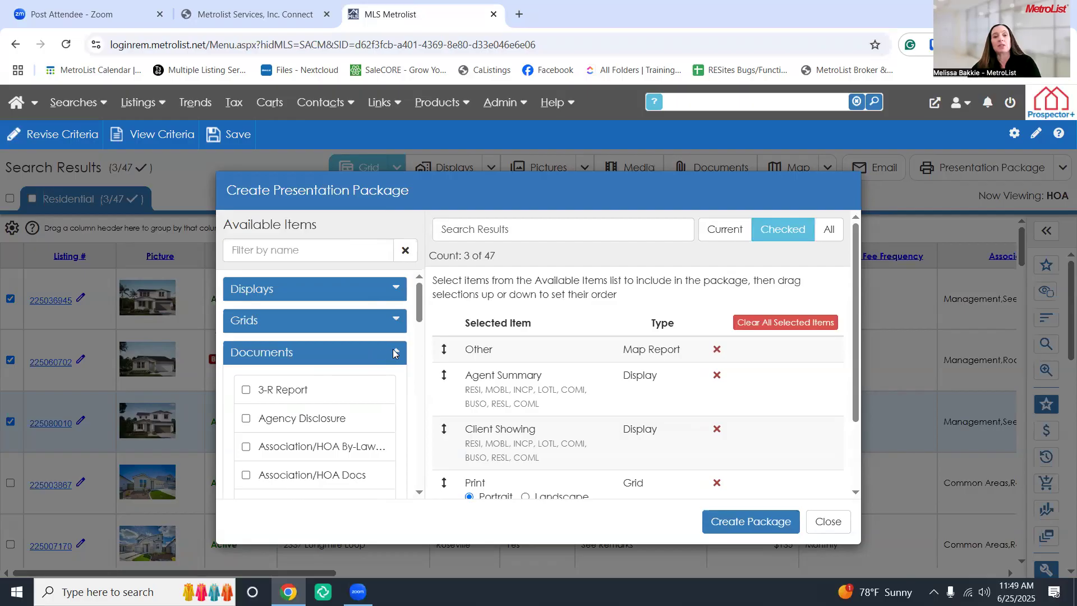
left_click(392, 349)
left_click(370, 377)
scroll(365, 381, "down", 2)
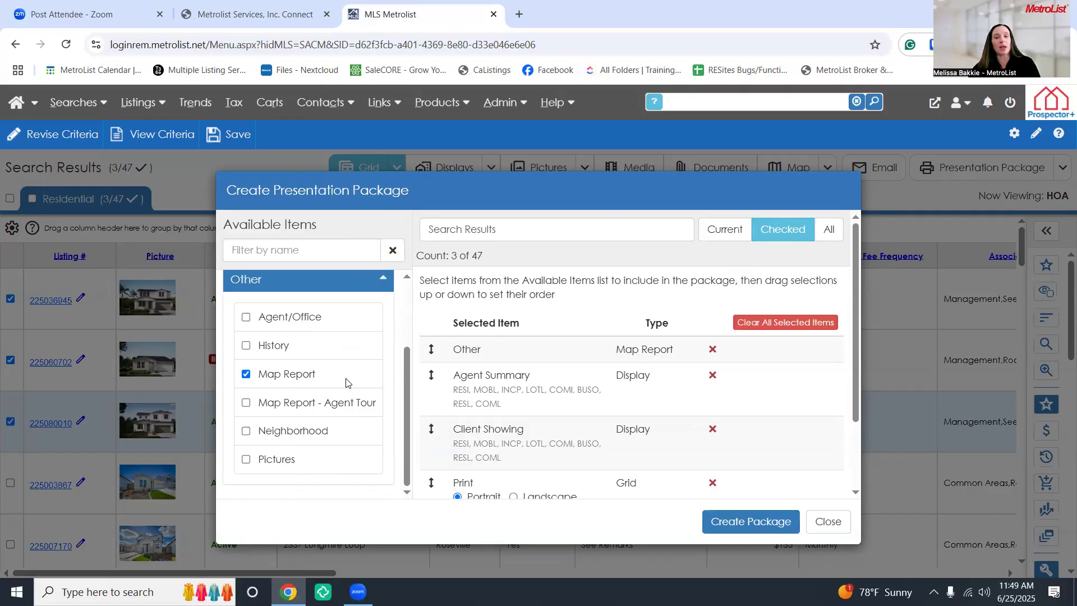
left_click(246, 317)
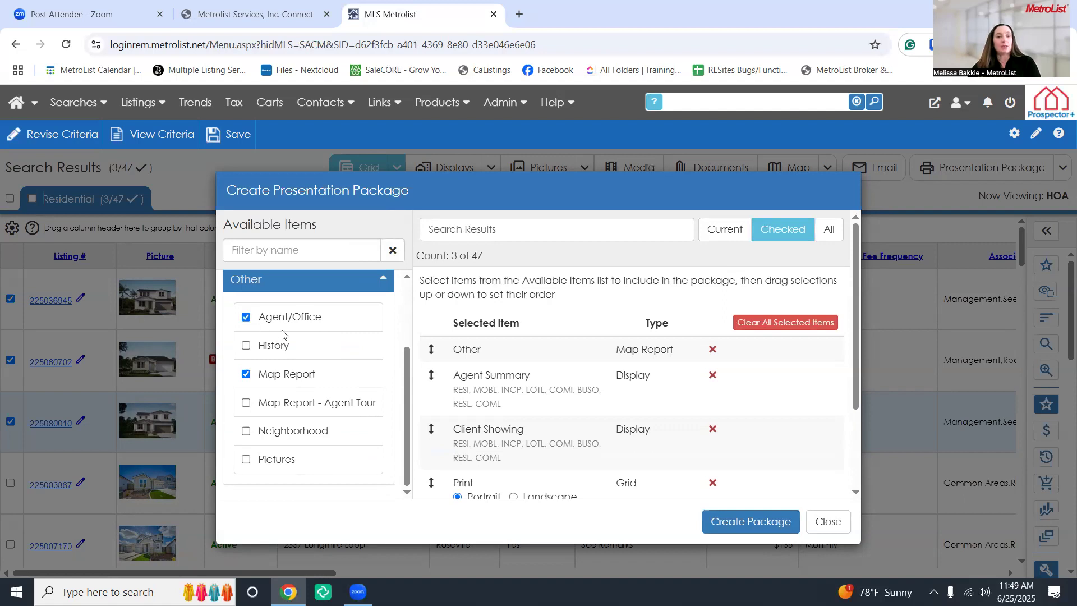
Remove the Print and Client Full items, move Agent Summary below Agent/Office, and select the package name
left_click(383, 280)
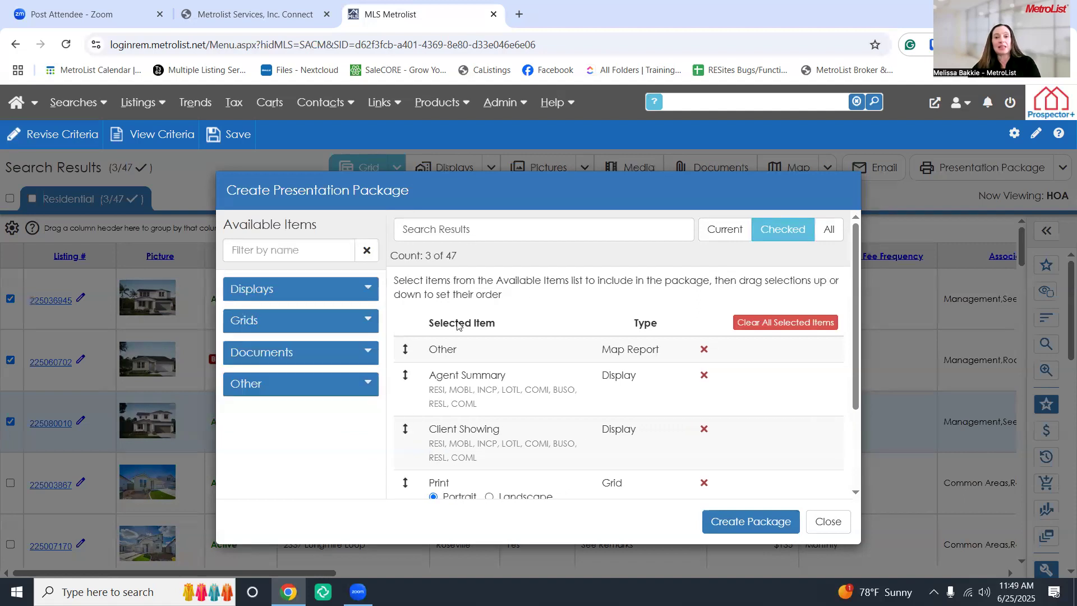
scroll(534, 401, "down", 3)
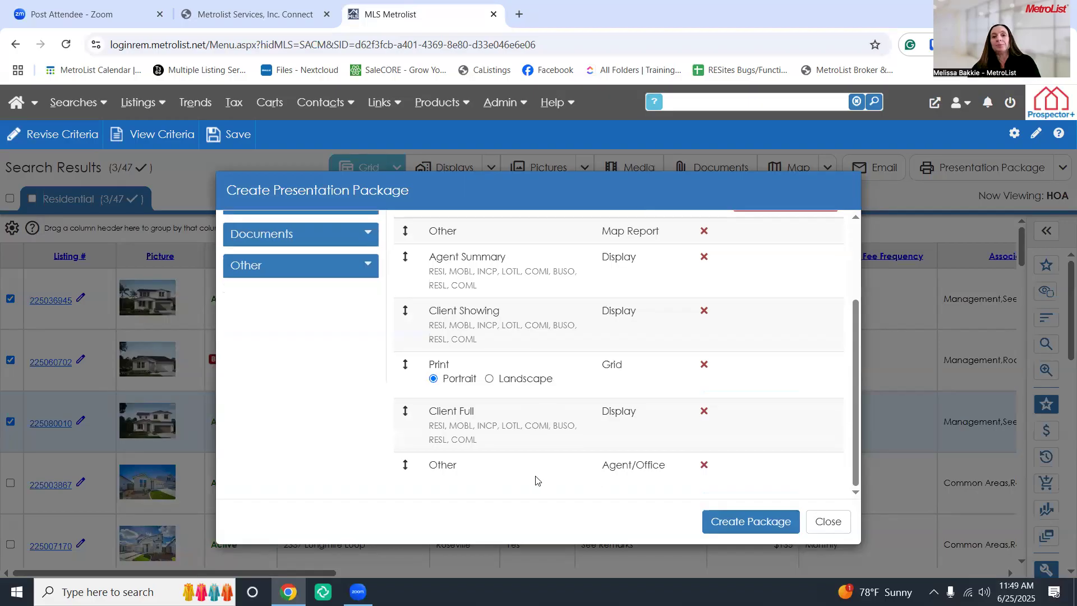
scroll(536, 480, "up", 2)
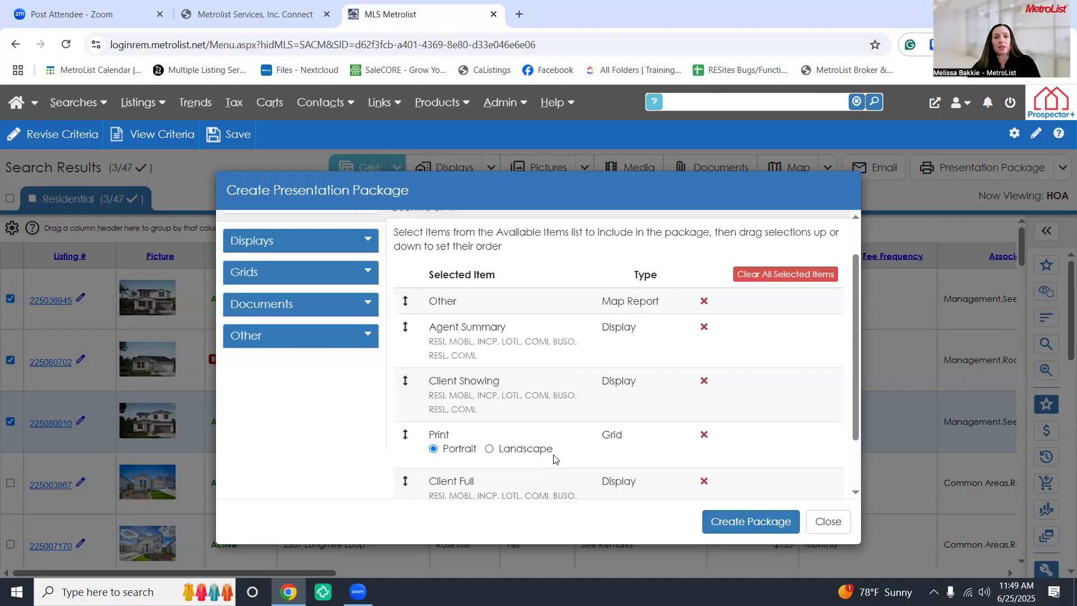
scroll(580, 457, "down", 2)
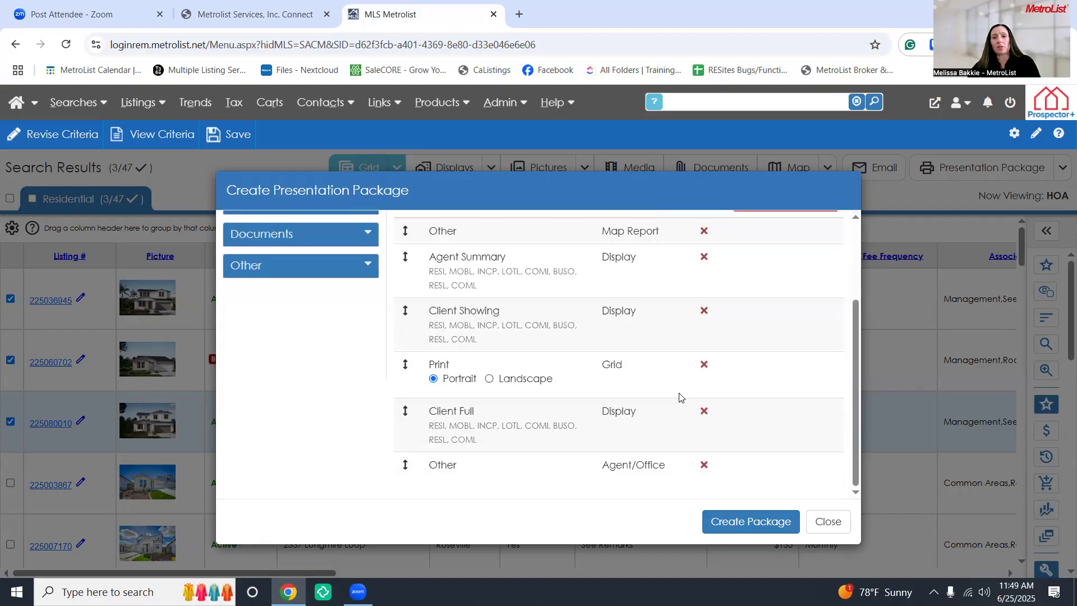
left_click(705, 366)
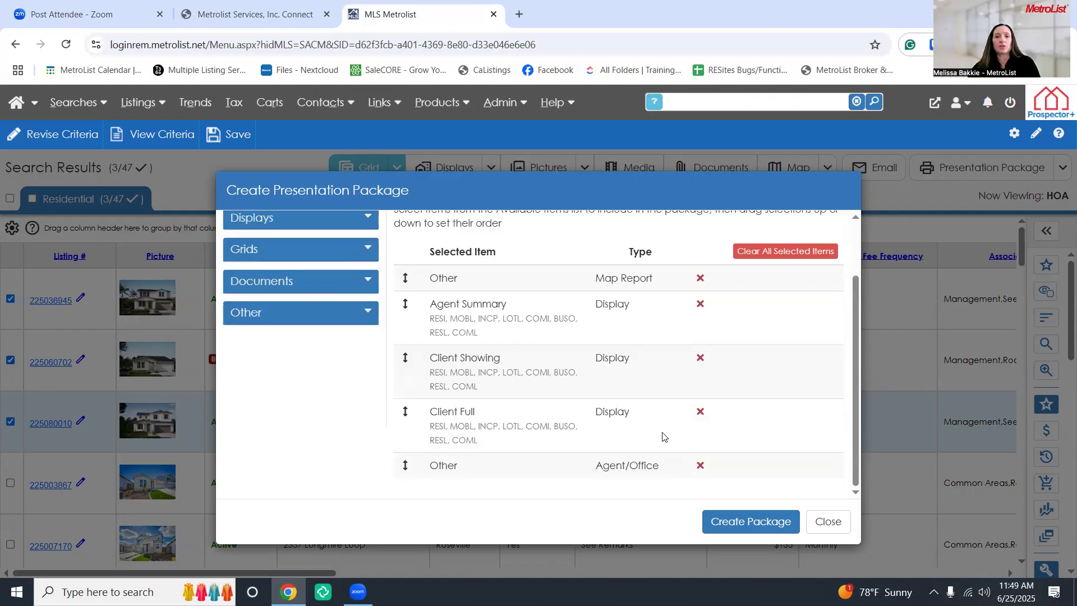
left_click(700, 411)
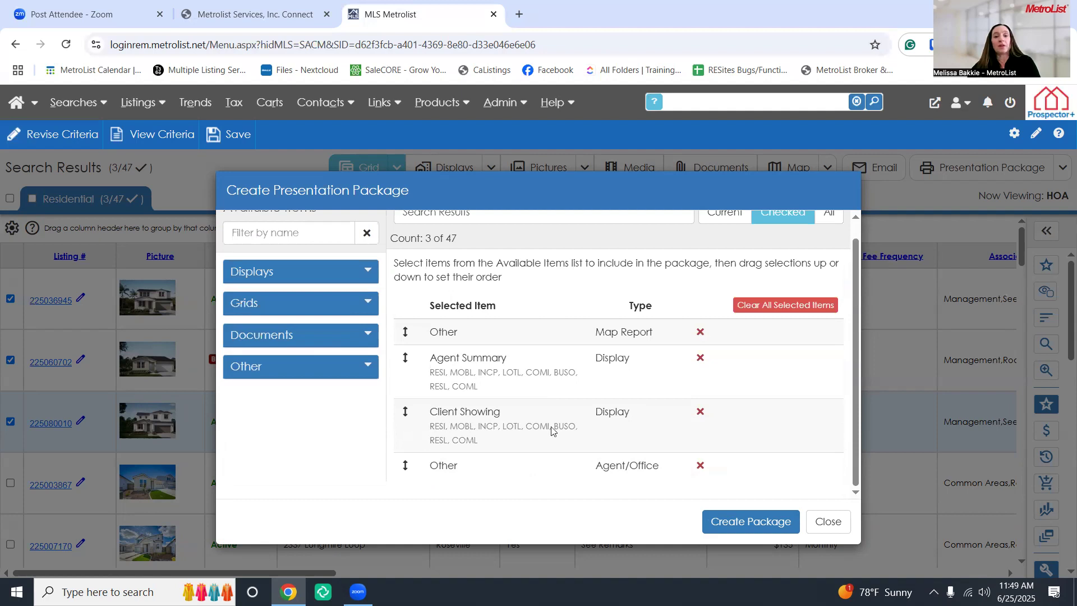
left_click_drag(402, 359, 399, 459)
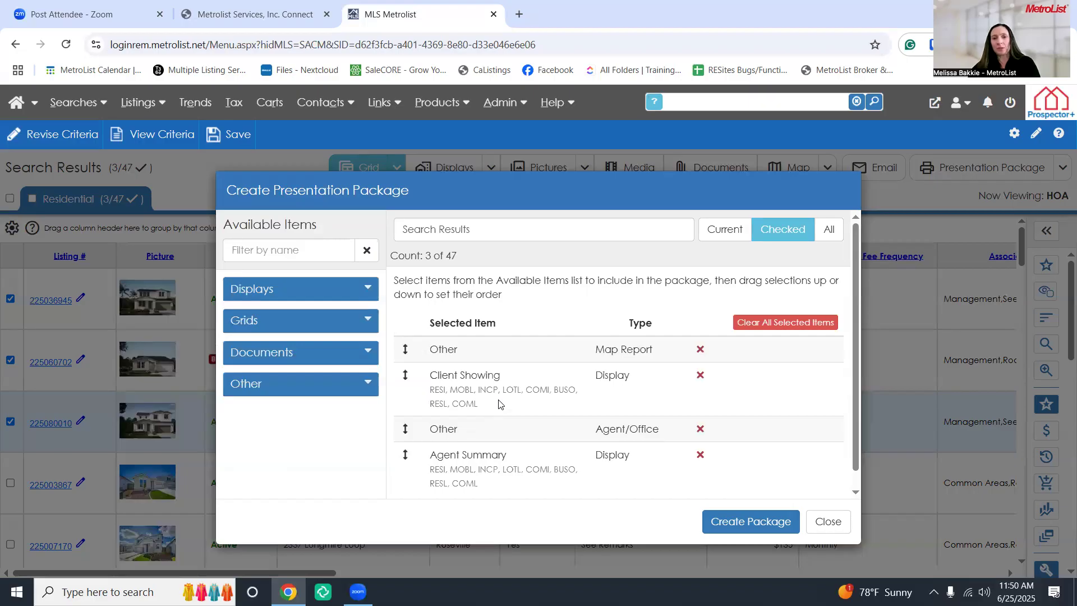
left_click(444, 230)
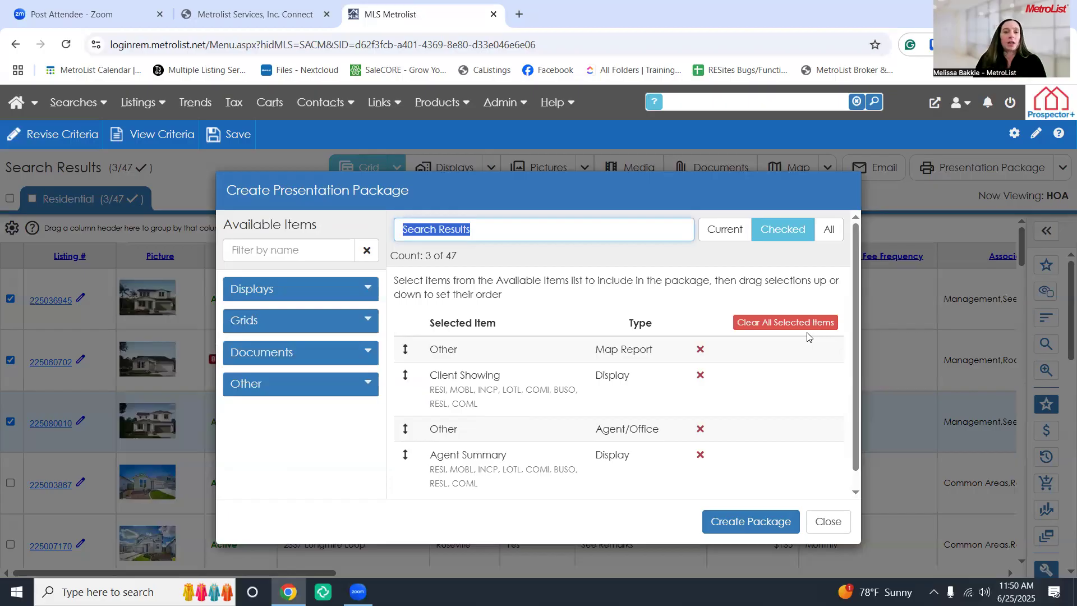
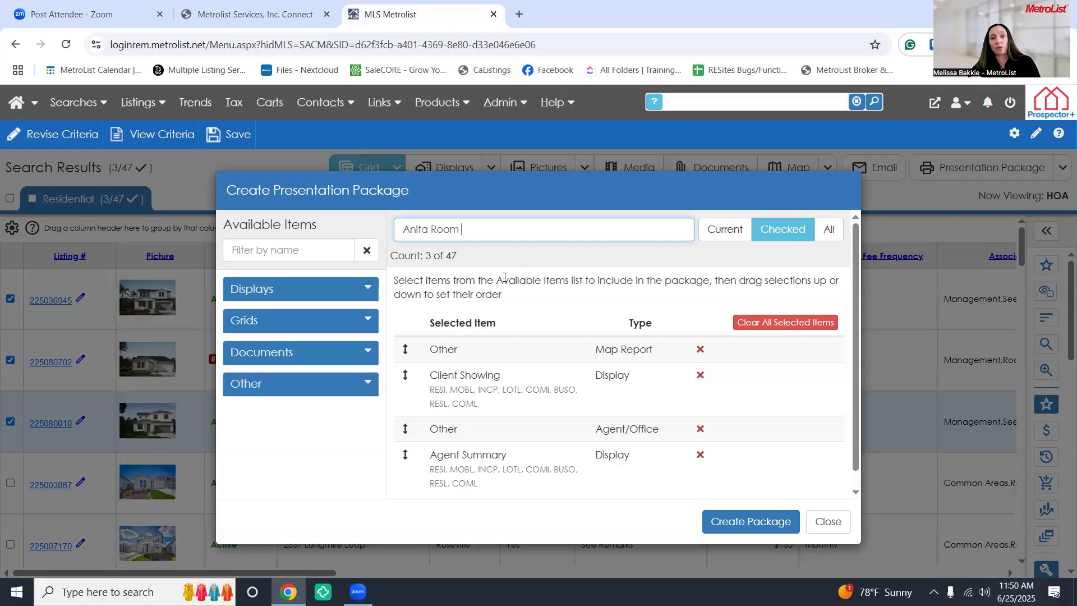
Enter a package name, limit the package to the 3 checked of 47 listings, and create it
left_click_drag(471, 258, 722, 236)
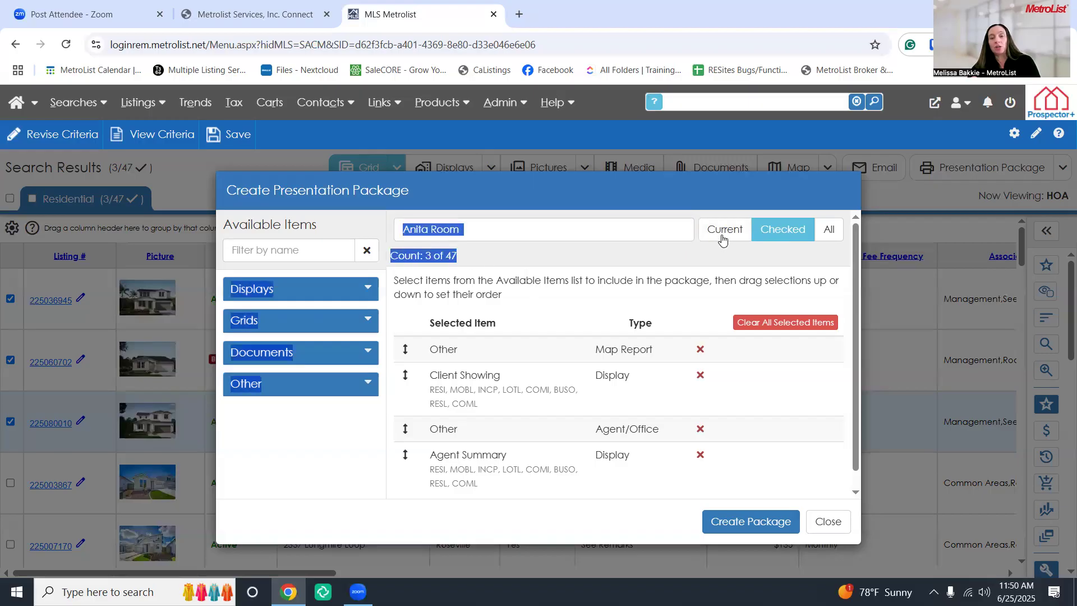
left_click(723, 236)
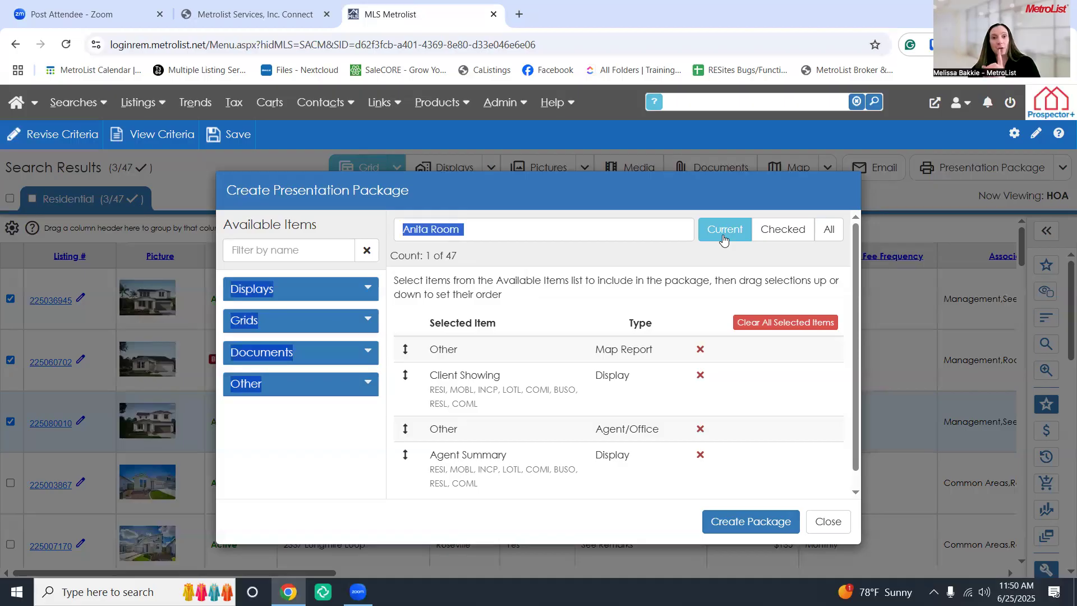
left_click(826, 231)
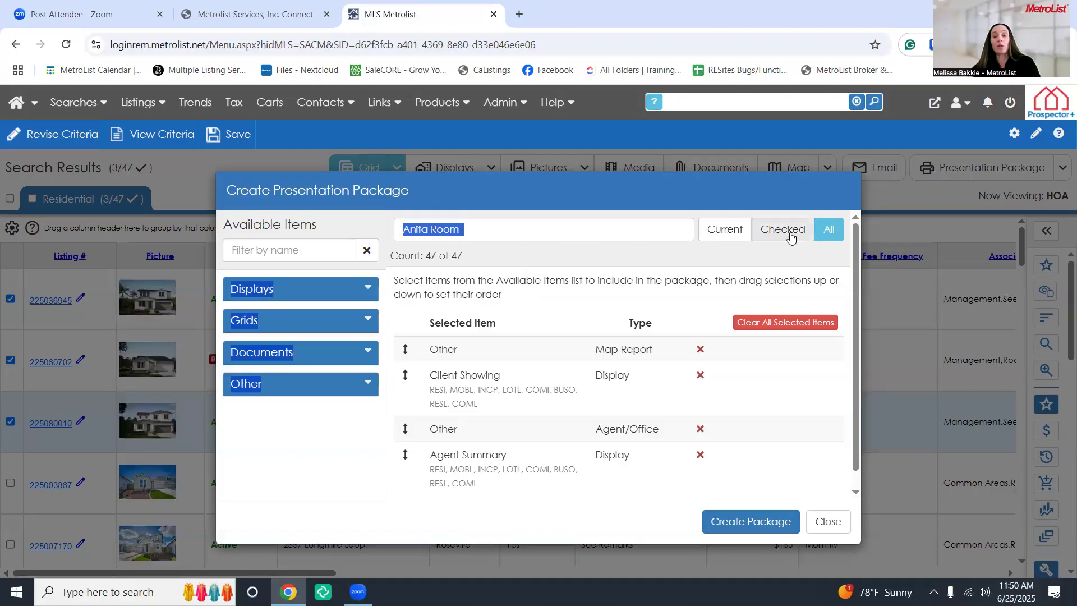
left_click(790, 237)
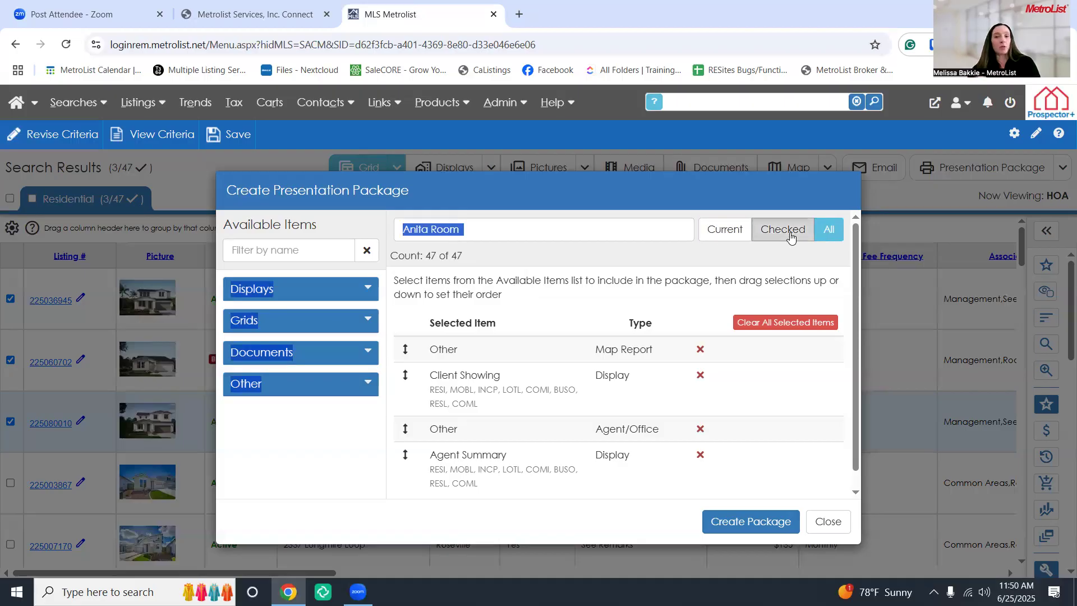
left_click(720, 238)
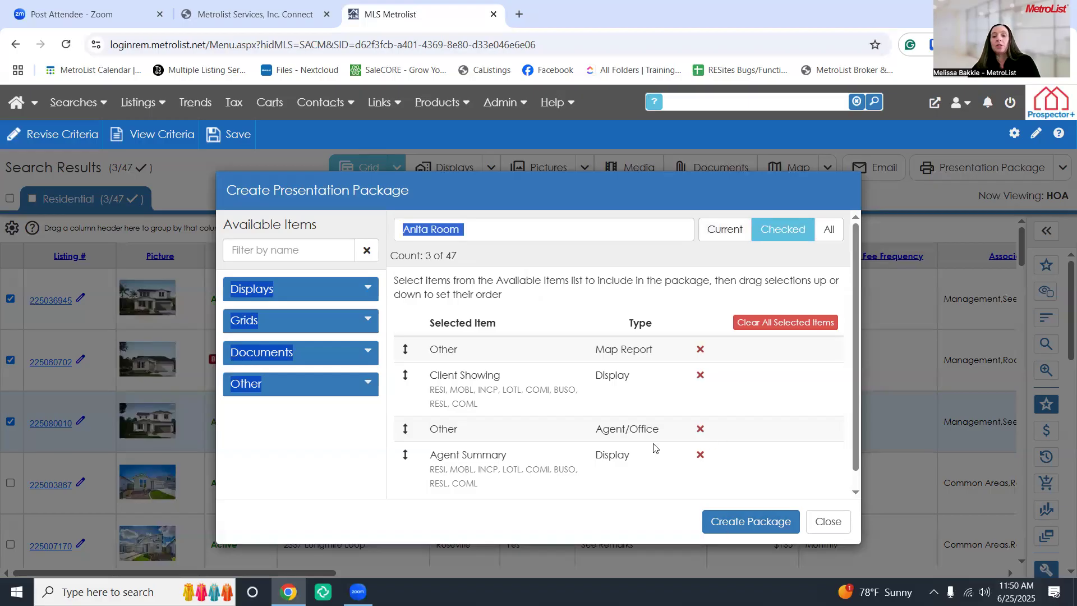
left_click(734, 530)
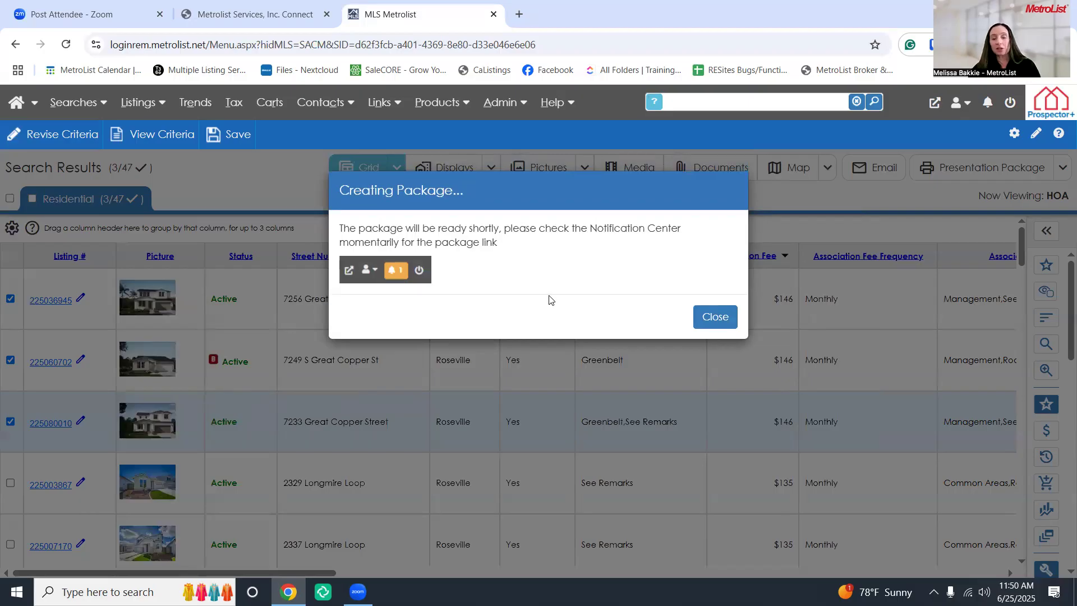
Dismiss the Creating Package notice and open the Notification Center with its filter field focused
left_click(713, 323)
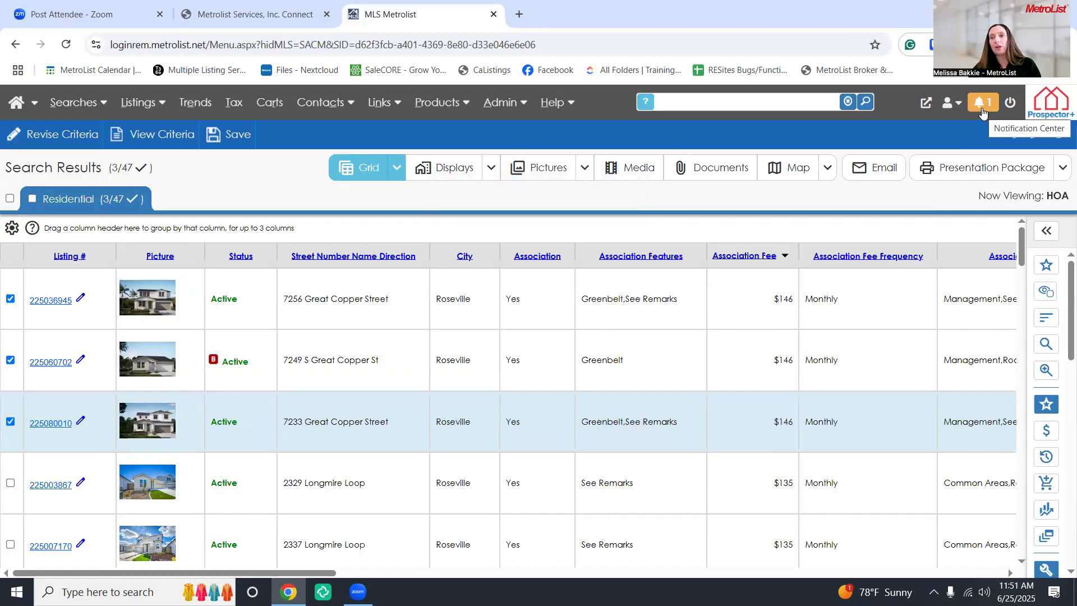
left_click(981, 108)
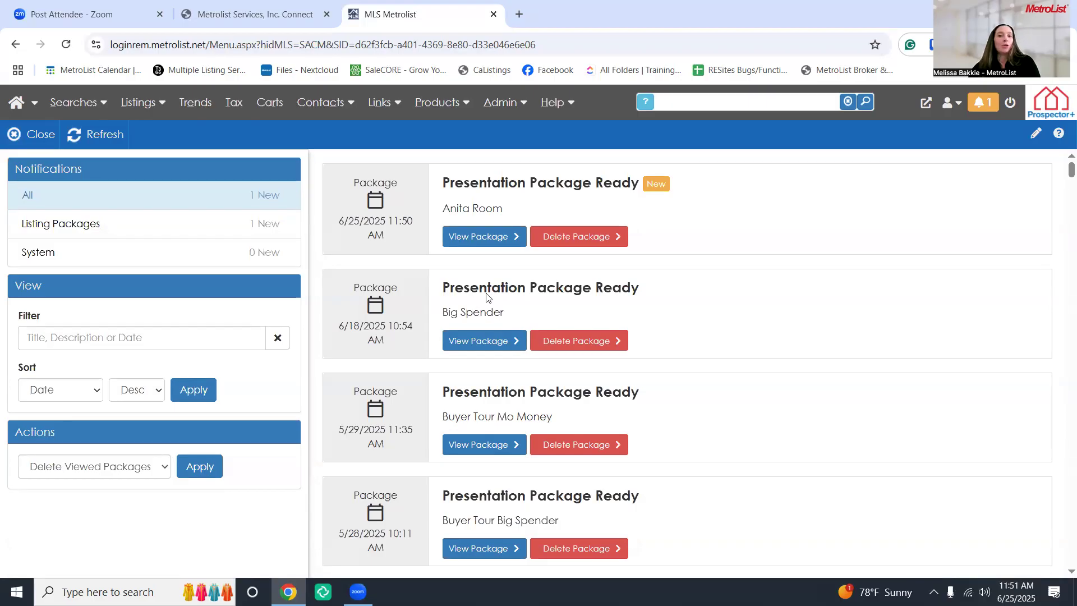
left_click(112, 340)
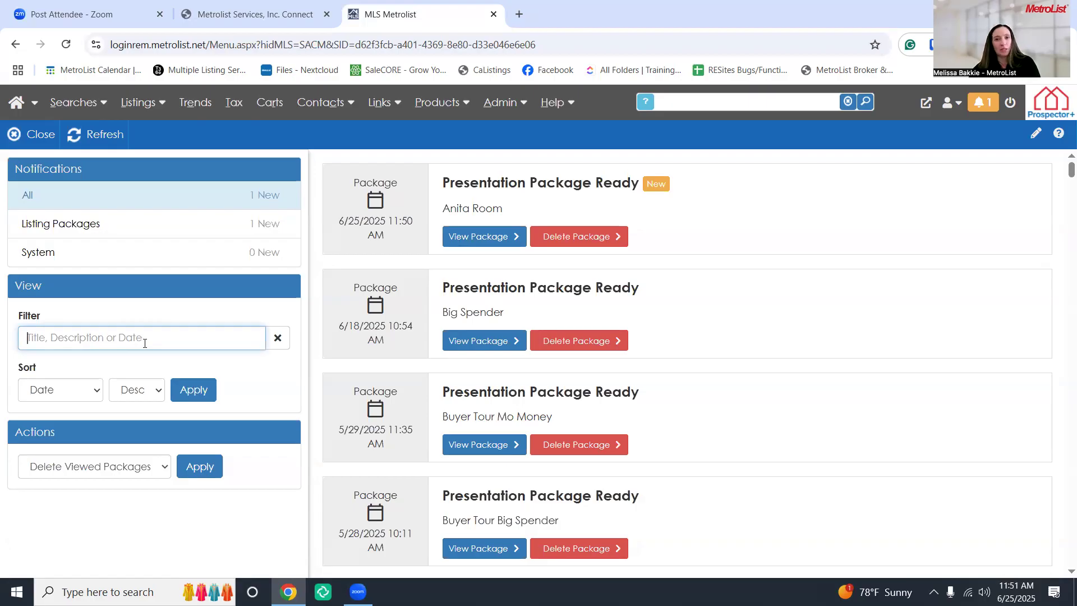
Open the newest presentation package PDF and view pages 2 through 5, the listing agent details
left_click(493, 244)
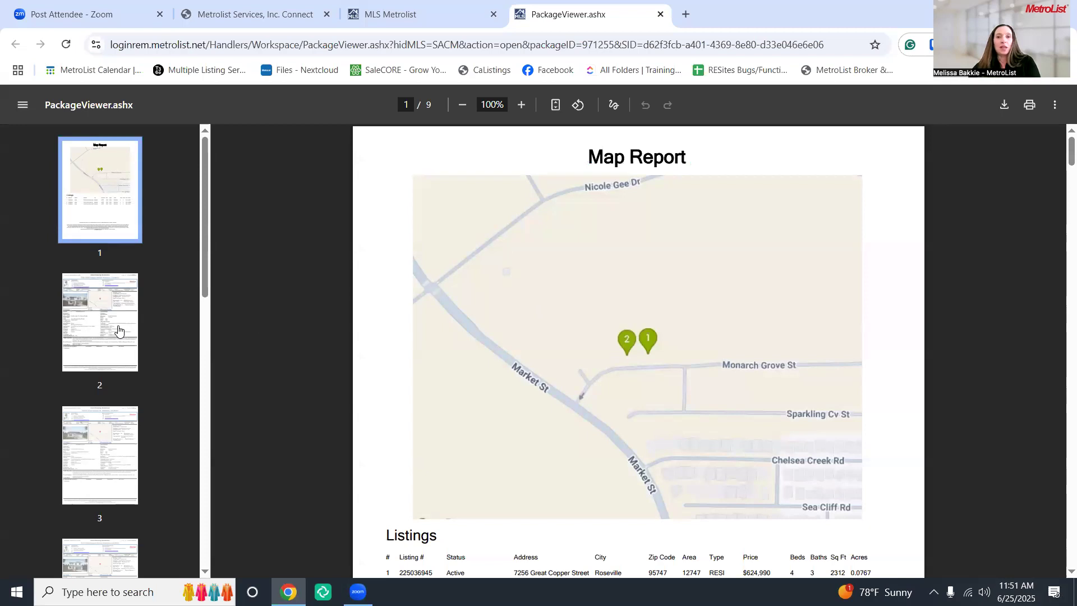
left_click(114, 327)
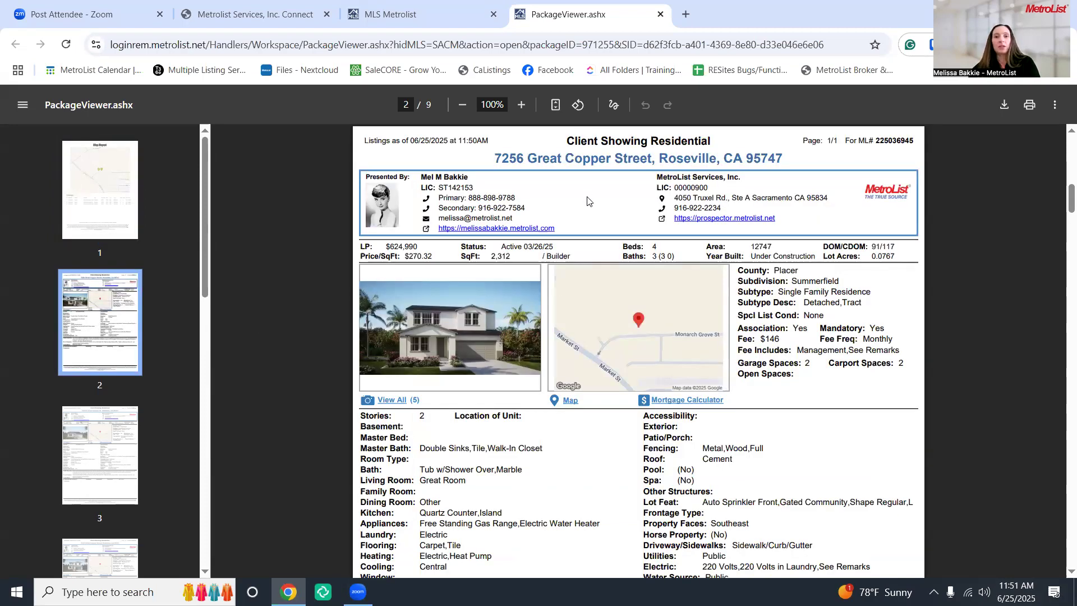
scroll(640, 272, "down", 5)
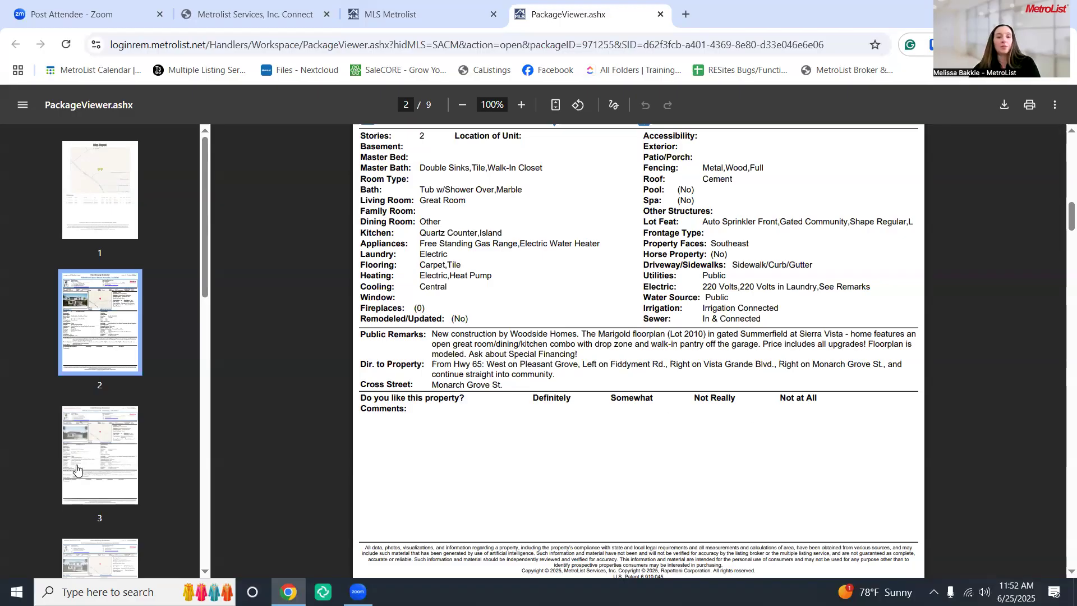
scroll(92, 472, "down", 3)
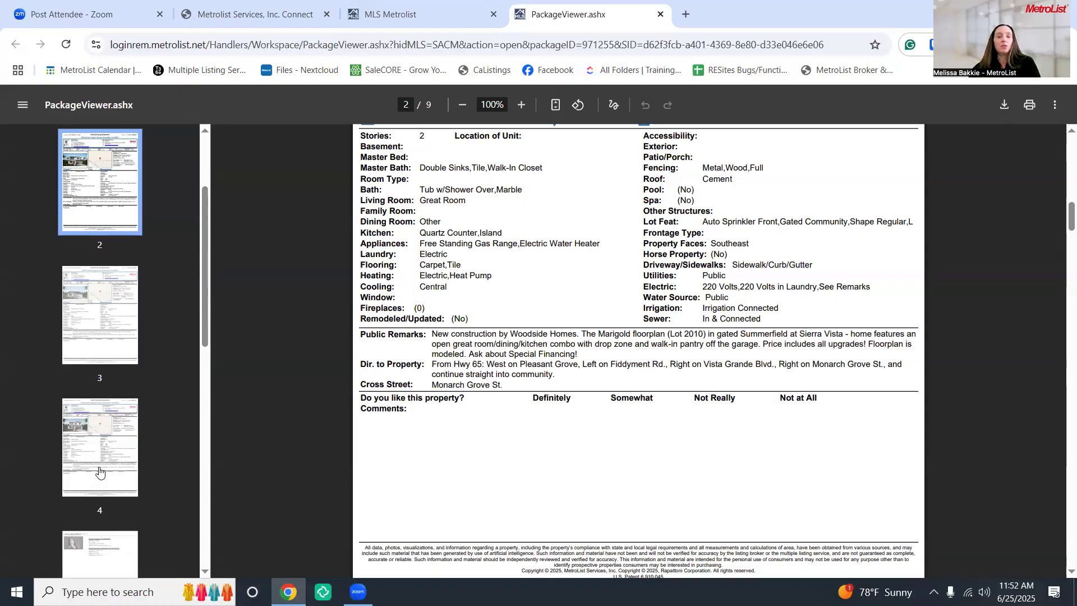
left_click(95, 471)
left_click(96, 496)
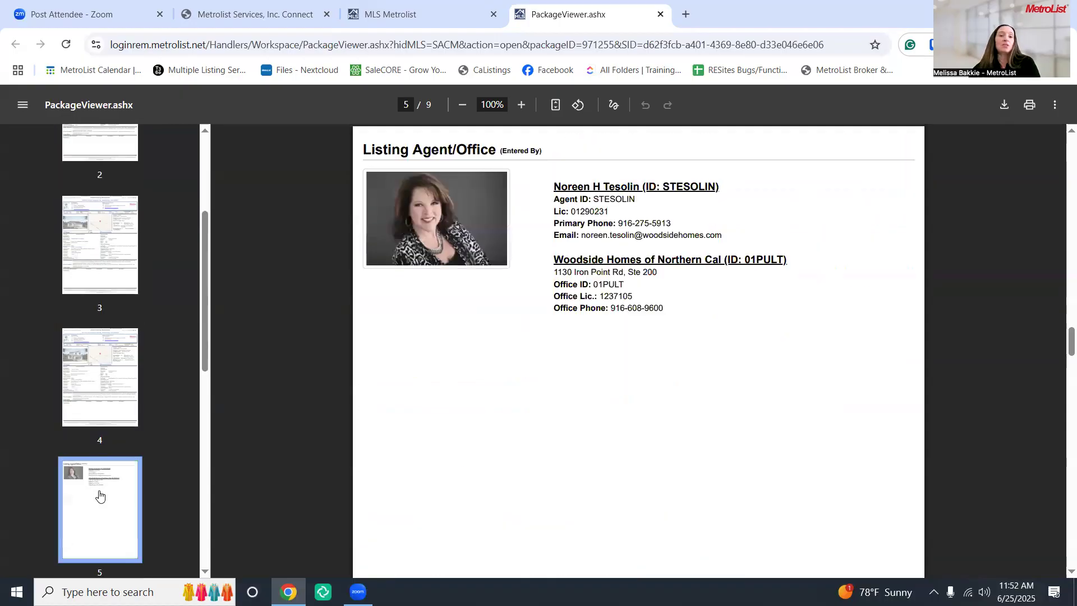
Look through pages 6 and 7, then close the viewer and return to the HOA search results
scroll(97, 494, "down", 2)
scroll(98, 490, "down", 2)
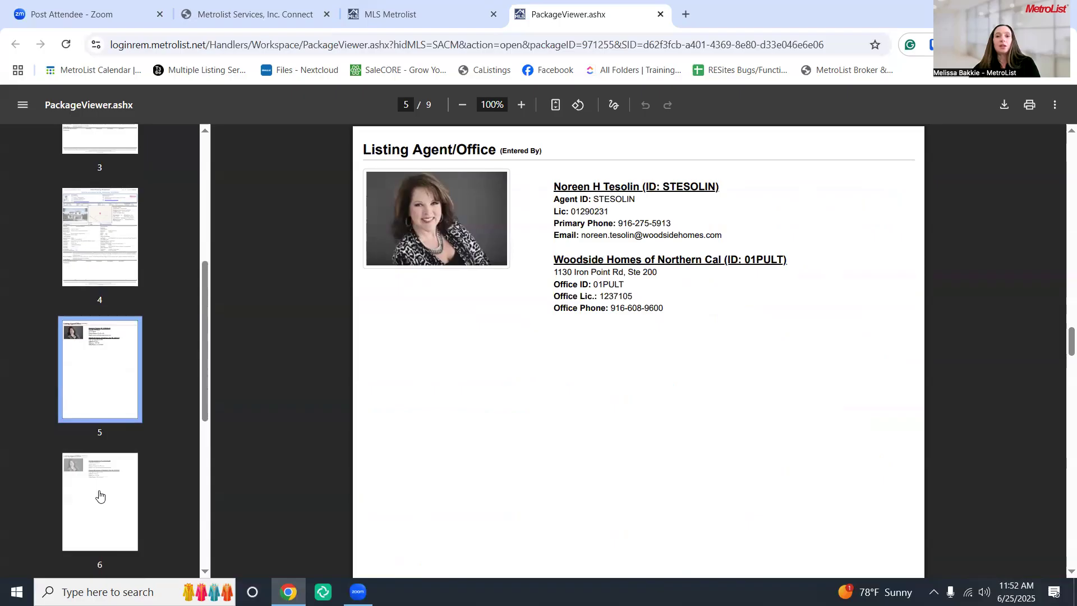
left_click(100, 497)
scroll(100, 496, "down", 4)
left_click(99, 493)
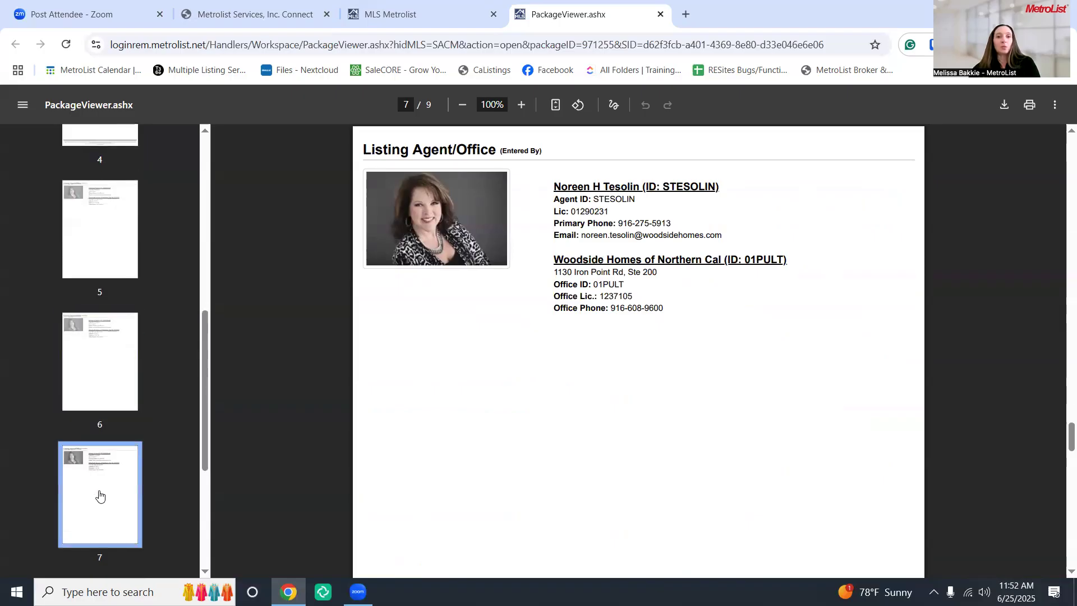
scroll(99, 493, "up", 8)
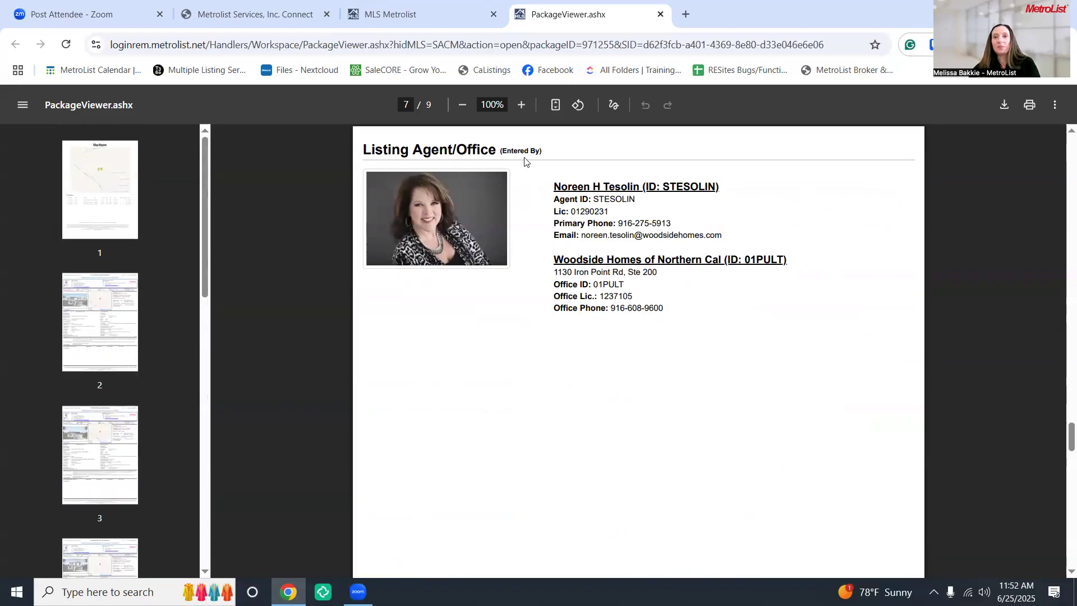
left_click(660, 15)
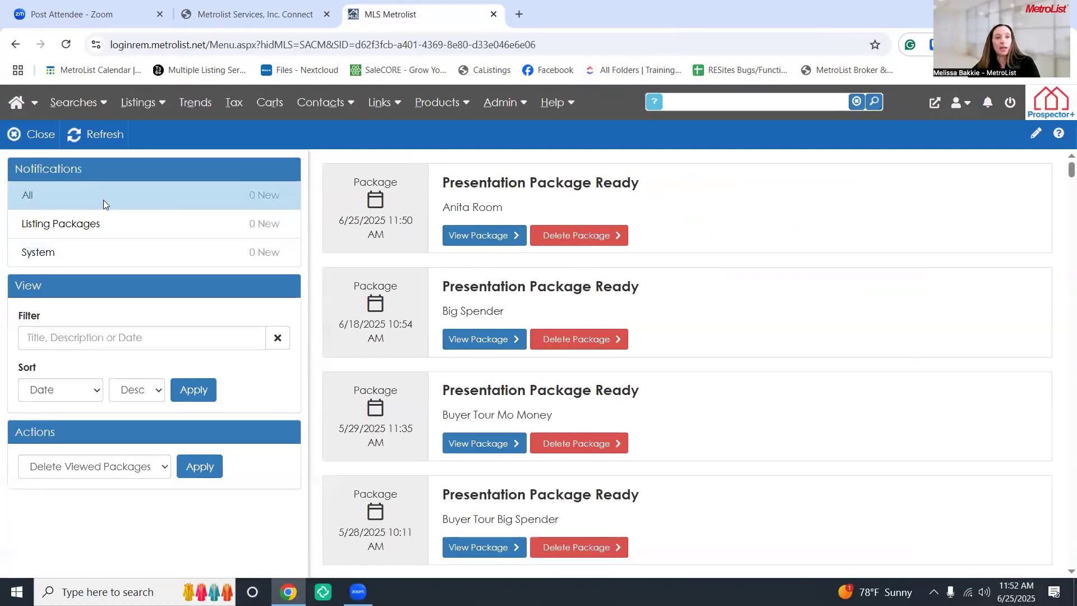
left_click(16, 145)
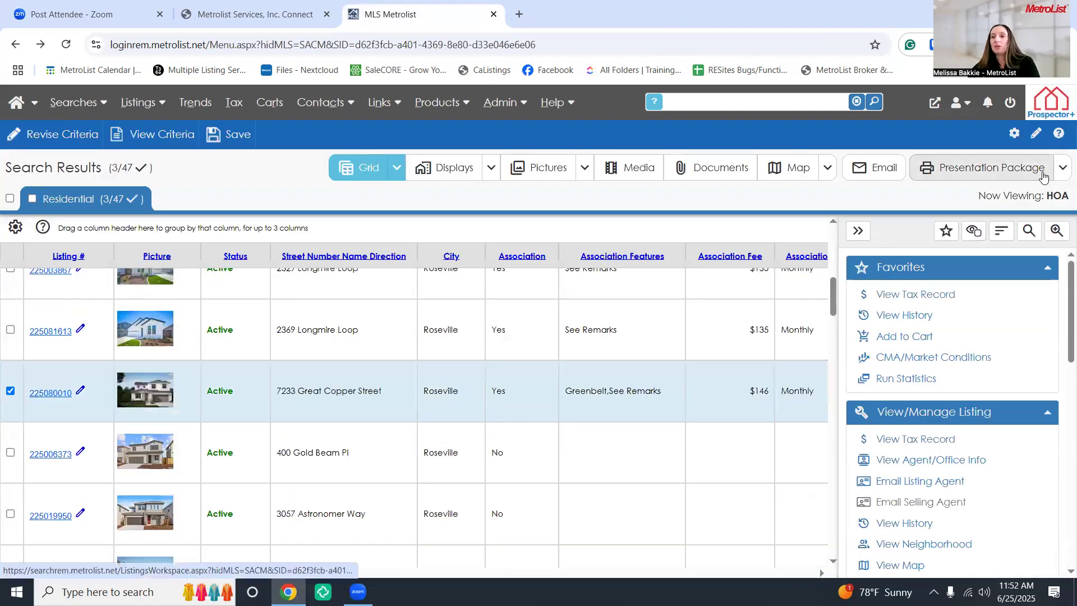
Show the portrait/landscape and checked/all choices from the Presentation Package dropdown
left_click(1061, 171)
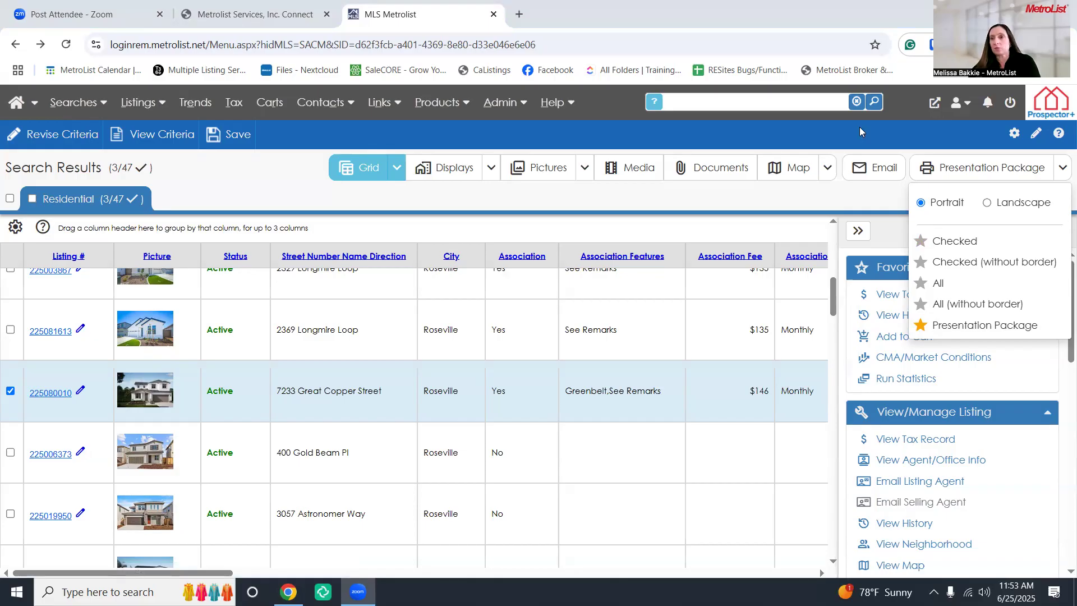
Open the MetroList dashboard in a new tab, compare it with the results tab, and show the Admin menu
left_click(933, 106)
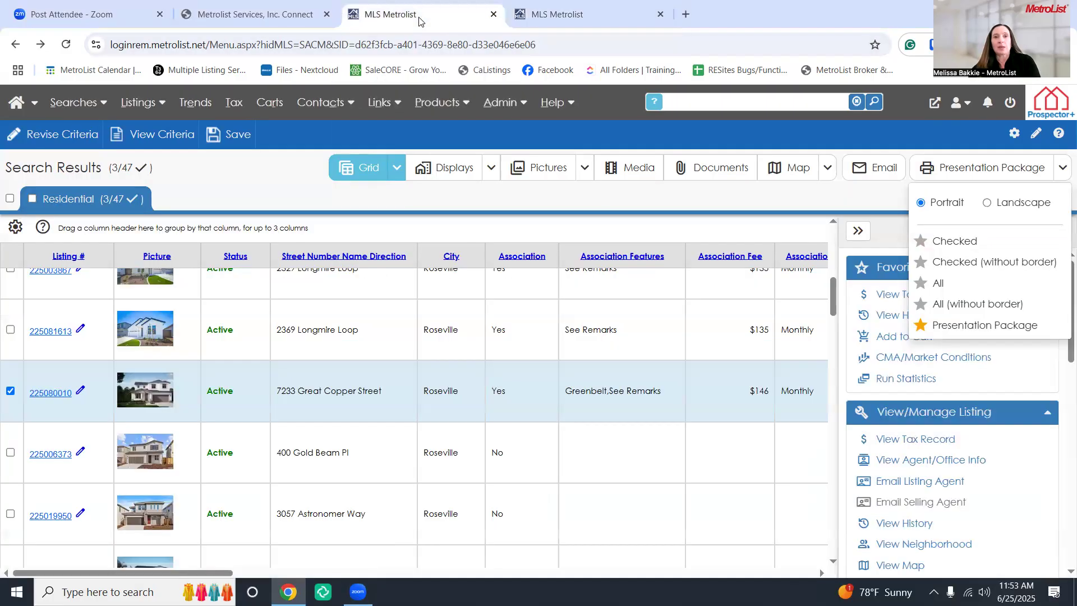
left_click(418, 17)
left_click(584, 18)
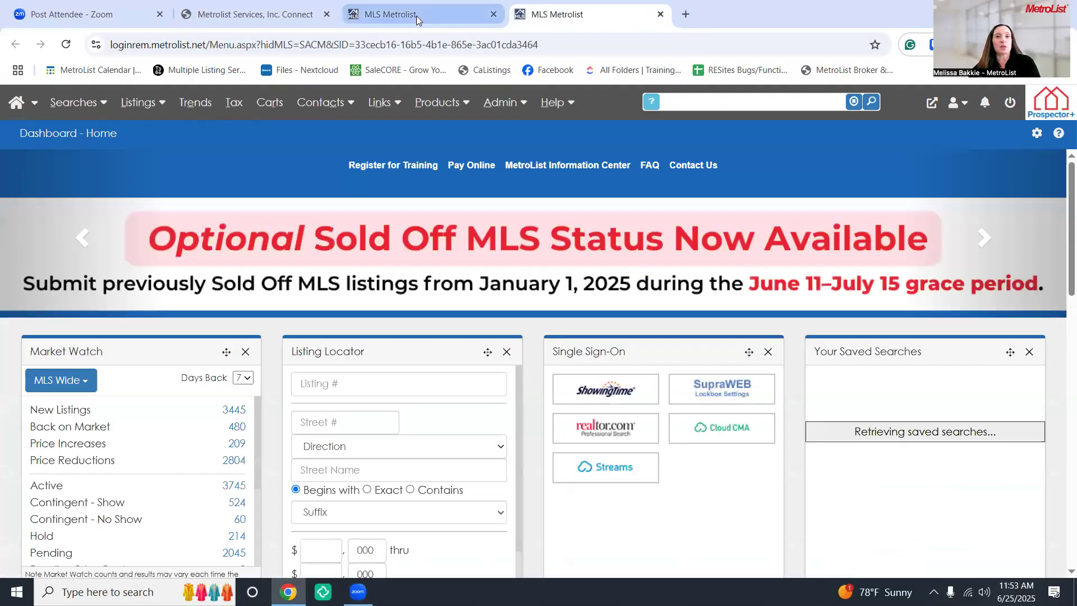
left_click(417, 15)
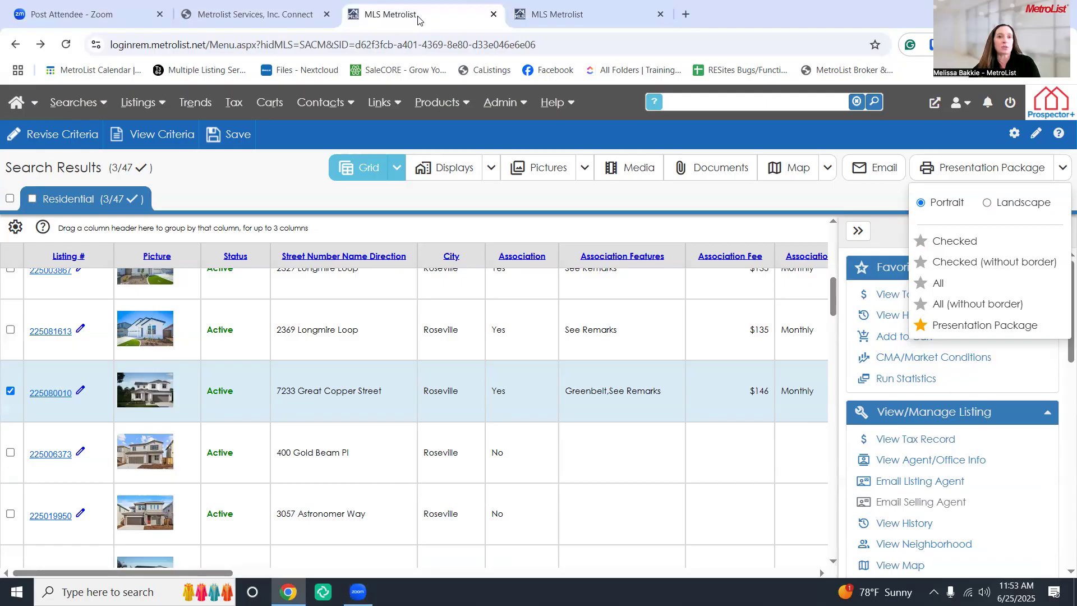
left_click(583, 20)
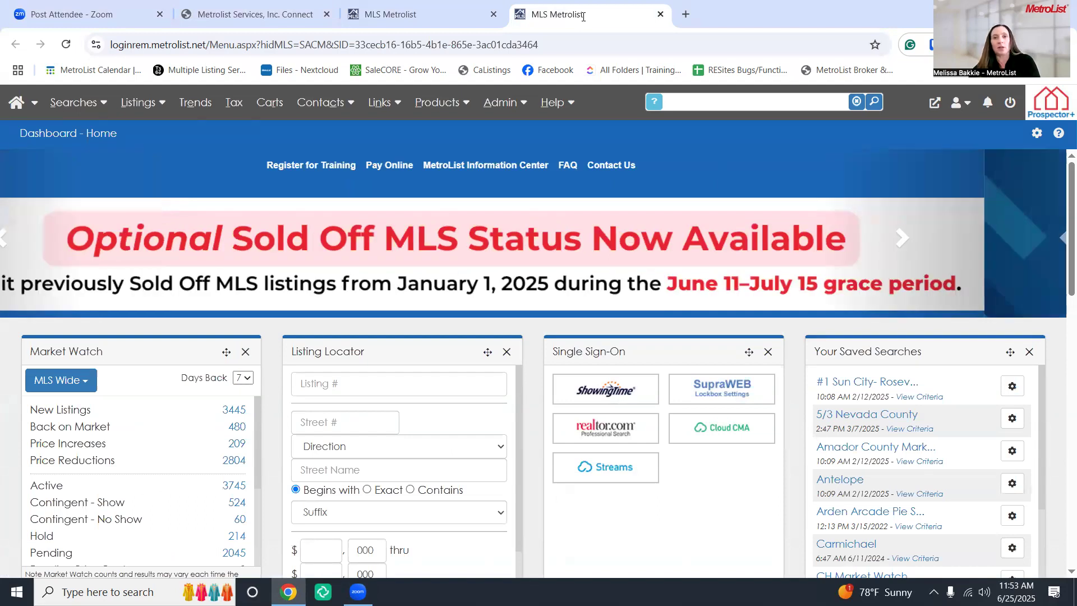
left_click(512, 103)
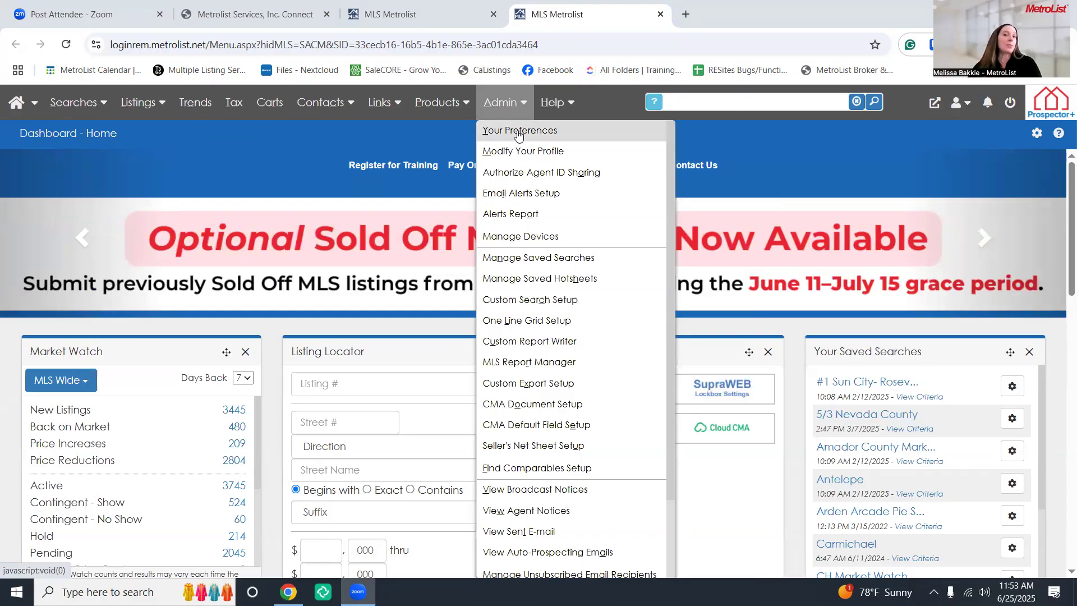
Open Agent Preferences and review the Searching Defaults sort order: Status, Area/Districts, then Price
left_click(517, 133)
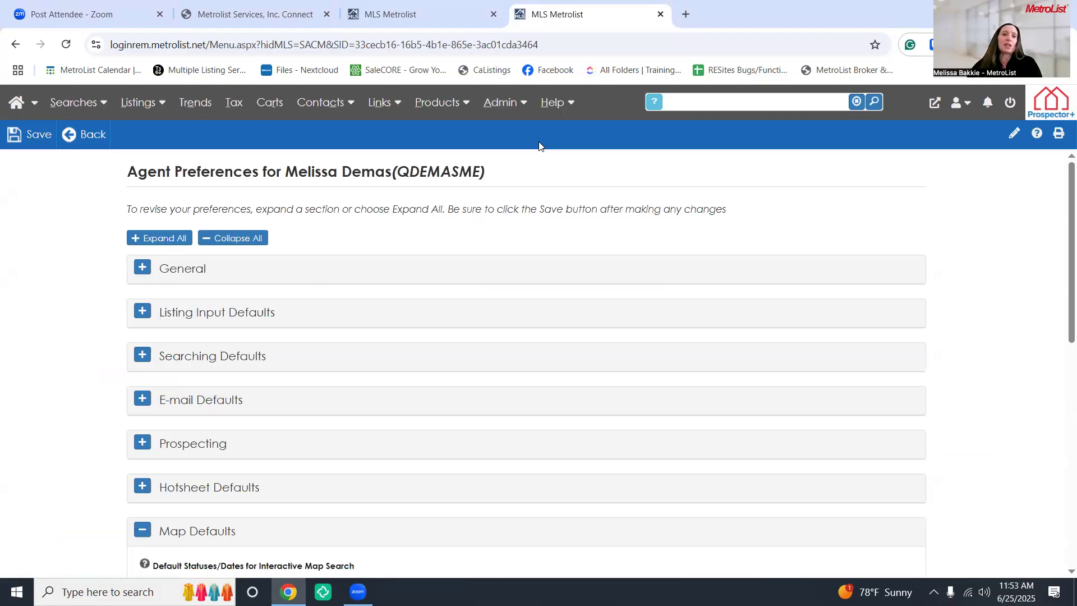
left_click(145, 360)
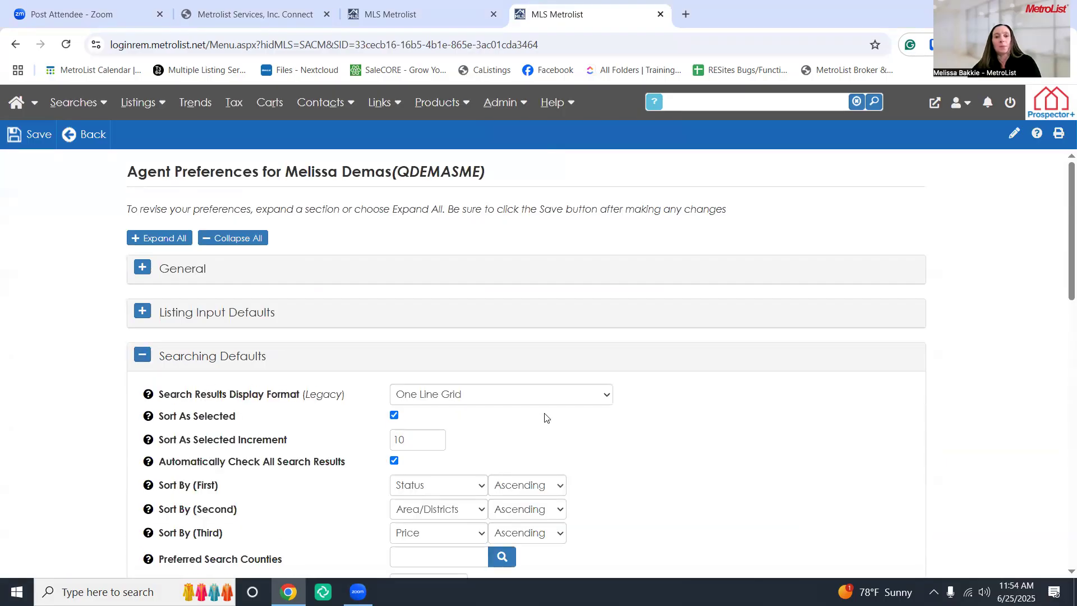
scroll(544, 417, "down", 3)
scroll(443, 338, "up", 1)
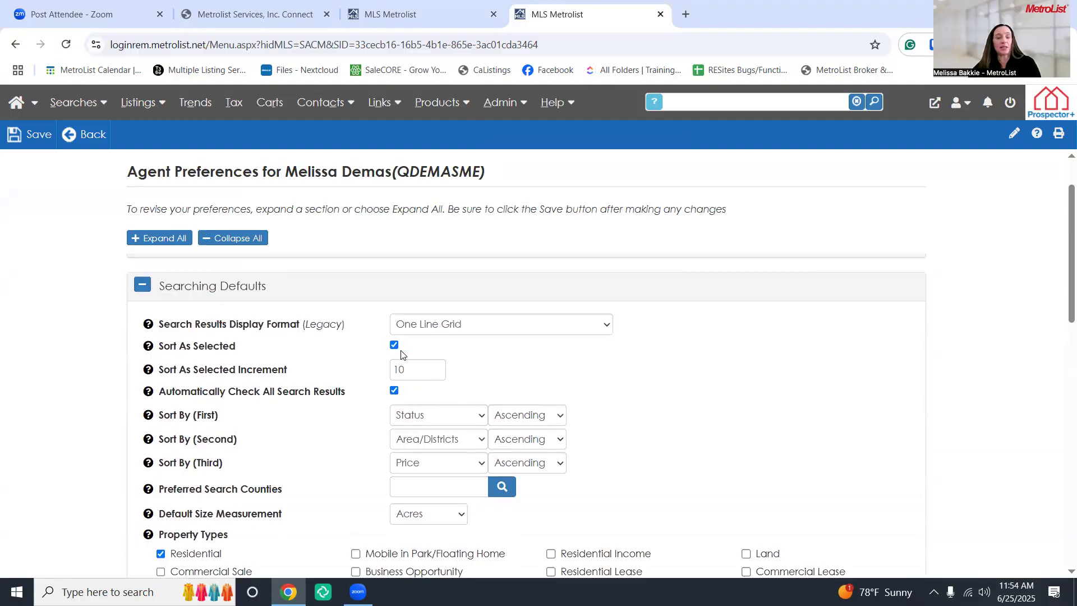
left_click_drag(418, 369, 388, 370)
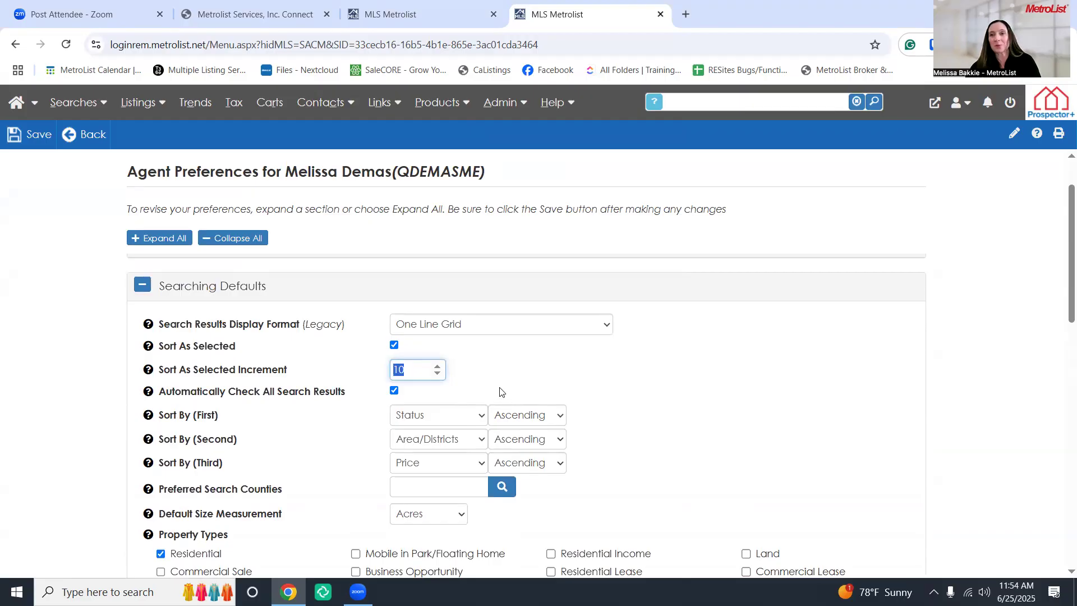
scroll(538, 387, "down", 1)
left_click(639, 383)
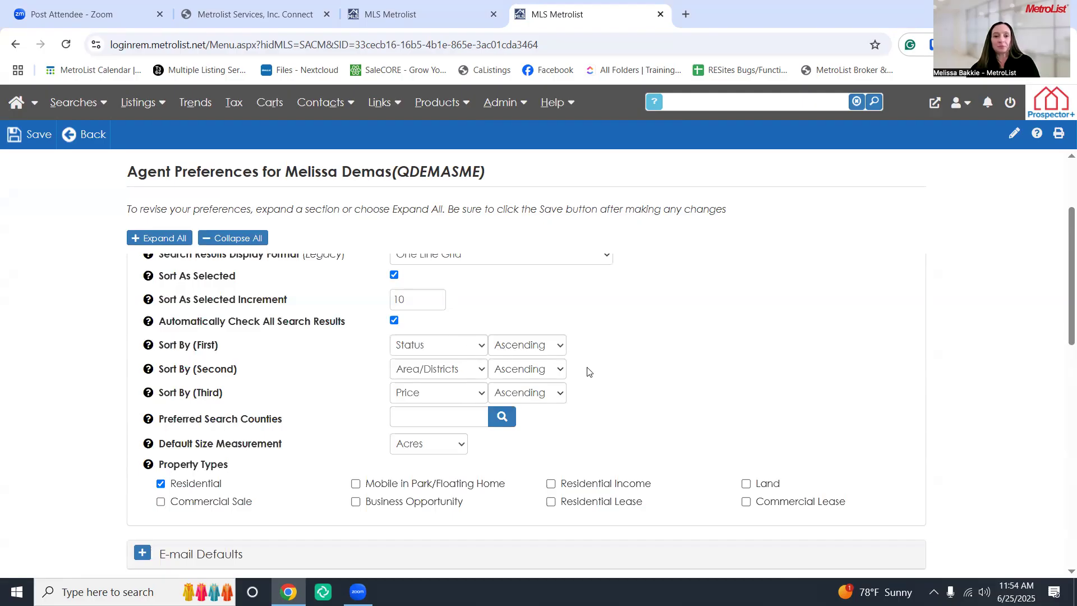
Review the Property Types setting with Residential checked, then collapse Searching Defaults
scroll(587, 371, "down", 1)
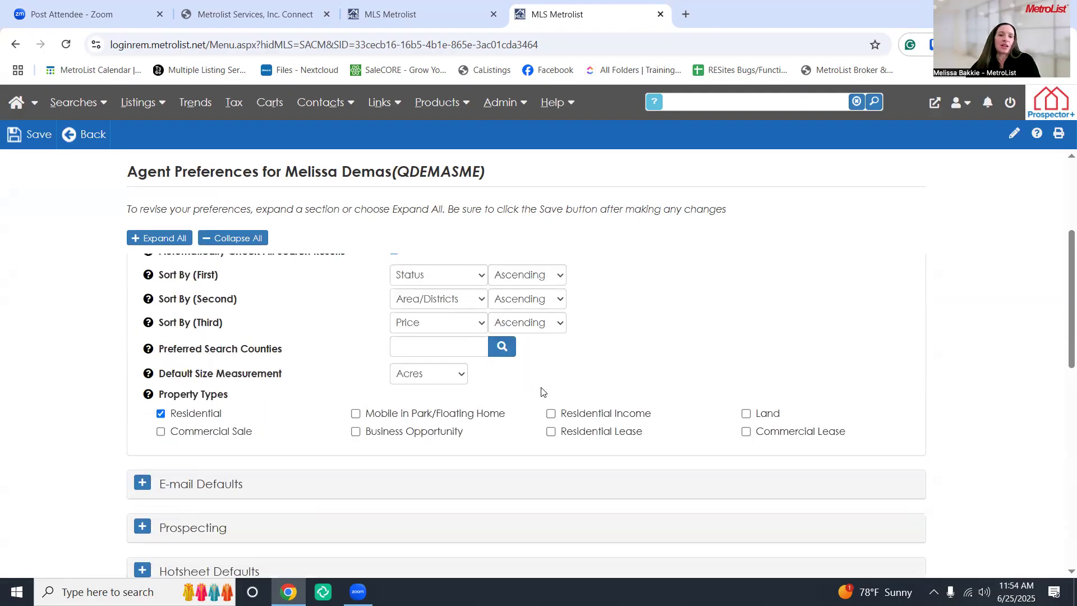
scroll(555, 369, "down", 1)
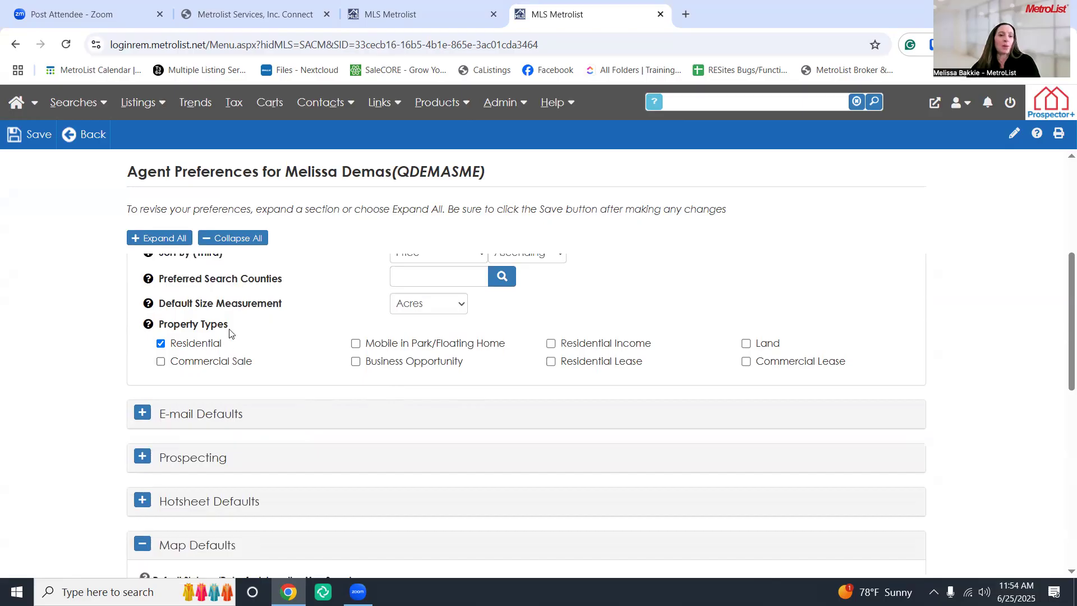
triple_click(153, 330)
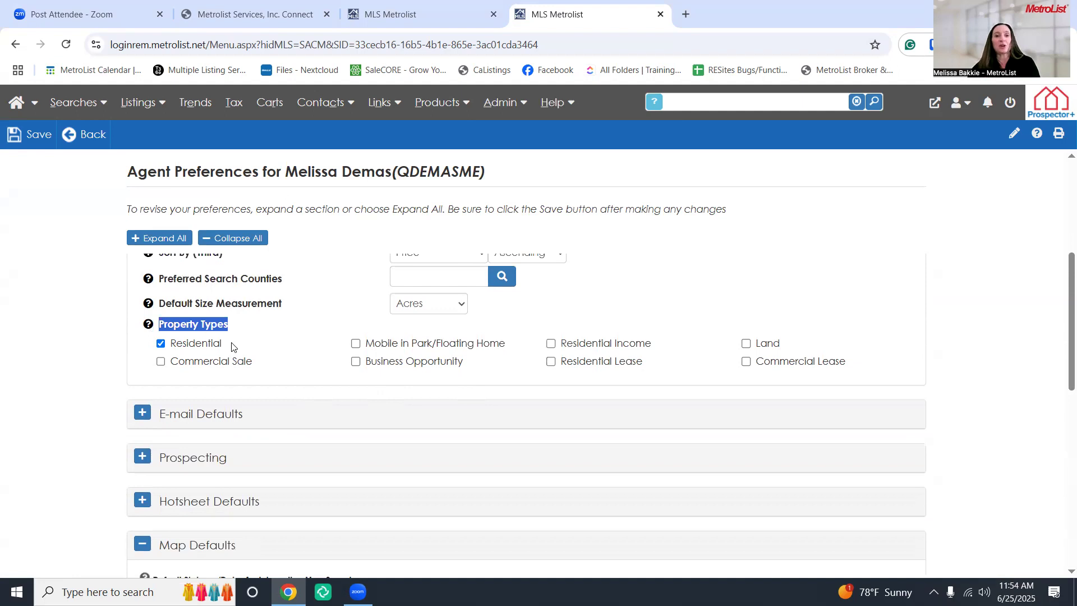
left_click(252, 343)
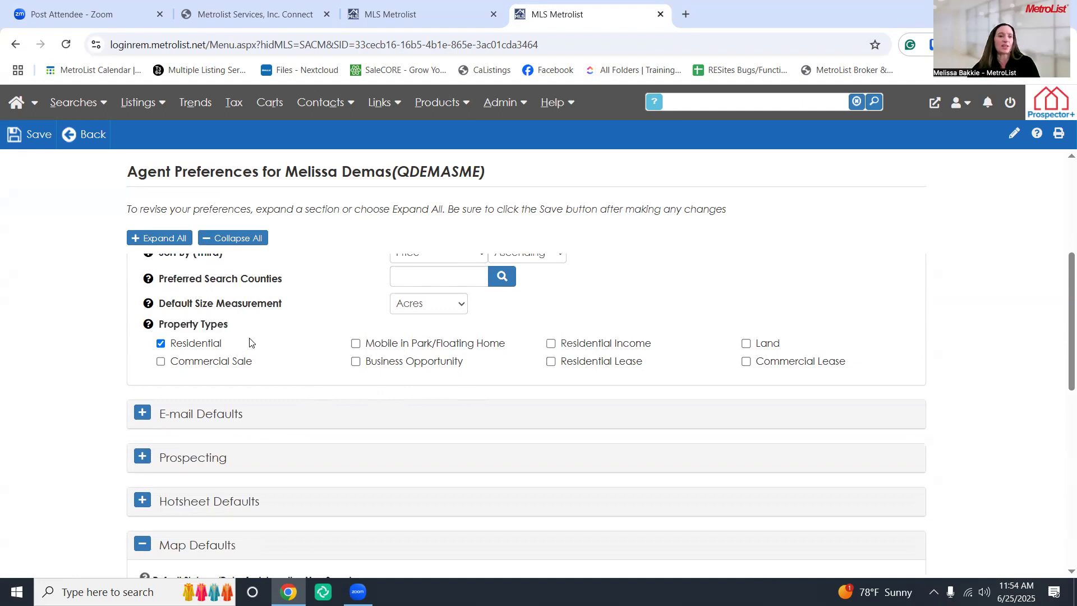
scroll(238, 347, "up", 5)
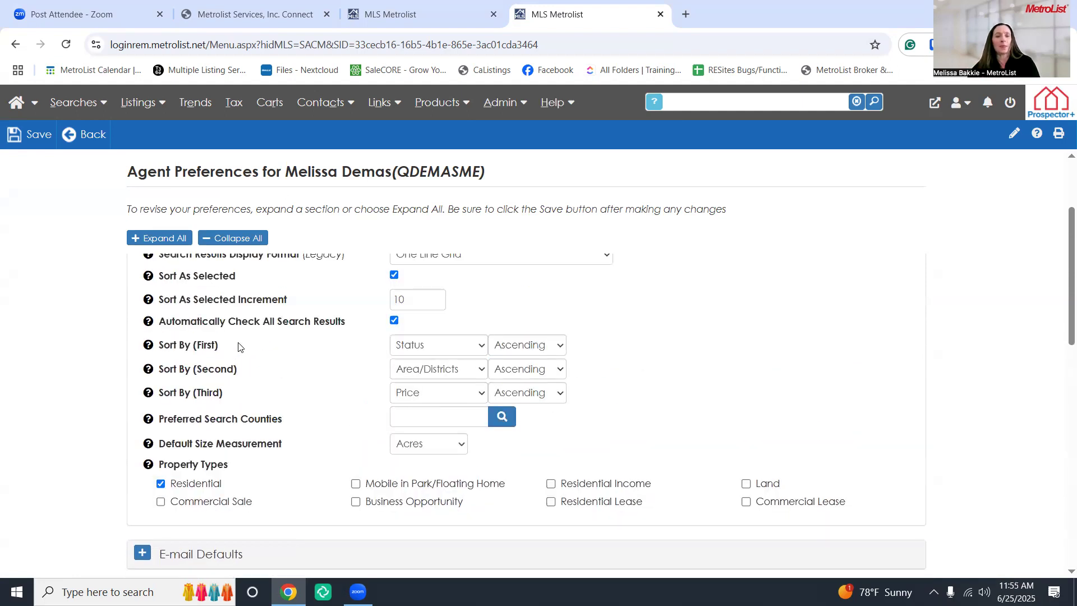
left_click(141, 287)
Expand E-mail Defaults and select the default e-mail subject text
left_click(143, 329)
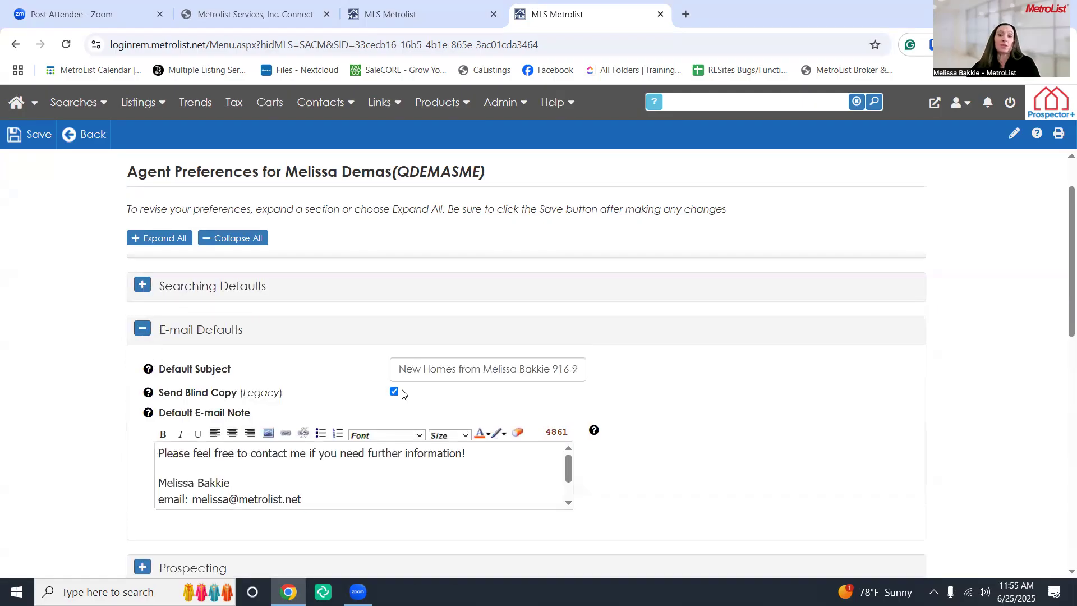
left_click(397, 370)
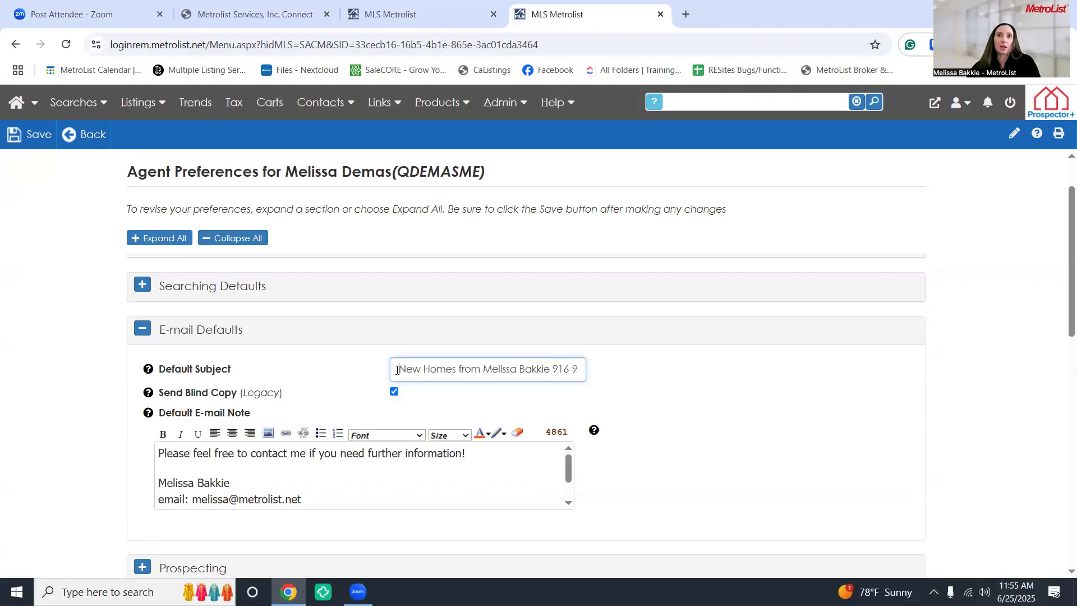
left_click_drag(397, 371, 584, 371)
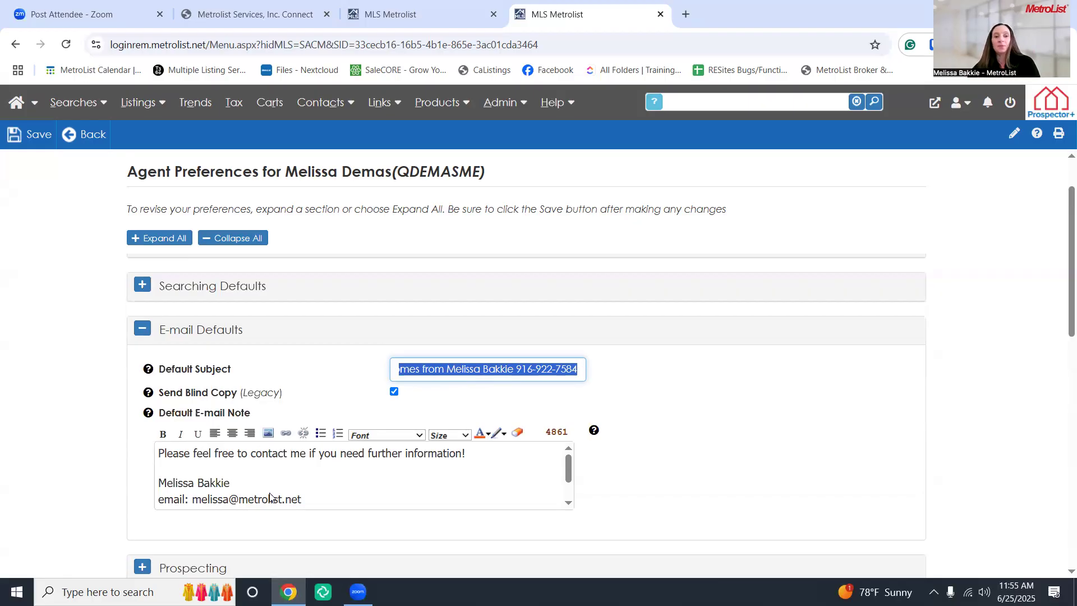
Inspect the e-mail note's opening sentence, then collapse E-mail Defaults and return to the top
left_click(338, 505)
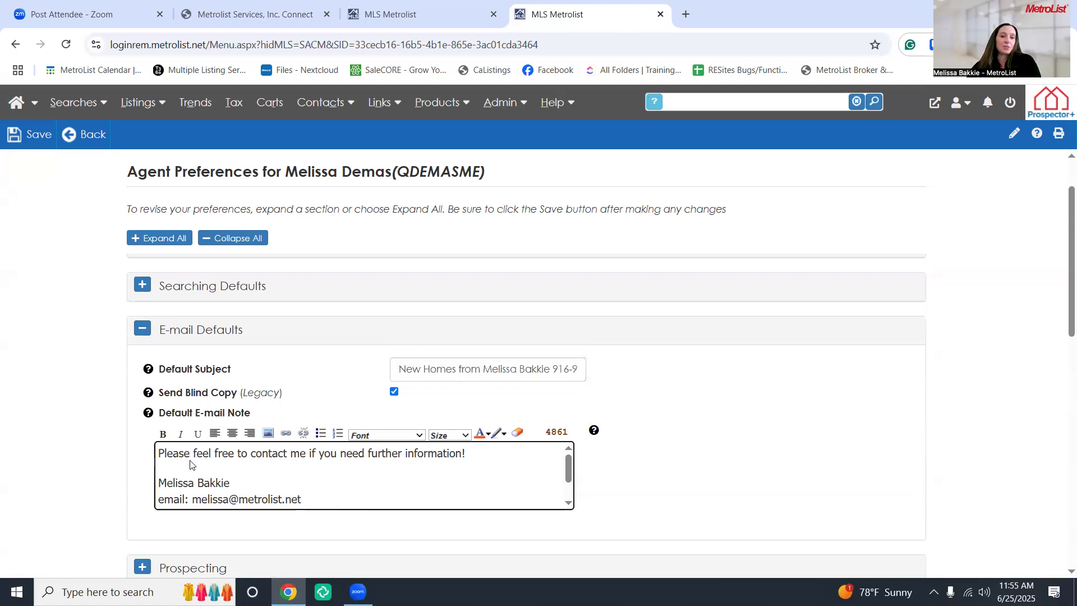
left_click_drag(157, 454, 366, 475)
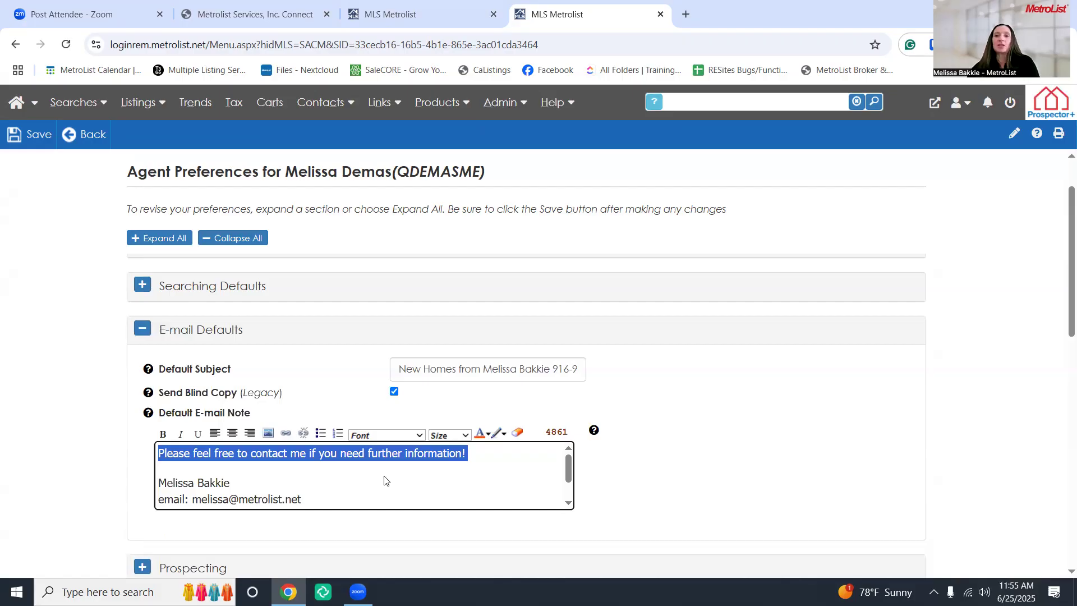
scroll(384, 481, "down", 5)
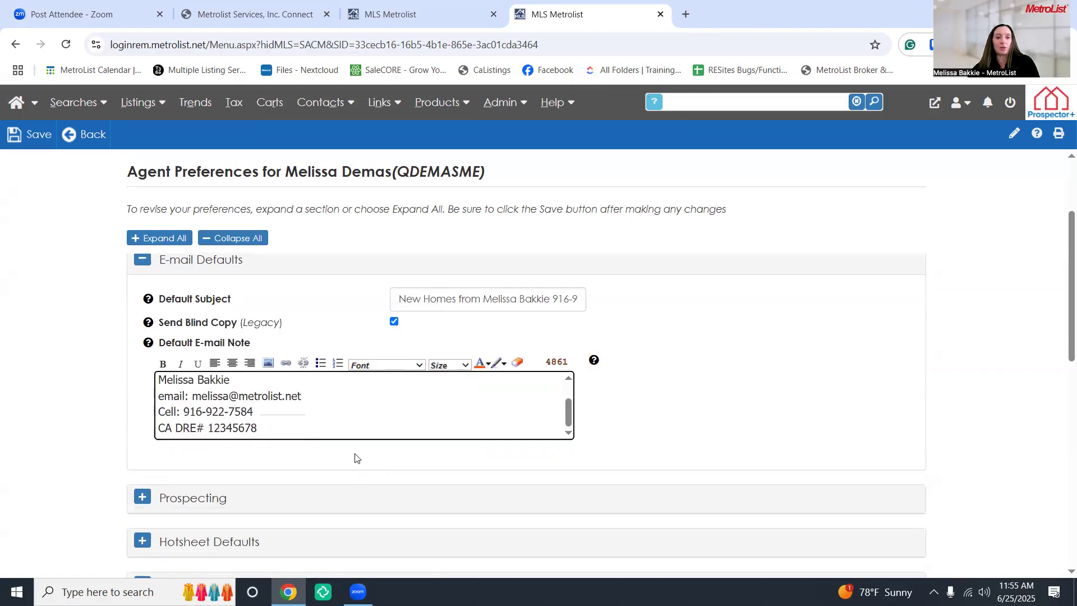
scroll(355, 455, "up", 3)
triple_click(356, 453)
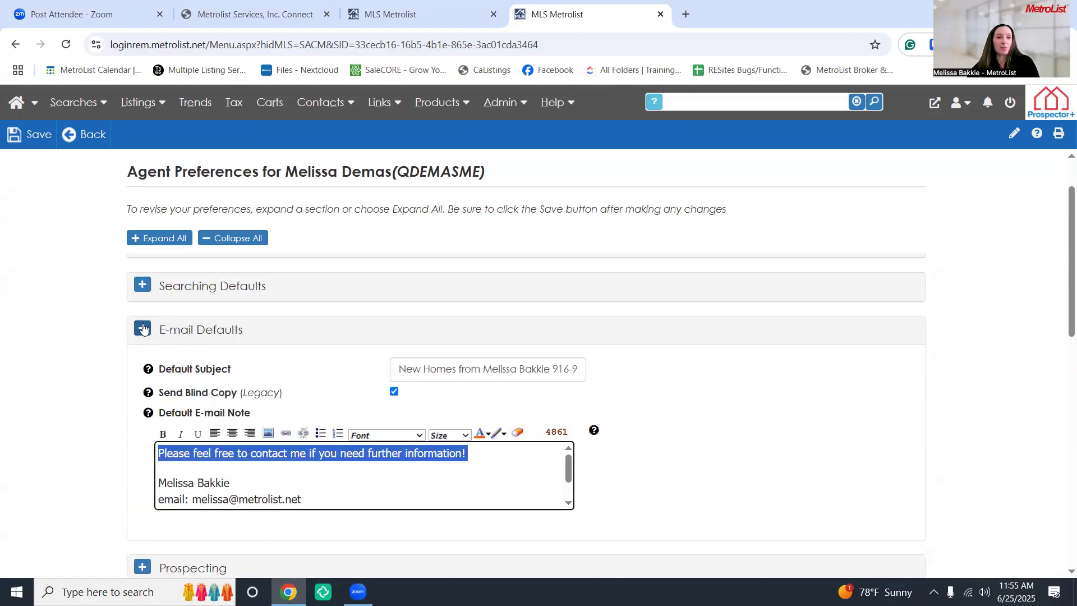
left_click(143, 328)
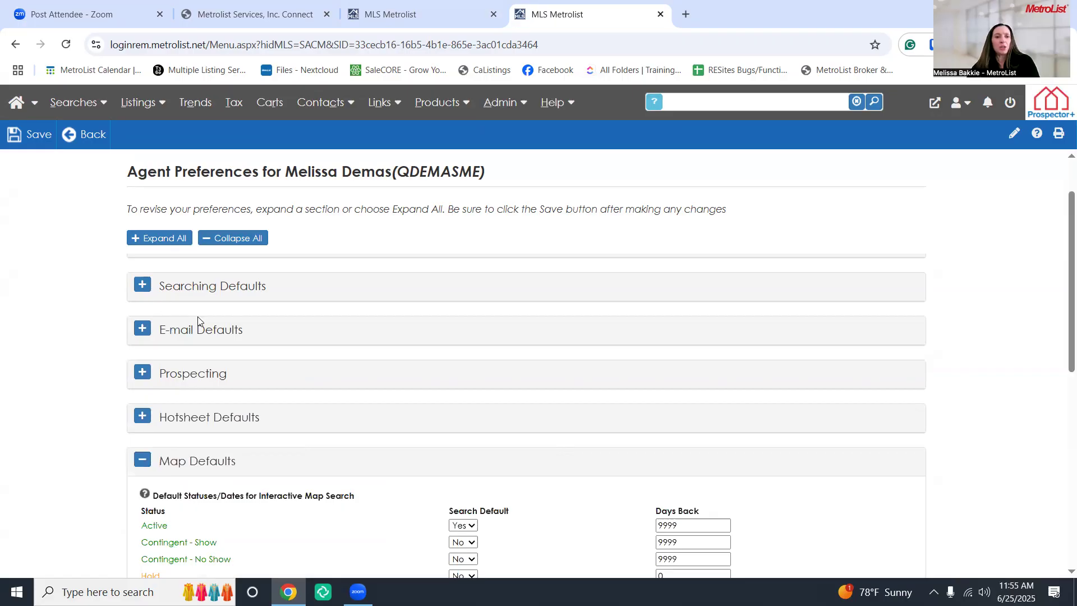
scroll(198, 320, "up", 2)
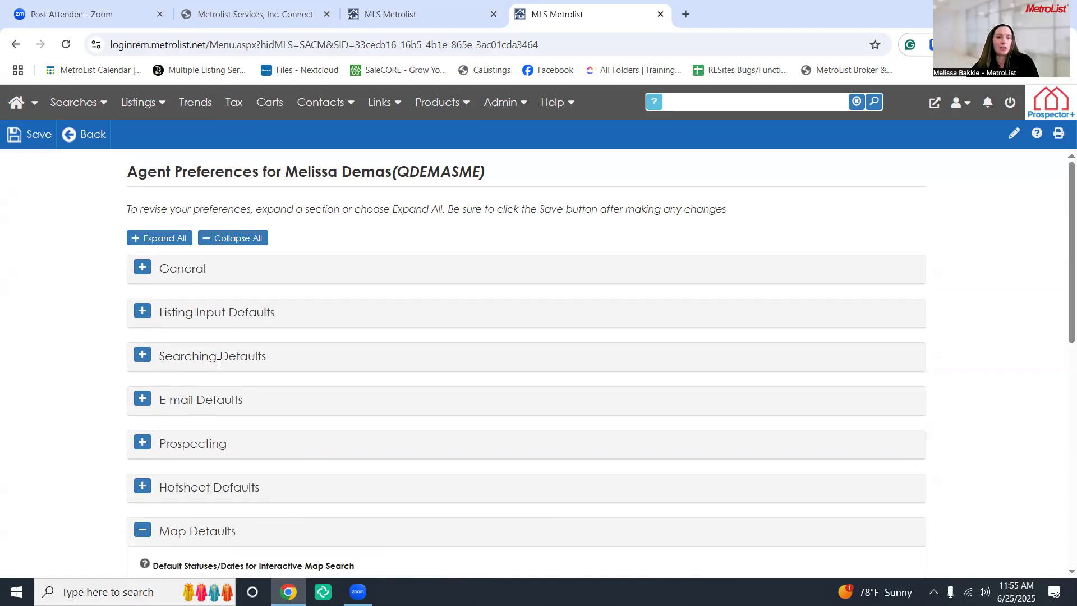
Save the agent preference changes and return to the Dashboard home page
left_click(18, 140)
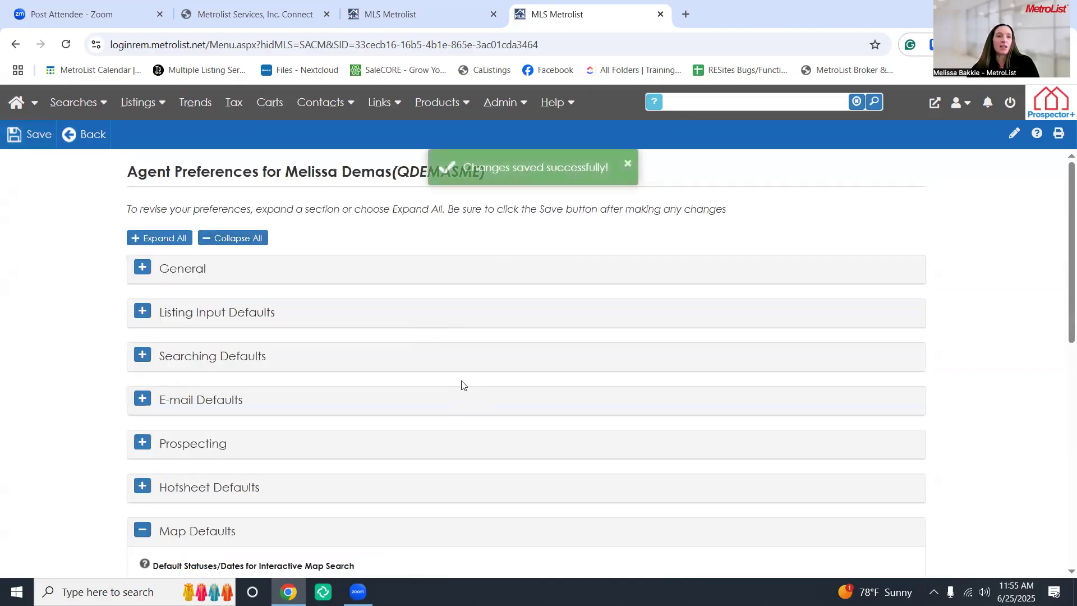
left_click(19, 107)
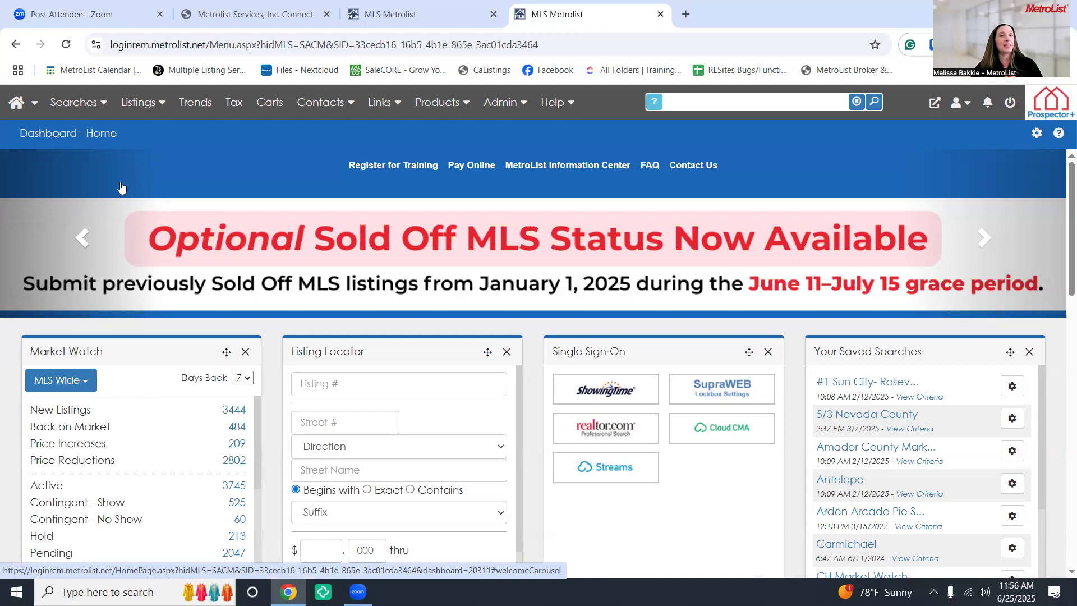
Open a Standard search form and scroll through its status, price and year-built fields
left_click(108, 95)
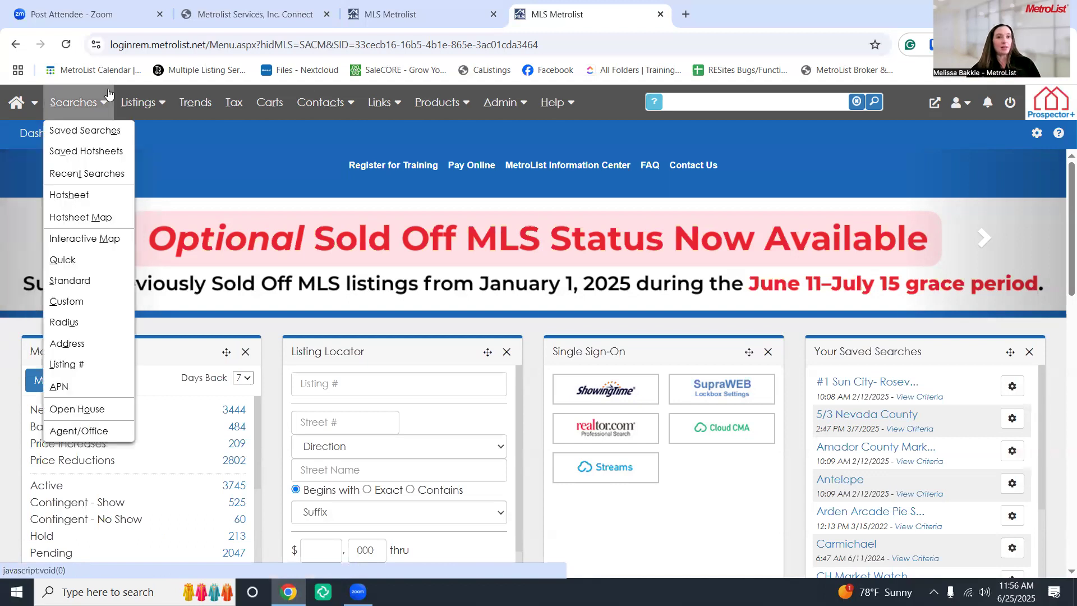
left_click(108, 96)
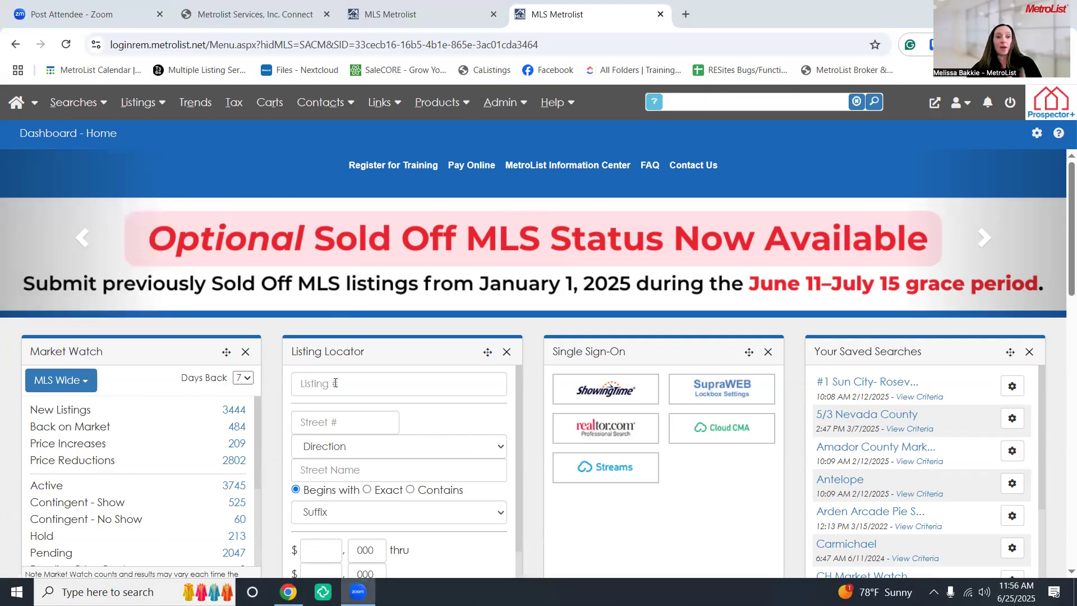
left_click(83, 110)
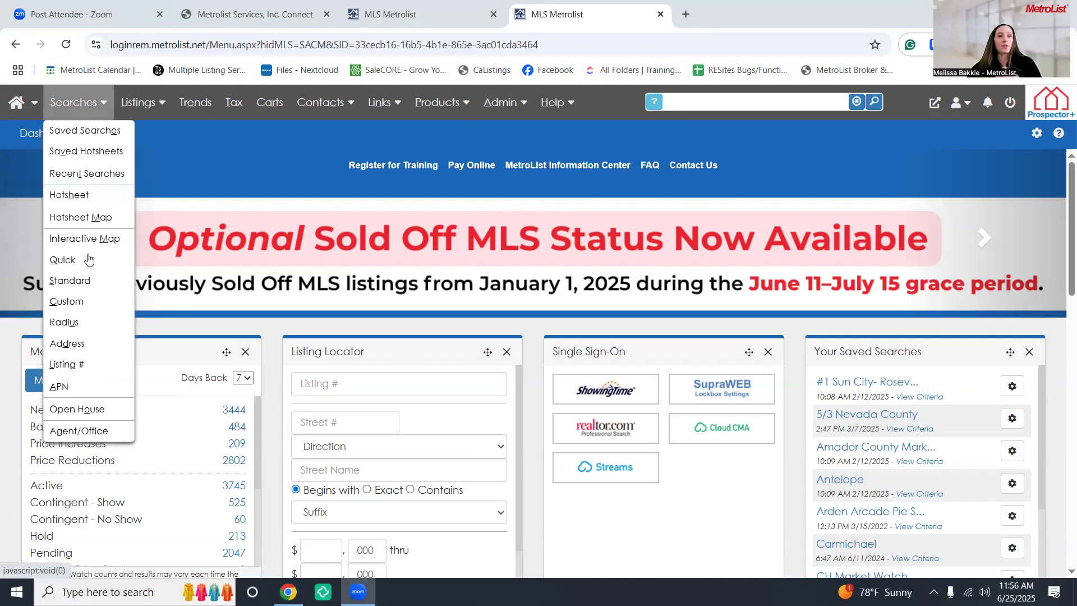
left_click(85, 283)
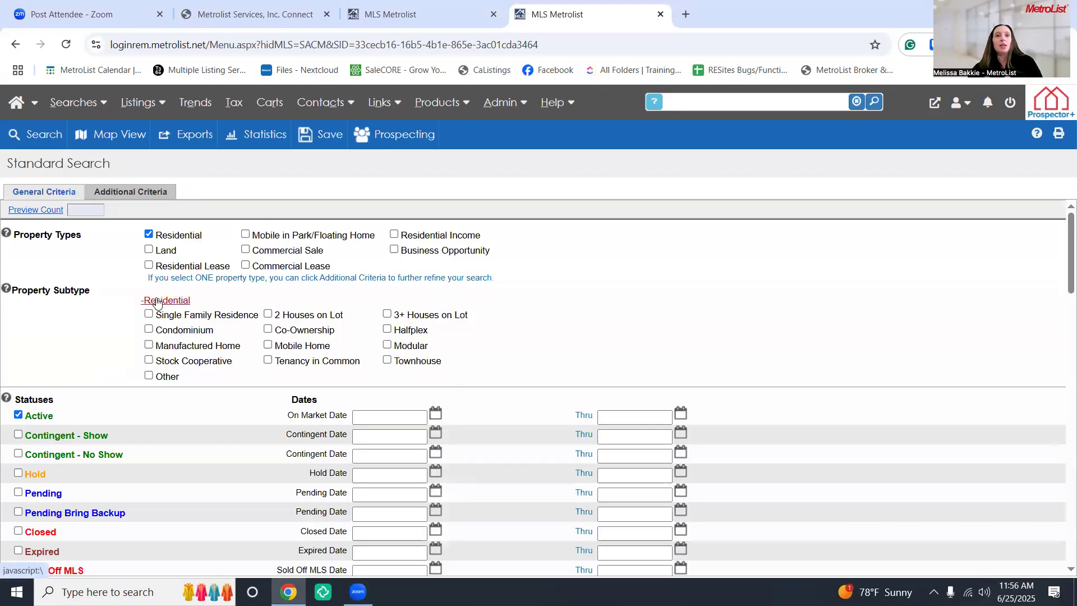
scroll(159, 306, "down", 1)
scroll(158, 306, "up", 1)
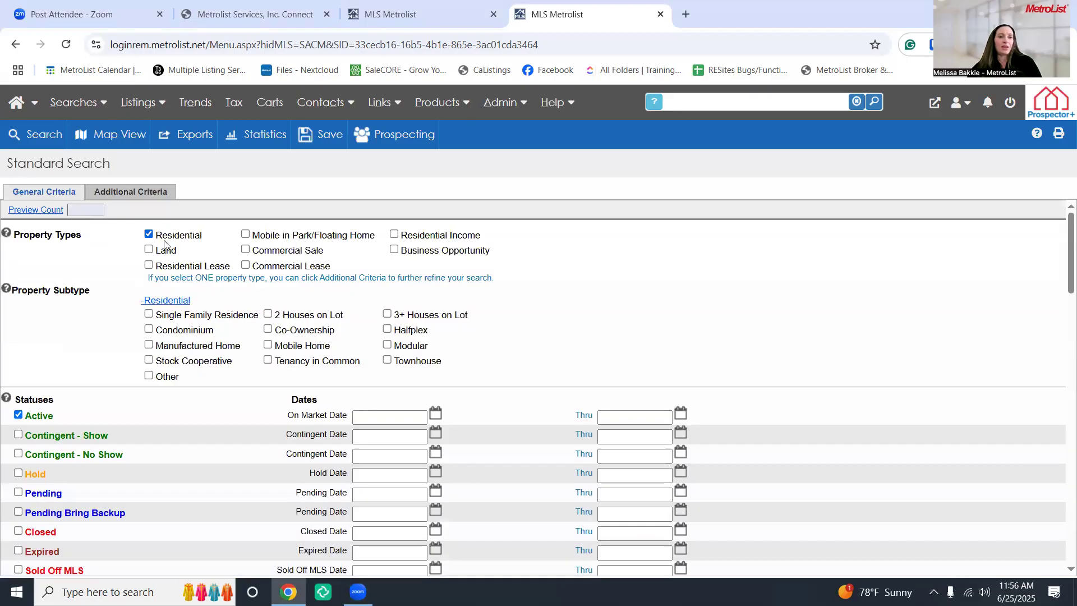
scroll(184, 317, "down", 5)
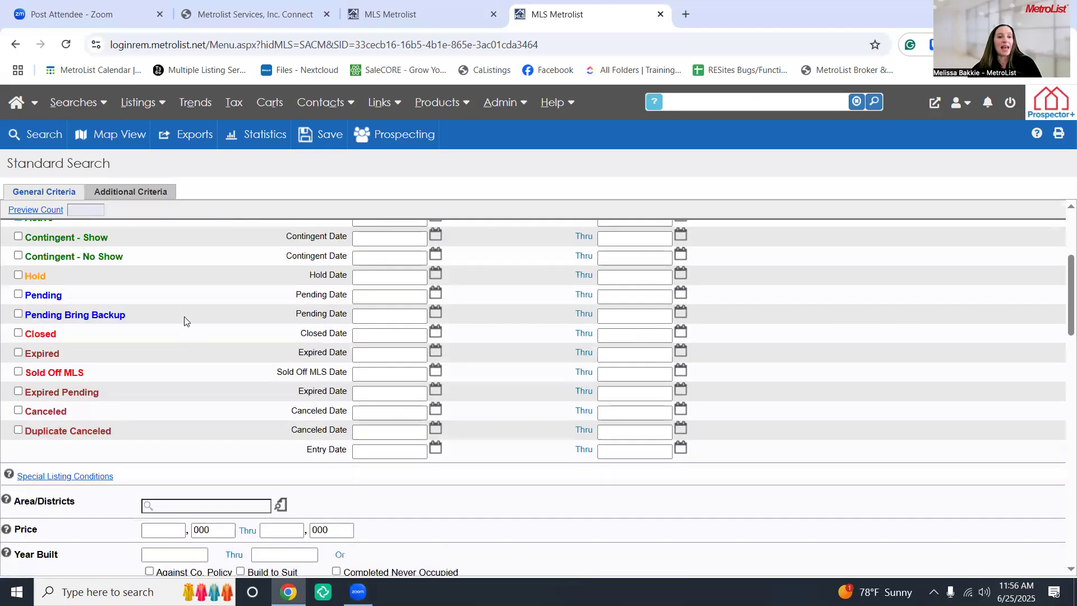
scroll(216, 423, "down", 1)
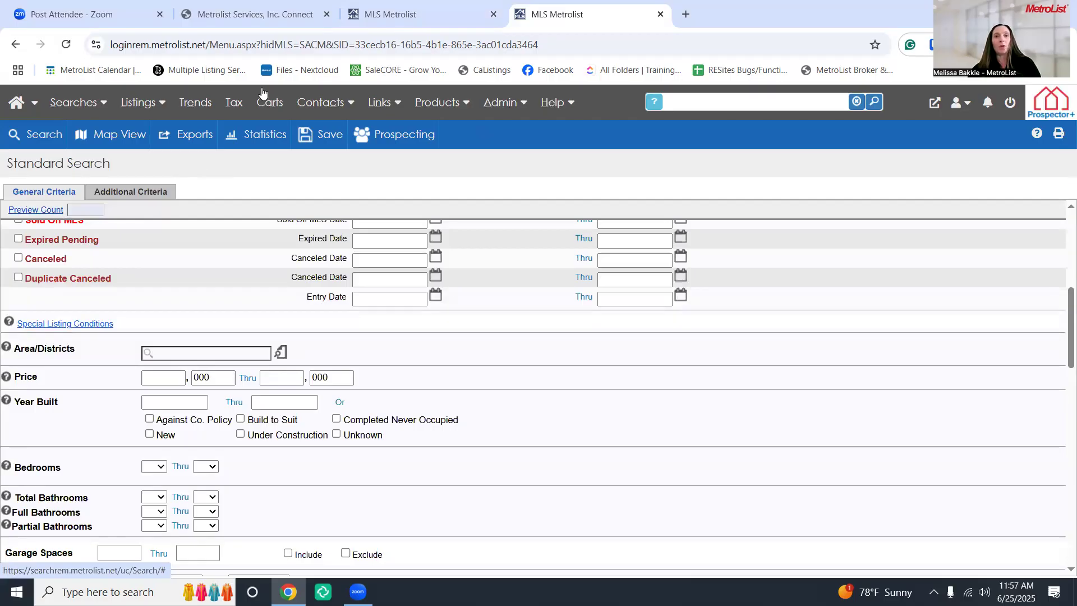
Return to the HOA results, leave Grid as the default view, and preview Presentation Package options
left_click(417, 15)
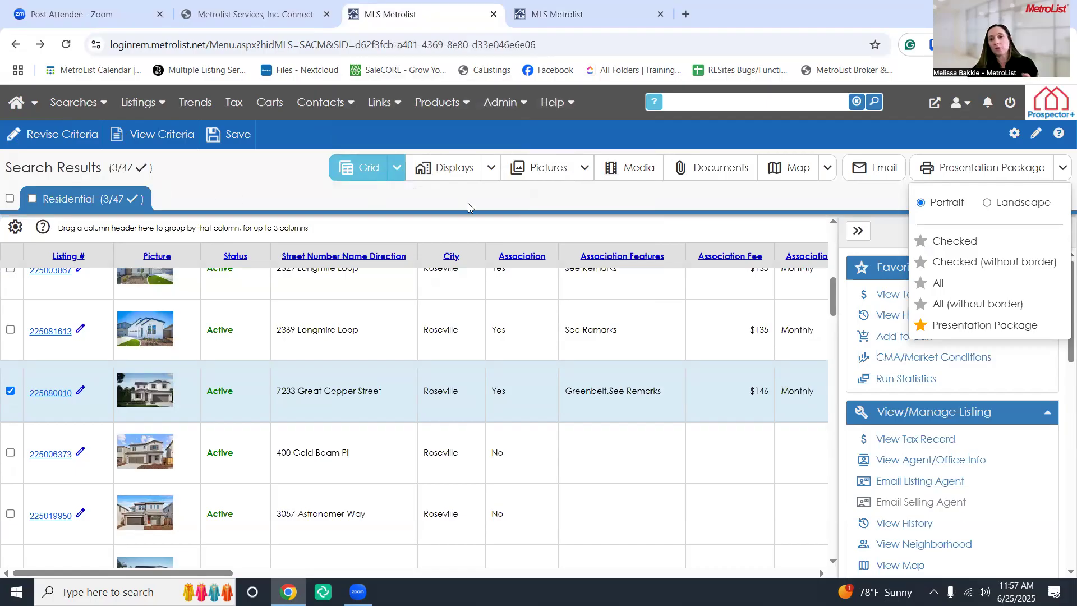
left_click(1012, 135)
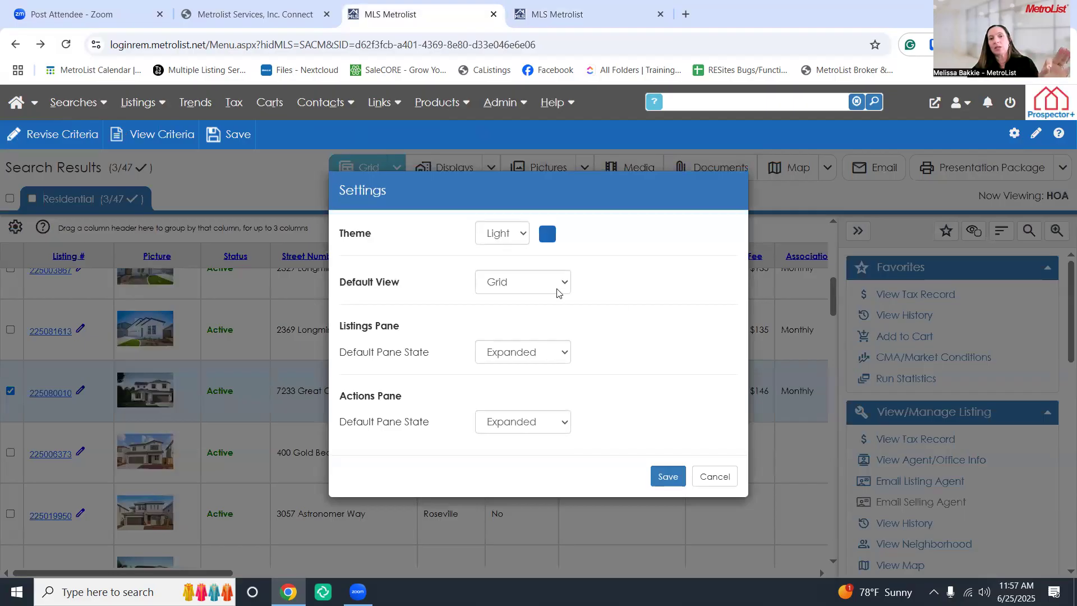
left_click(558, 291)
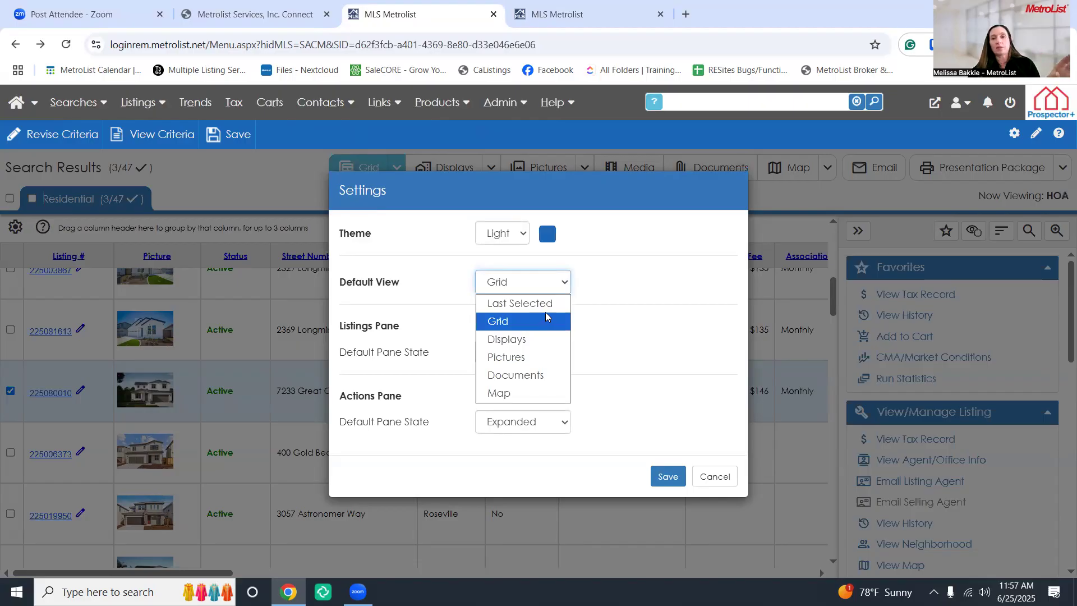
left_click(680, 247)
left_click(732, 474)
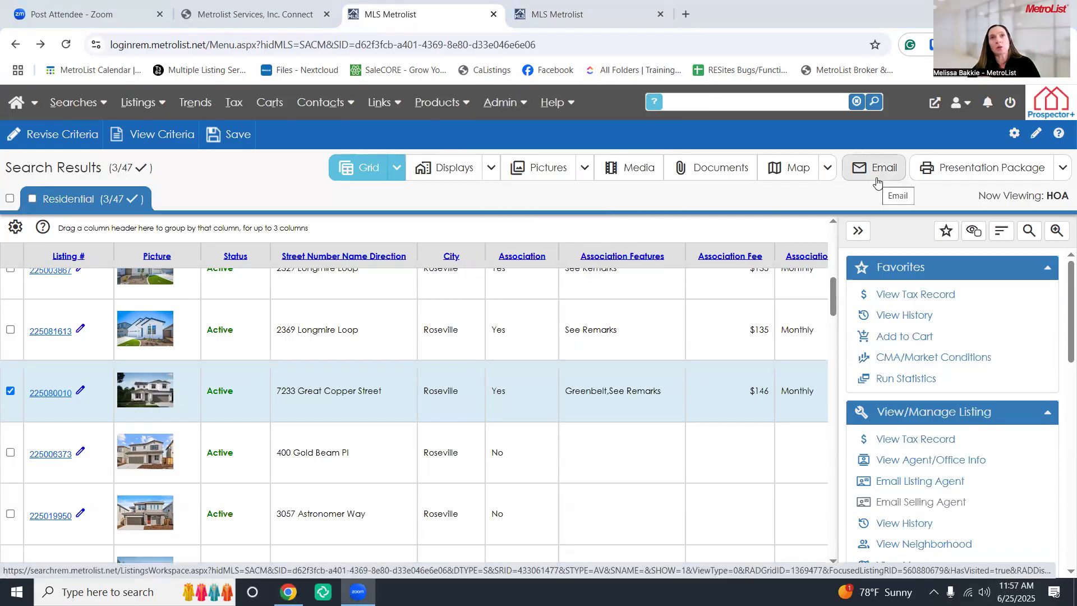
left_click(1063, 169)
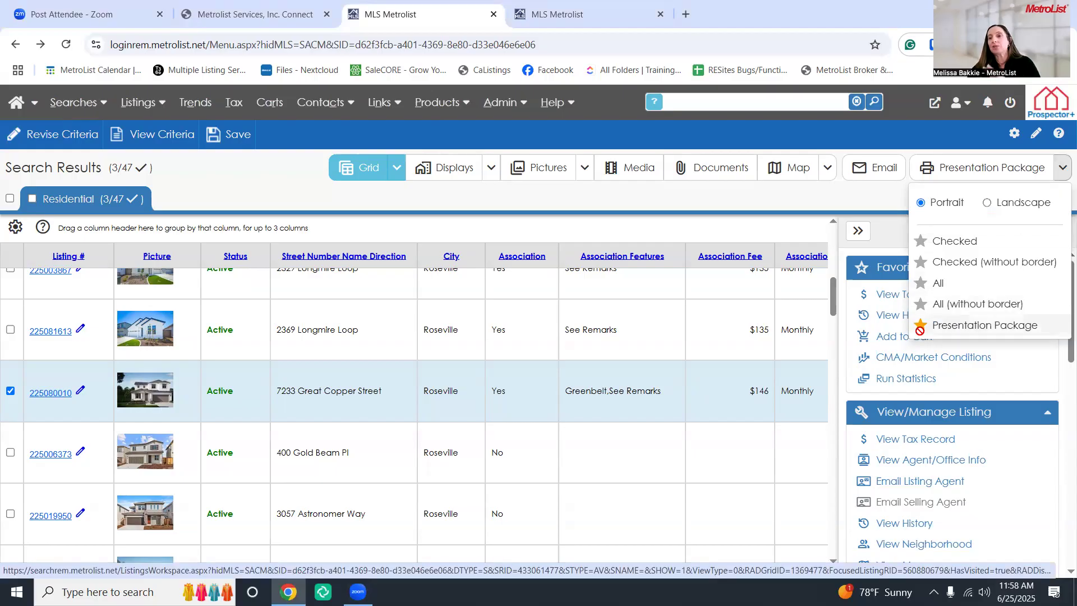
left_click(1063, 171)
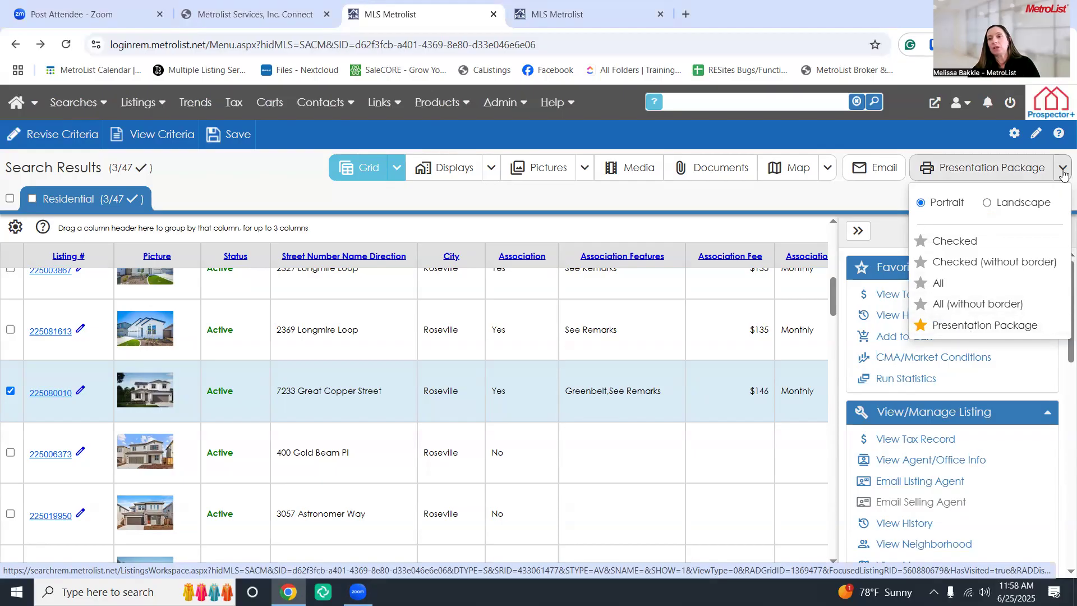